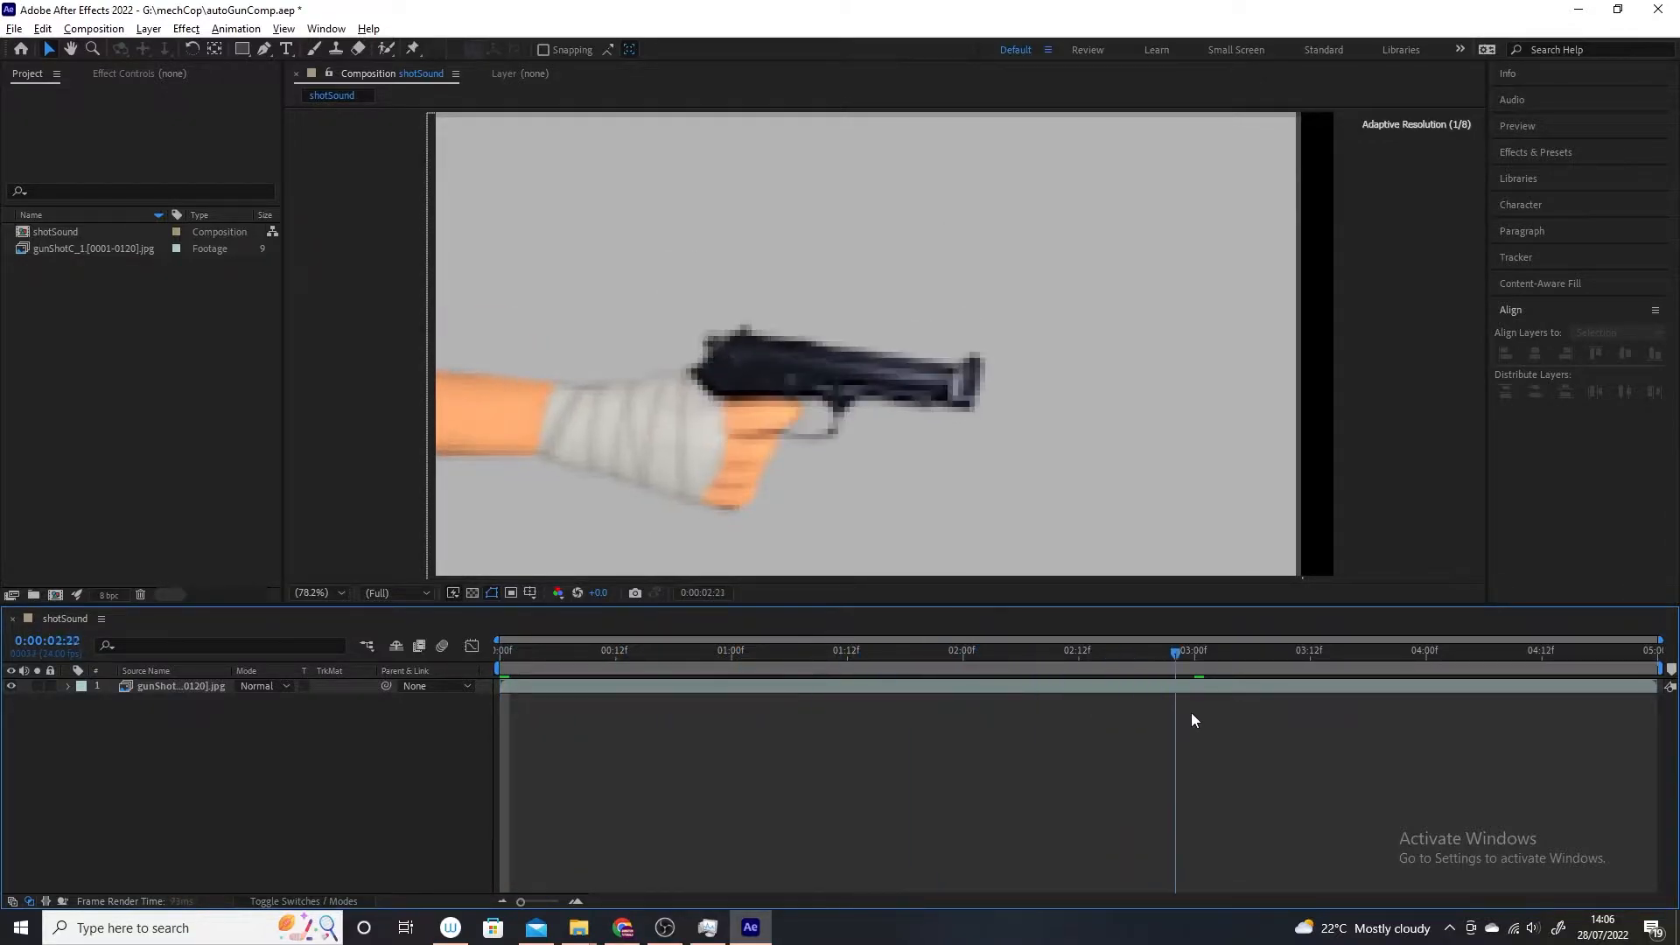
Step: Play a preview of the gun animation in the shotSound composition, stopping it when the shots have been reviewed
click(94, 28)
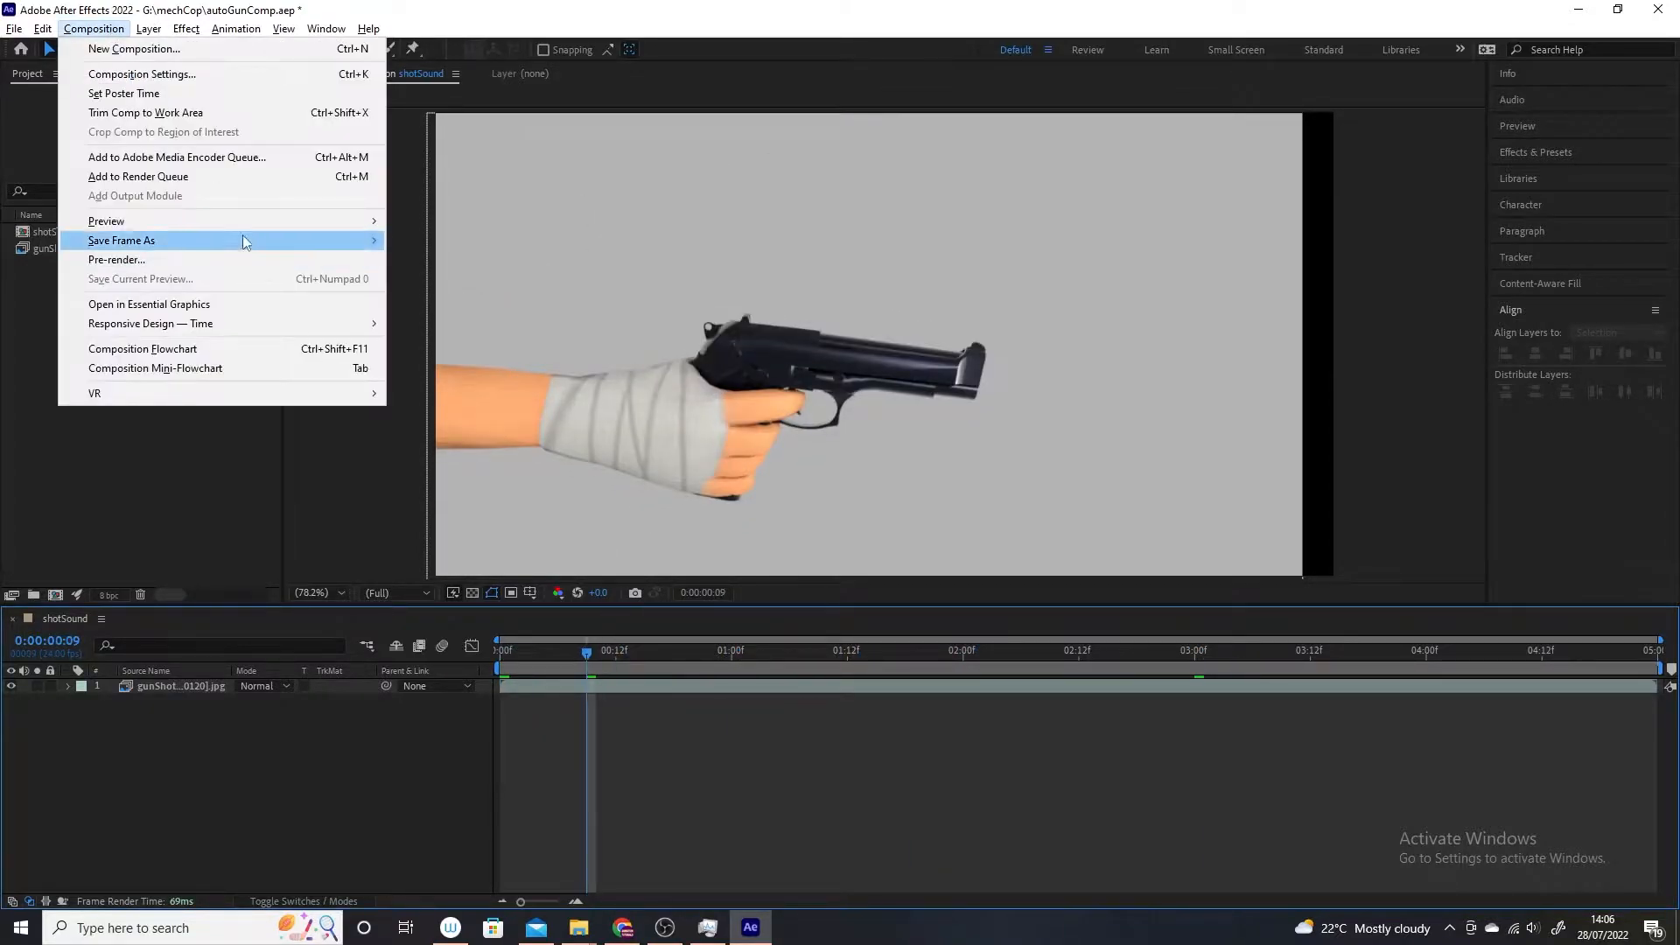
mouse_move(228, 220)
click(517, 240)
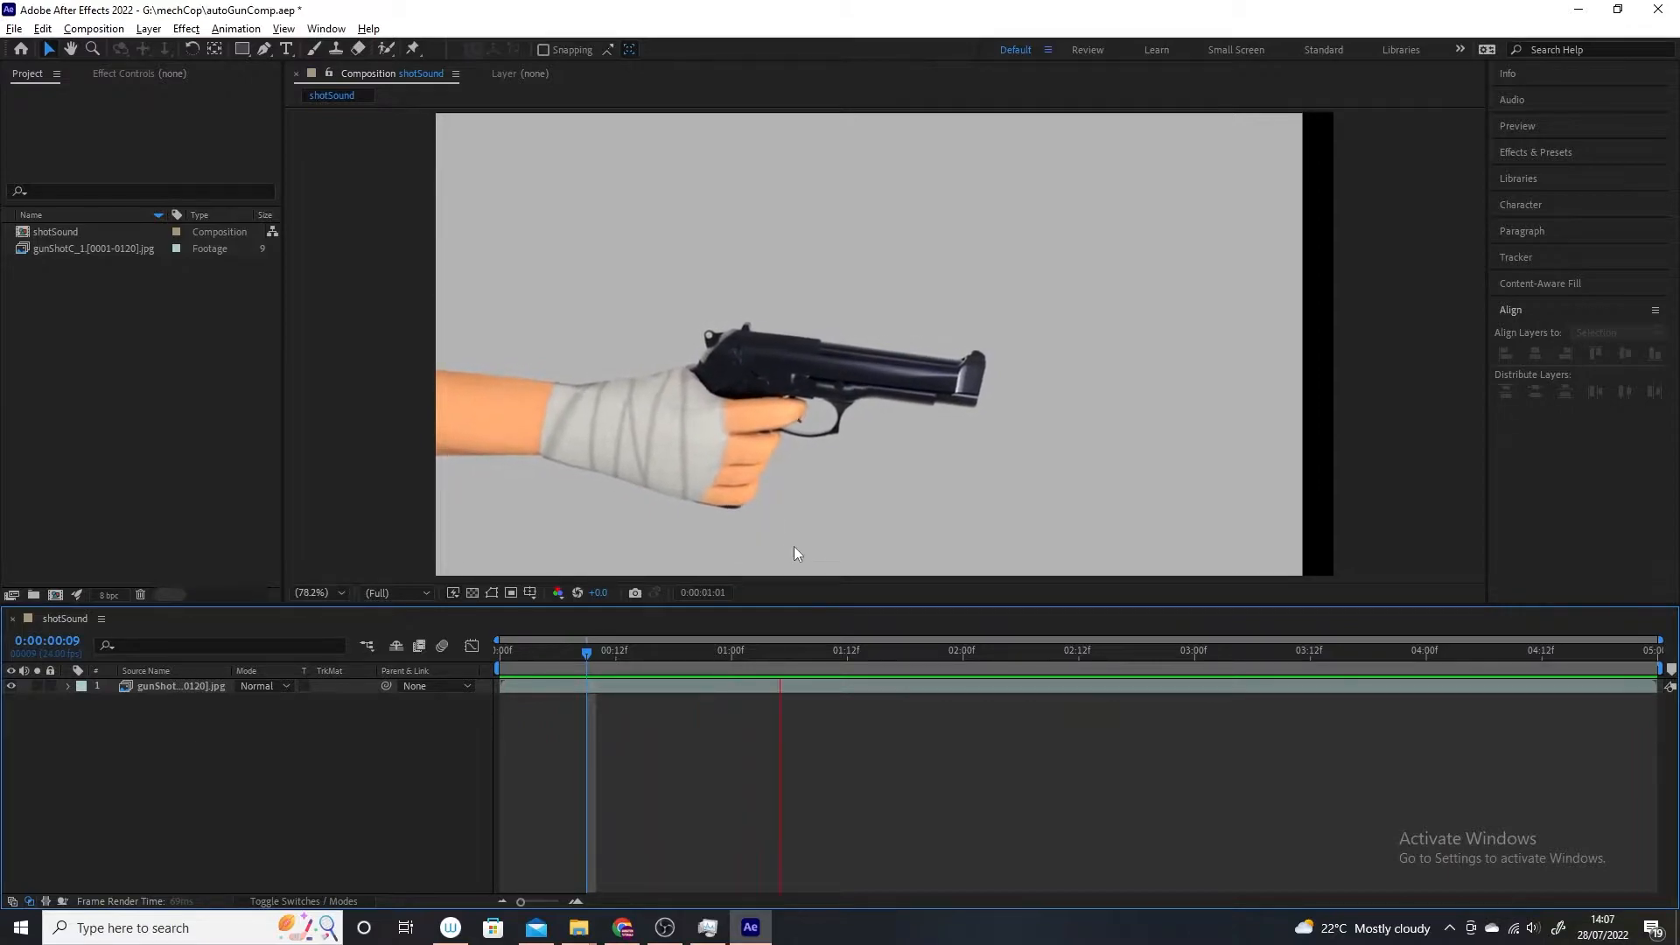
click(931, 495)
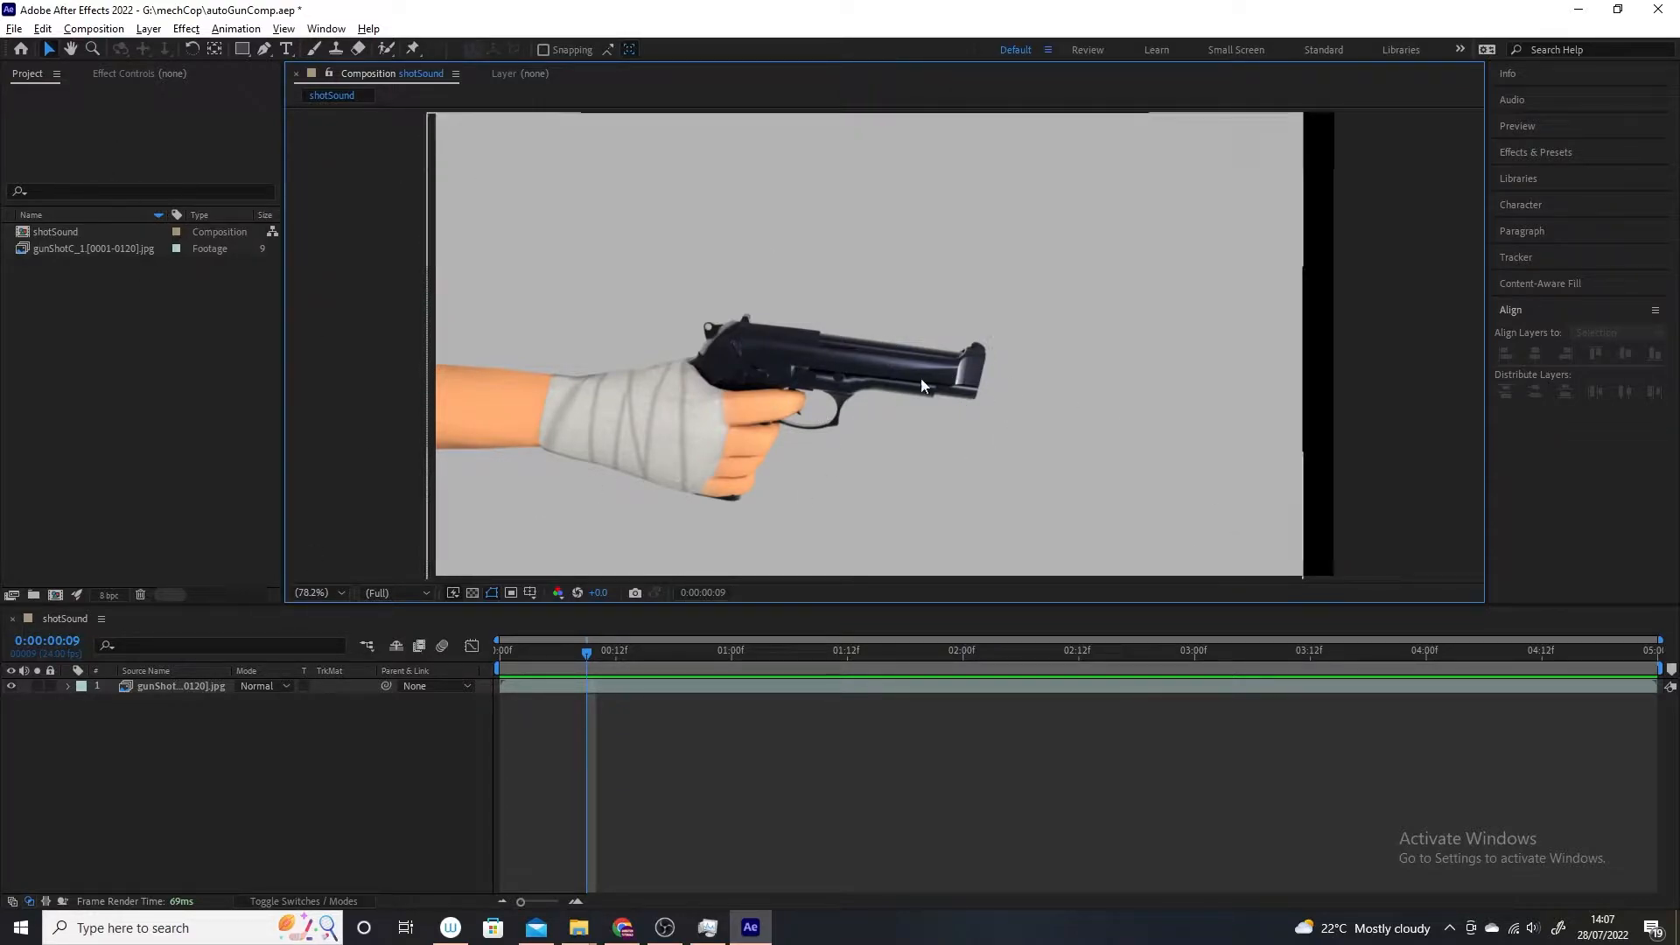
Step: Import greenscreenFlash.jpg and place it in the shotSound composition above the gun footage, in front of the muzzle
click(13, 30)
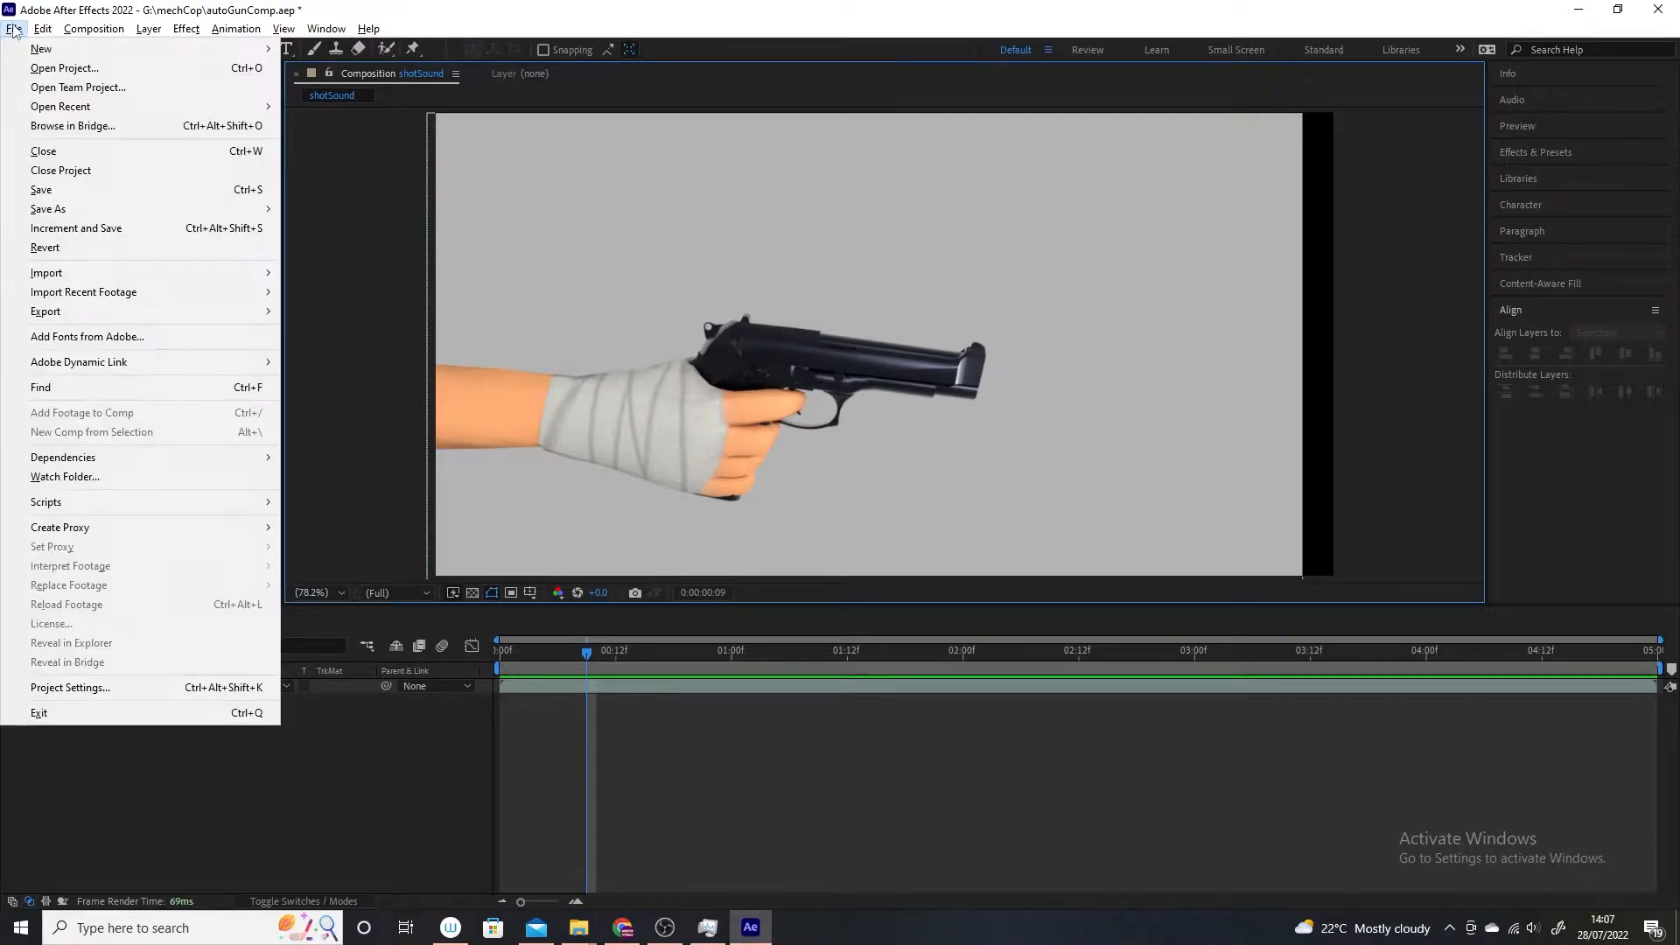
mouse_move(169, 272)
click(426, 278)
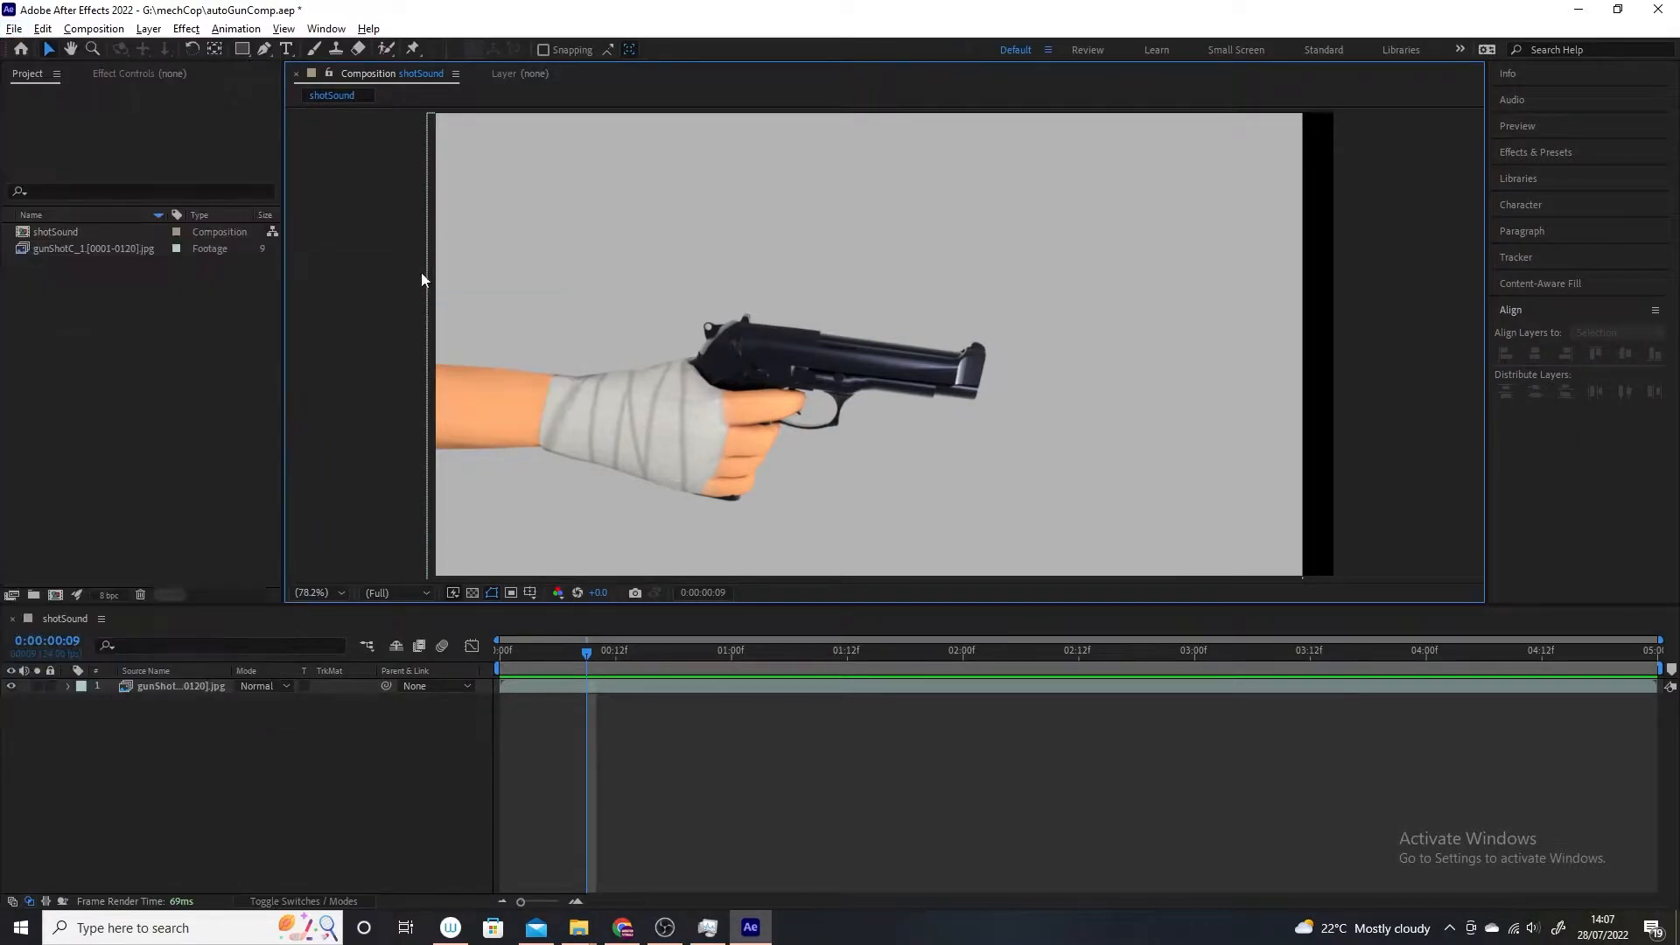
click(362, 219)
click(691, 602)
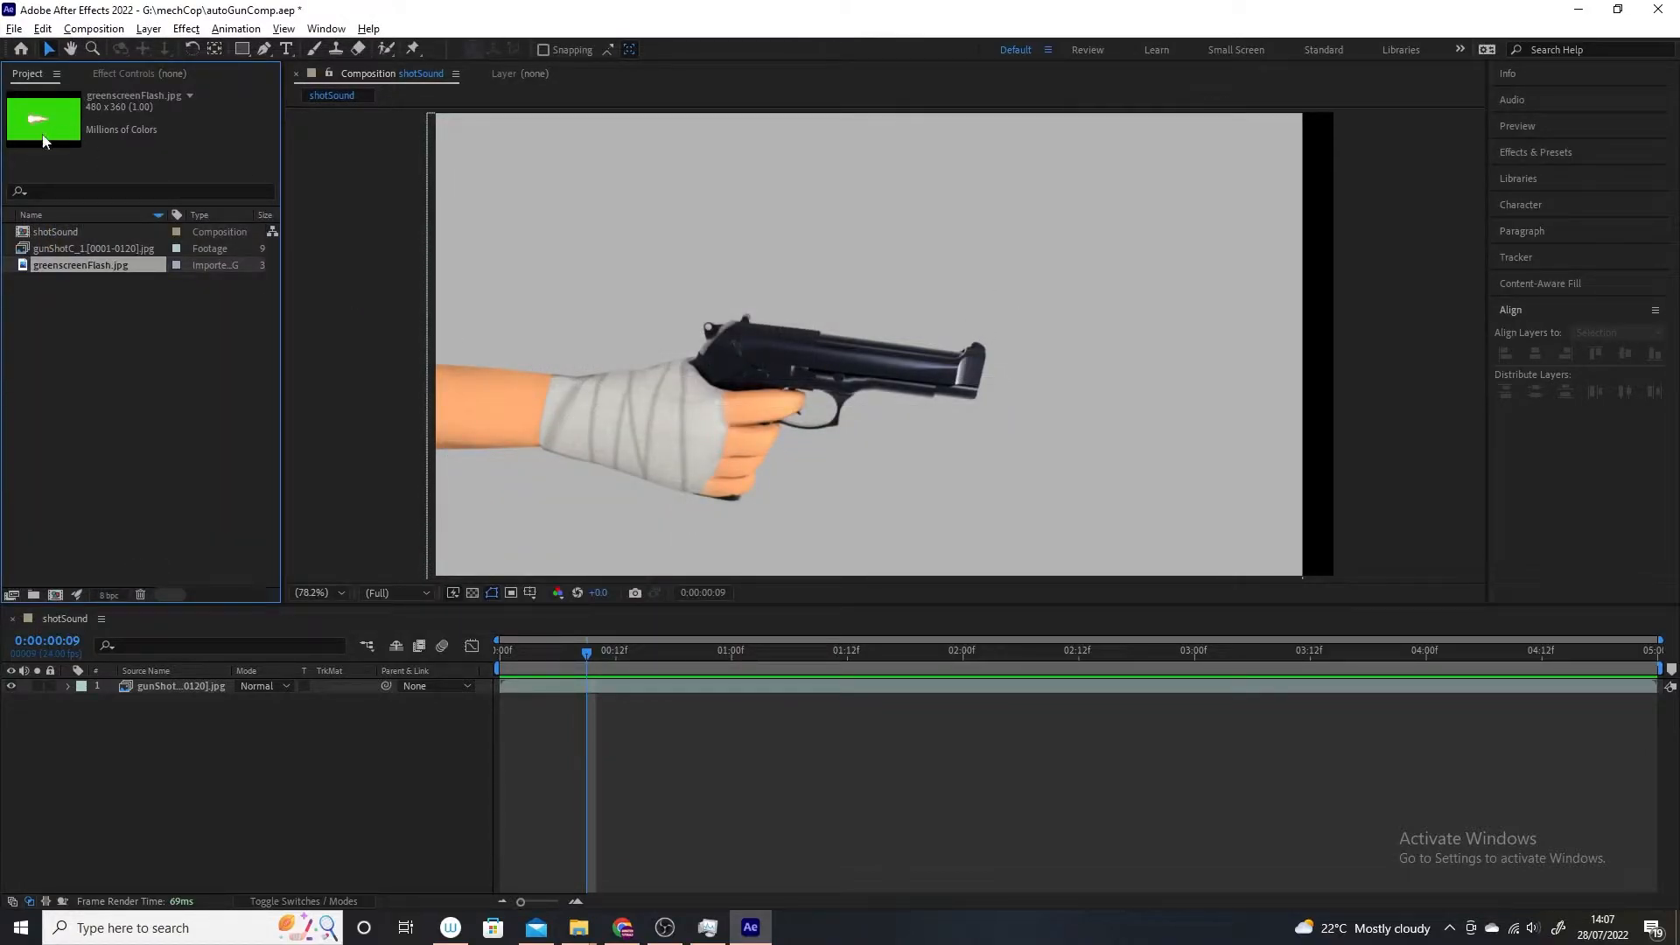
drag(365, 206, 1052, 402)
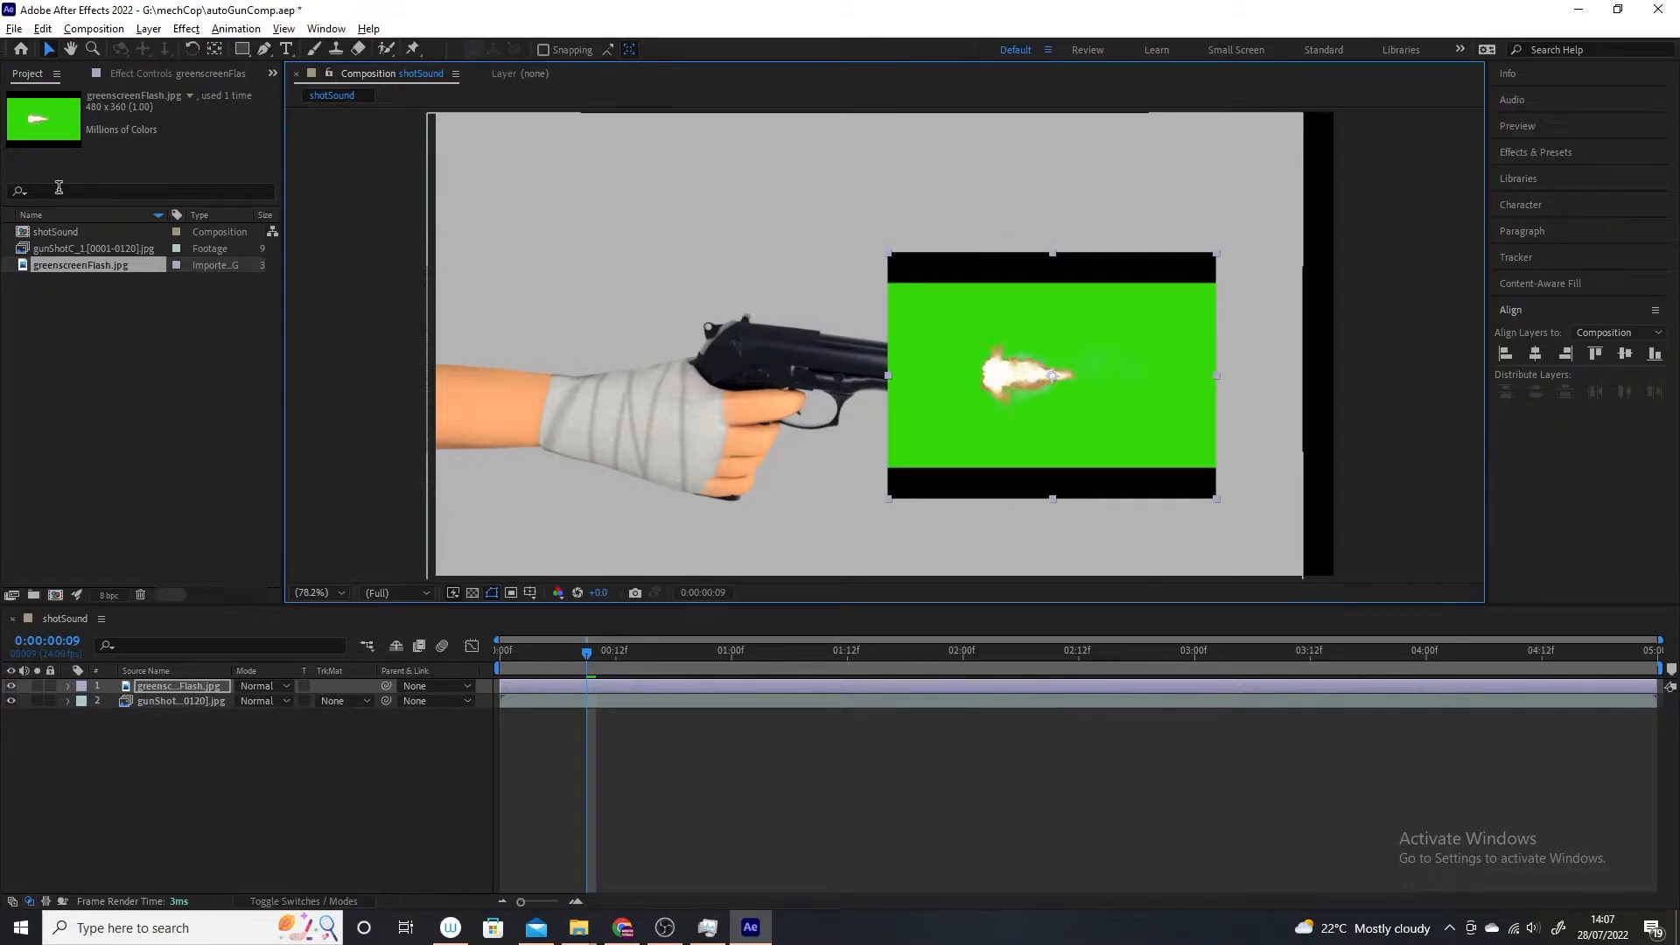
Step: Crop the flash image to the muzzle flash with a rectangular mask, and key out its green background with Keylight (1.2)
click(242, 50)
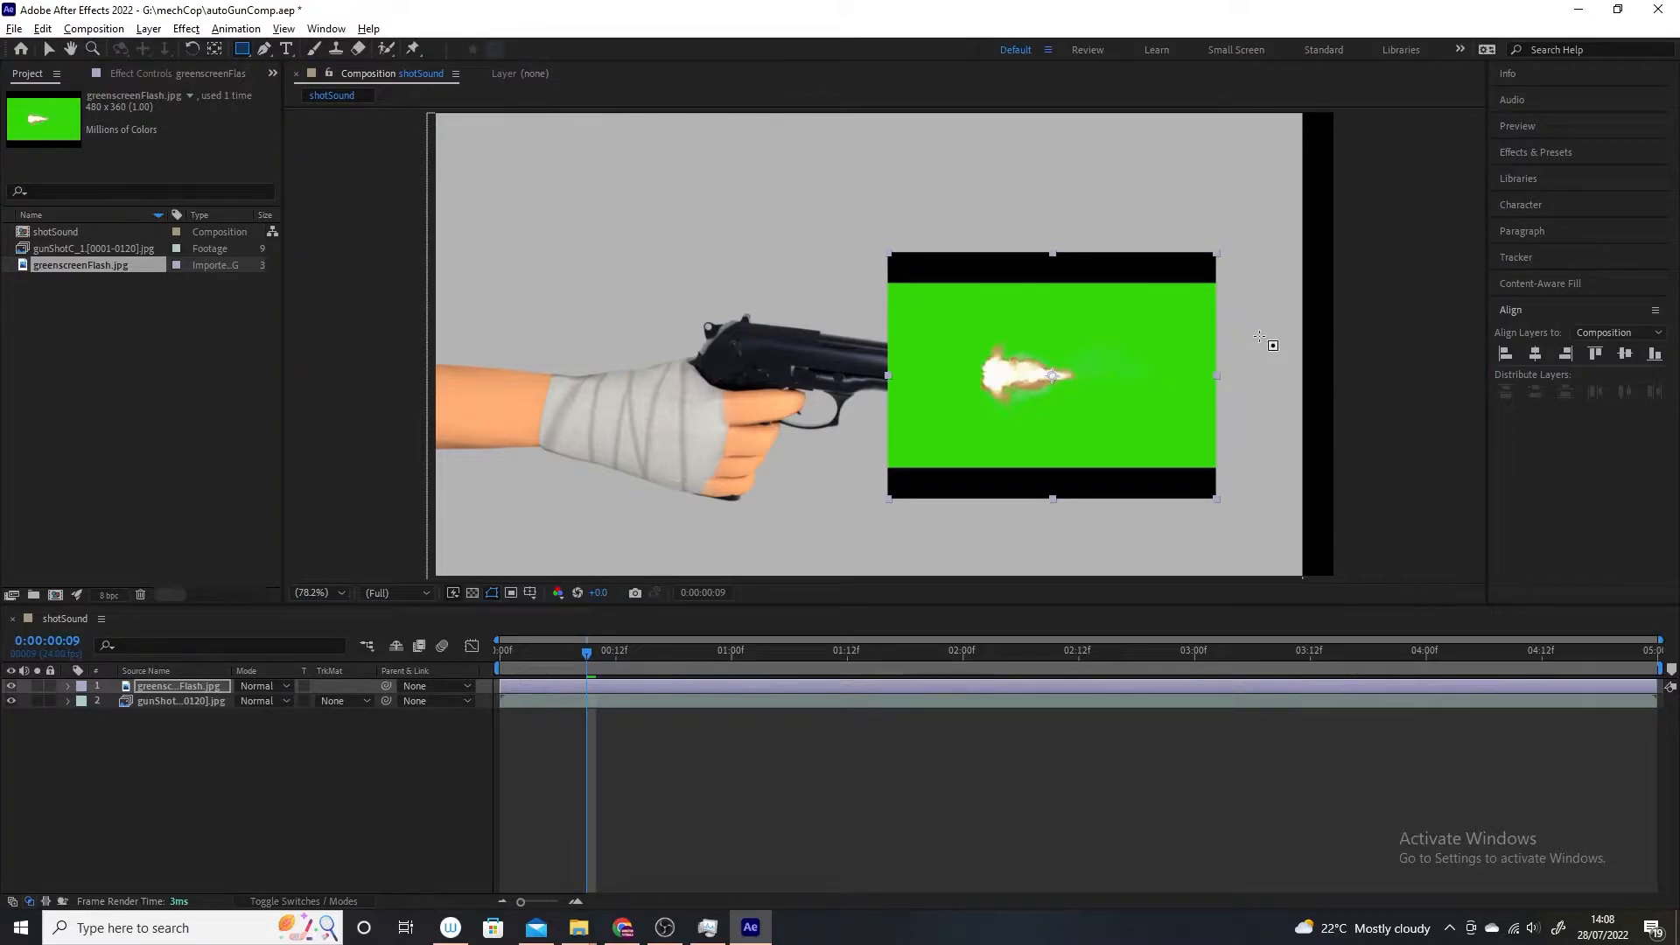
drag(1262, 339, 985, 423)
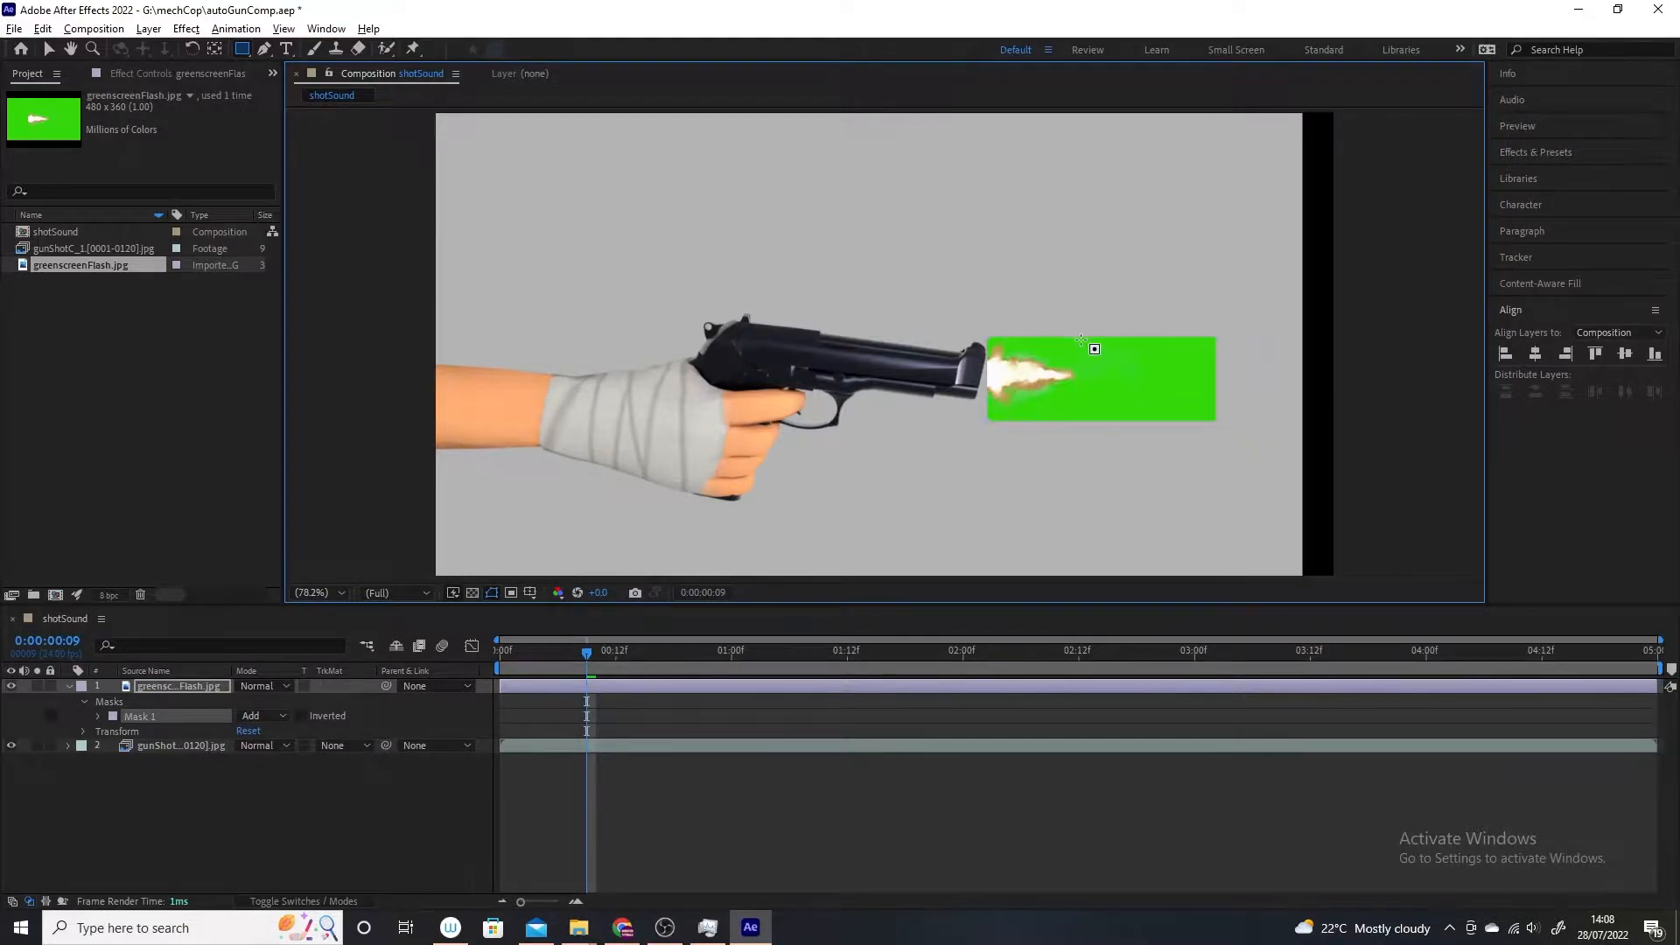
click(187, 29)
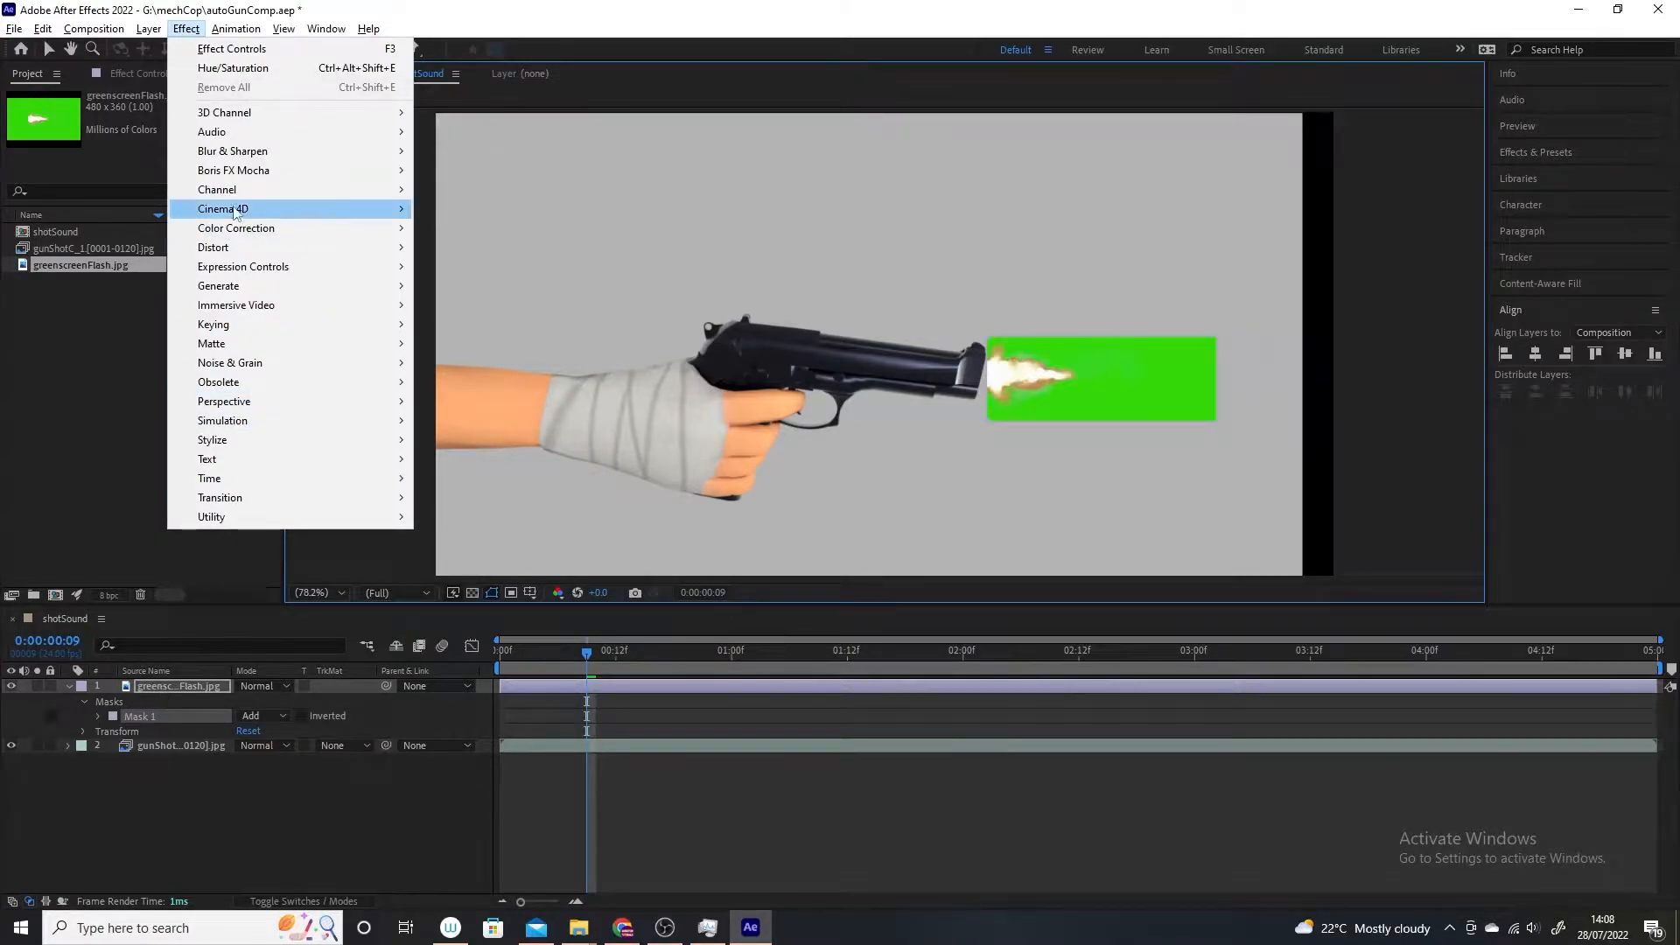
mouse_move(259, 334)
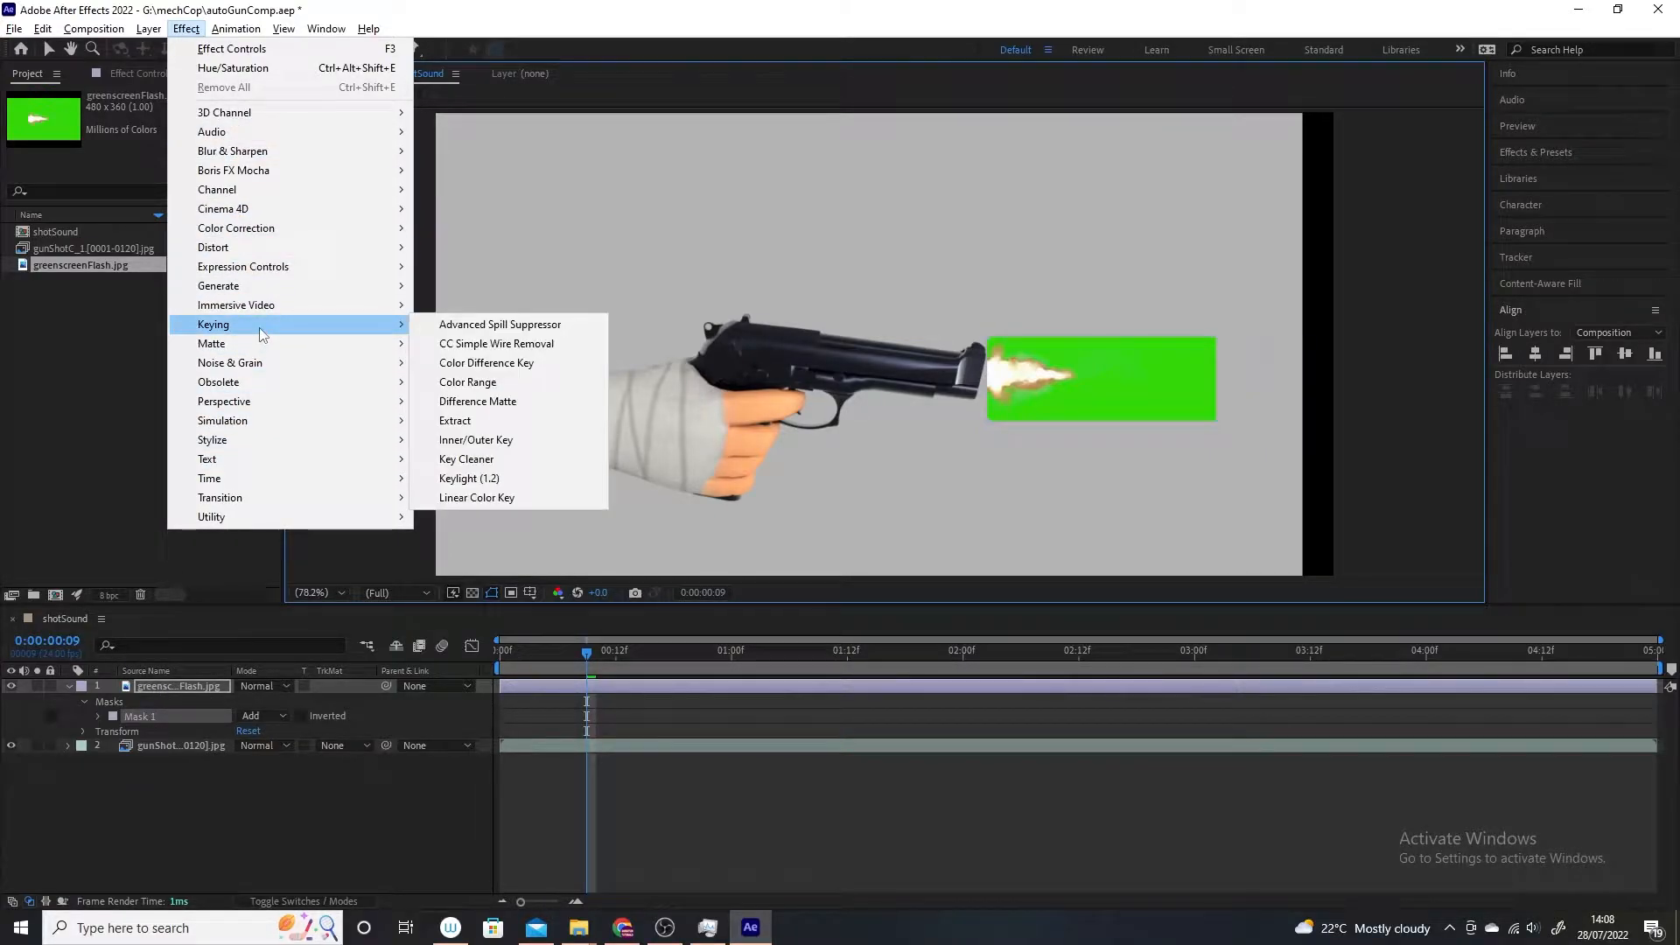
click(565, 481)
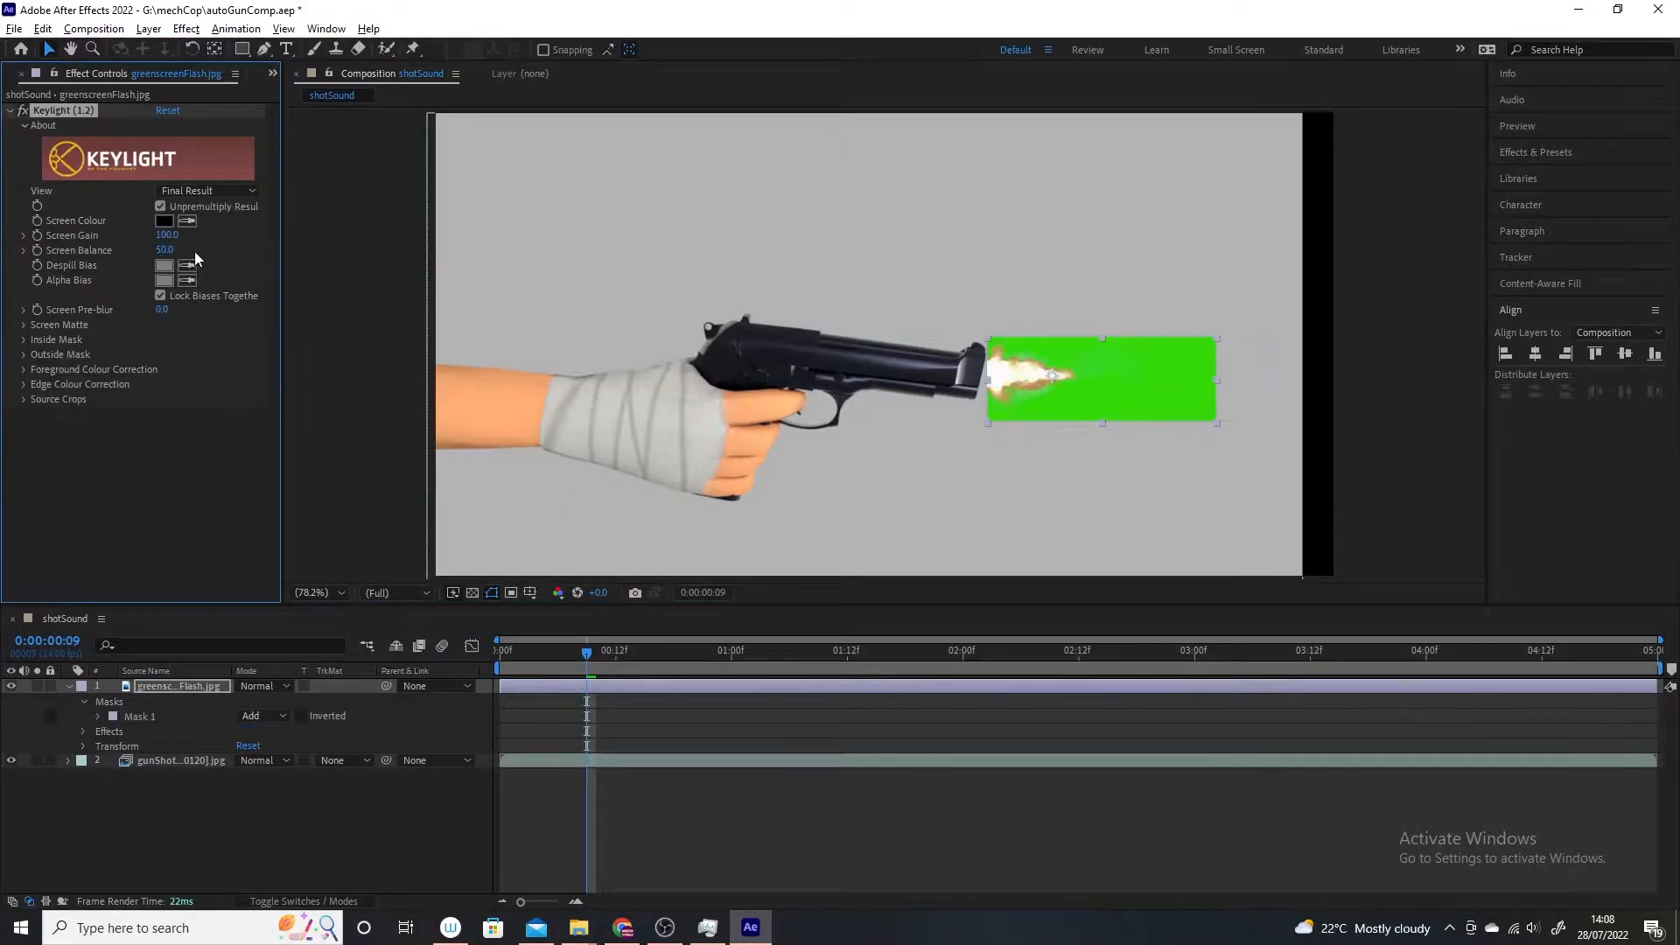
click(186, 221)
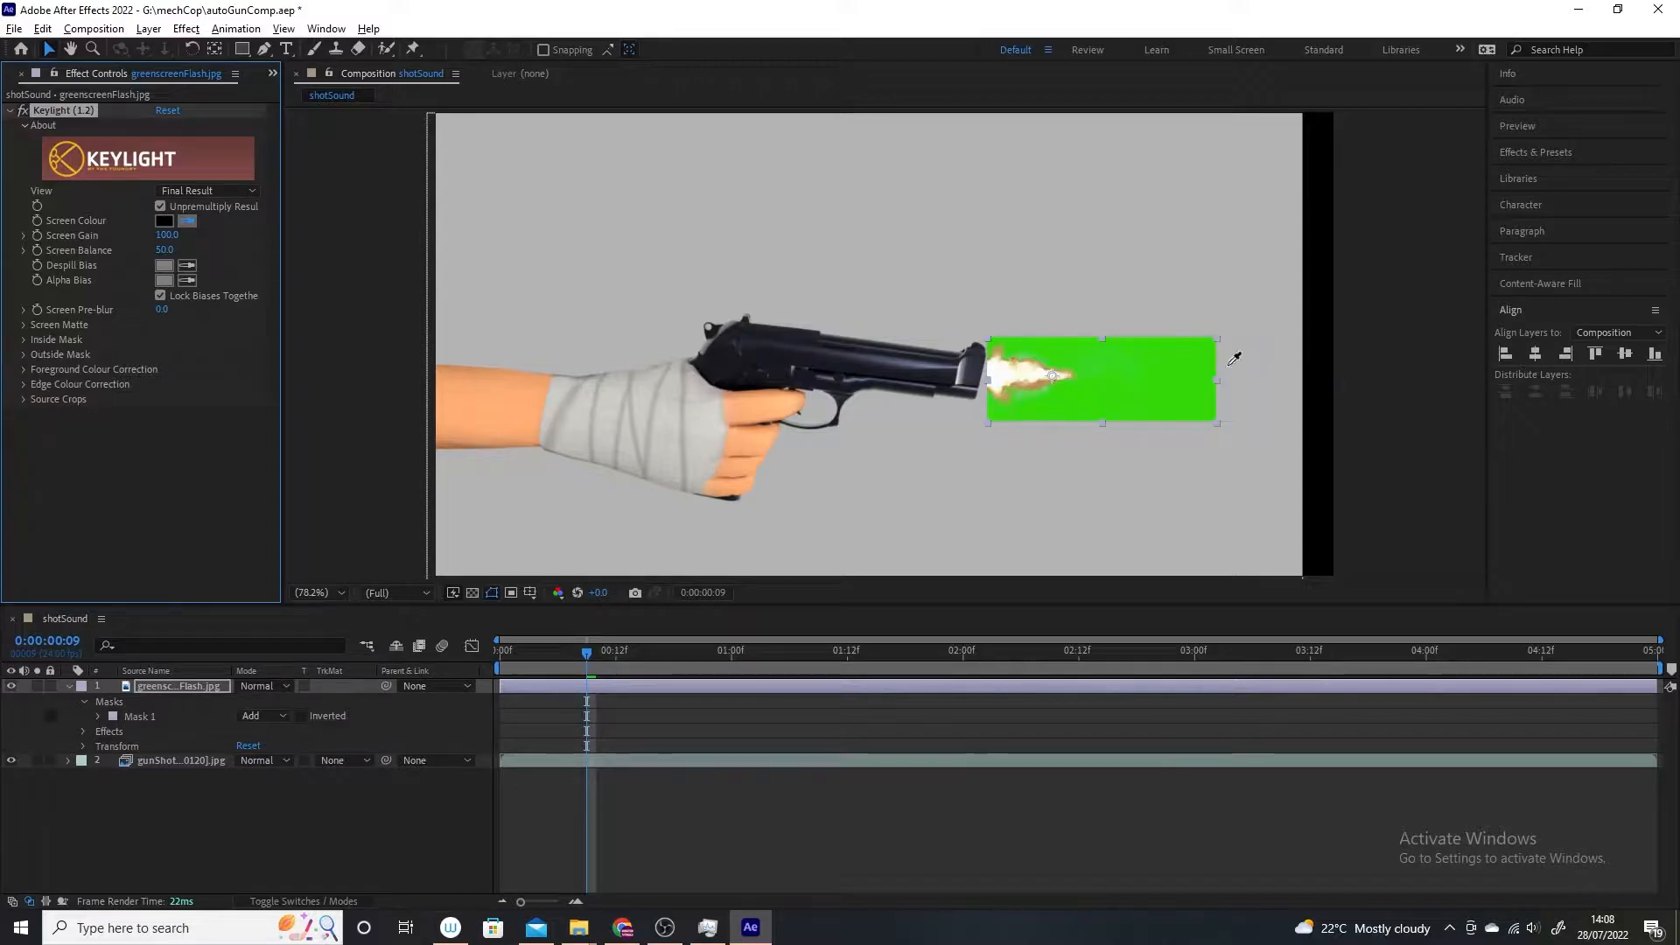
click(1123, 366)
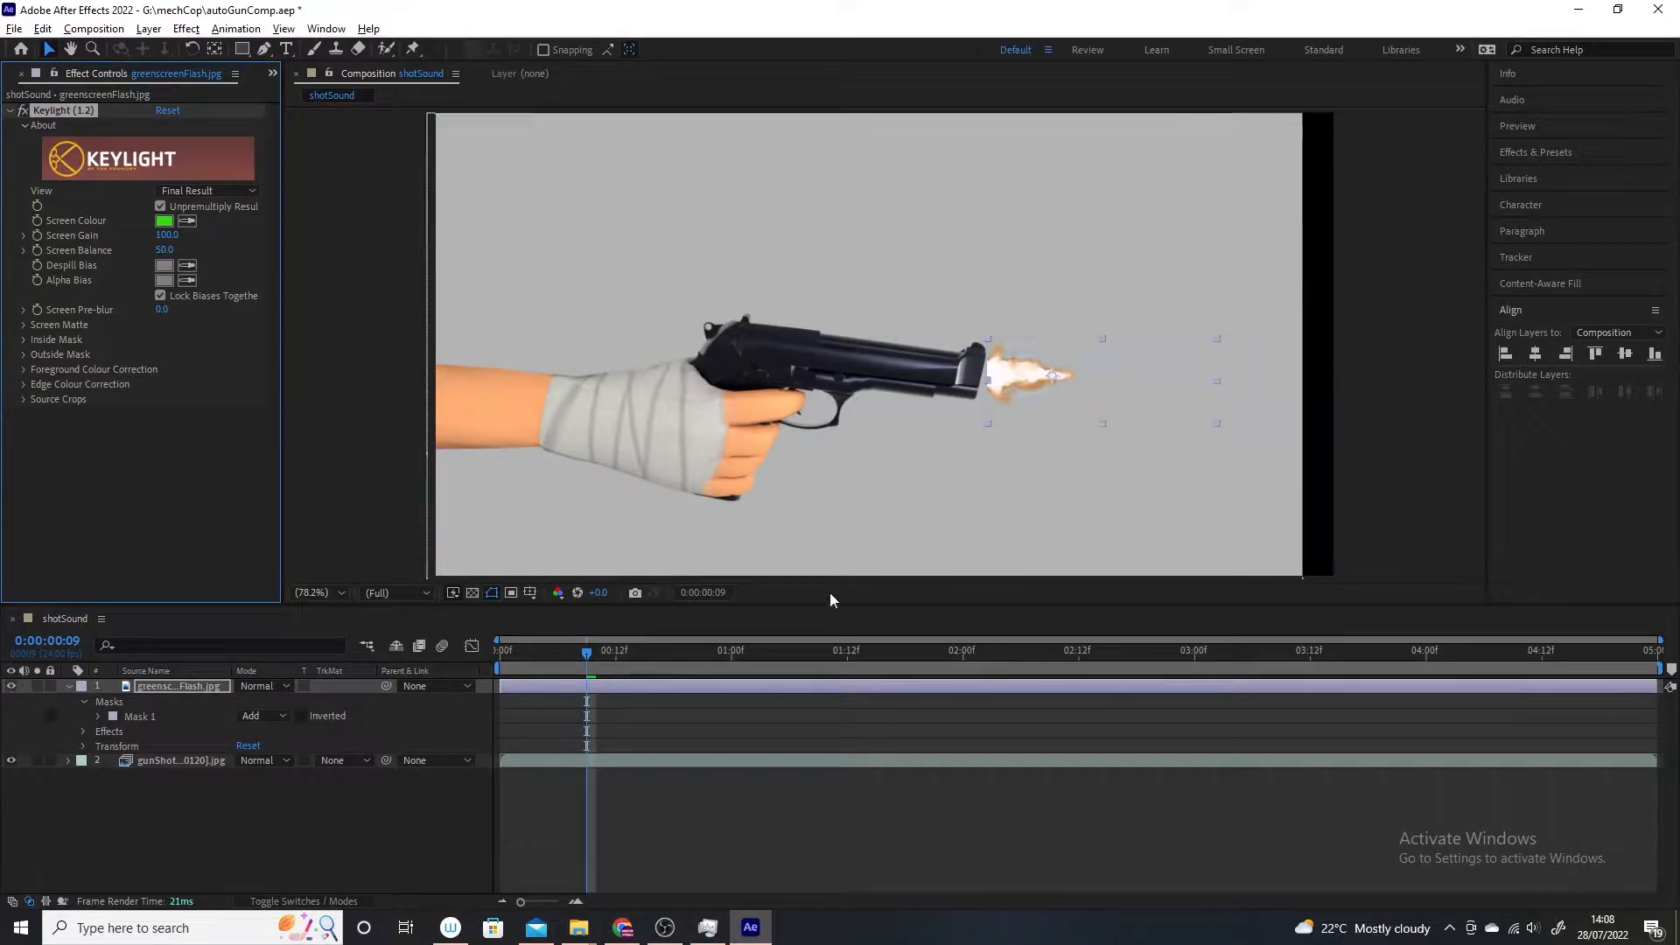
Step: Set the flash layer's position to 900.6, 389.1 and its rotation to 7° to follow the gun barrel
click(84, 745)
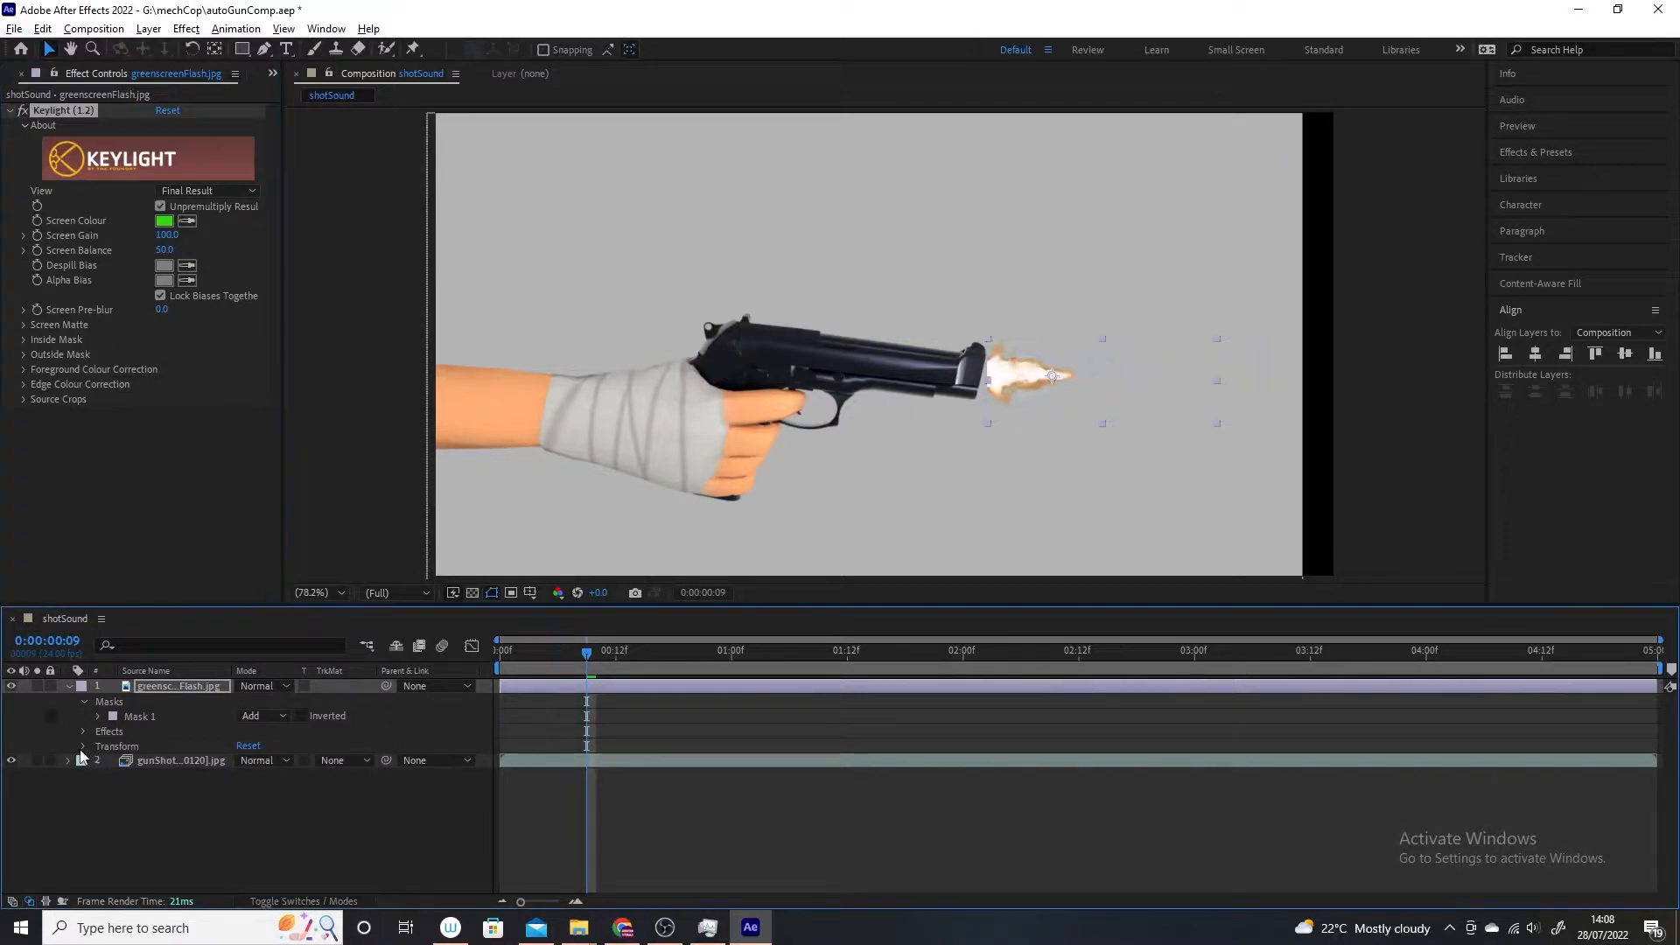
drag(270, 775, 273, 781)
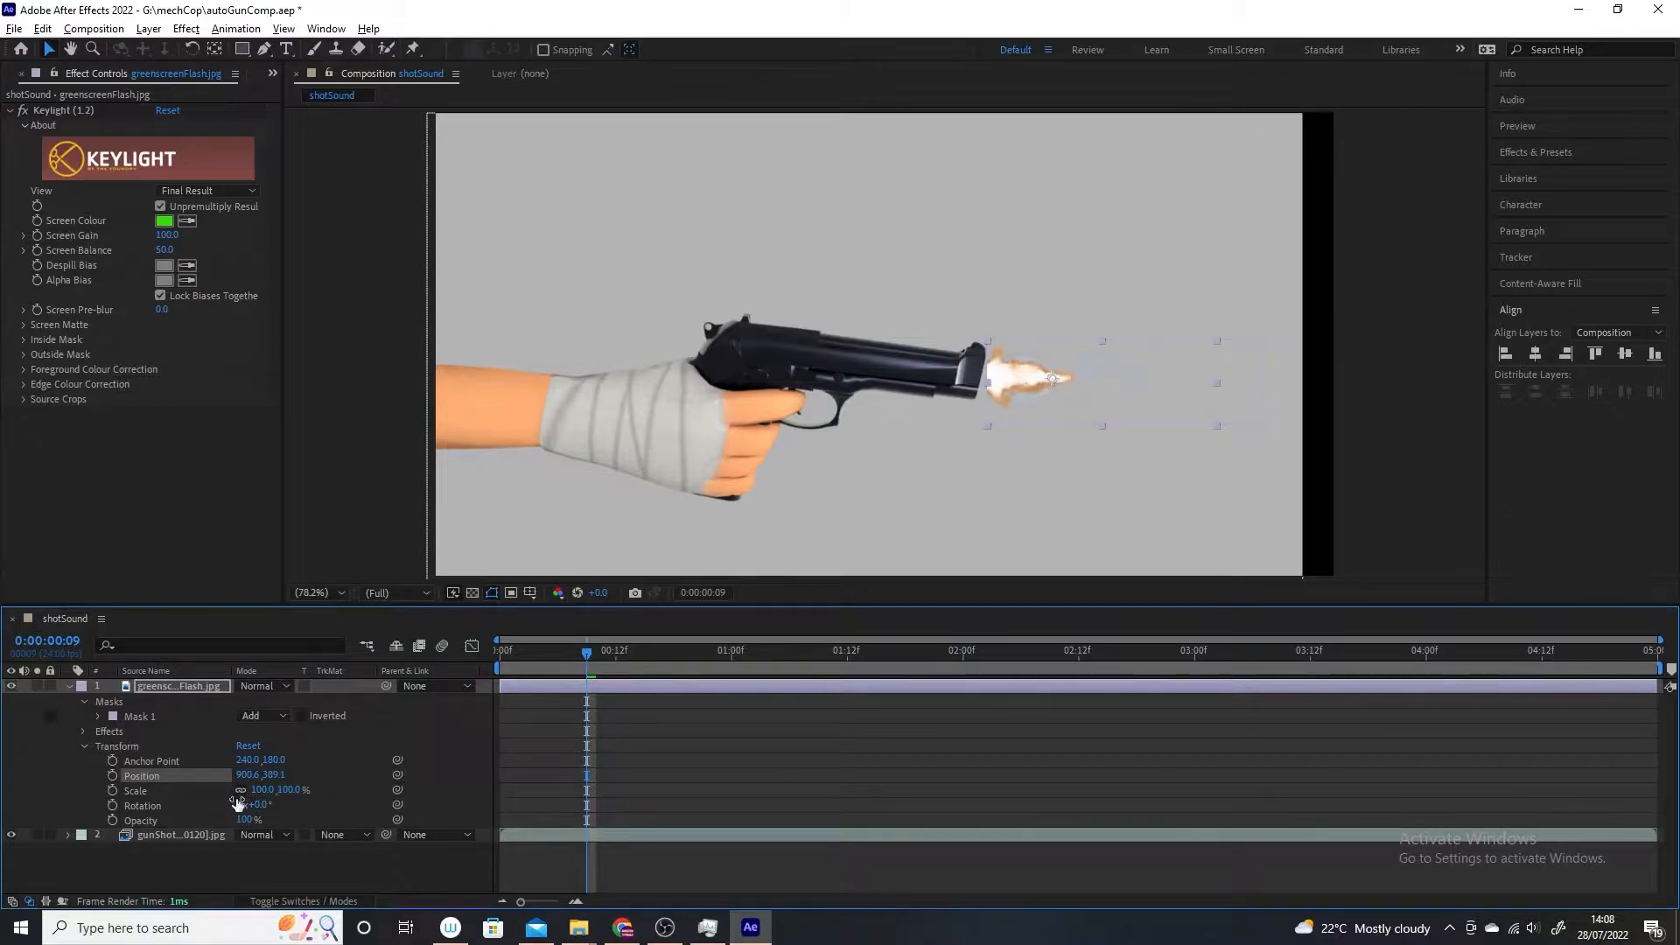
click(274, 775)
drag(262, 805, 261, 804)
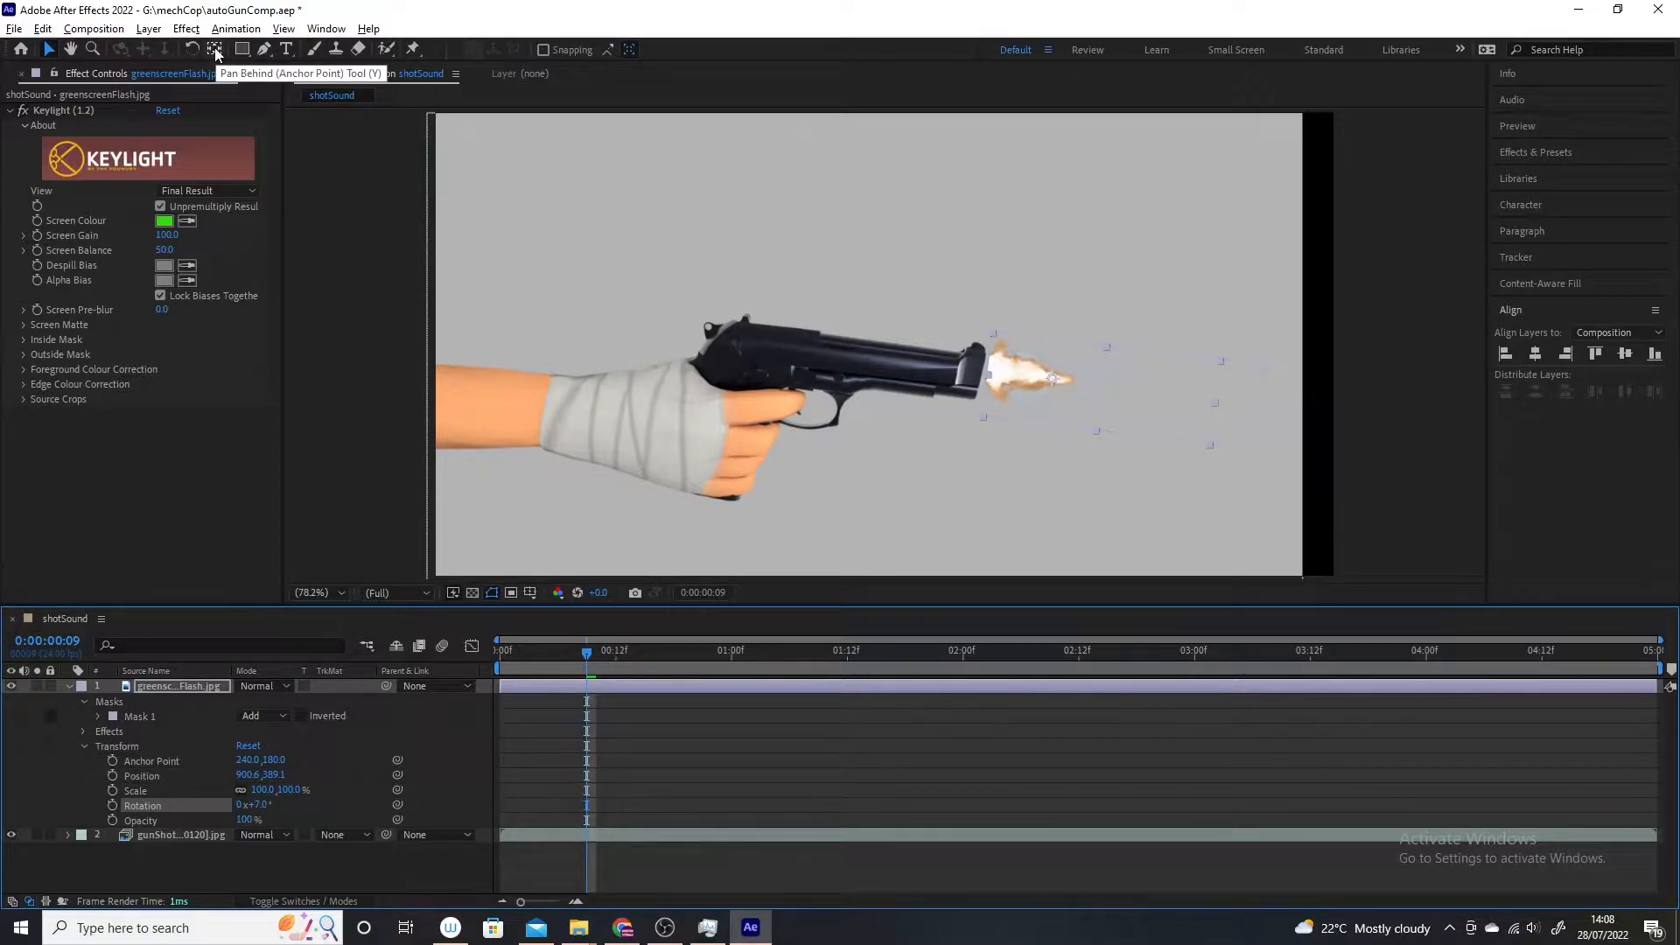
Step: Move the flash layer's anchor point to the flash's base at 145.6, 187.7 and place the layer at 790.6, 389.1
click(215, 50)
mouse_move(1053, 380)
mouse_down()
mouse_move(989, 375)
mouse_move(1033, 387)
mouse_up()
click(50, 50)
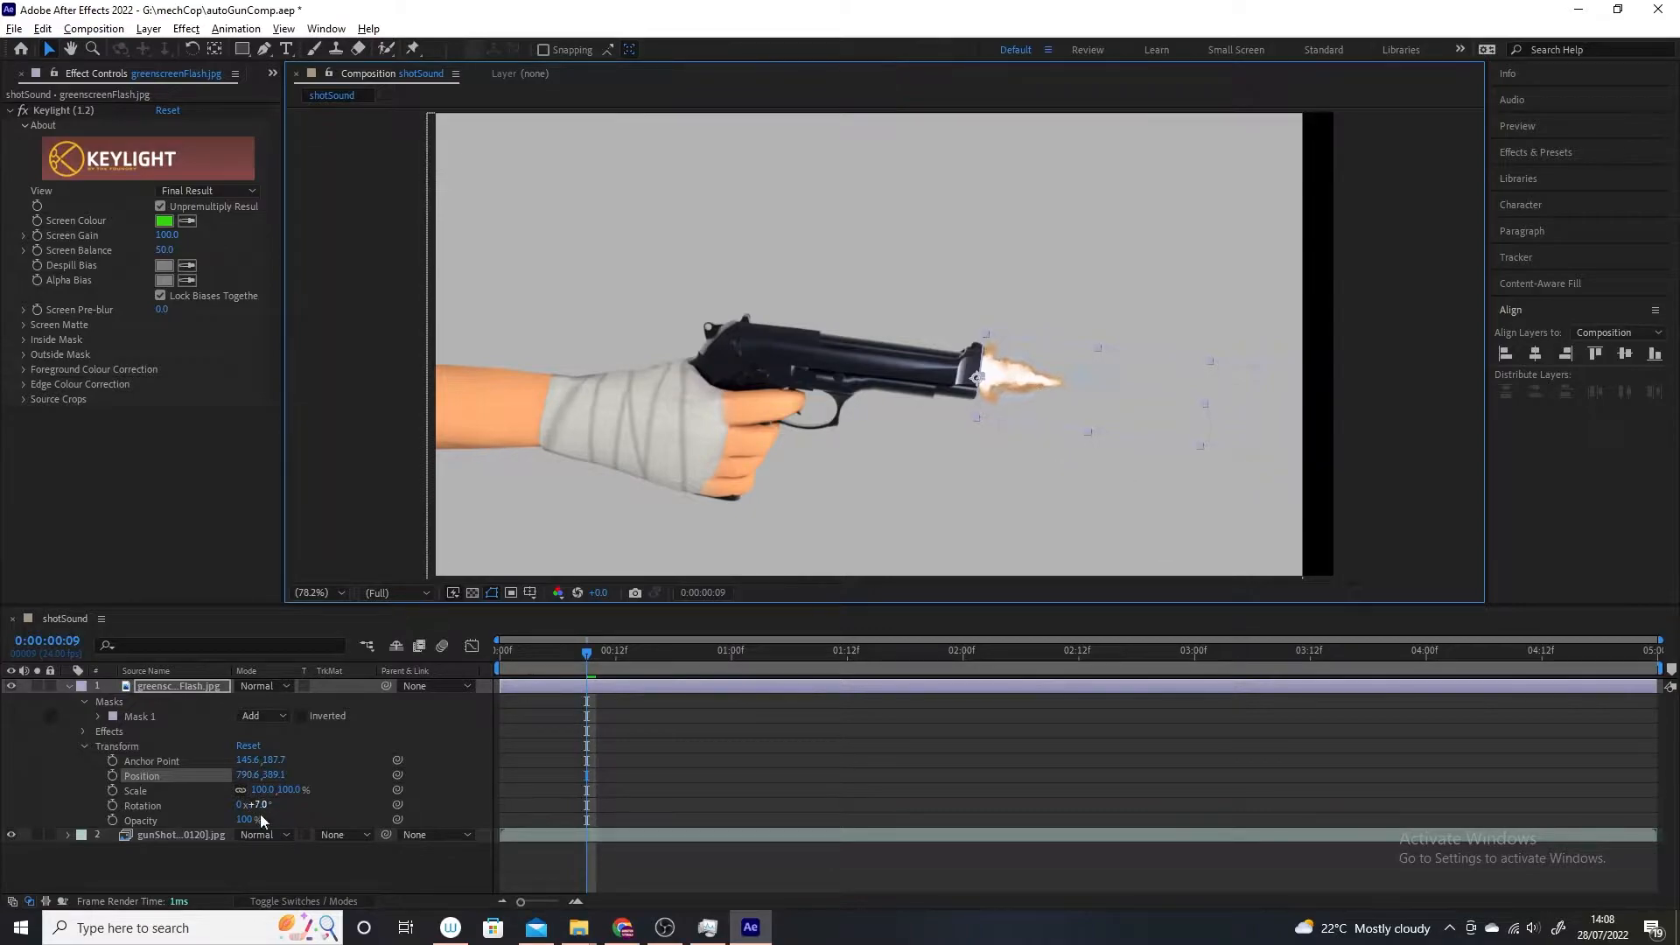
Step: Fit the flash to the muzzle with 9° rotation, unlinked scale of 87 by 48%, and position 790.6, 379.1
drag(260, 805, 268, 805)
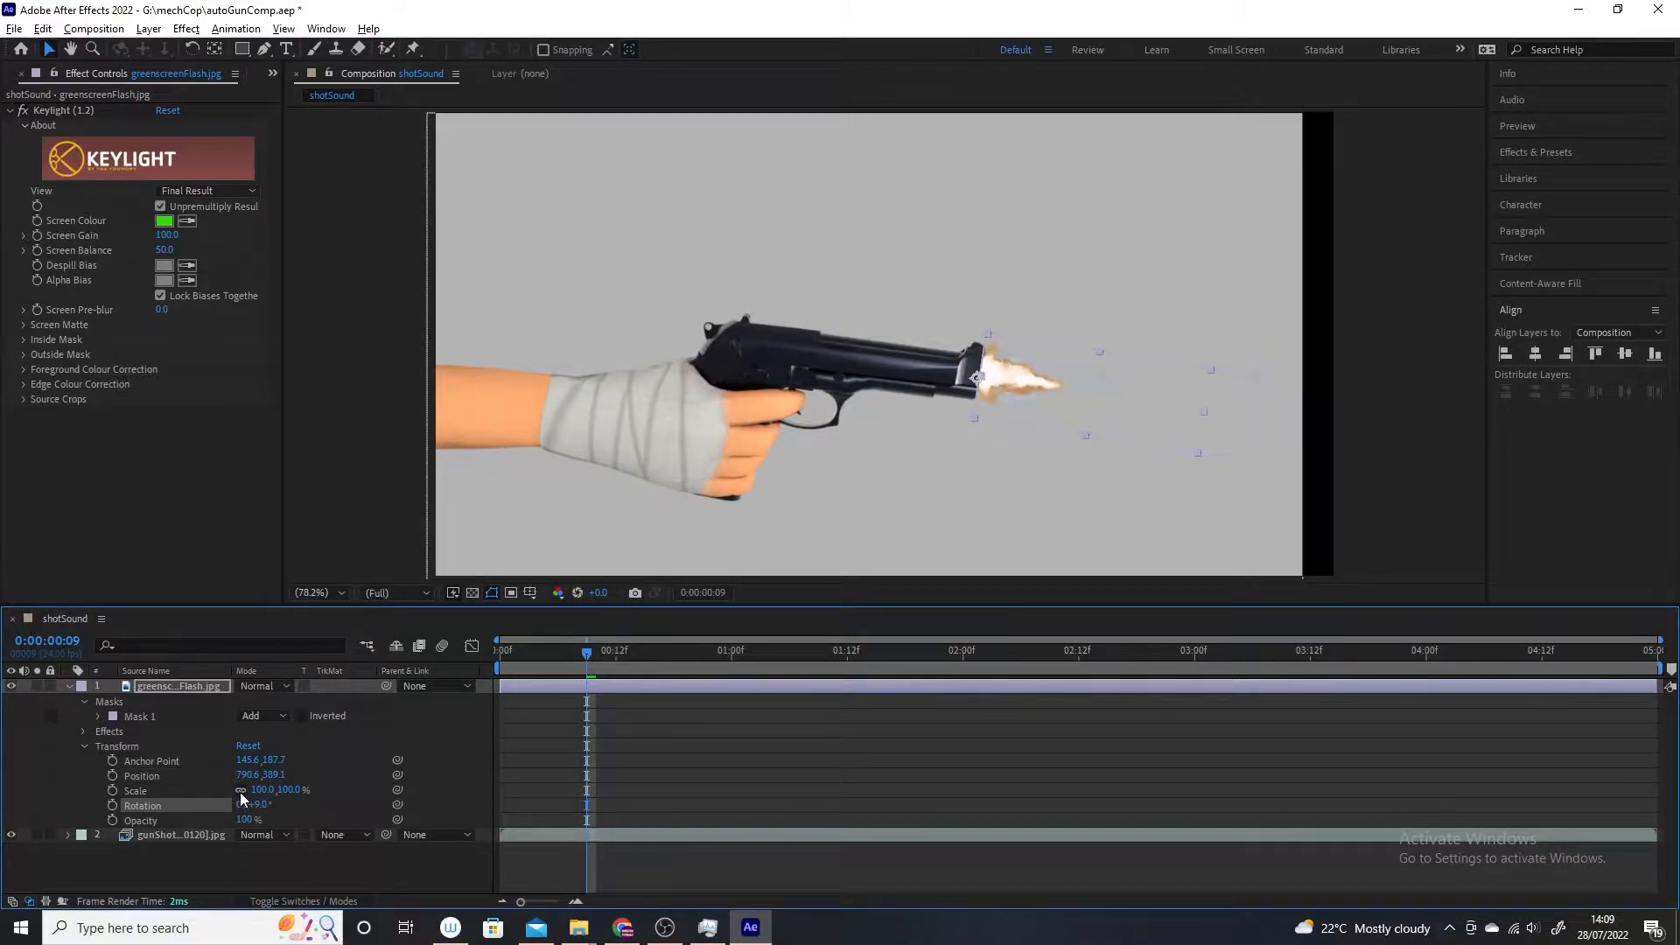
mouse_move(258, 790)
mouse_down()
mouse_move(278, 789)
mouse_move(230, 789)
mouse_move(264, 775)
mouse_up()
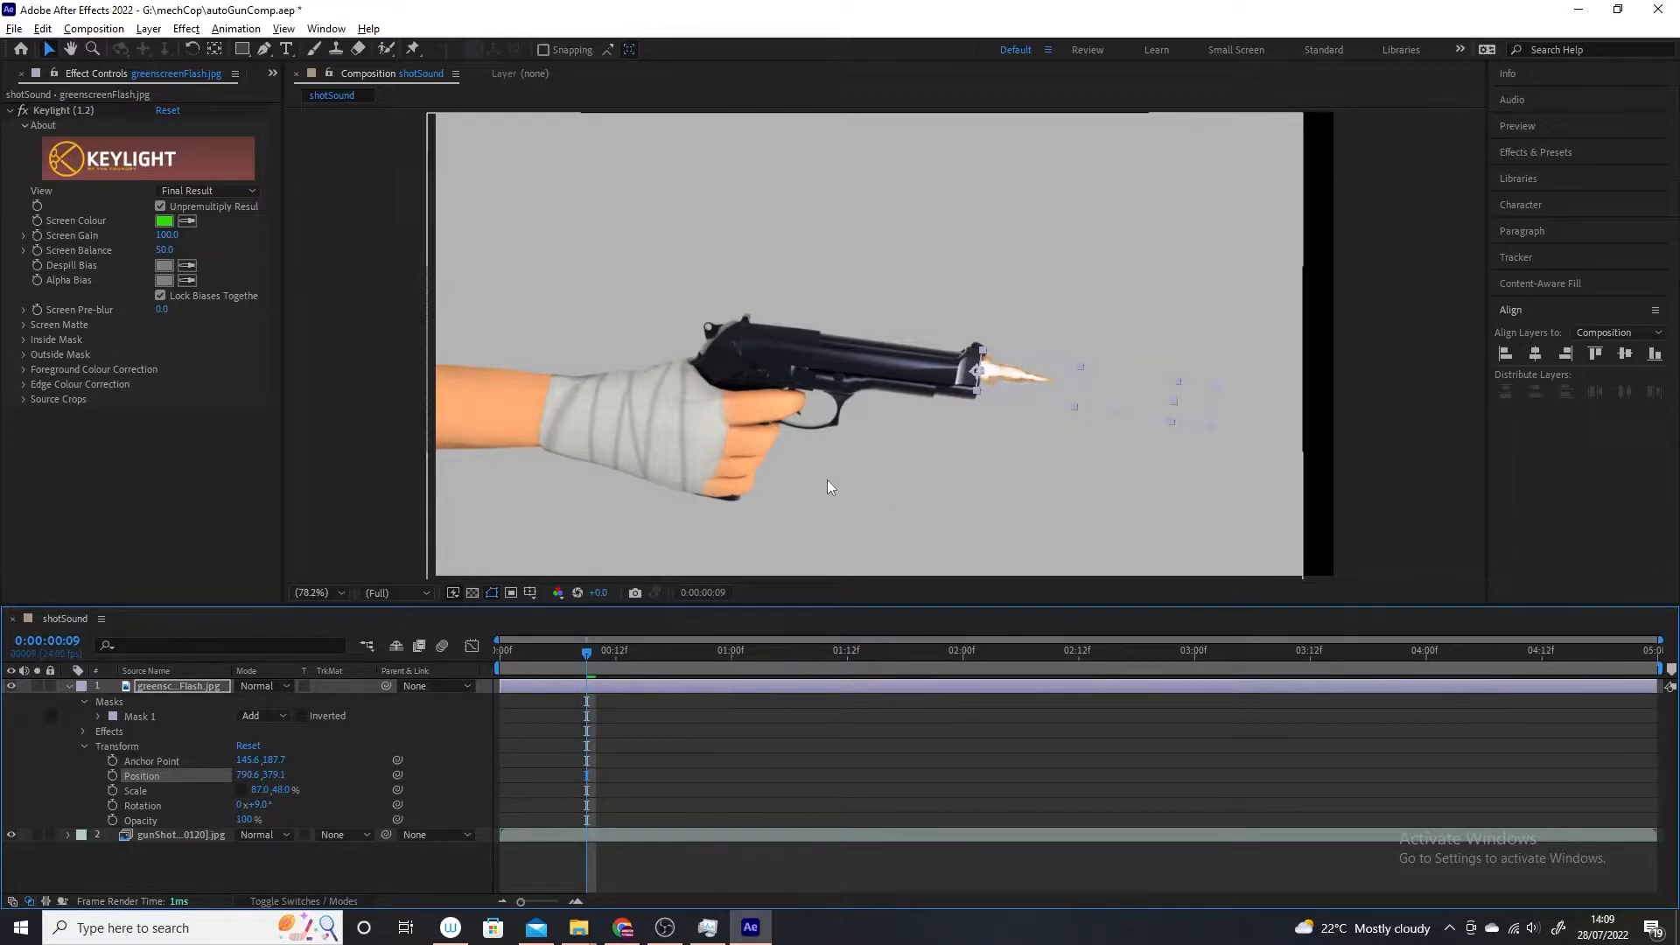
Step: Go to the shot at 0:00:01:06 and align the flash with the muzzle at position 793.6, 391.1
drag(586, 649, 795, 685)
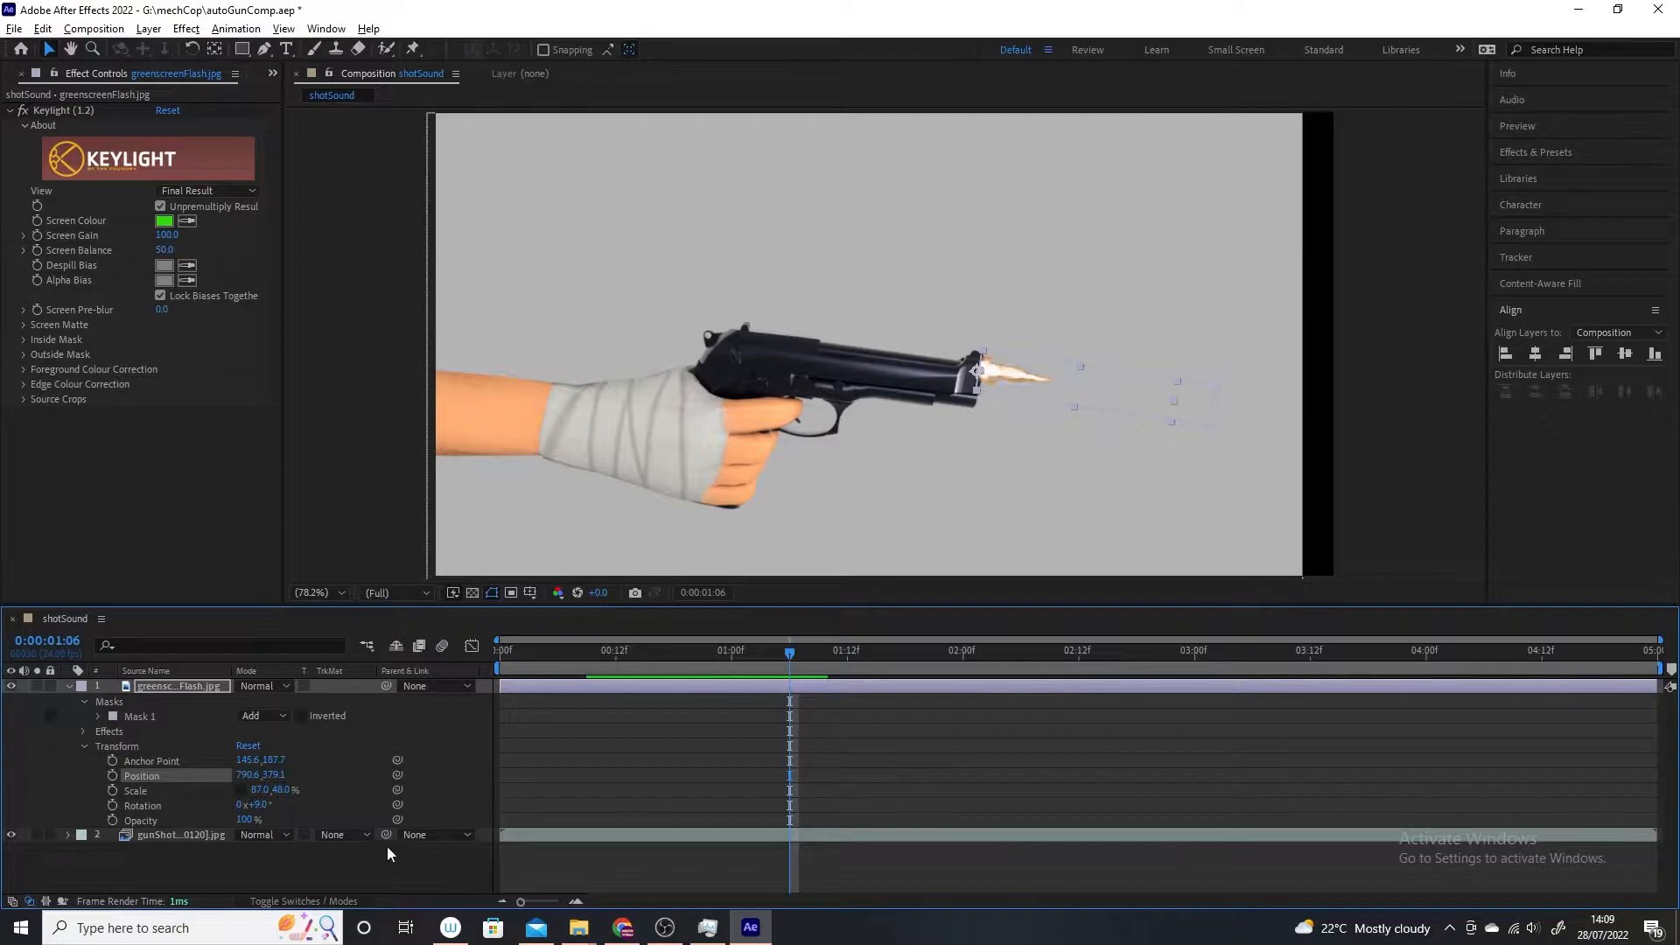
drag(270, 775, 279, 775)
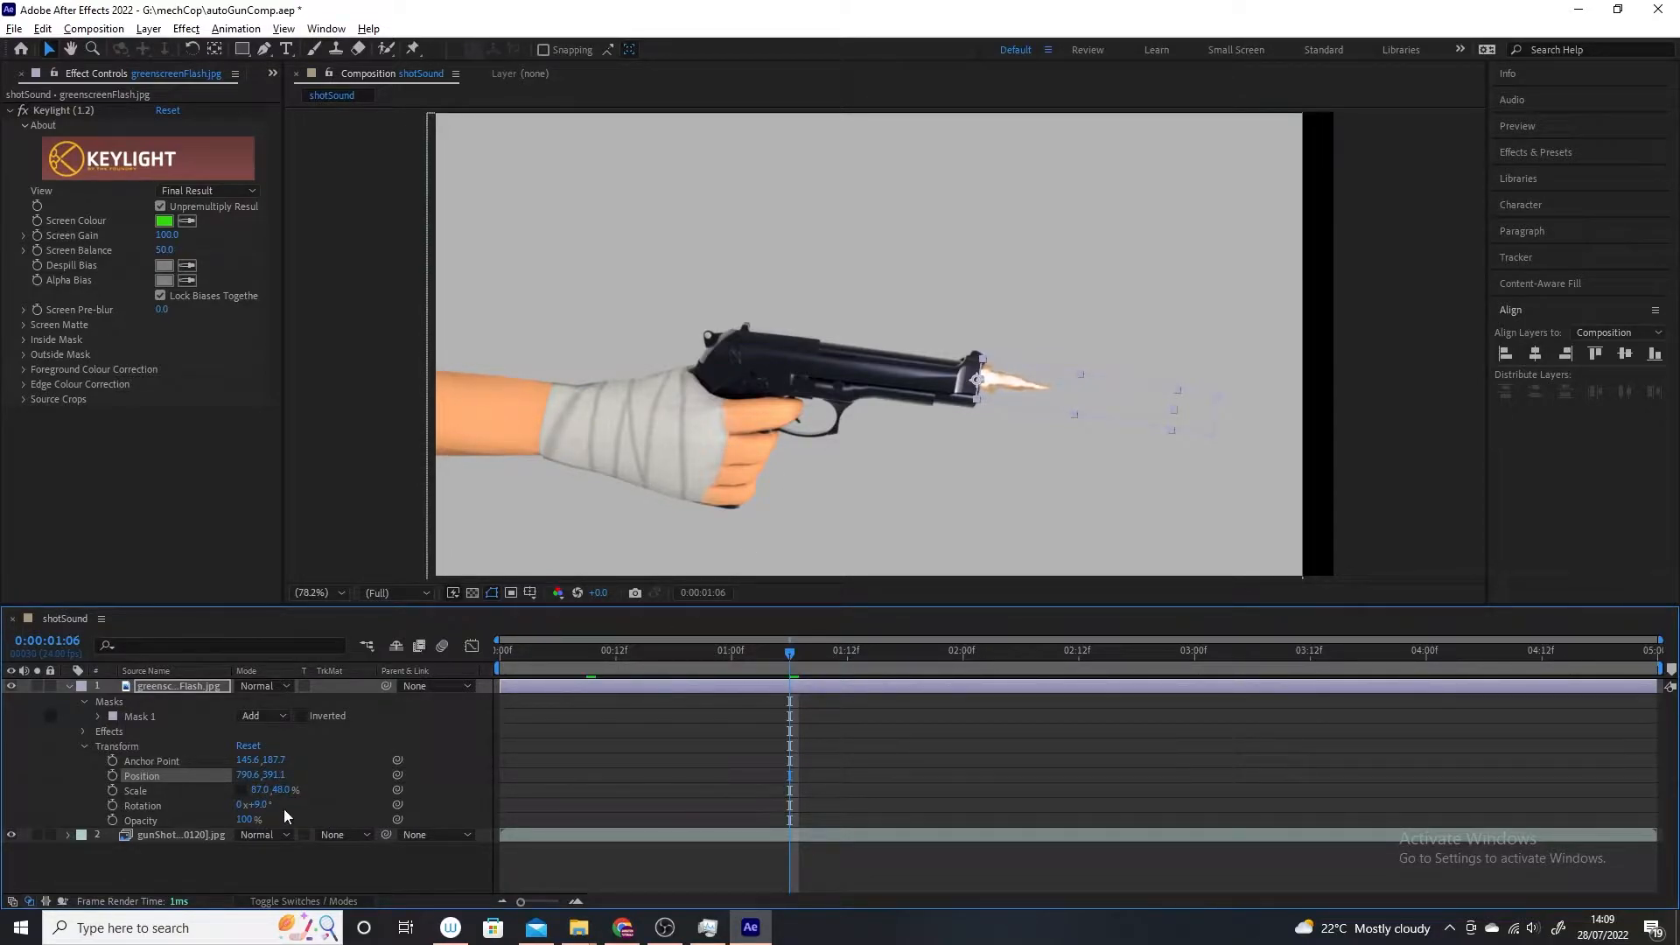
drag(250, 775, 250, 776)
click(1036, 533)
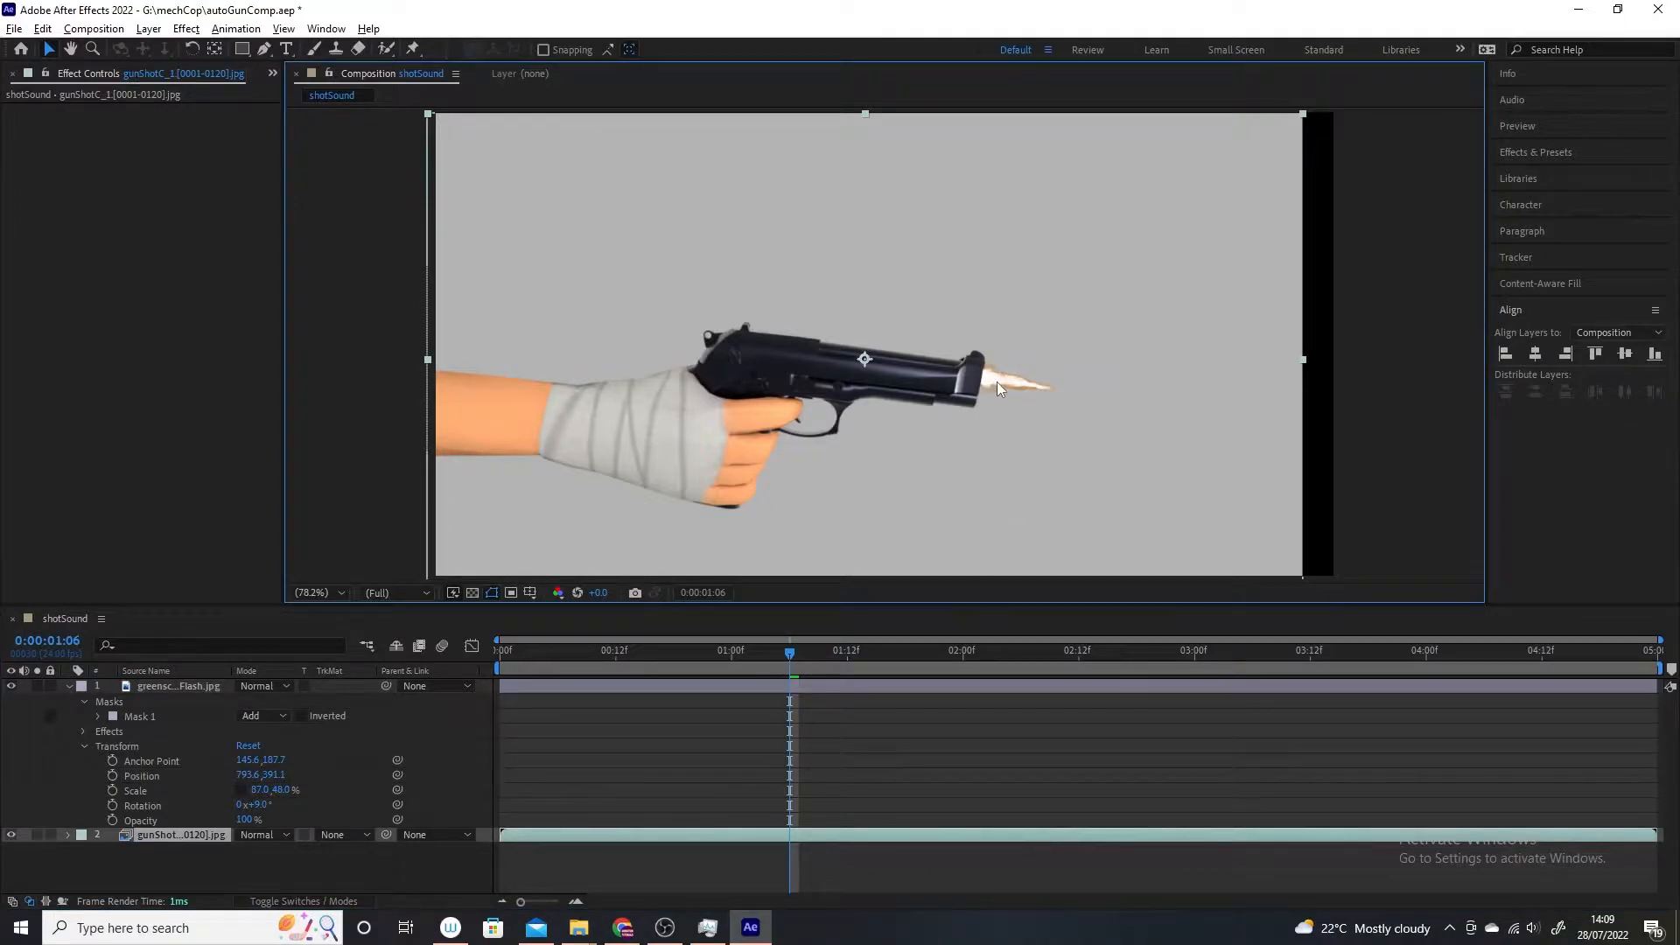
Step: Set keyframes at 0:00:01:06 for the flash layer's opacity, rotation, scale, position and anchor point
click(112, 820)
click(112, 805)
click(112, 791)
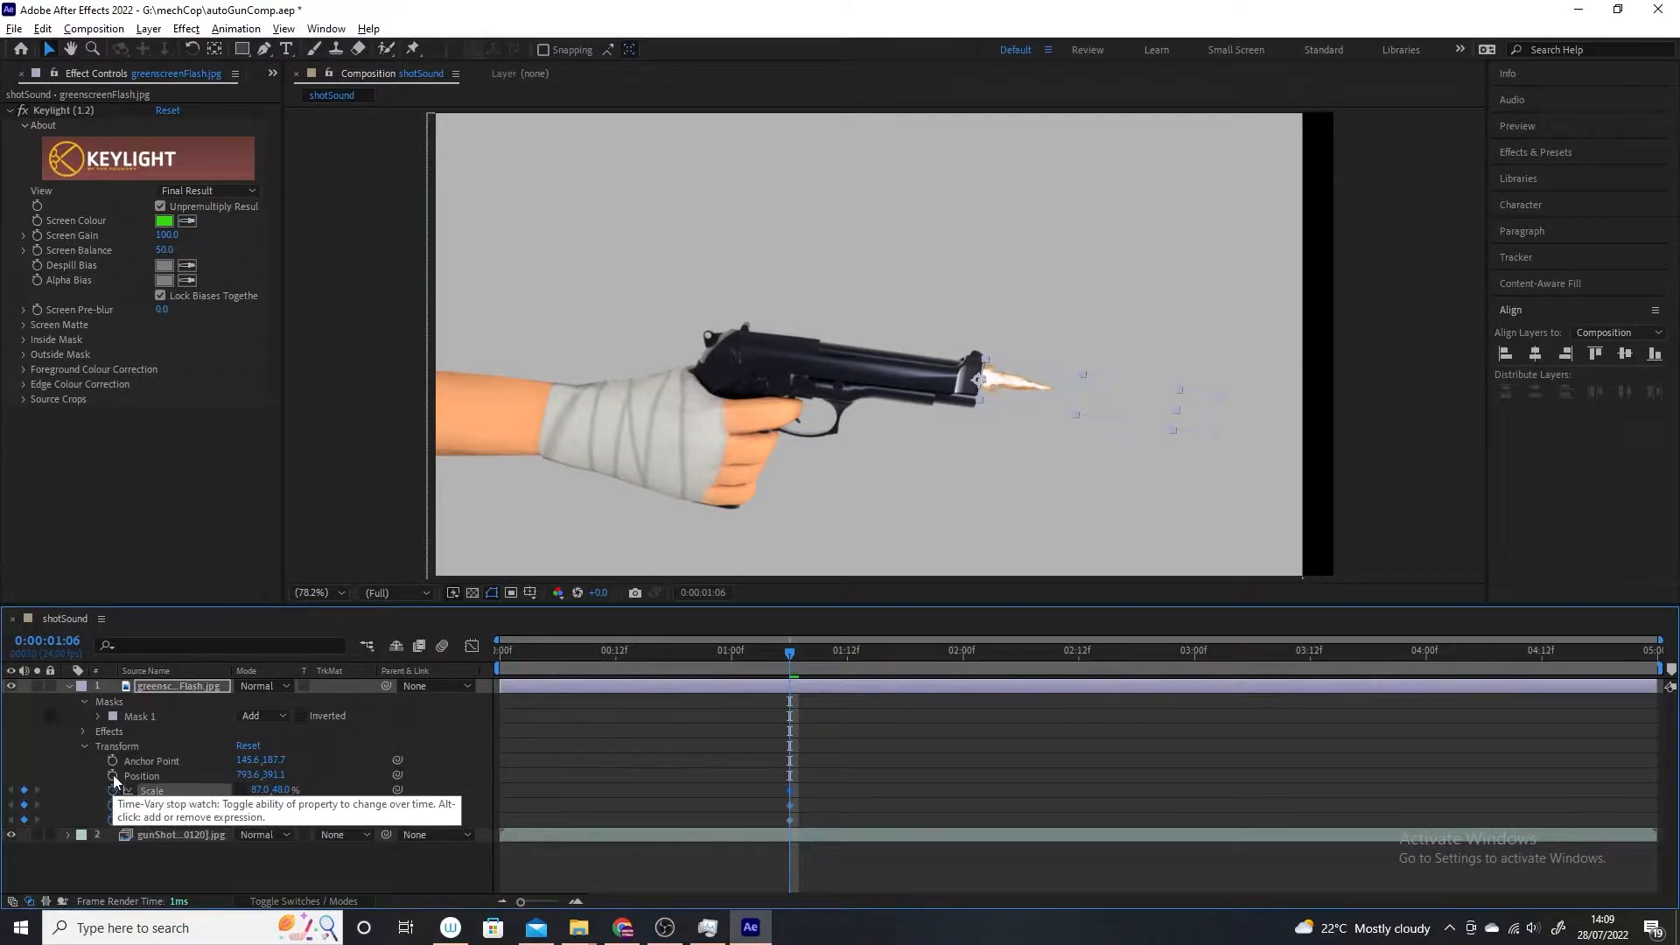
click(112, 775)
click(112, 761)
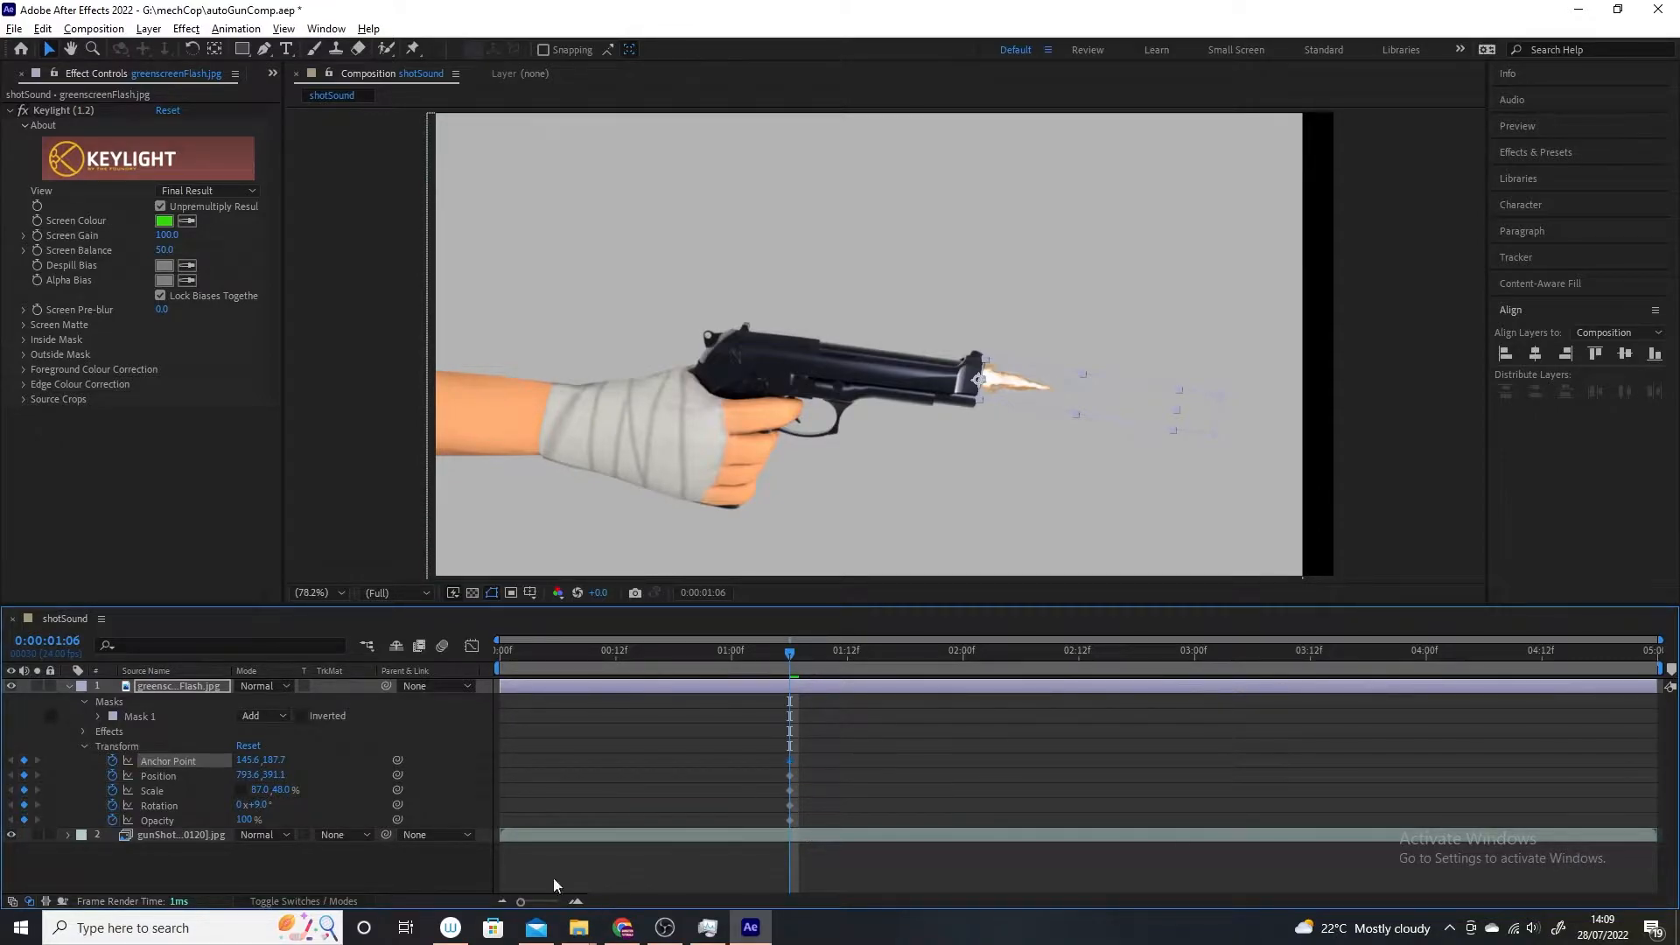
Step: Add a Glow effect to the flash layer with a 43.5% threshold and a radius of 0
click(1020, 386)
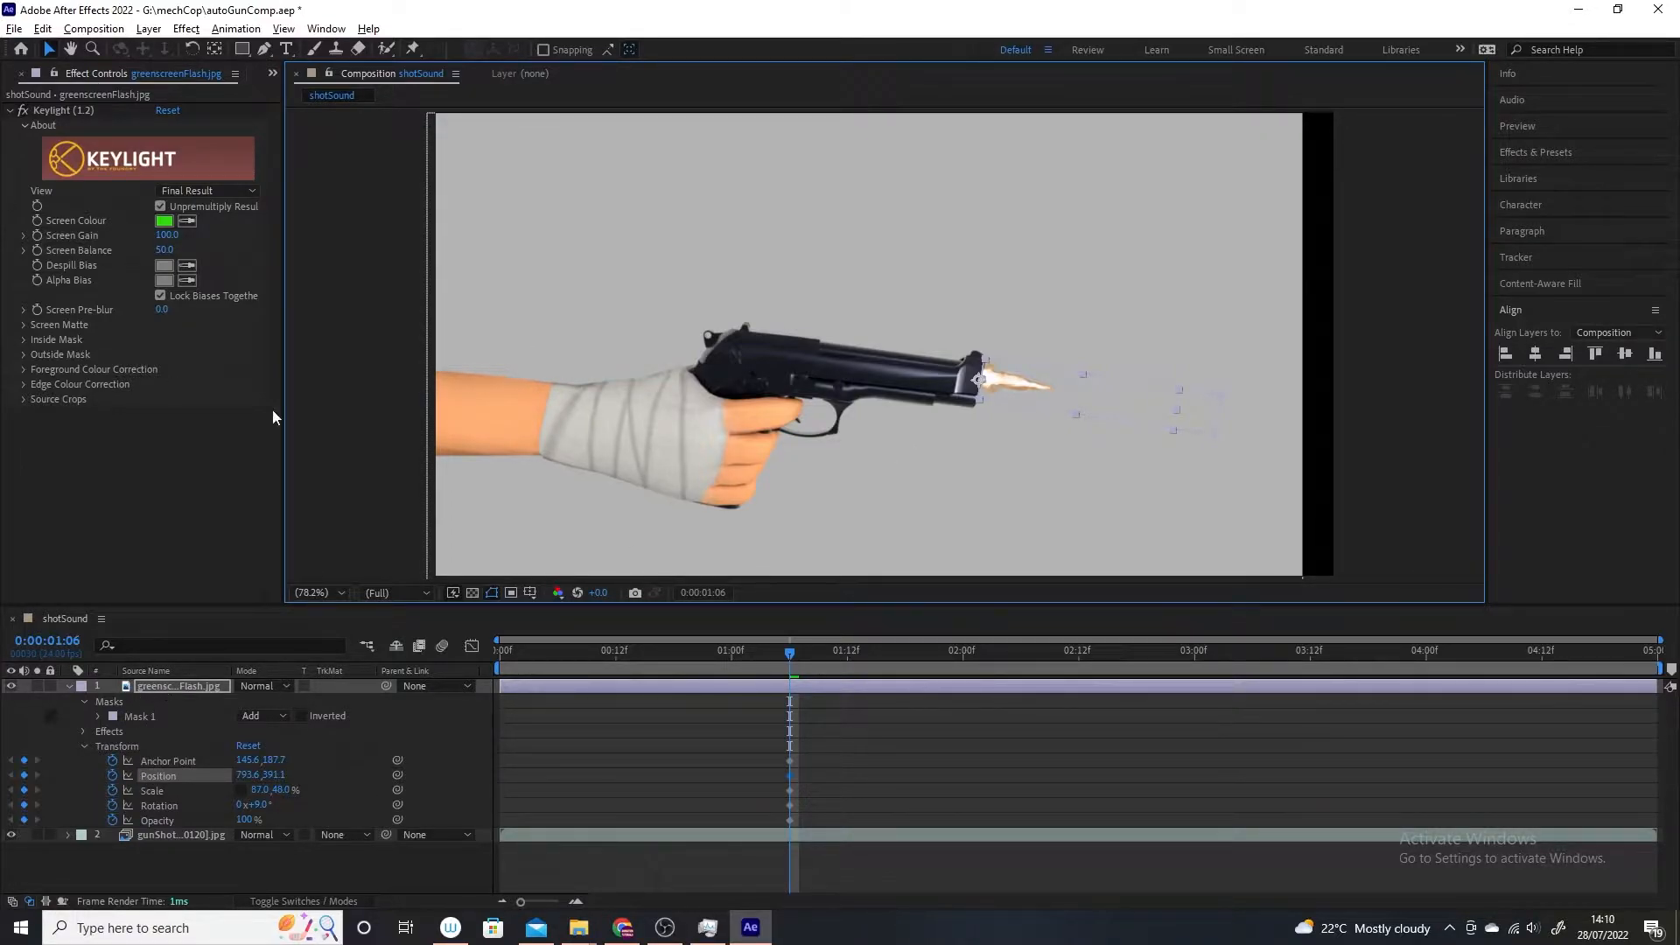
click(186, 29)
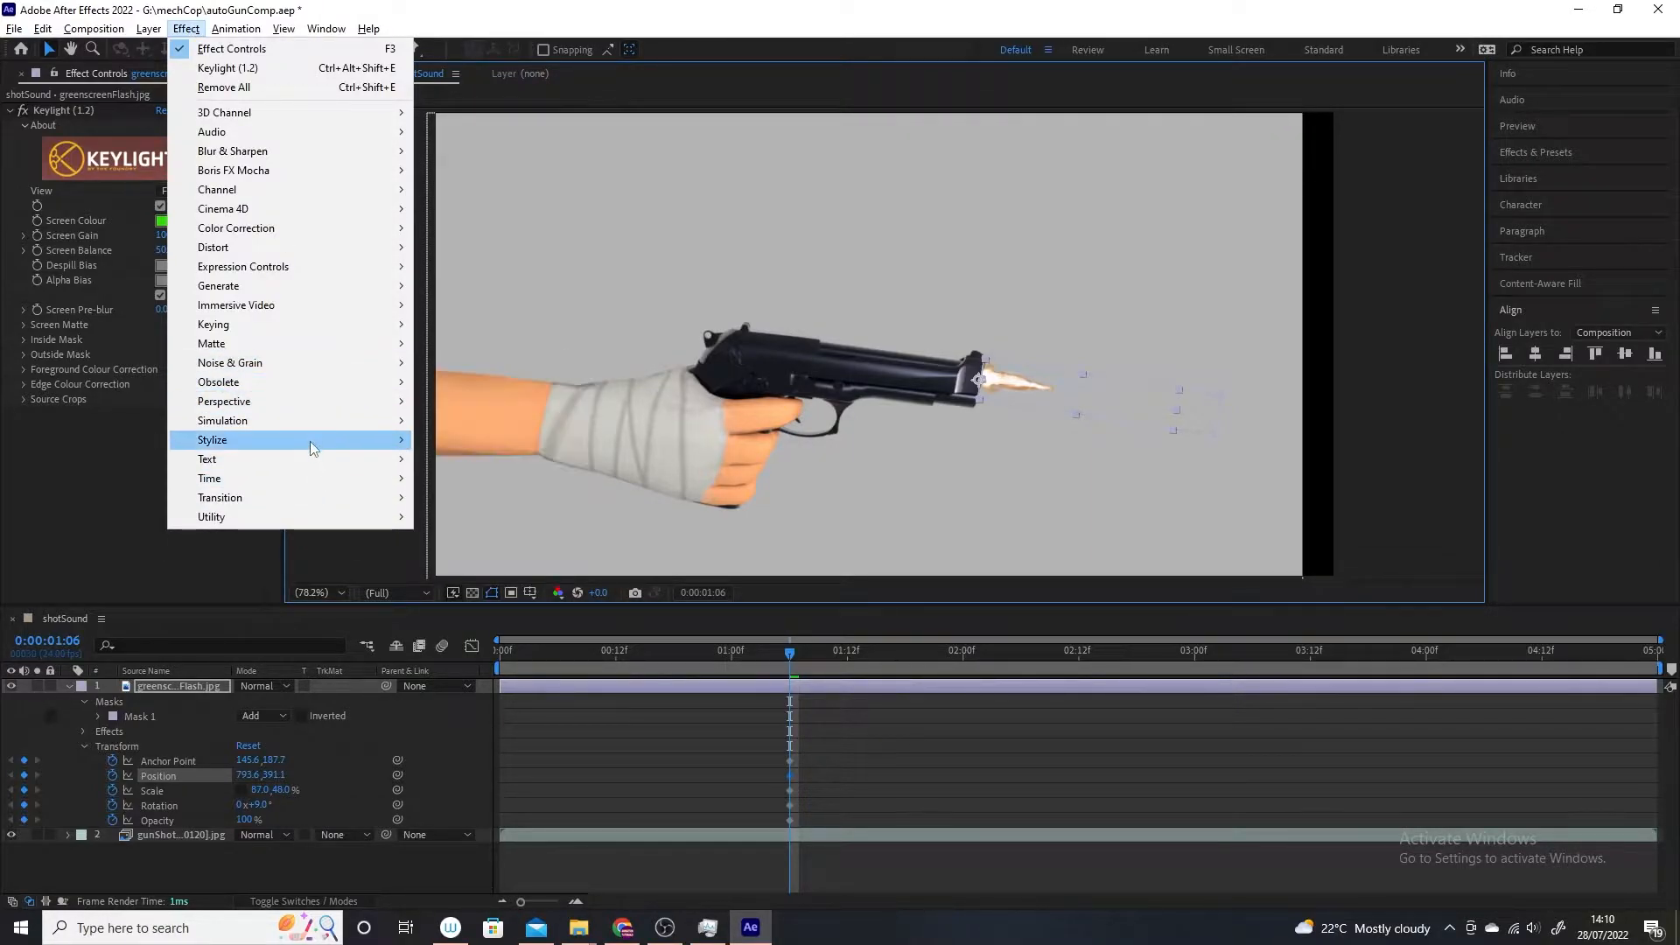
mouse_move(314, 448)
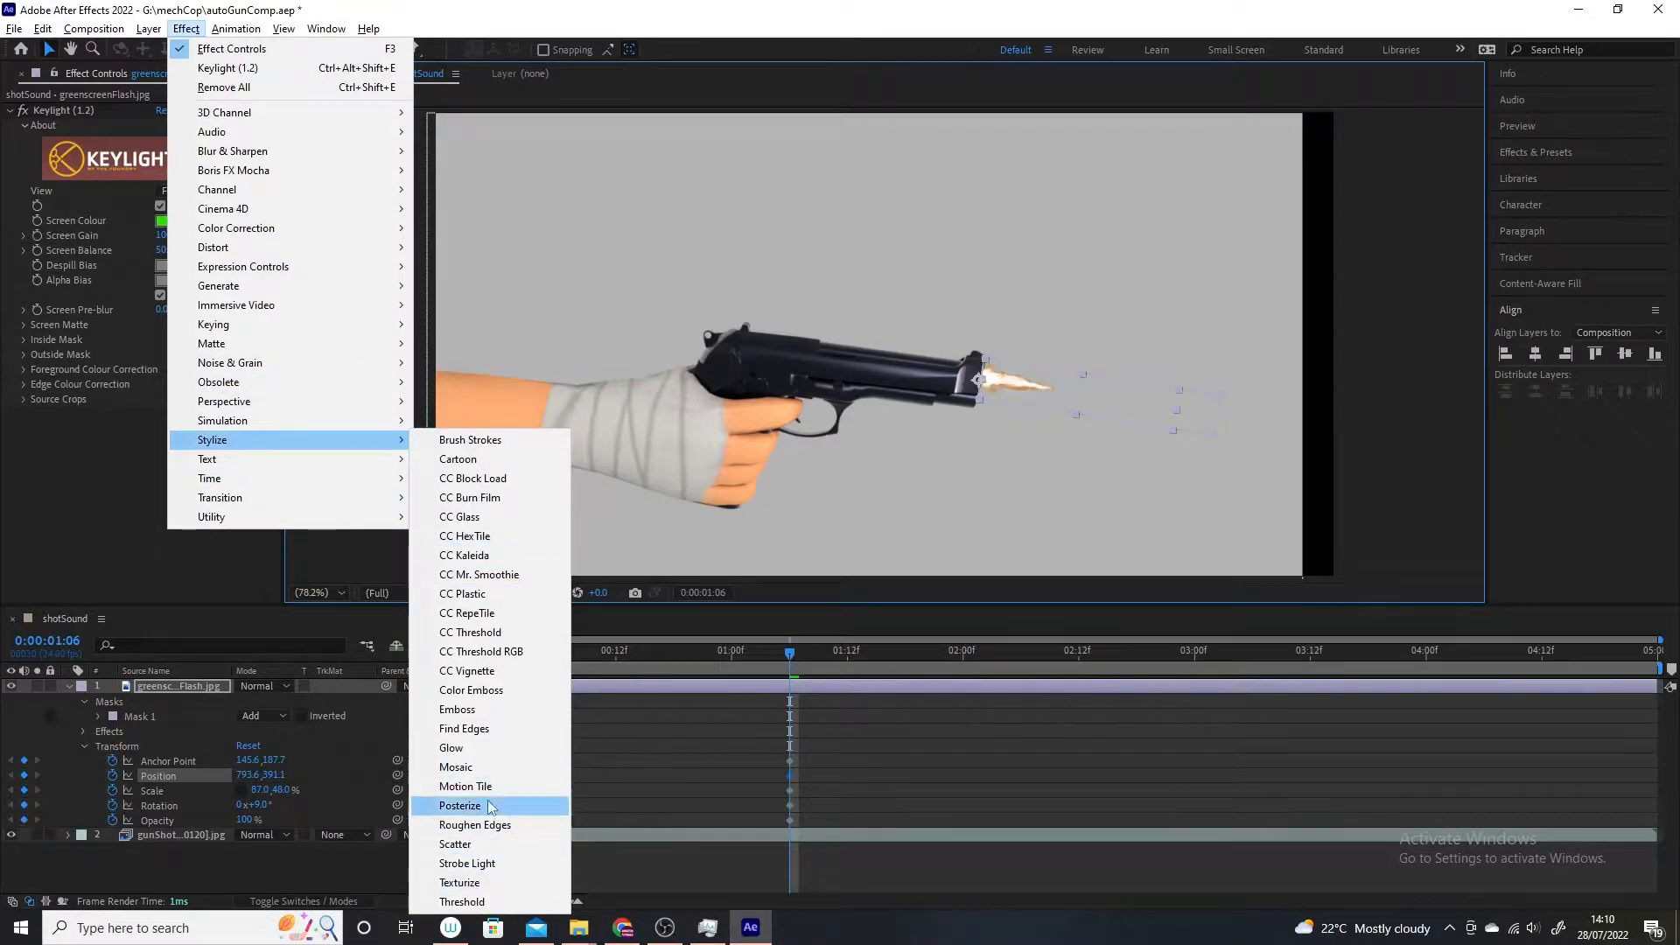
click(497, 748)
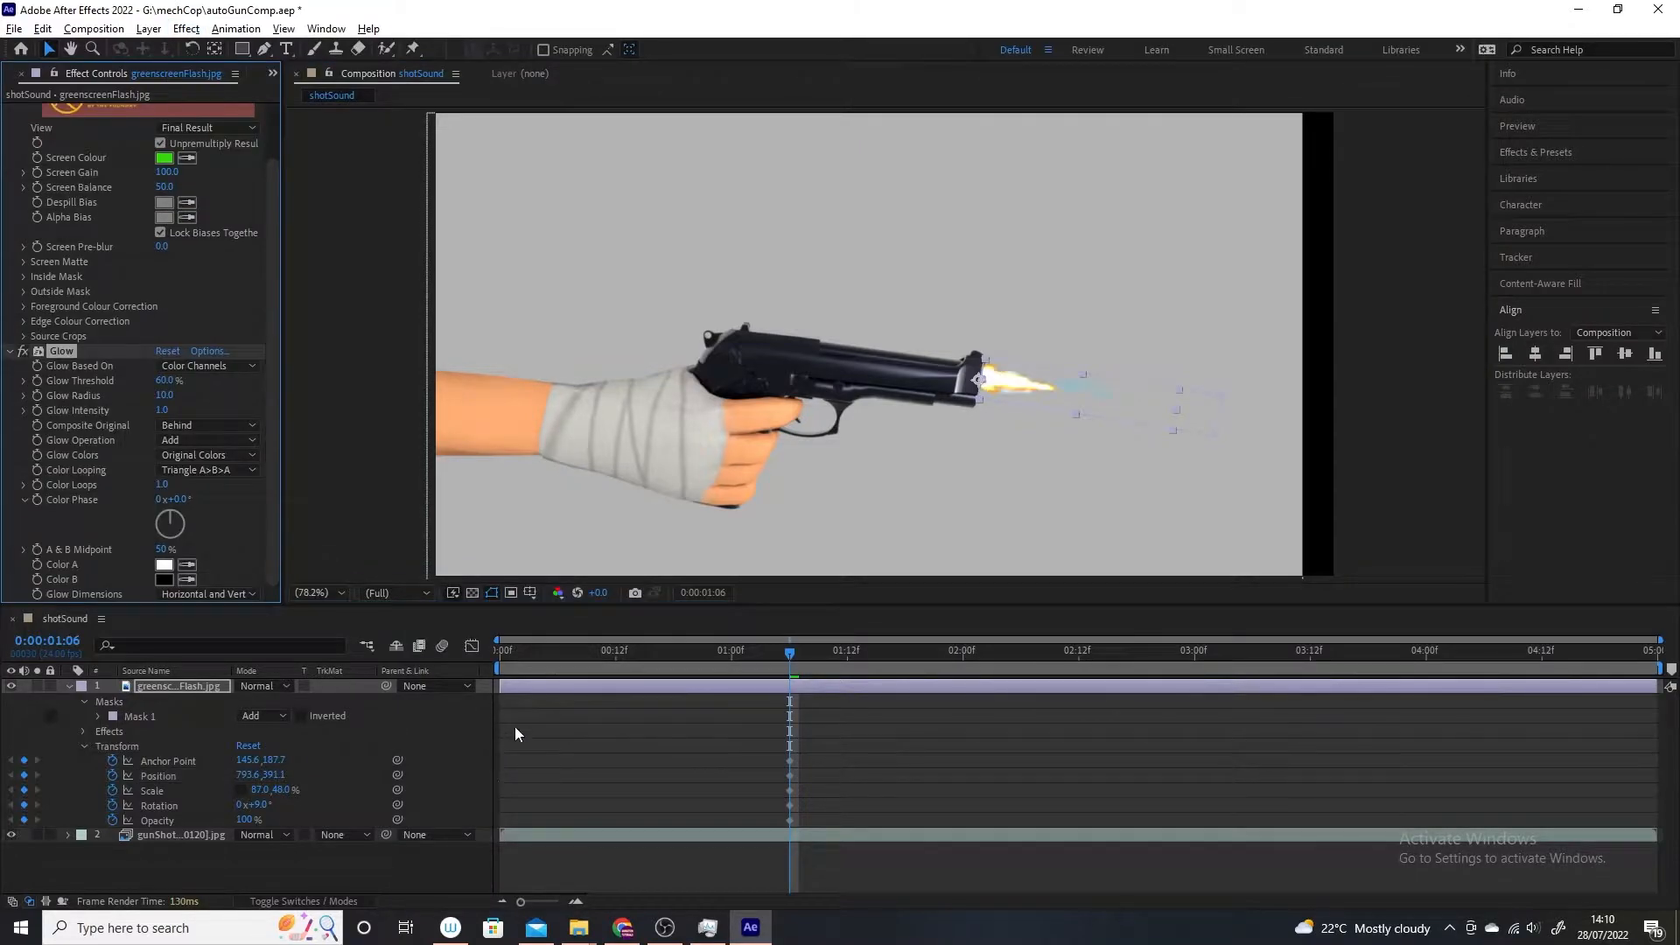
mouse_move(173, 389)
mouse_down()
mouse_move(193, 385)
mouse_move(133, 392)
mouse_move(180, 395)
mouse_move(153, 396)
mouse_up()
Step: Clean up the flash's Keylight screen matte with Clip Black at 61 and Clip White at 97
scroll(122, 306, up, 1)
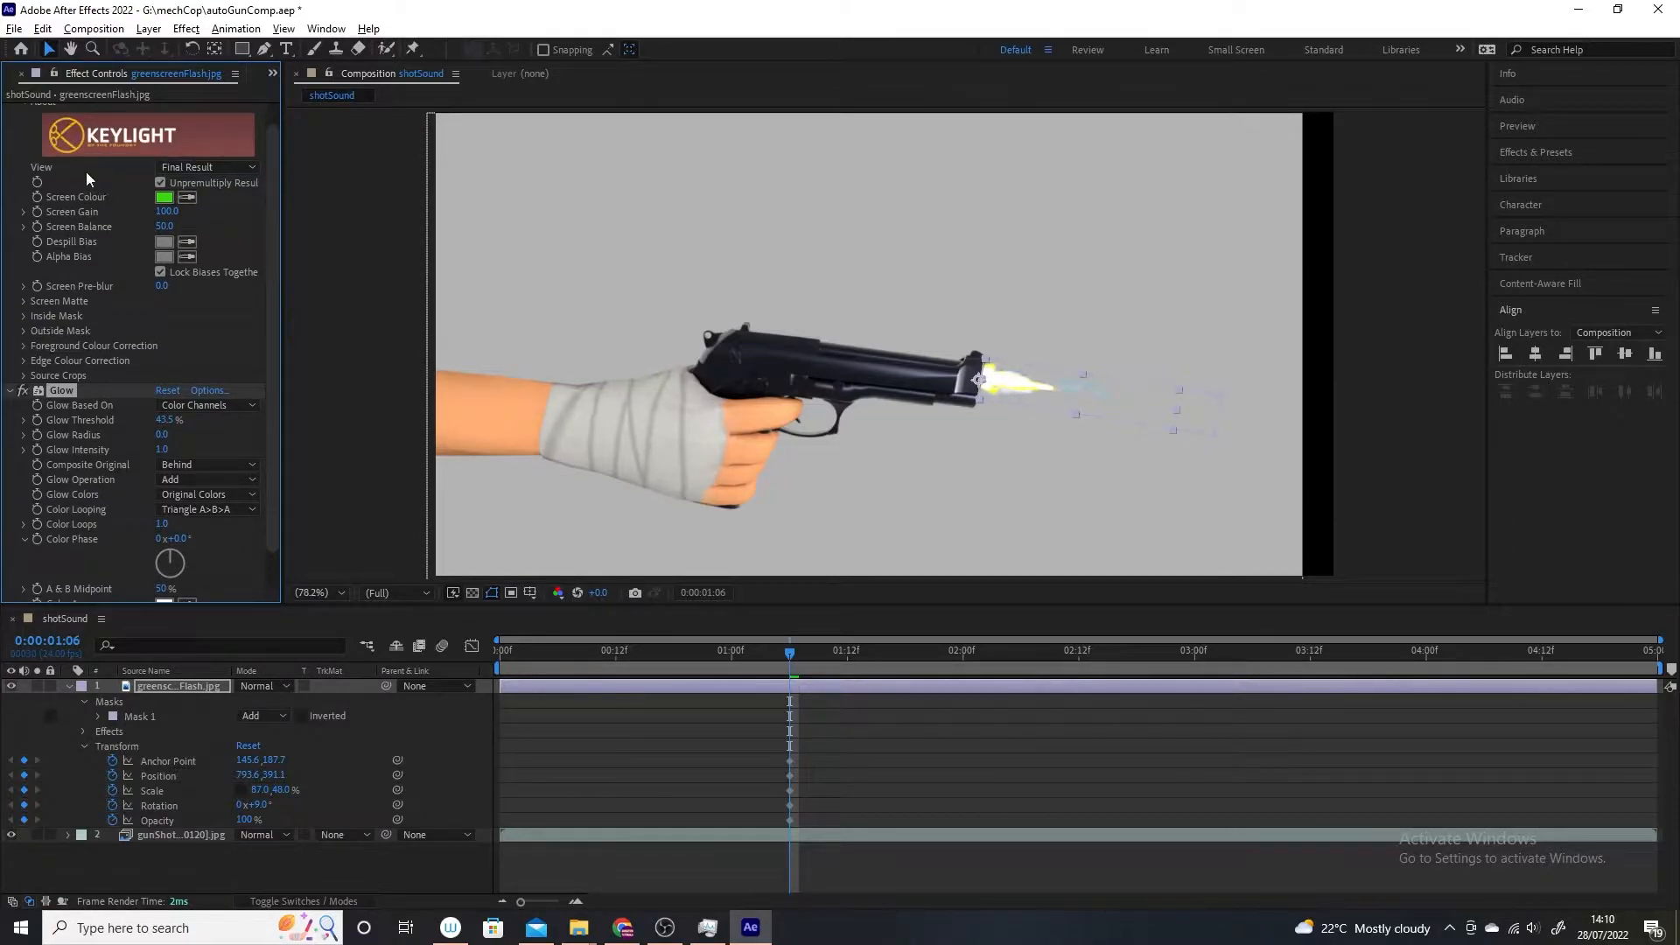
click(24, 301)
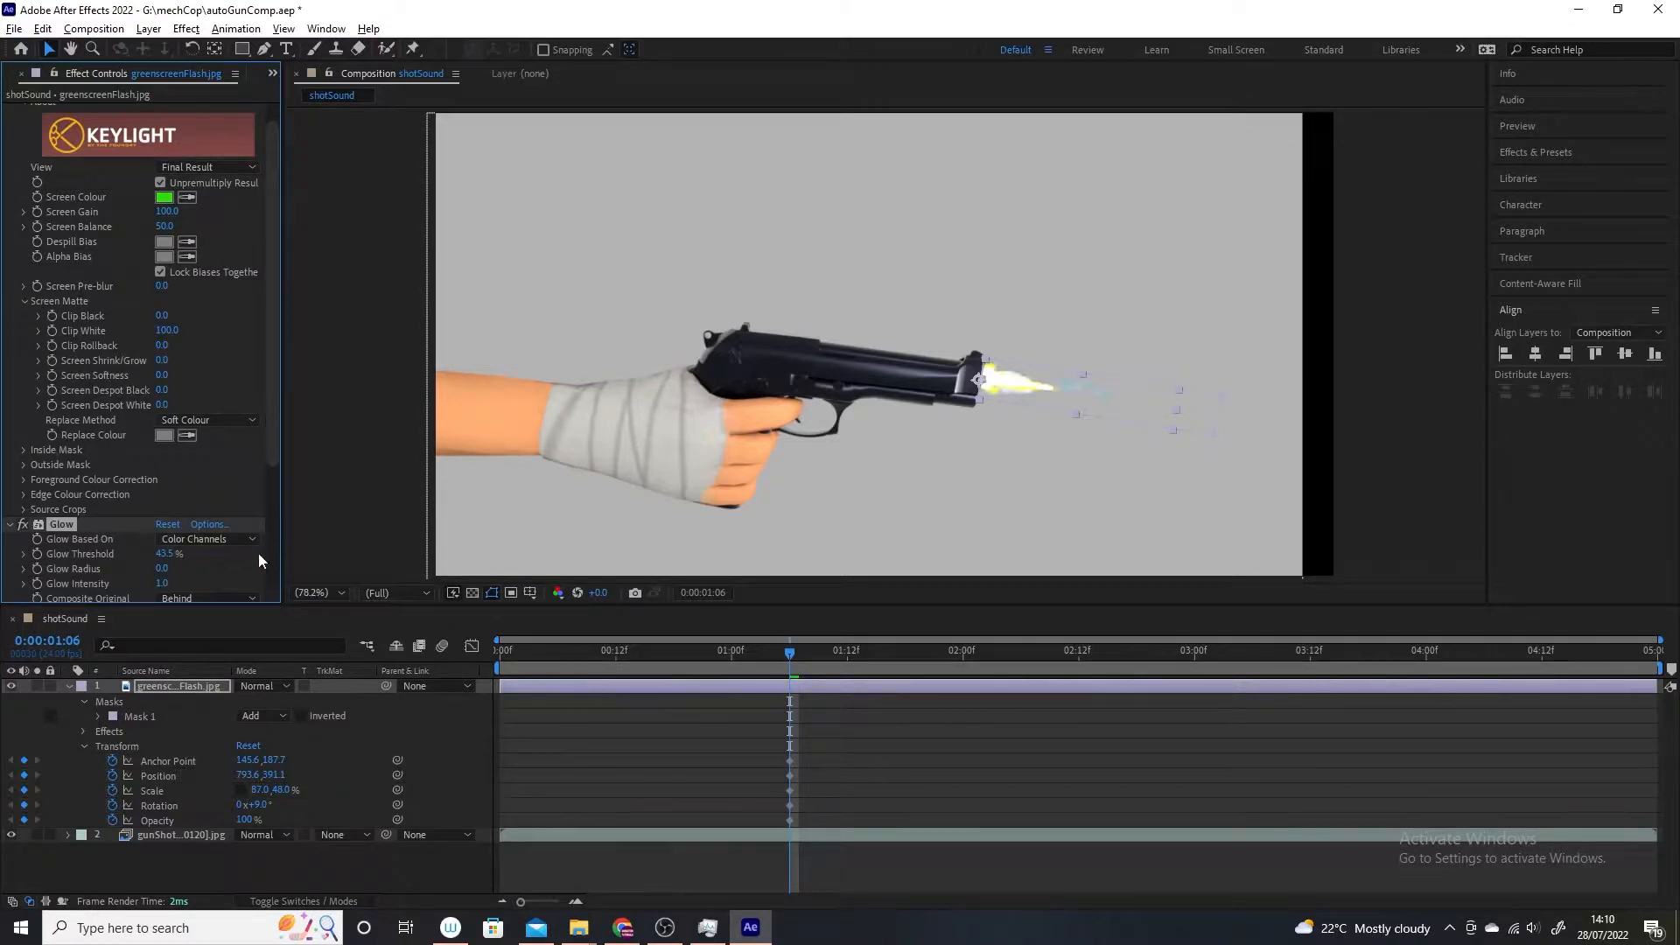
drag(162, 315, 232, 329)
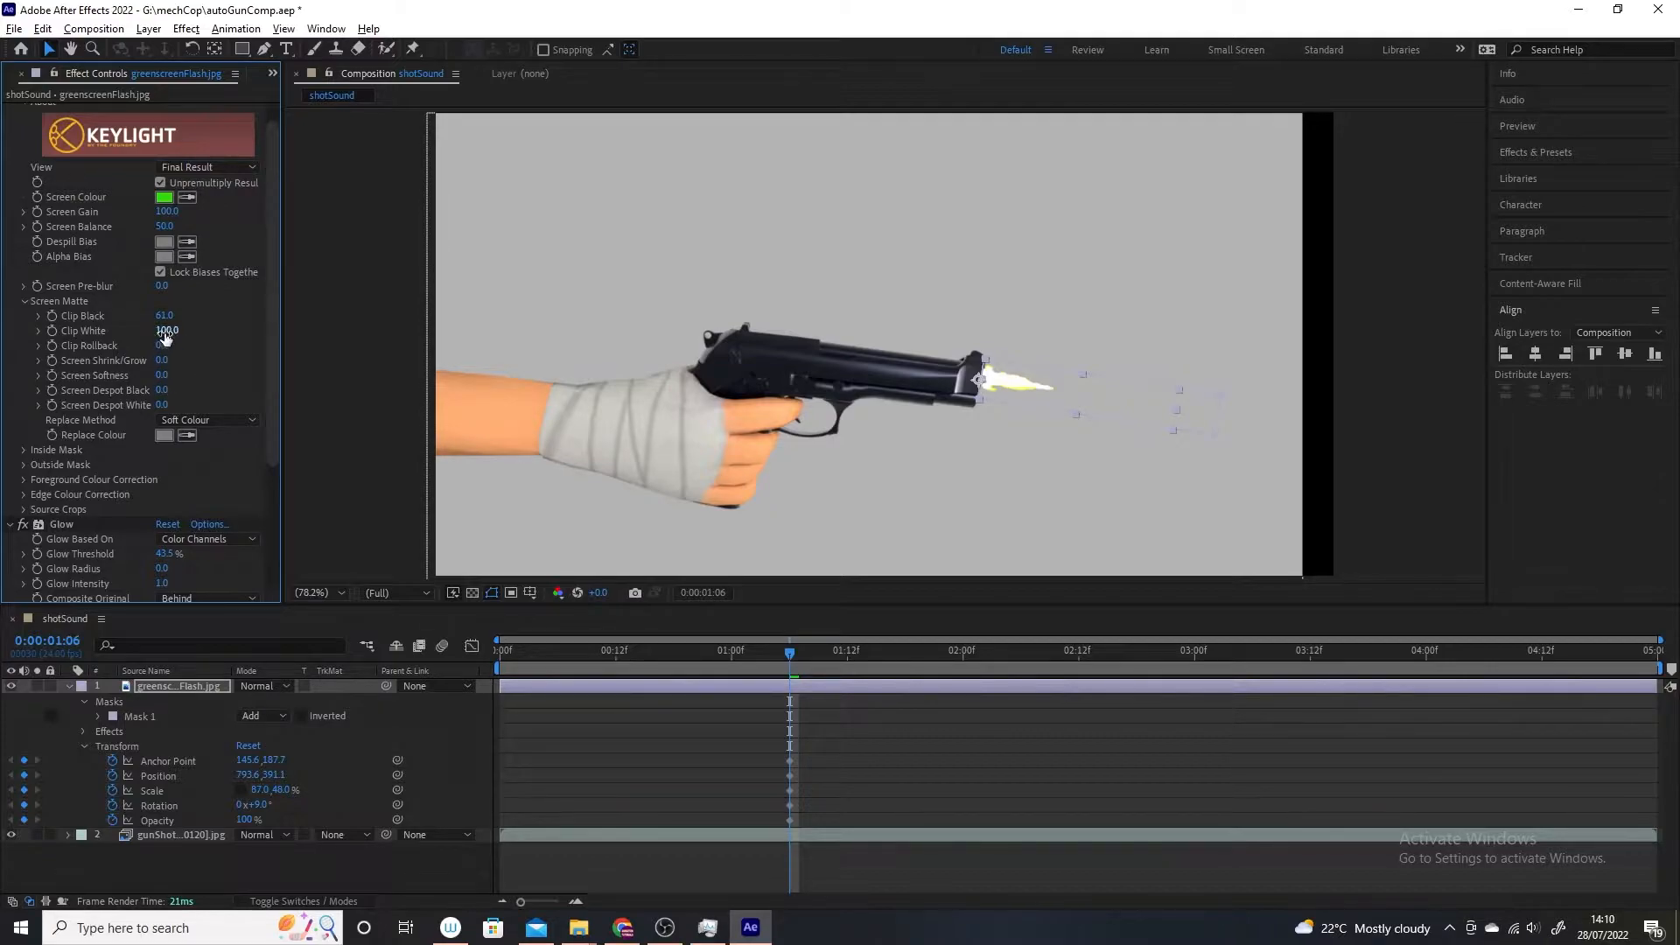
drag(165, 331, 207, 364)
Step: Increase the flash layer's Glow Radius to 61
scroll(215, 494, down, 1)
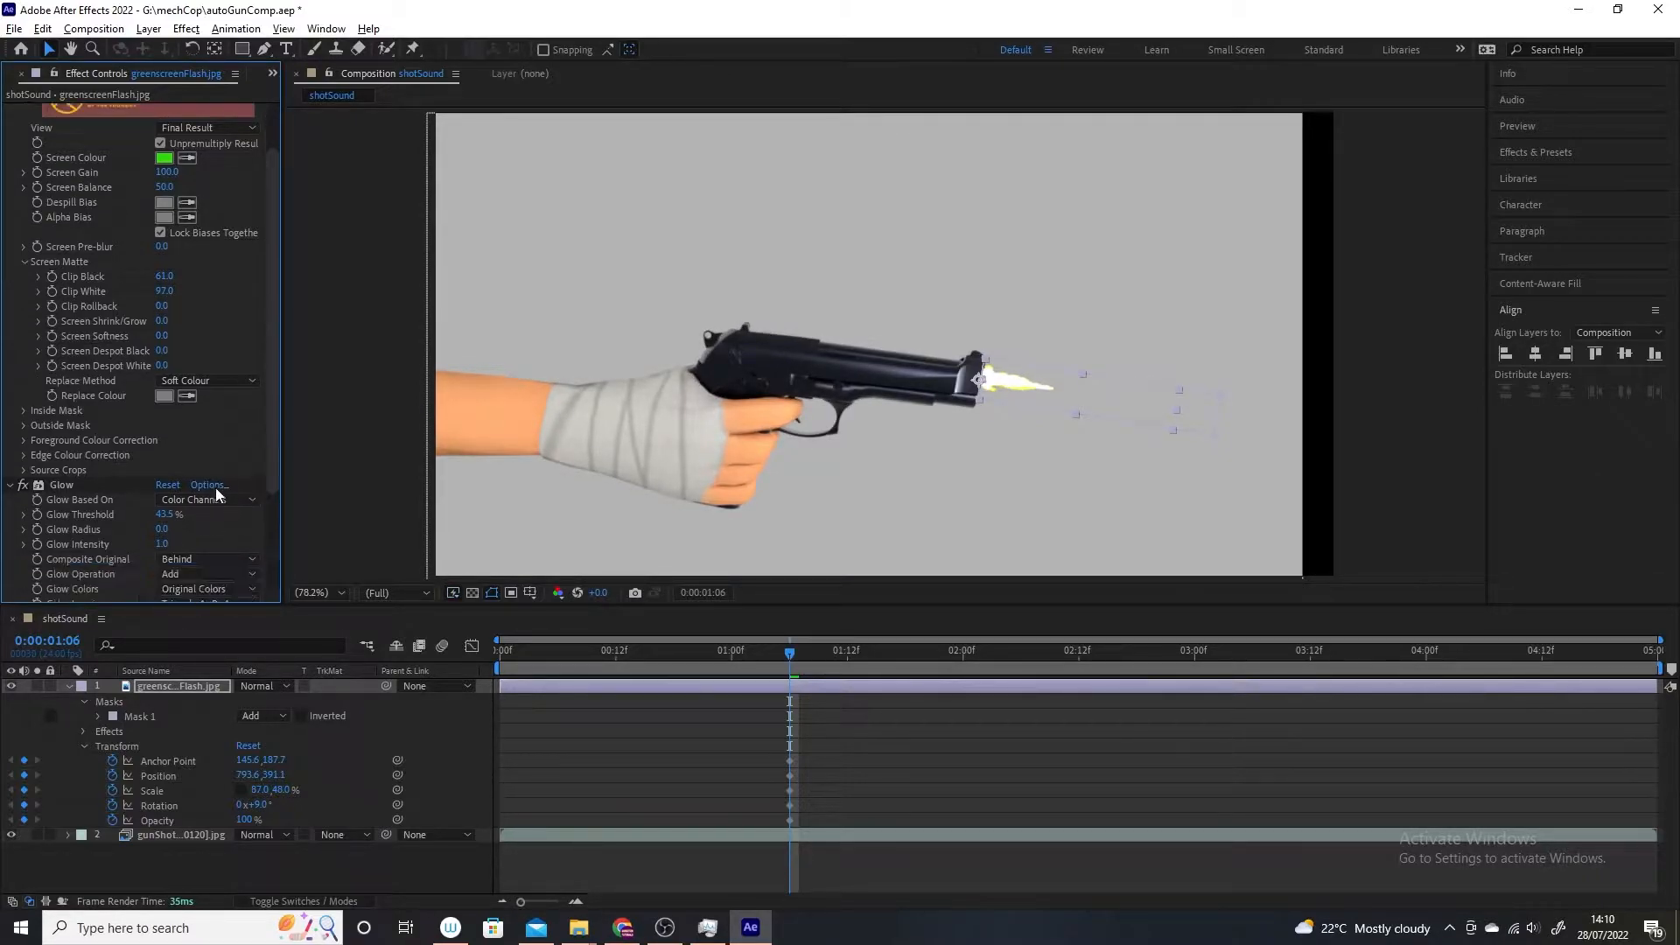
drag(162, 530, 211, 525)
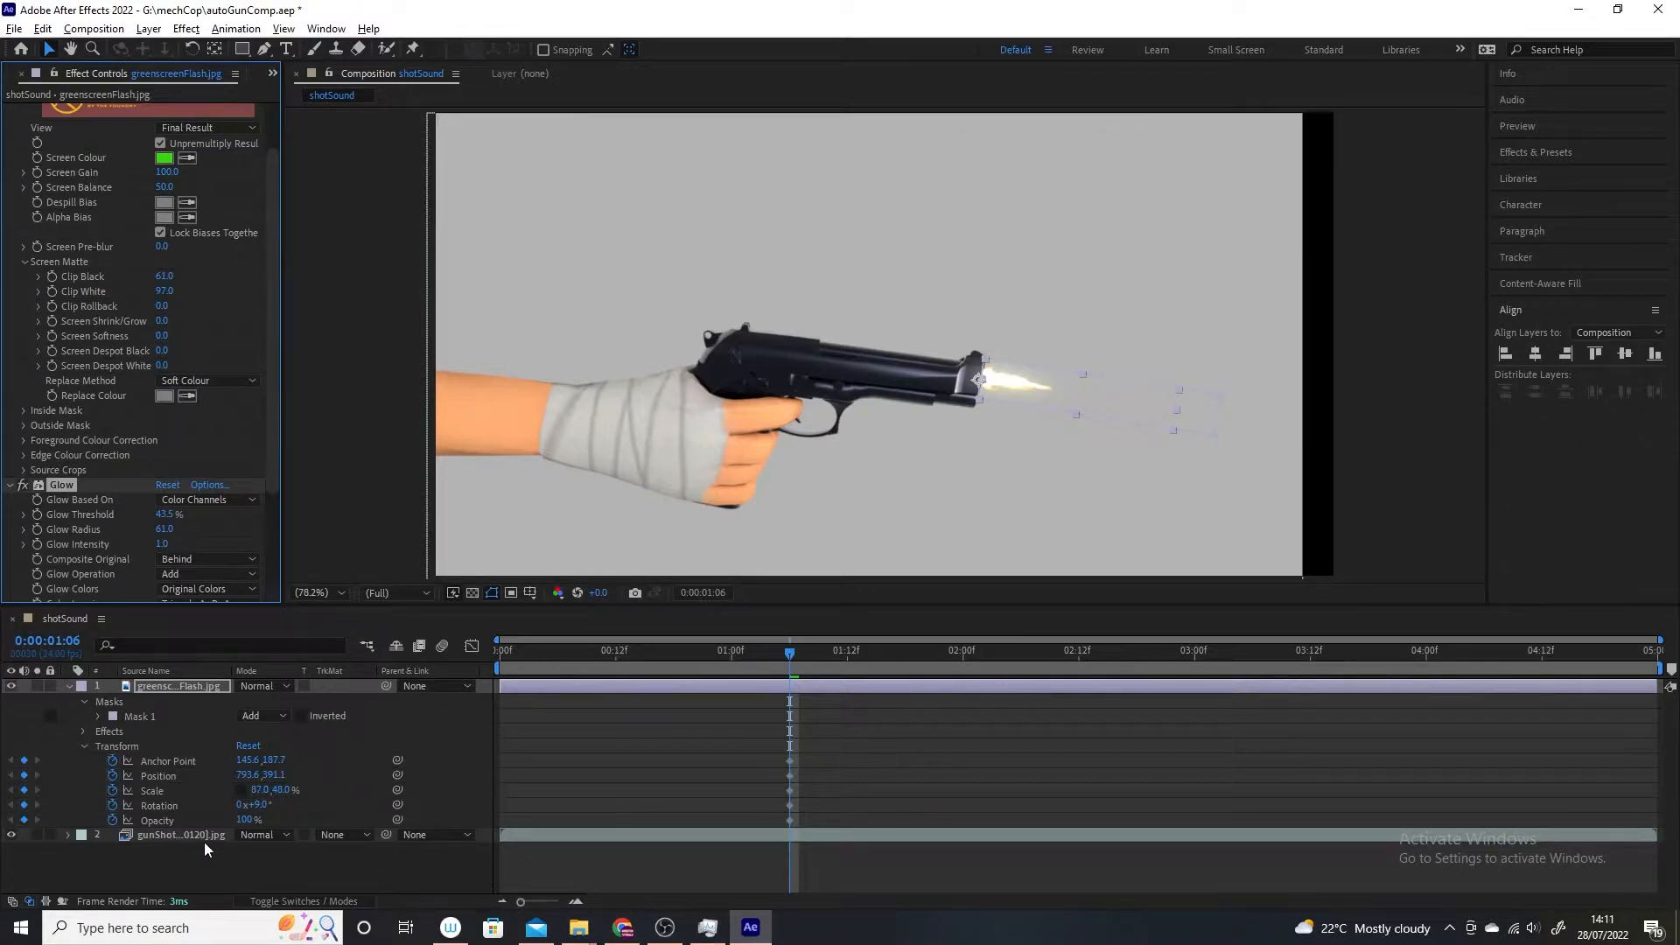
click(789, 653)
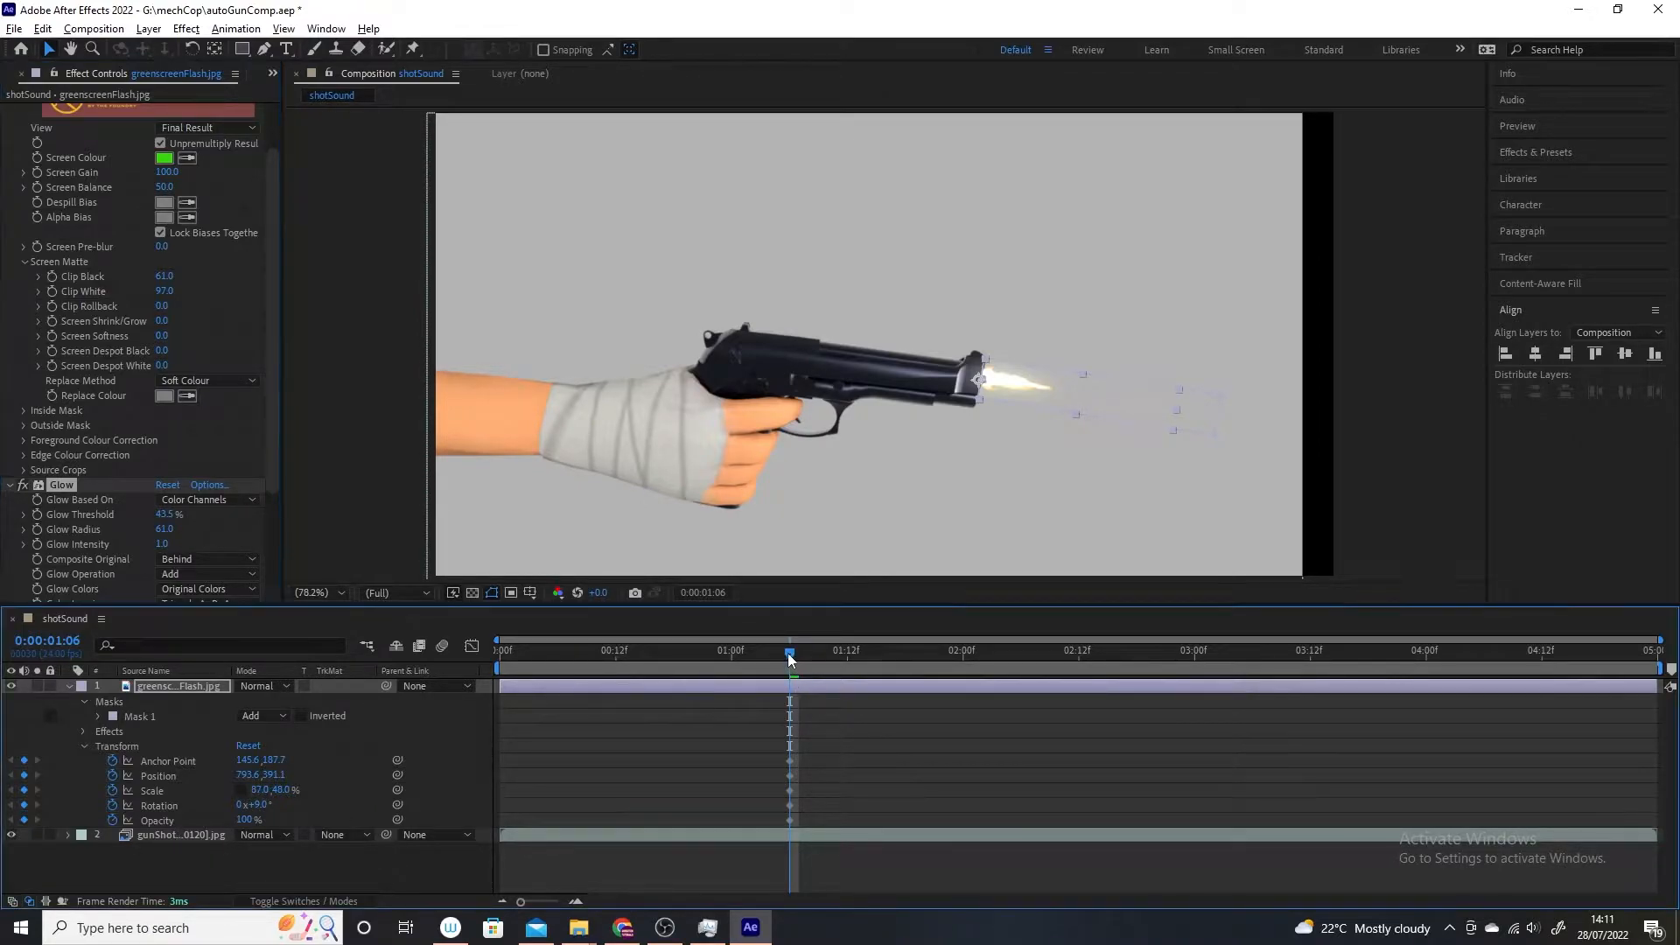
Step: Keyframe the flash layer's opacity at 0% at 0:00:01:05 and 0:00:01:07, on either side of the first shot
drag(785, 652, 782, 652)
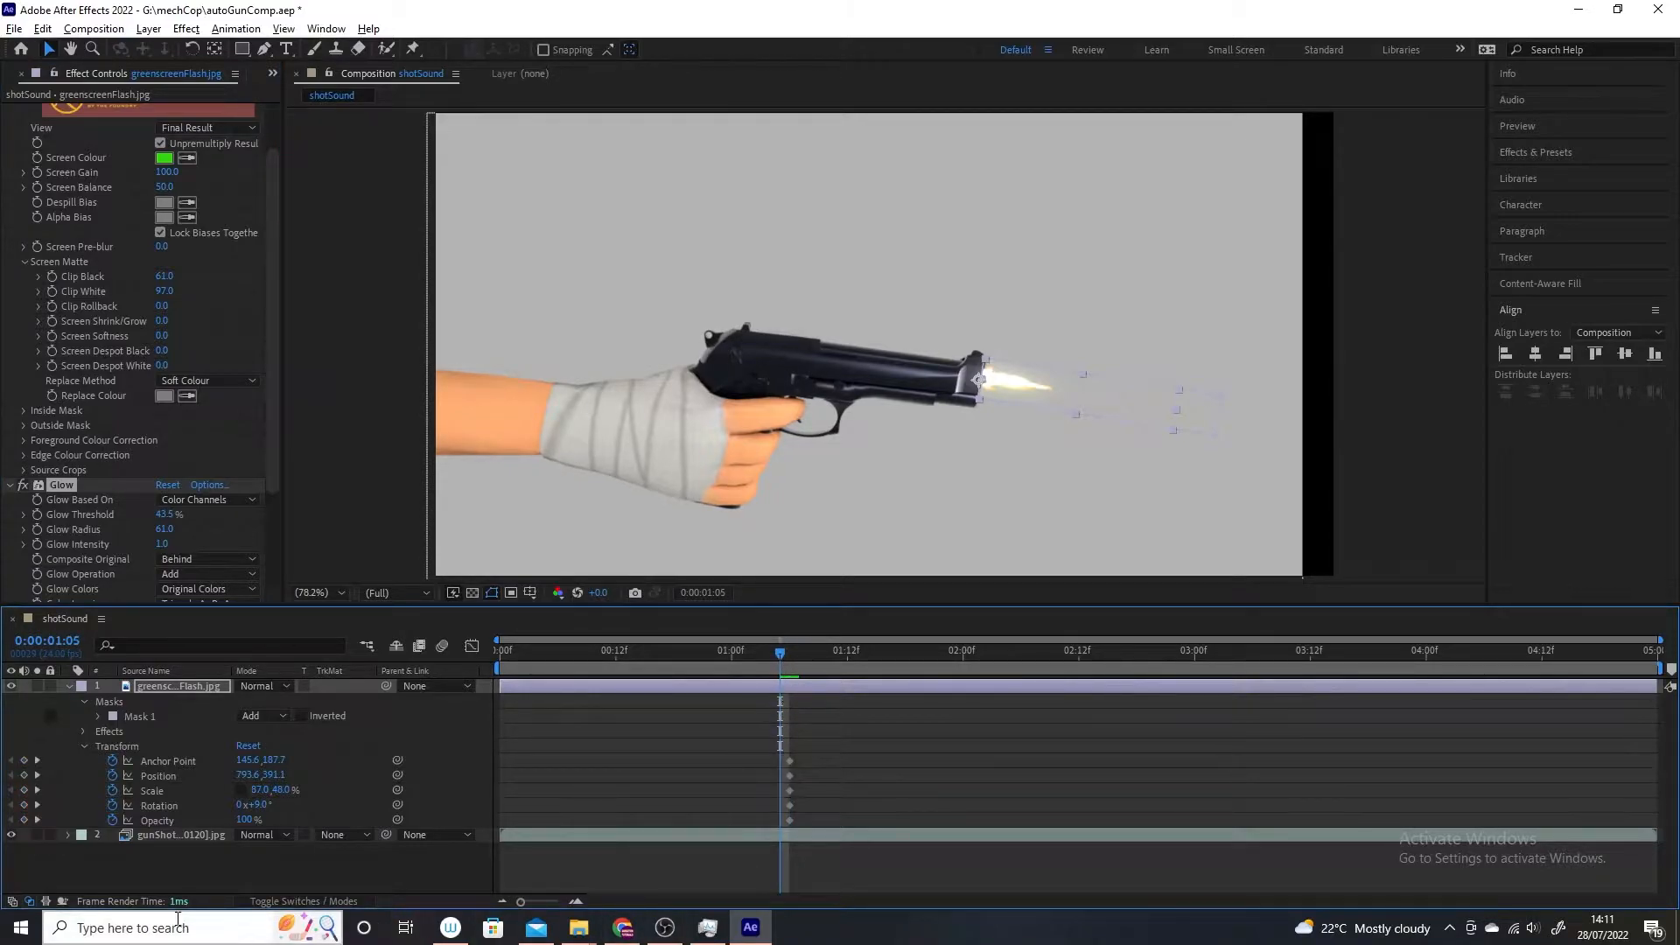
click(244, 820)
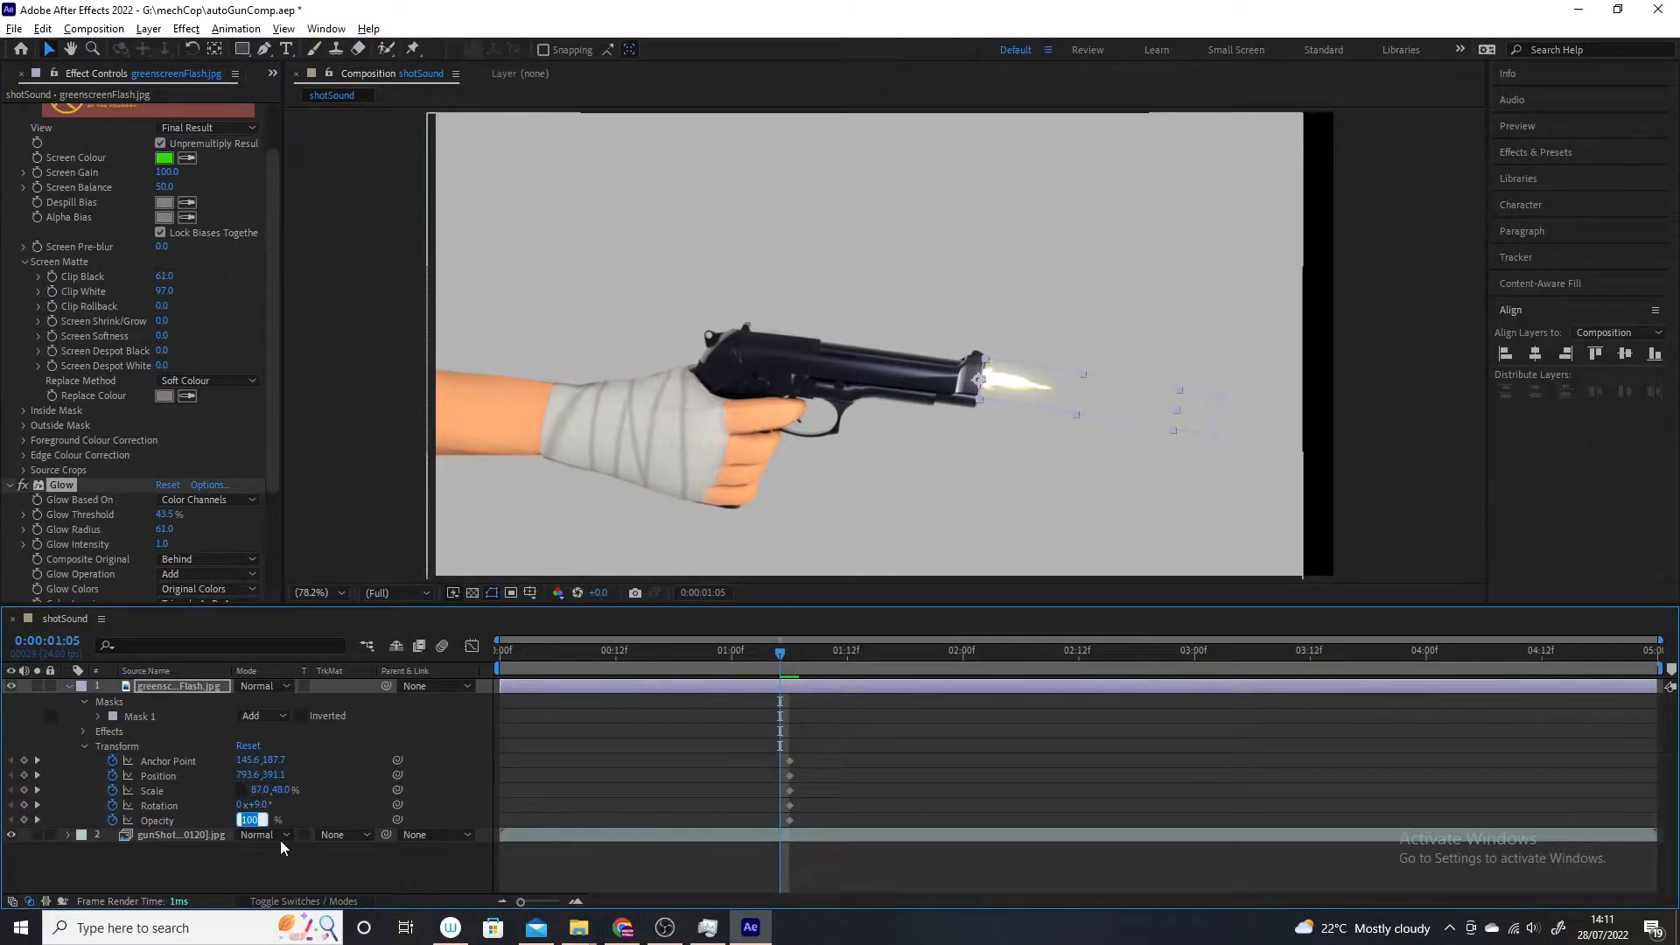
text(0)
key(Return)
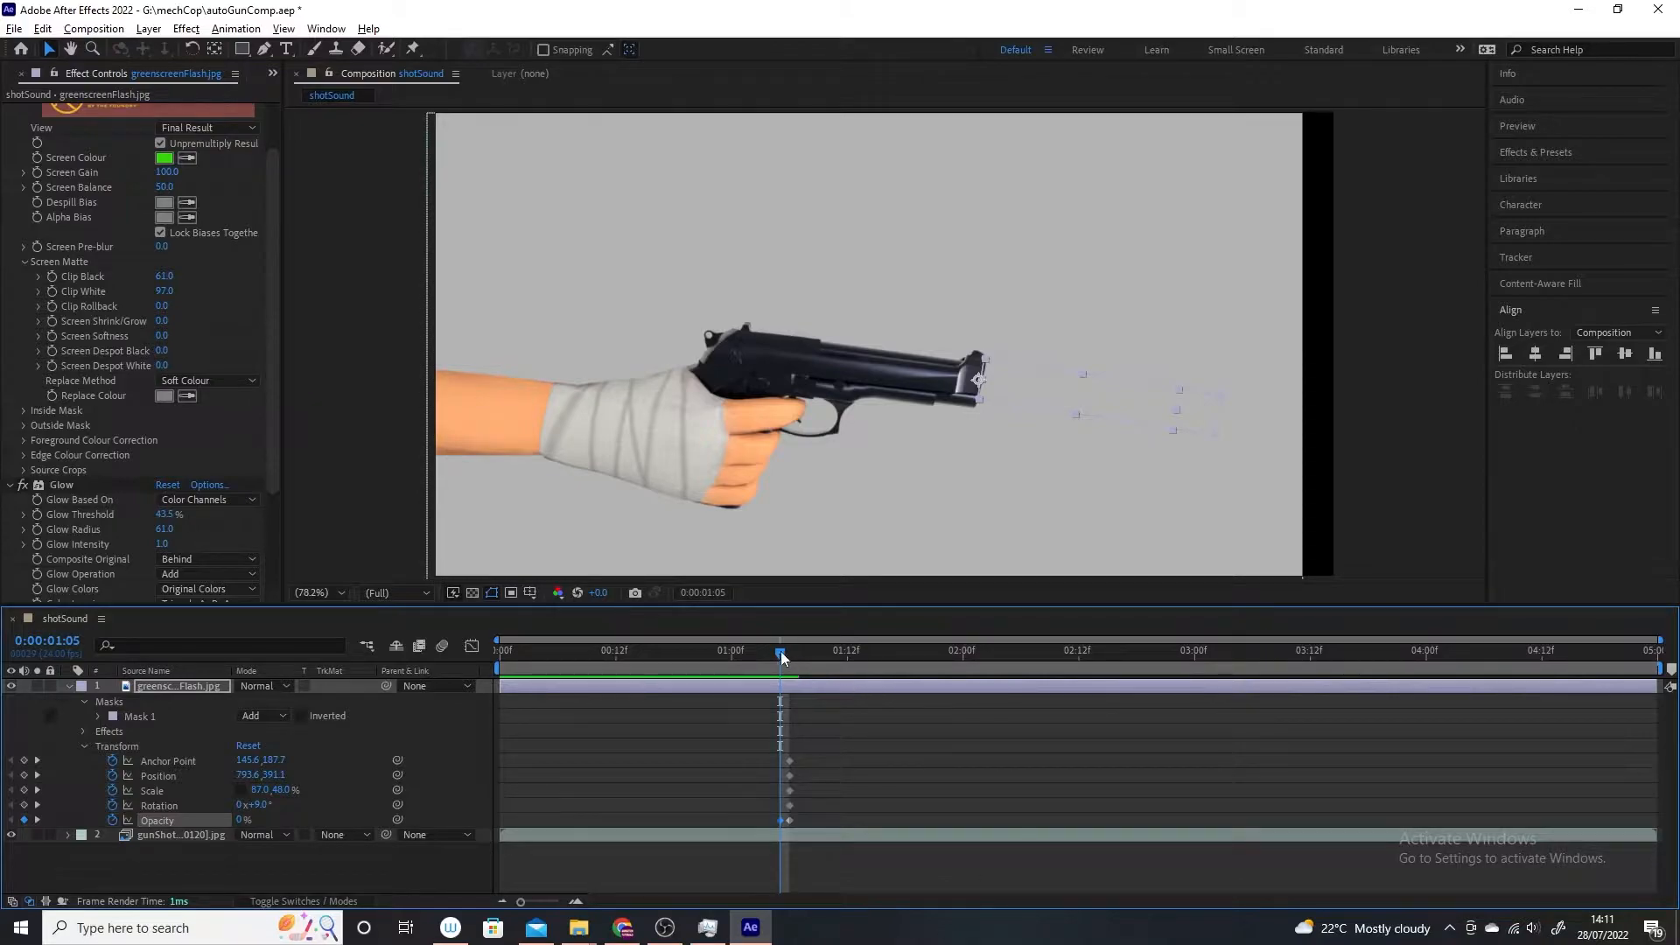
drag(780, 655, 794, 653)
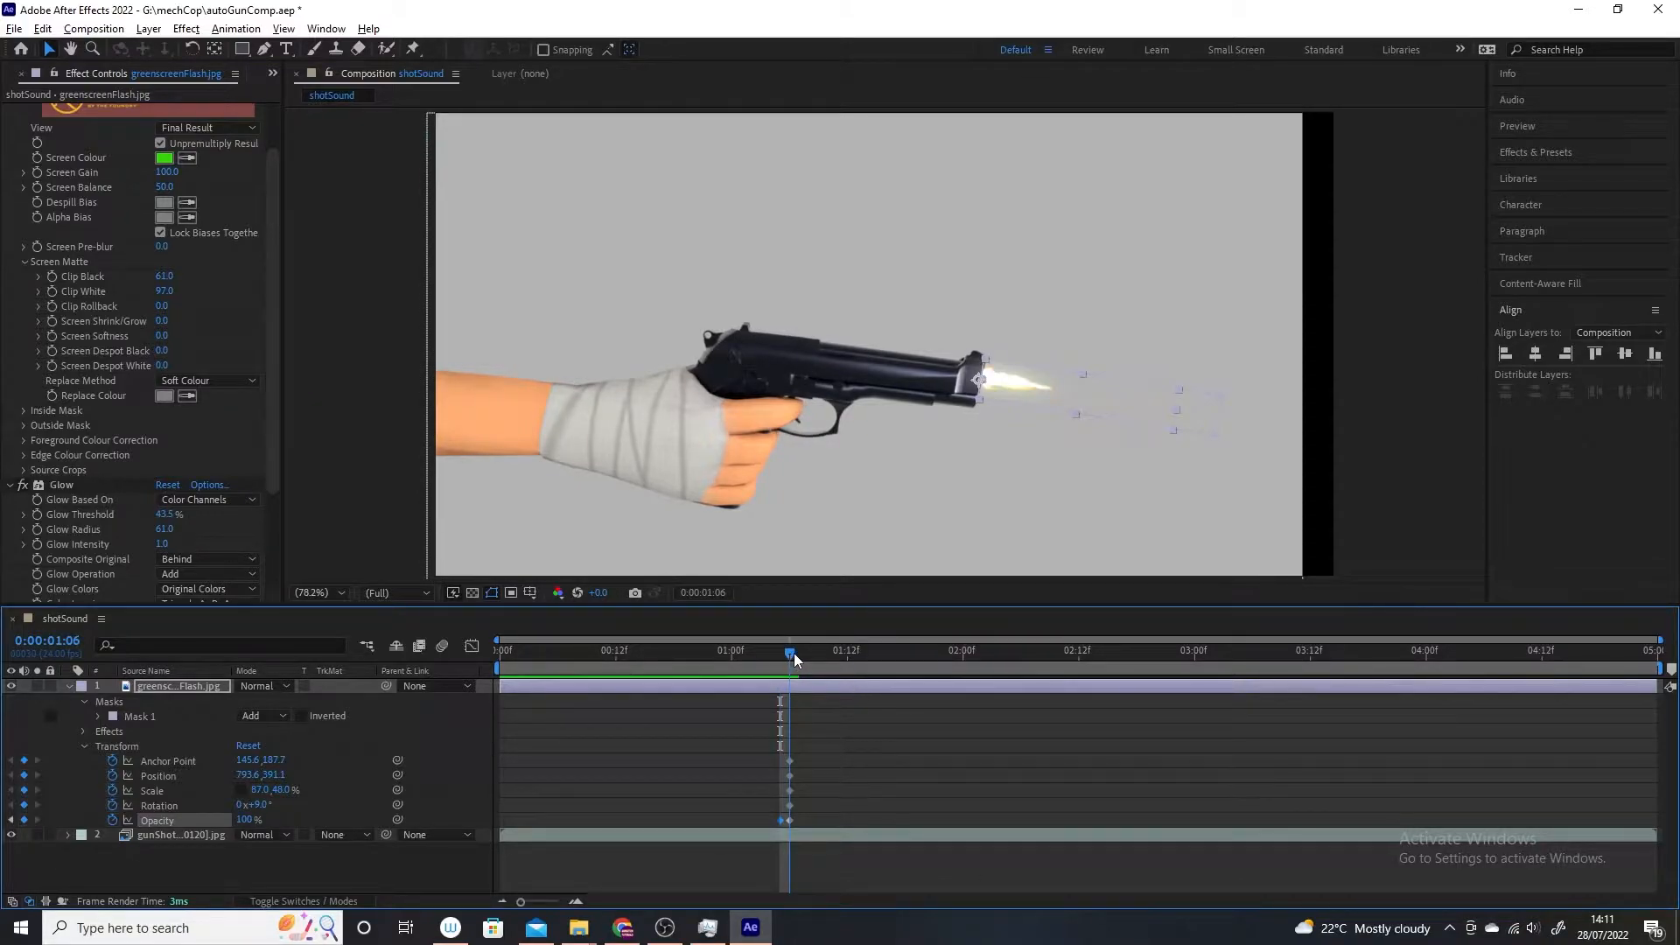
click(244, 820)
text(0)
key(Return)
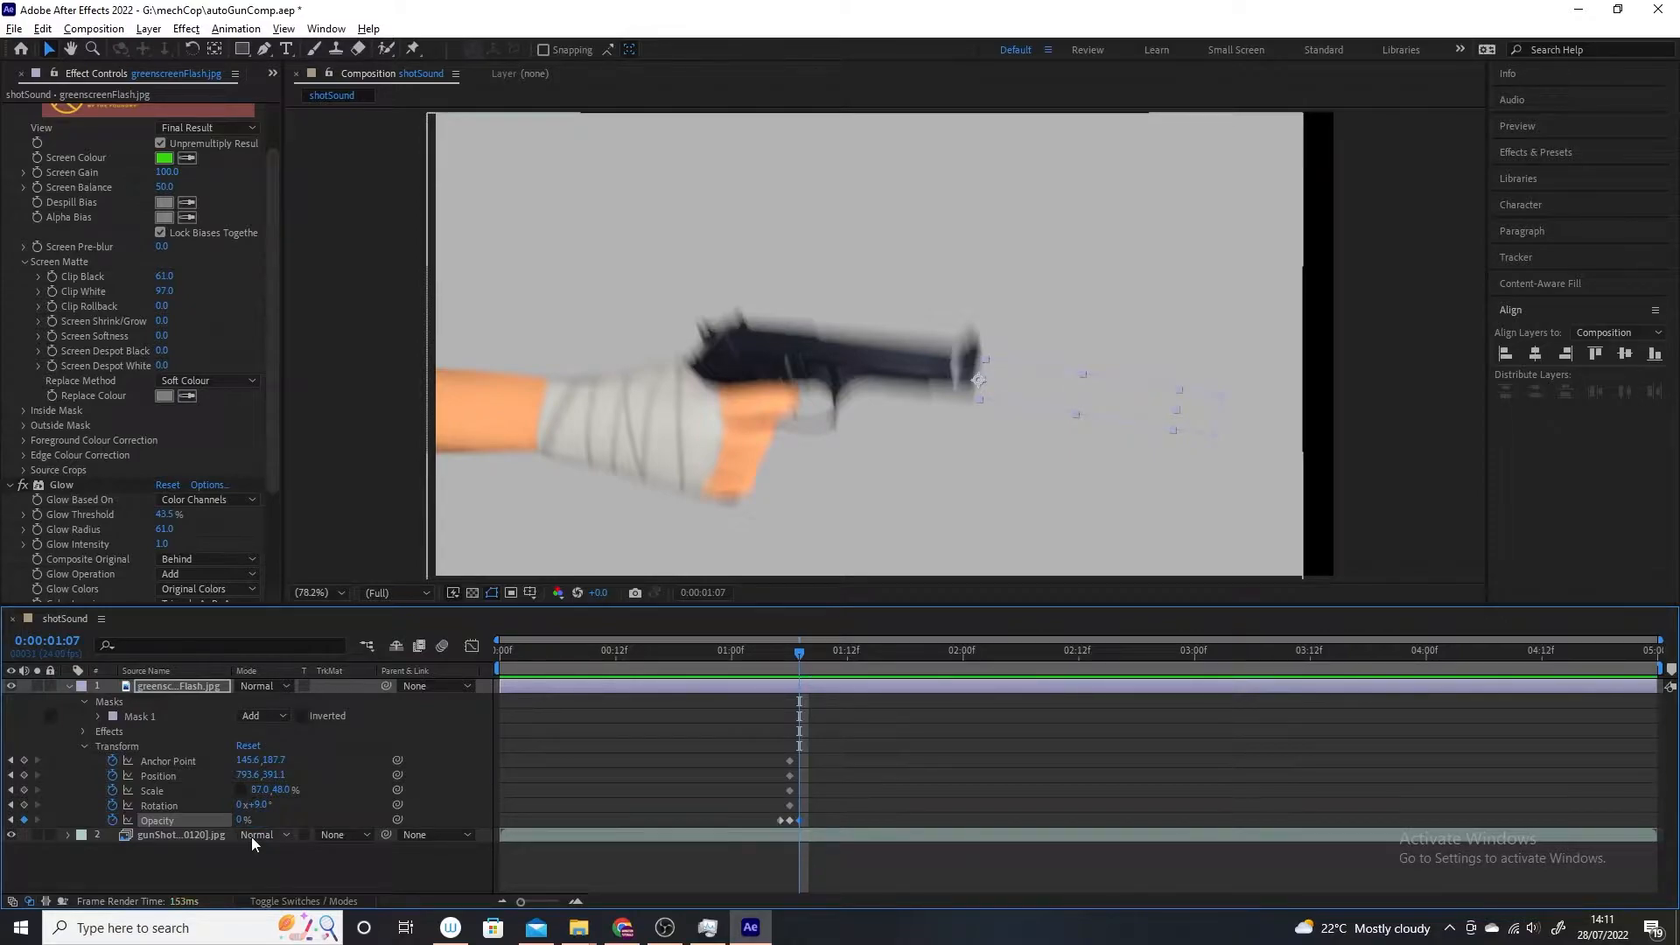
Step: Keyframe the flash layer's opacity at 100% at 0:00:03:01 for the second shot
drag(800, 654, 1213, 737)
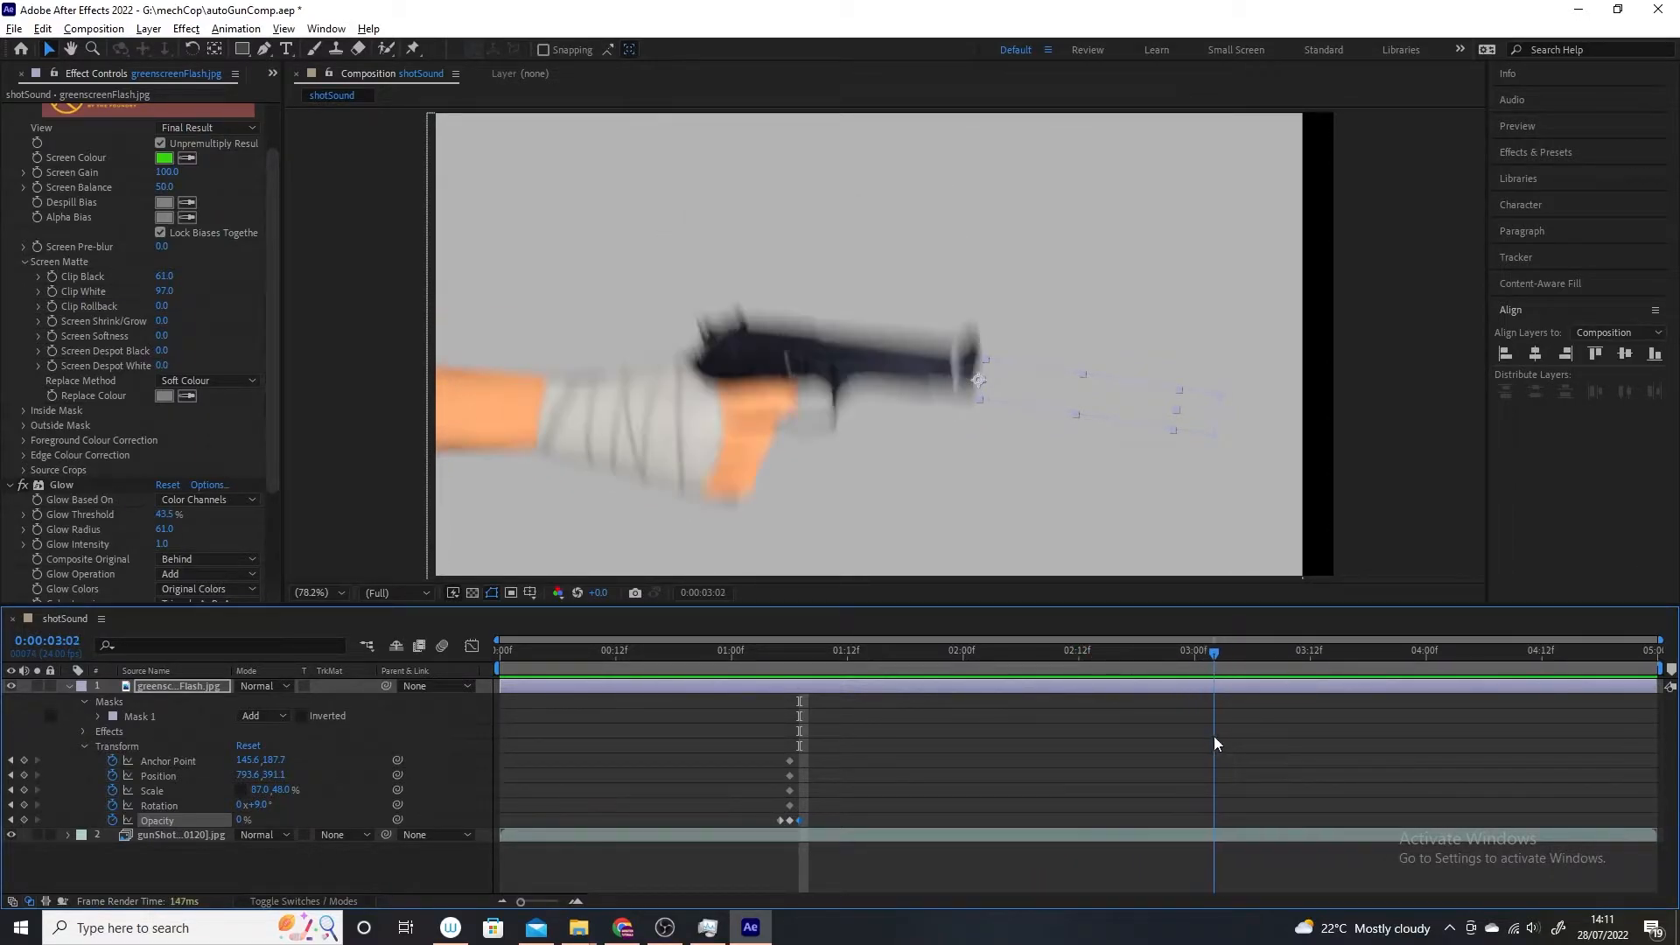
click(1210, 649)
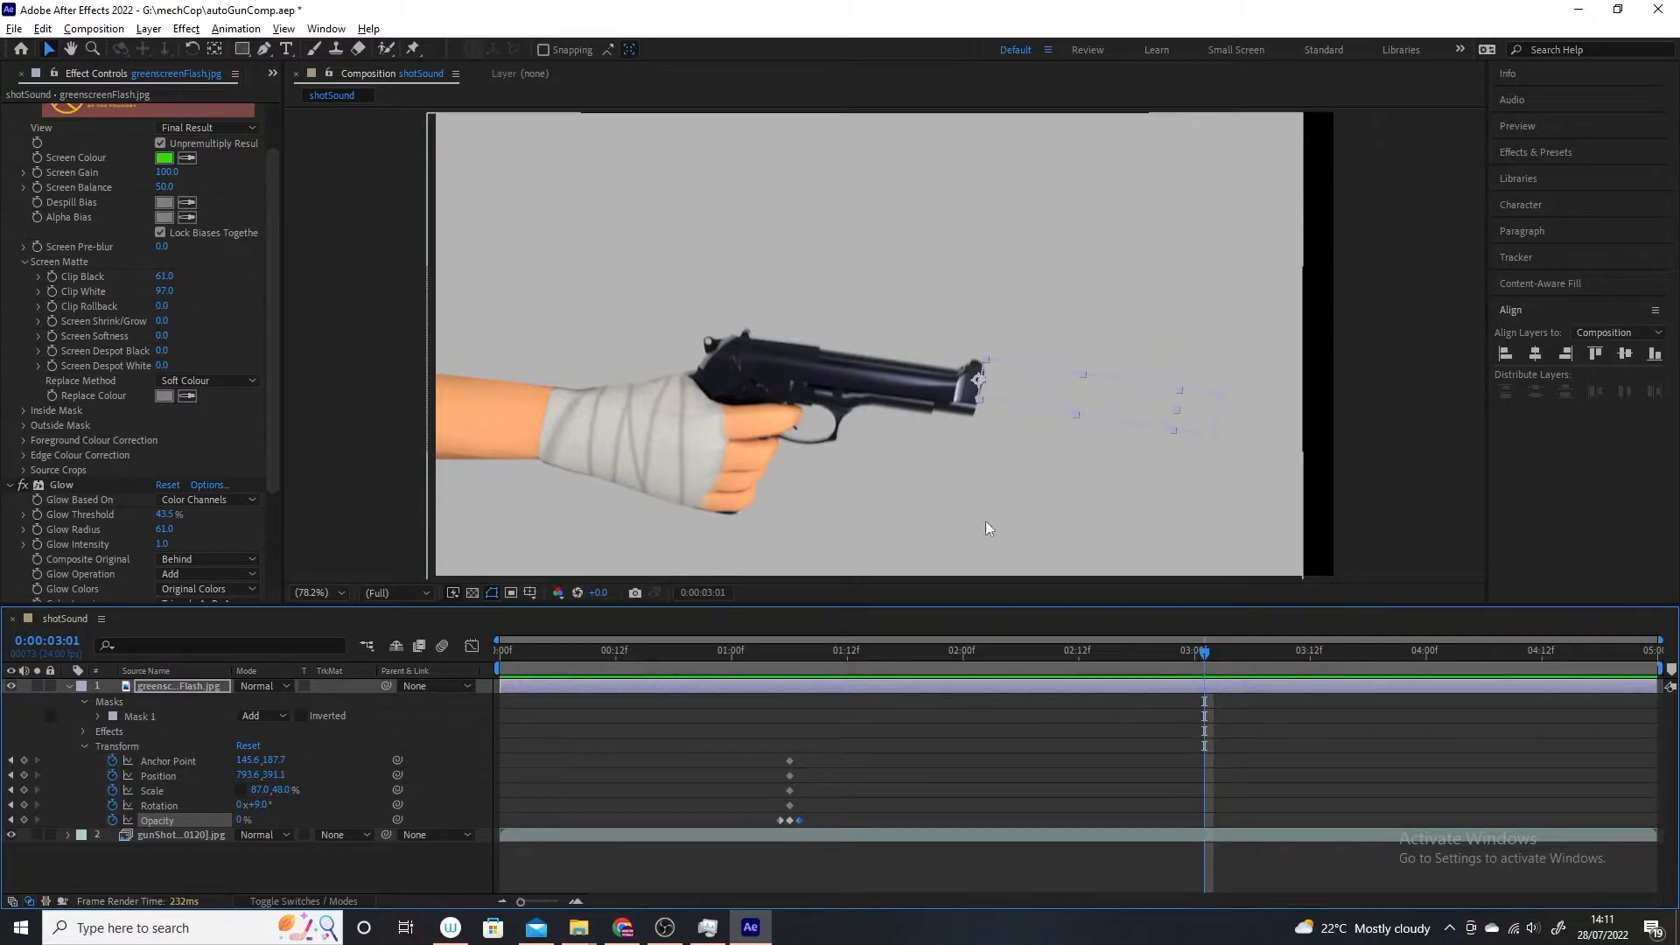
click(234, 821)
click(238, 819)
text(100)
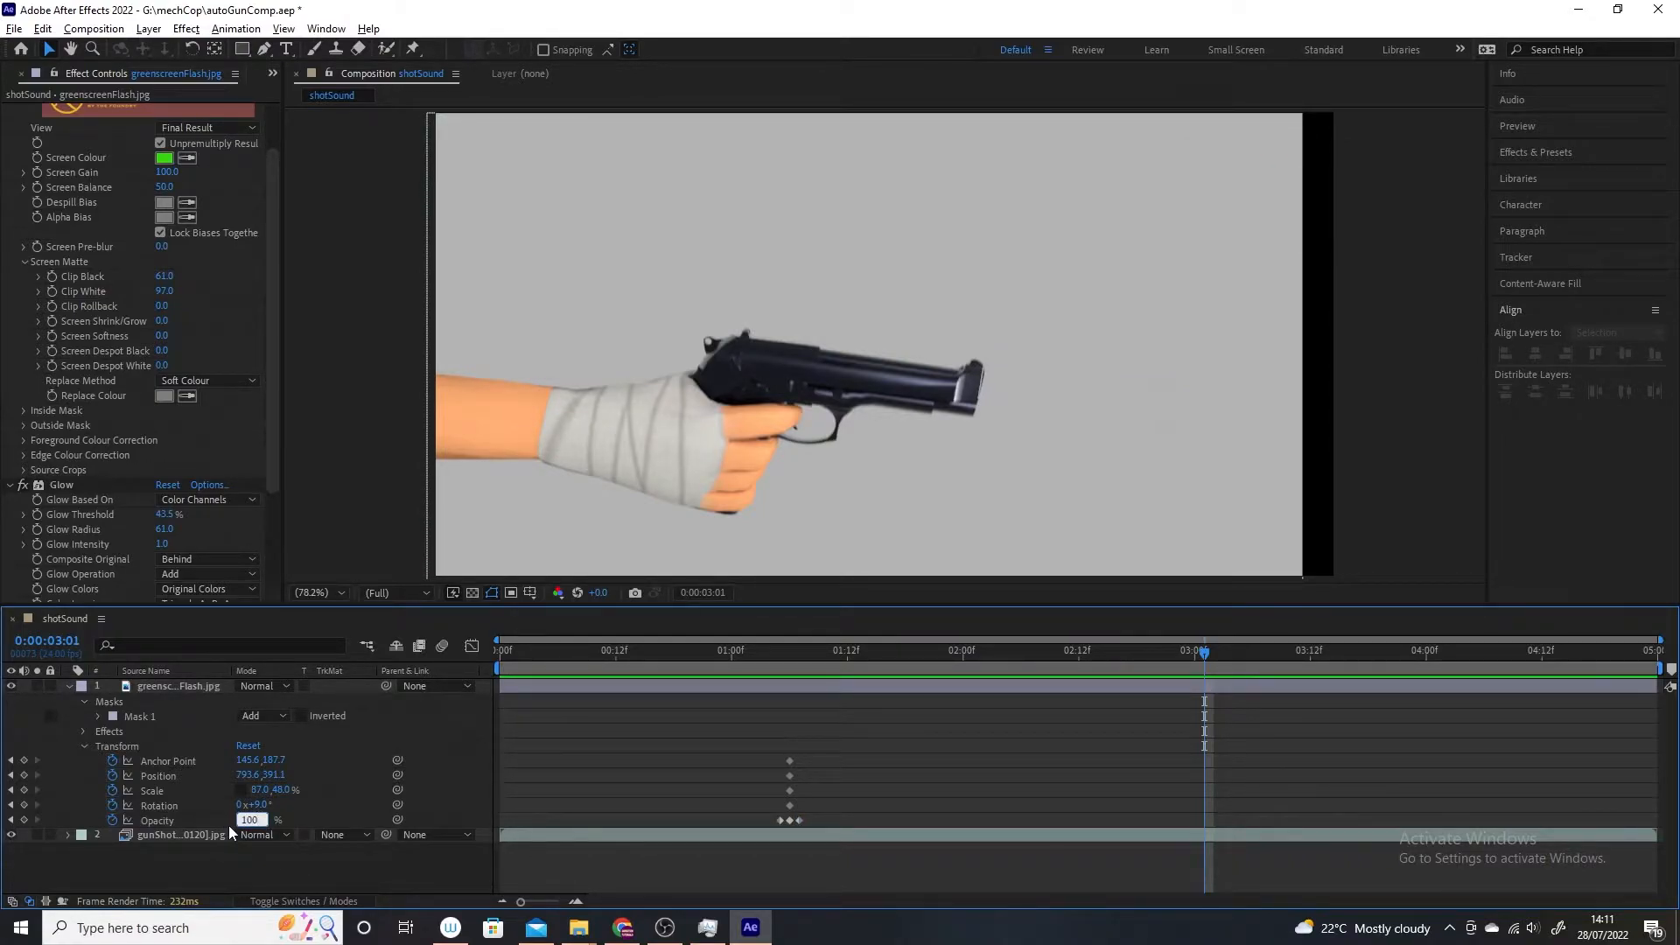
key(Return)
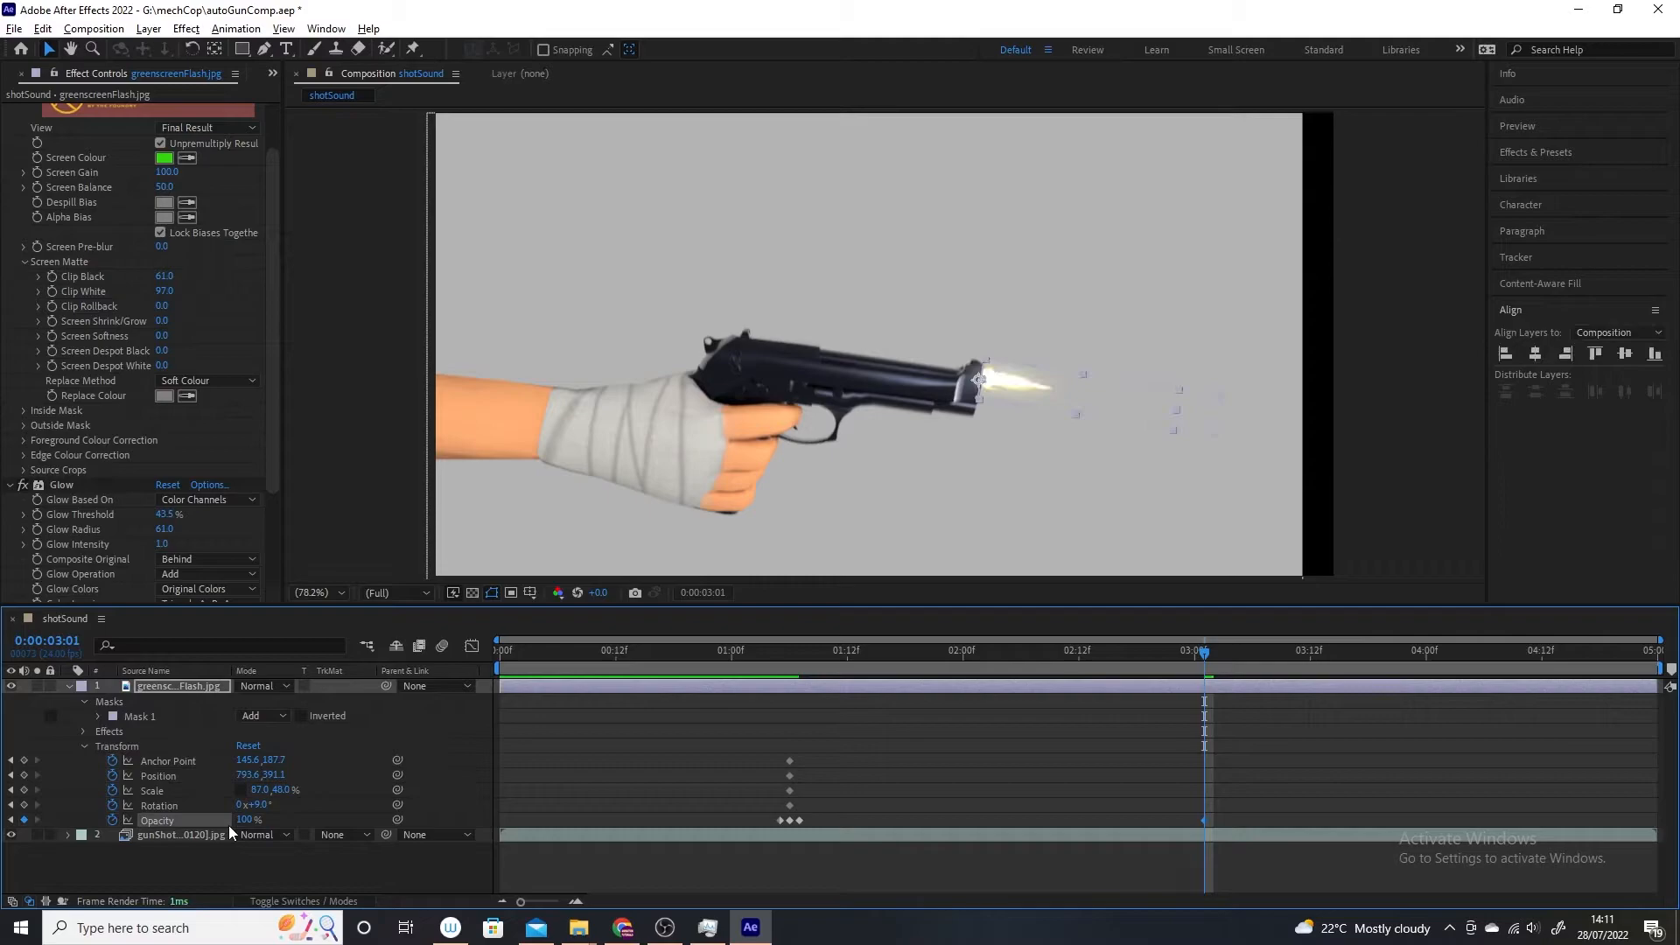
Step: Keyframe the flash layer's opacity at 0% at 0:00:03:00 and 0:00:03:02, on either side of the second shot
click(1196, 657)
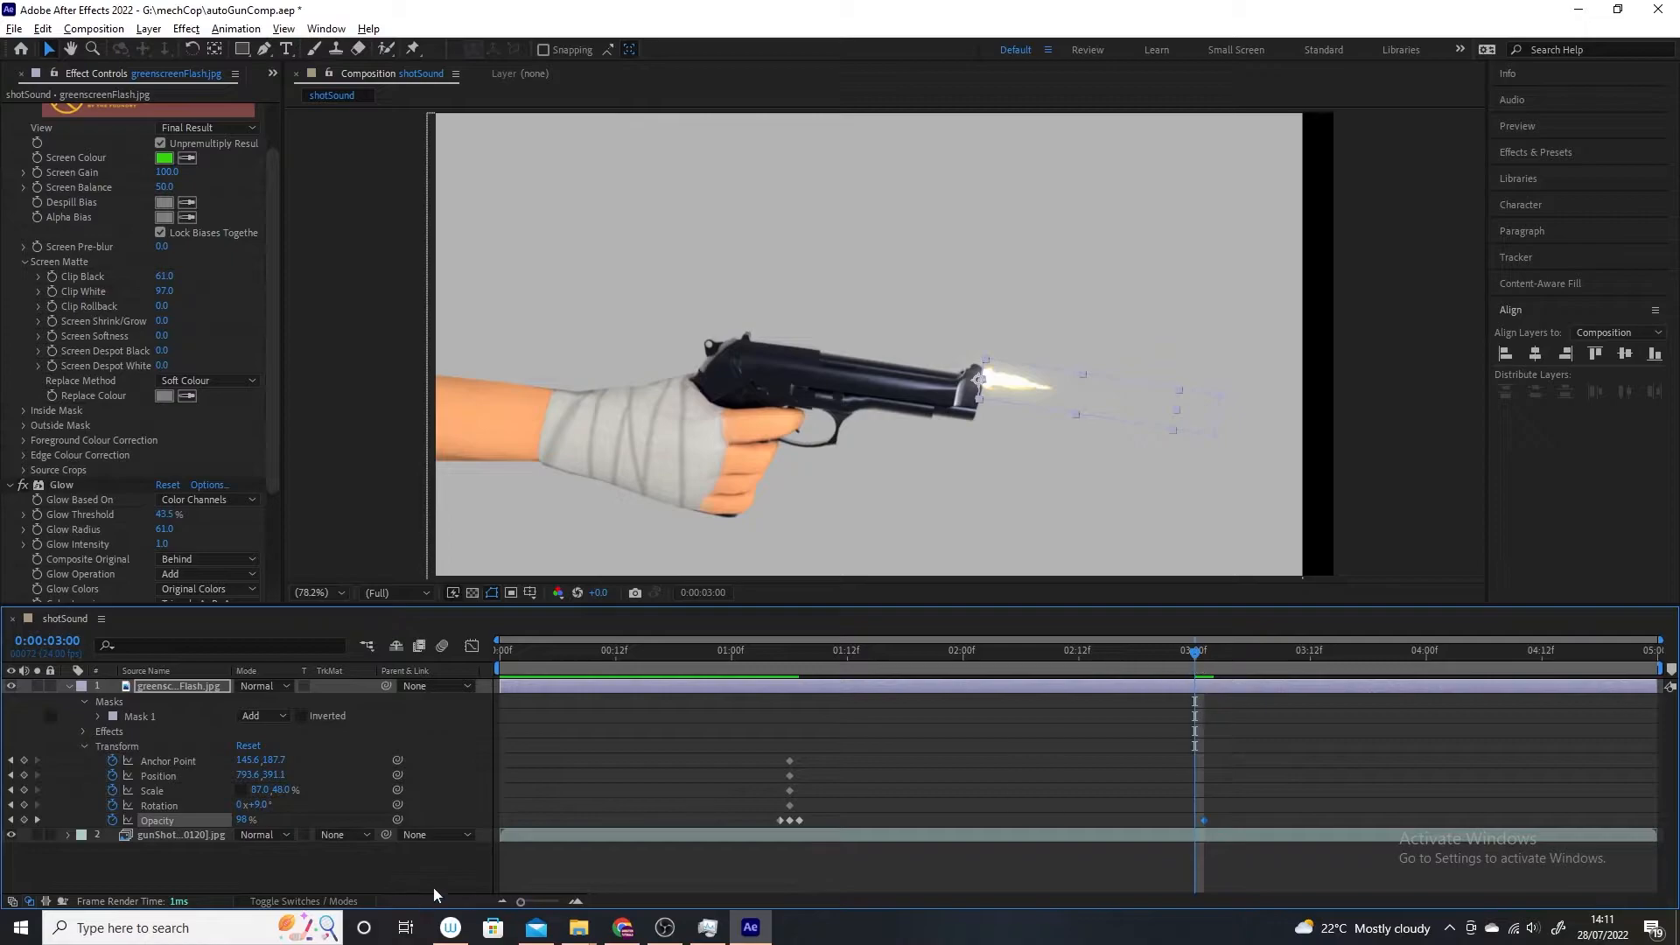
click(241, 820)
key(Return)
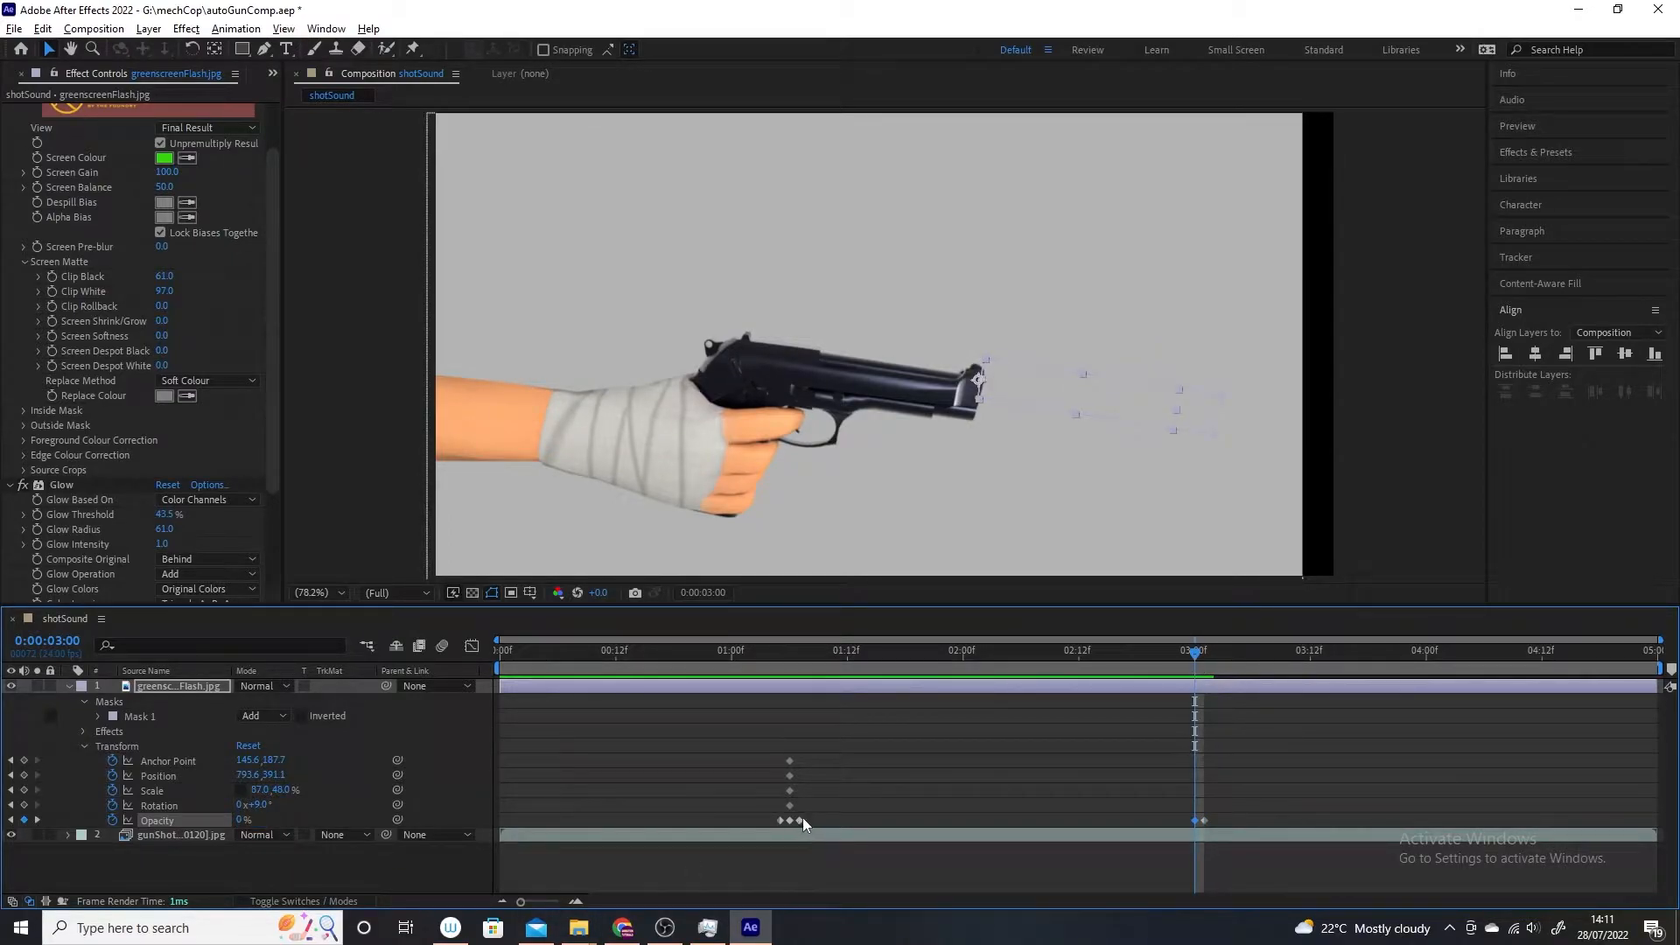
click(1205, 654)
drag(1207, 661, 1211, 660)
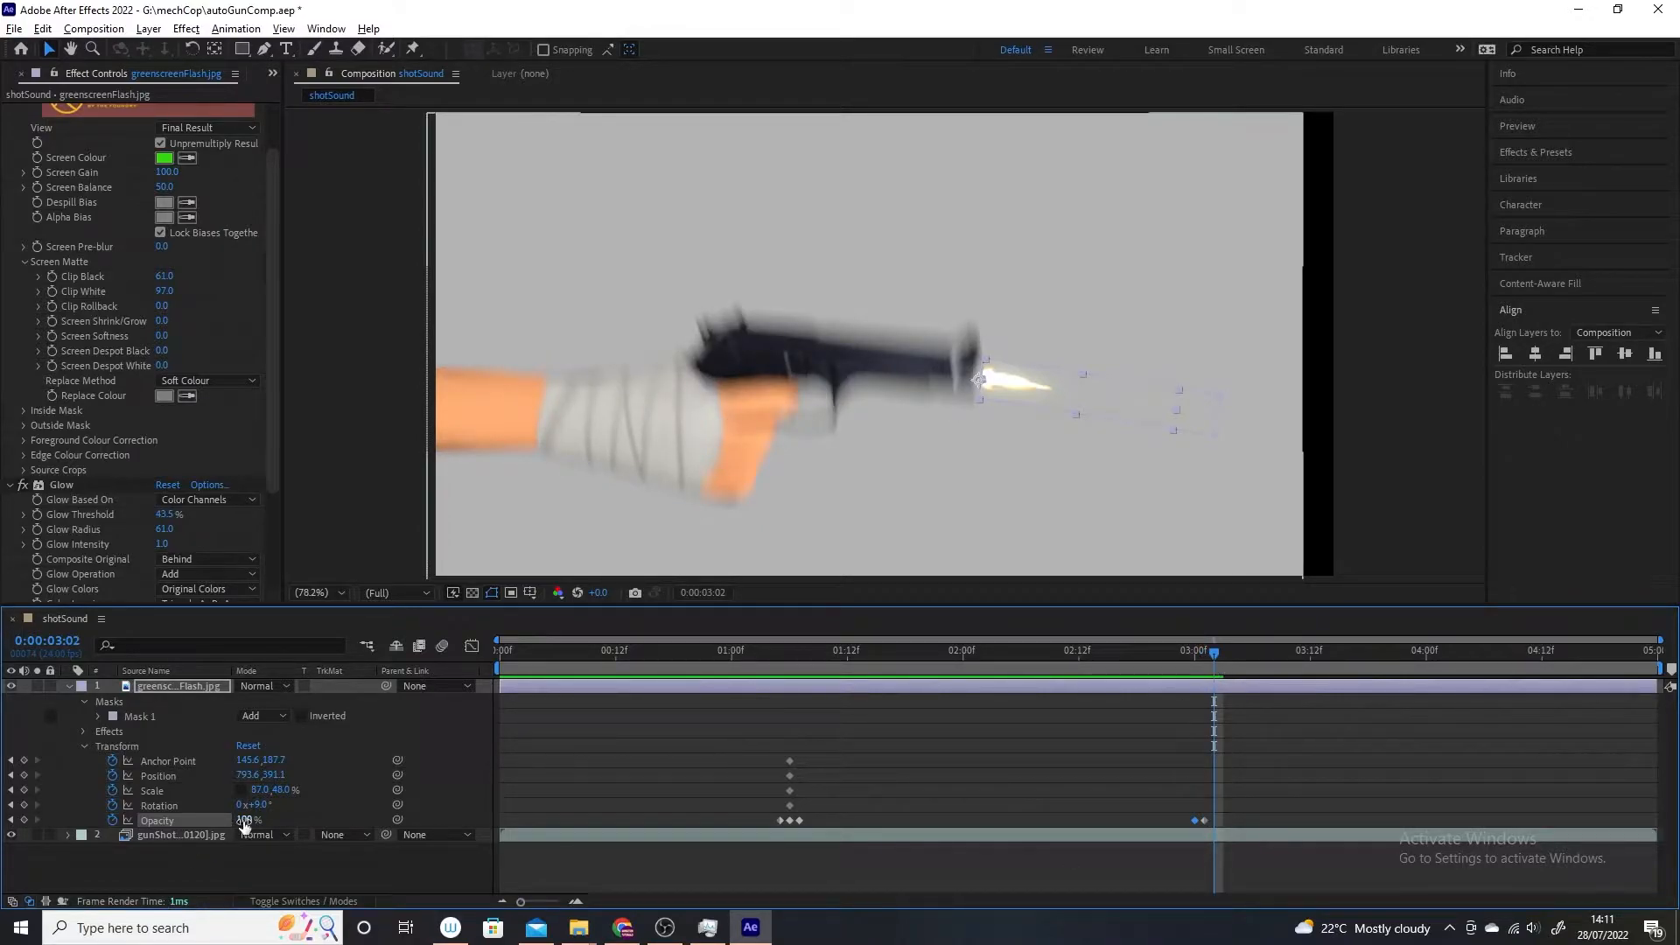
click(184, 867)
click(247, 820)
text(0)
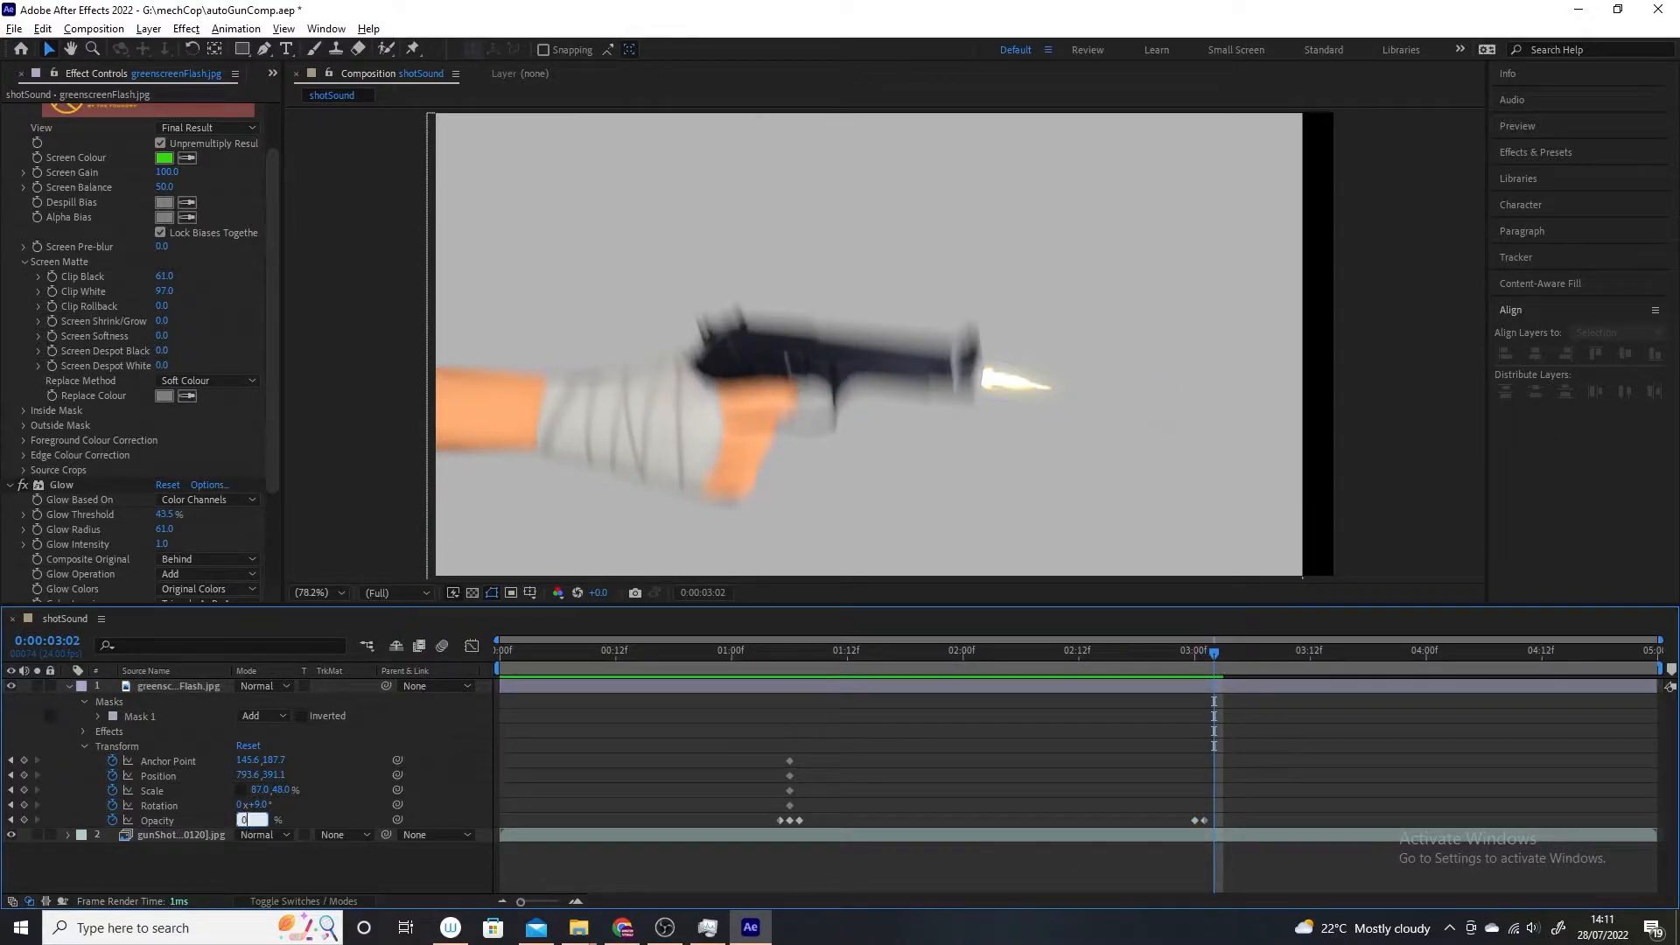
key(Return)
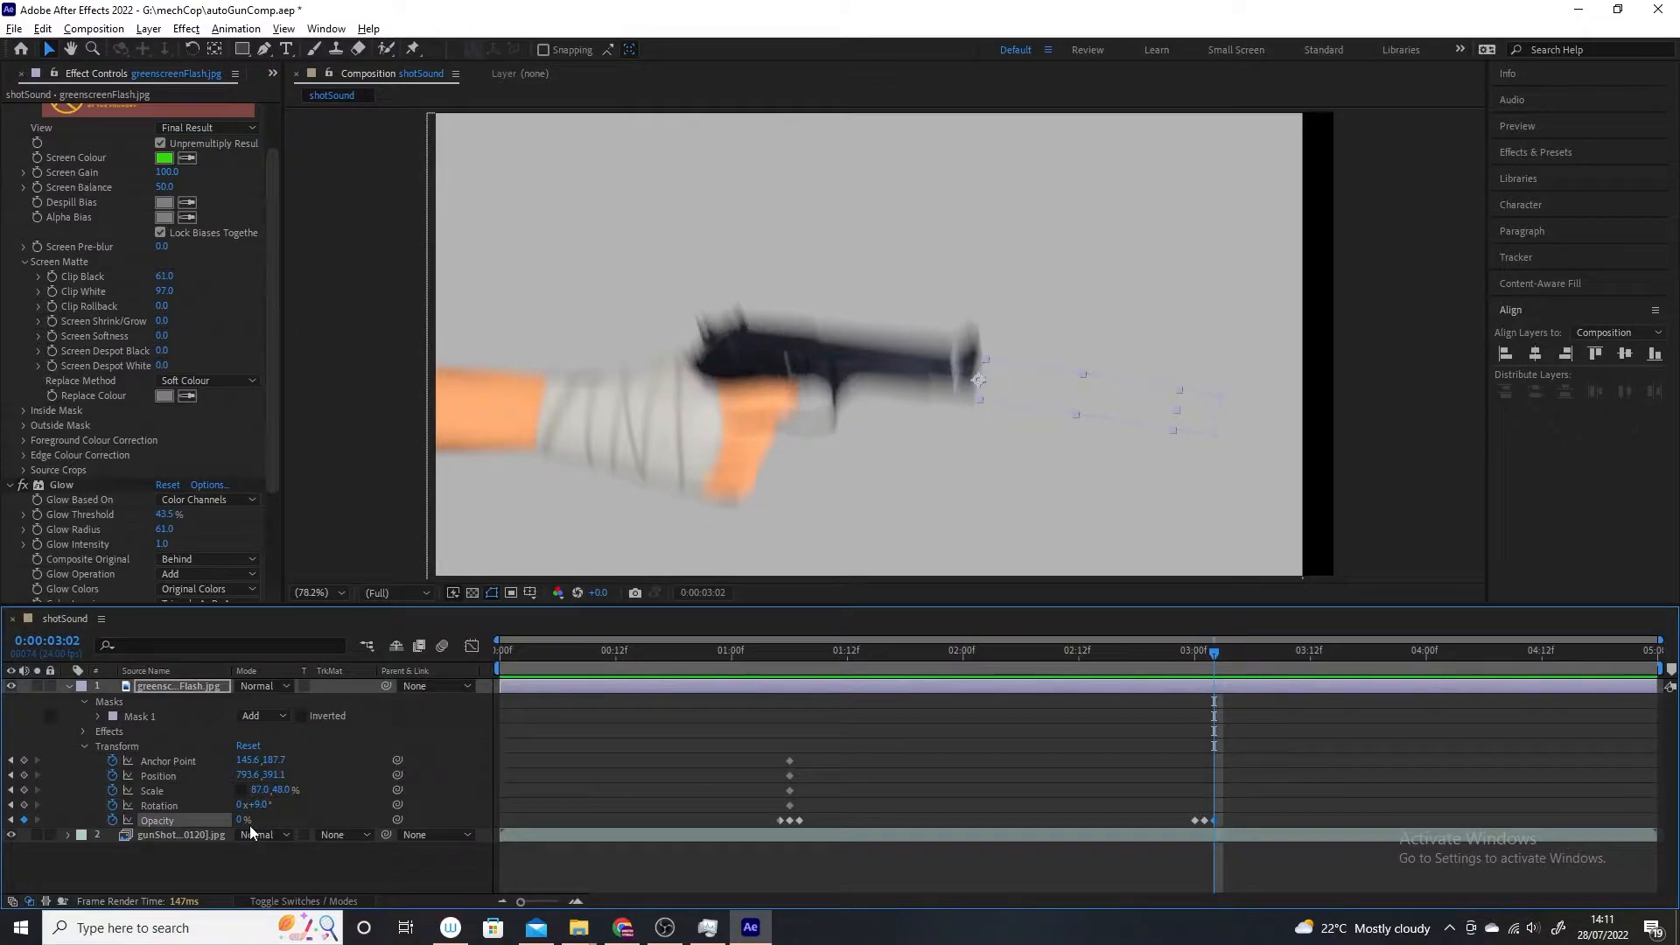
Step: At 0:00:03:01, keyframe the flash's position at 793.6, 405.1 and its scale at 87.0, 30.0% to fit the muzzle
click(1205, 655)
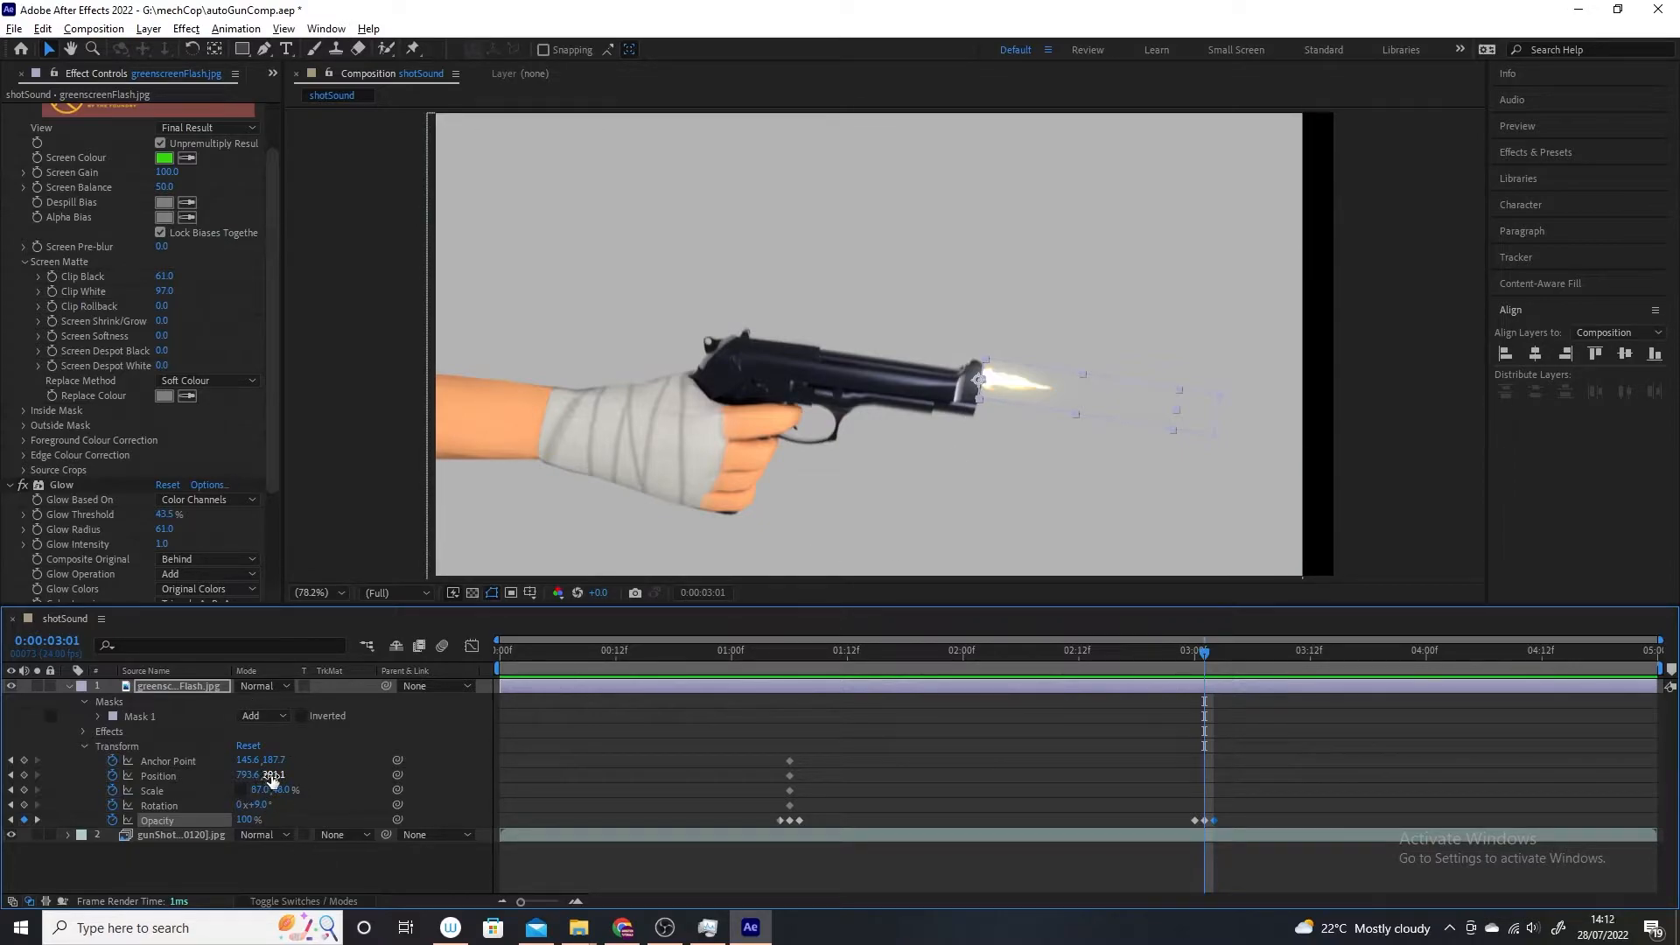
key(alt+shift+p)
drag(276, 775, 284, 775)
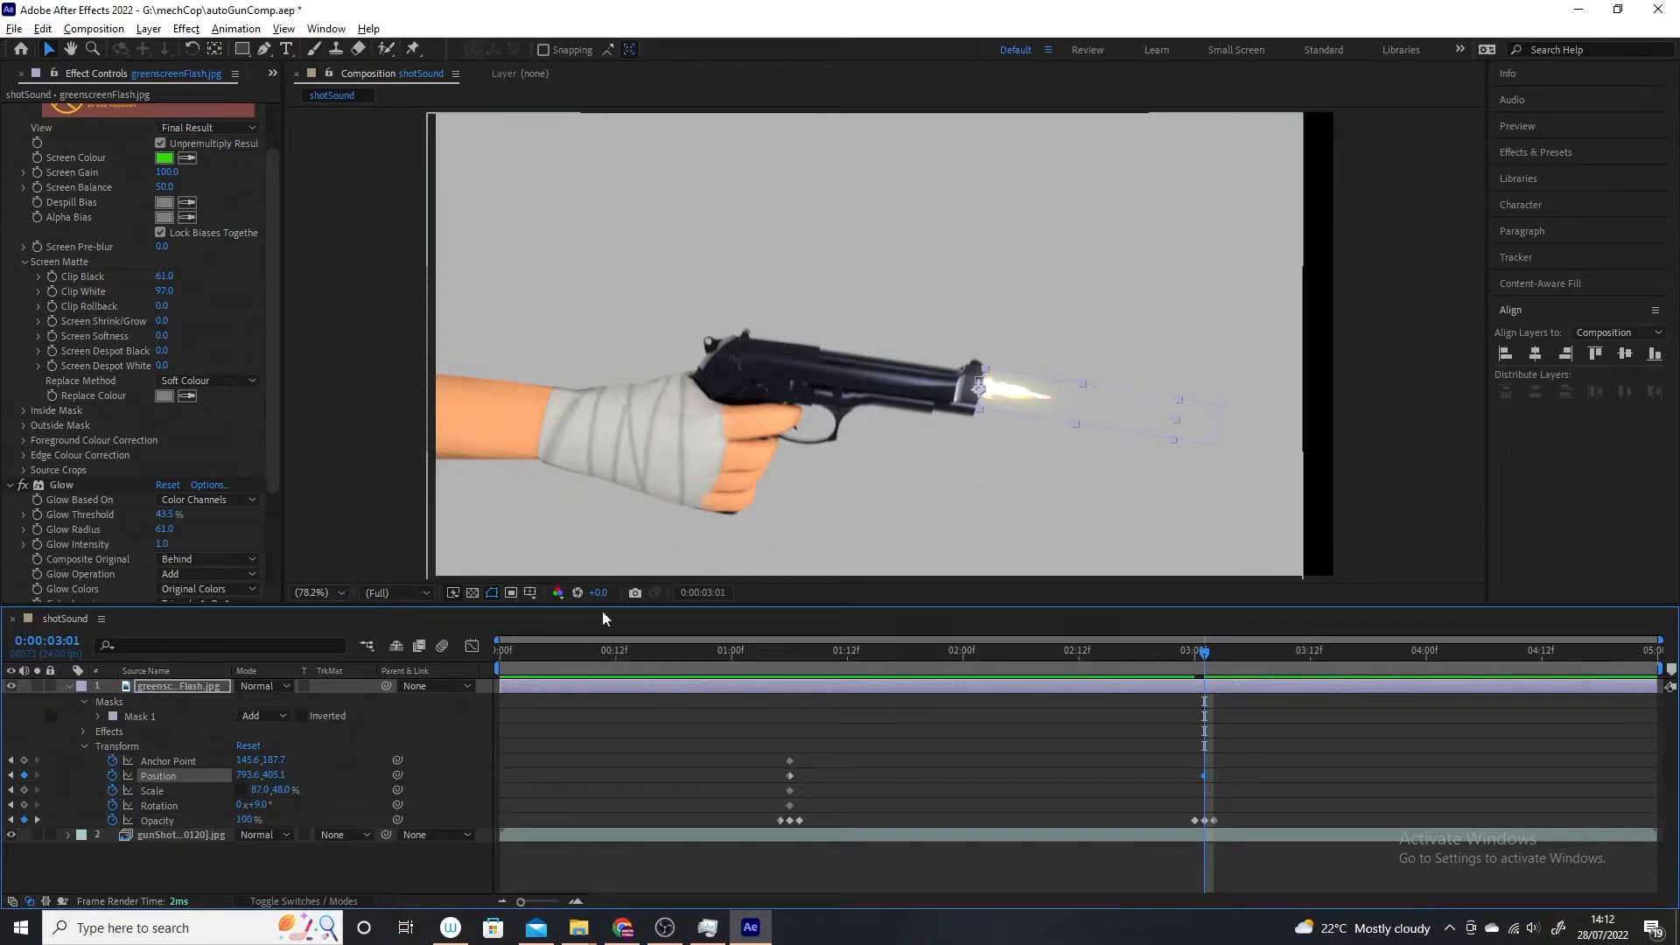
drag(280, 790, 263, 790)
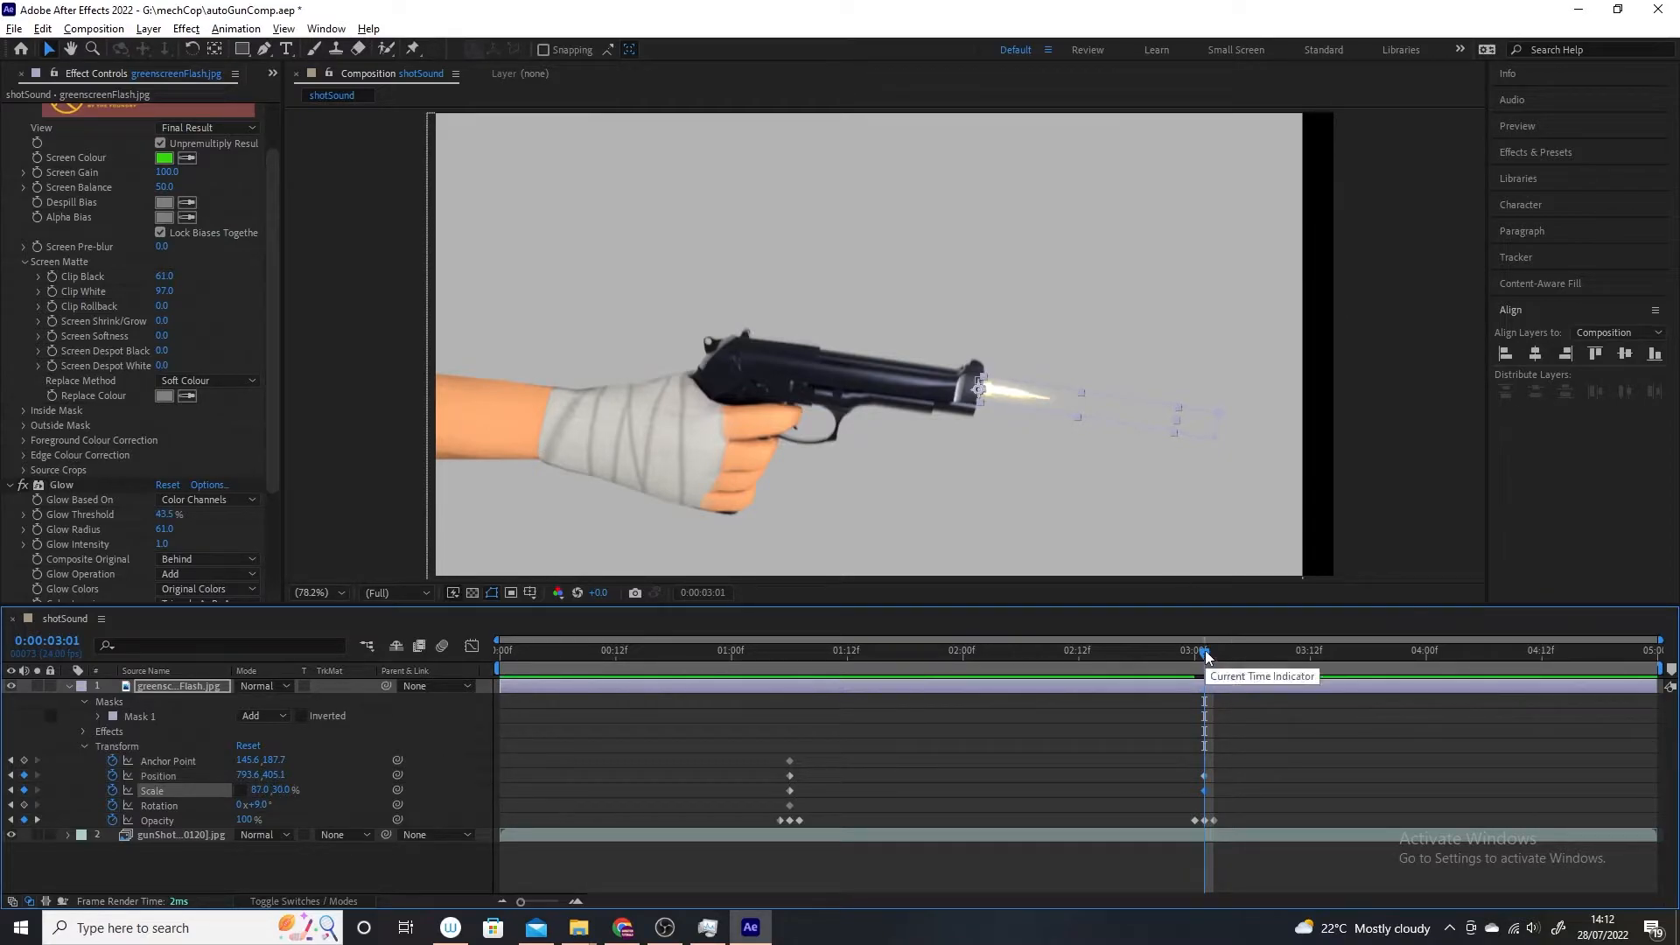
drag(1186, 656, 1407, 842)
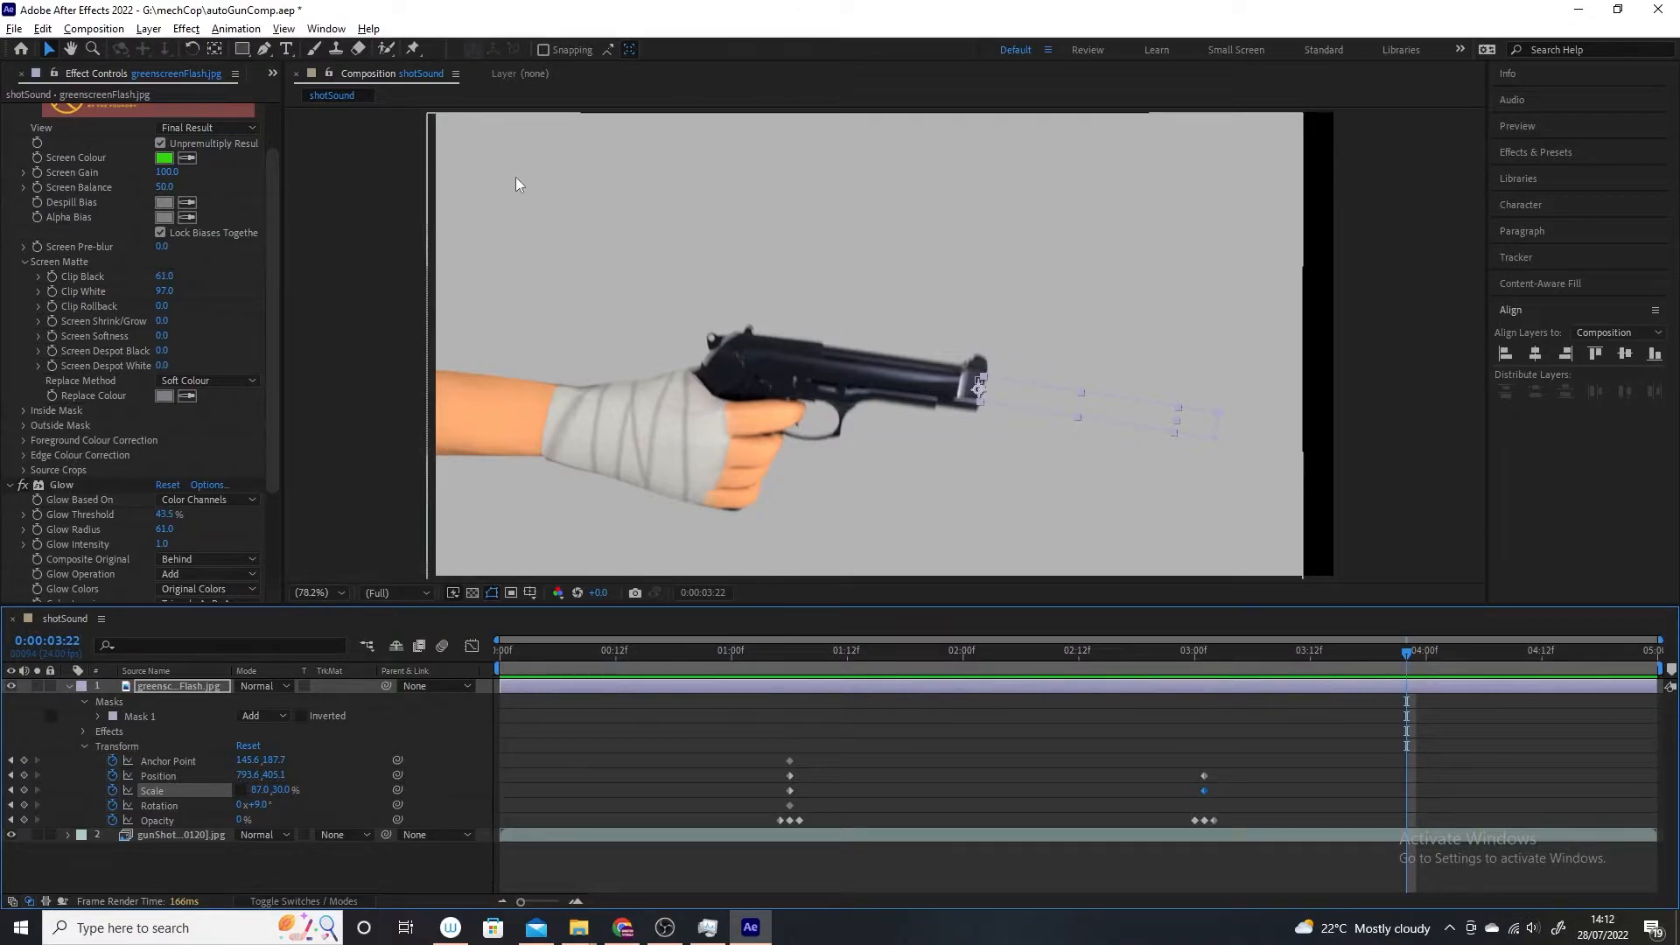
Step: Create a new 1280 x 720 composition named smoke at 30 fps with a duration of 0:00:05:20
click(103, 29)
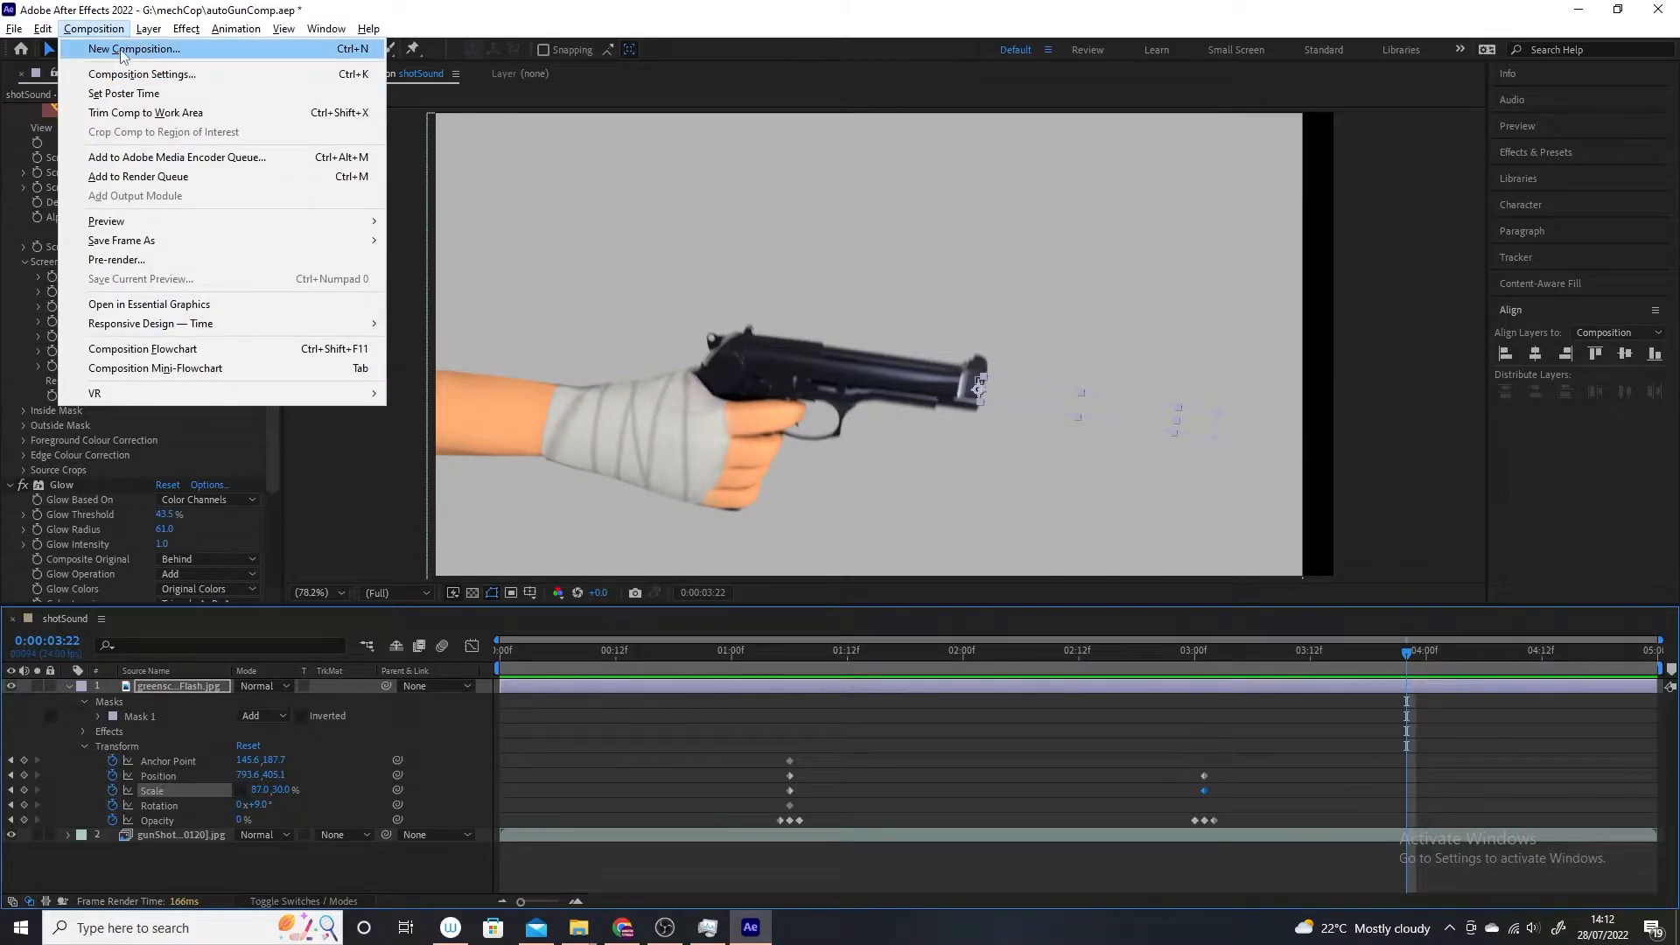
click(121, 51)
text(smoke)
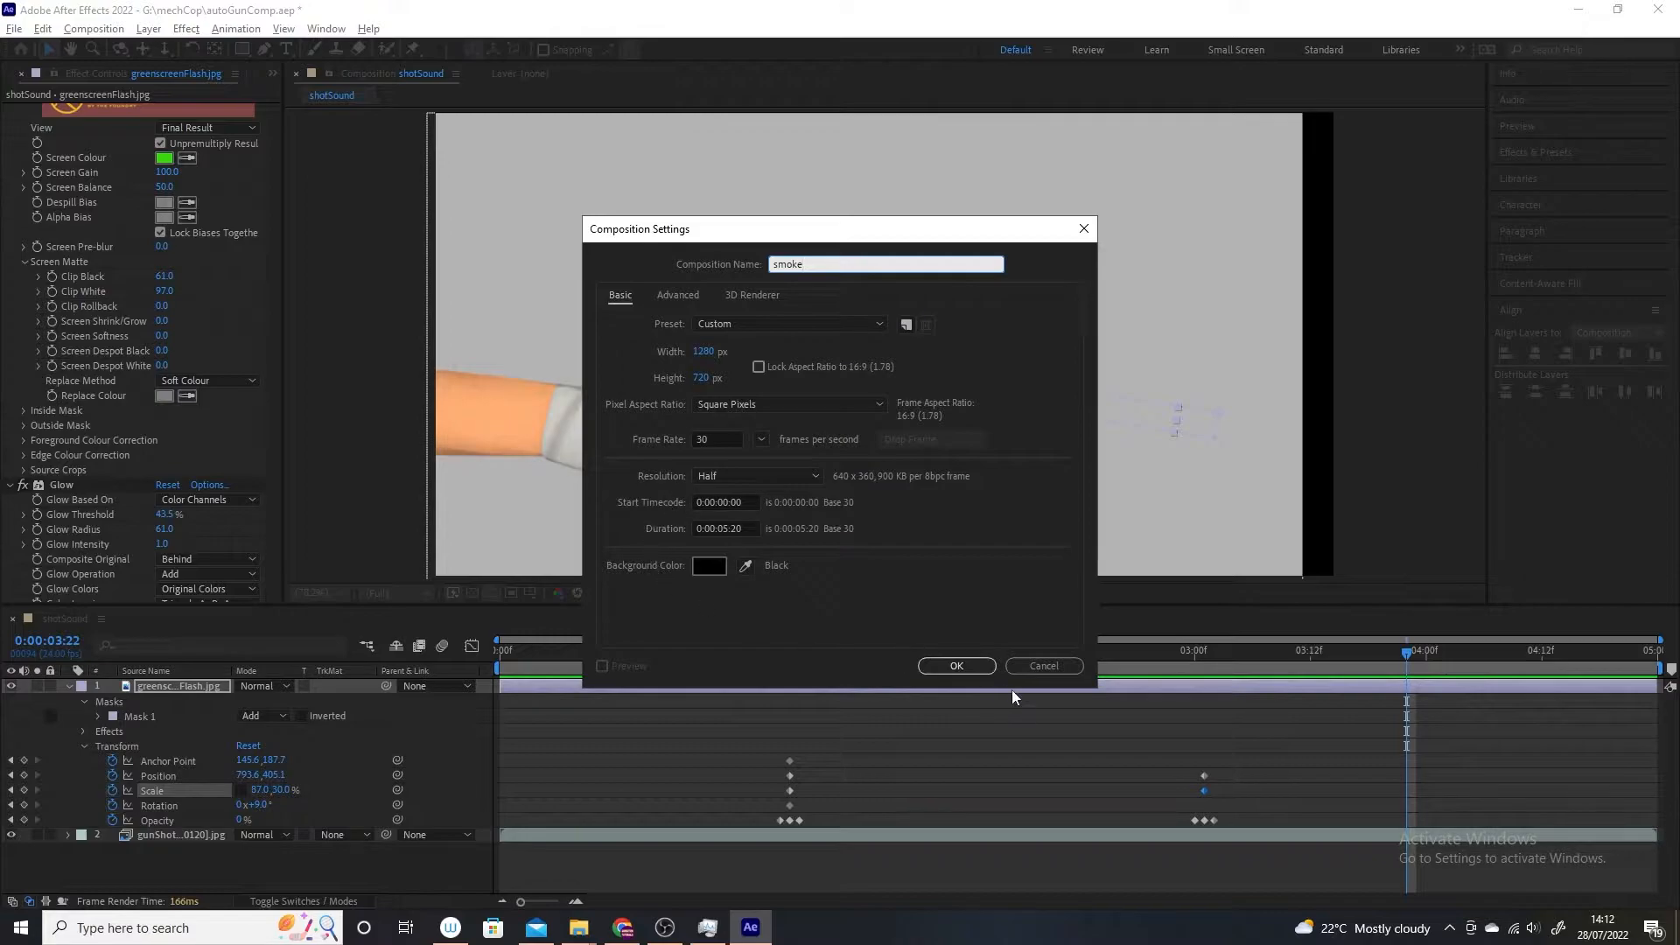
click(956, 666)
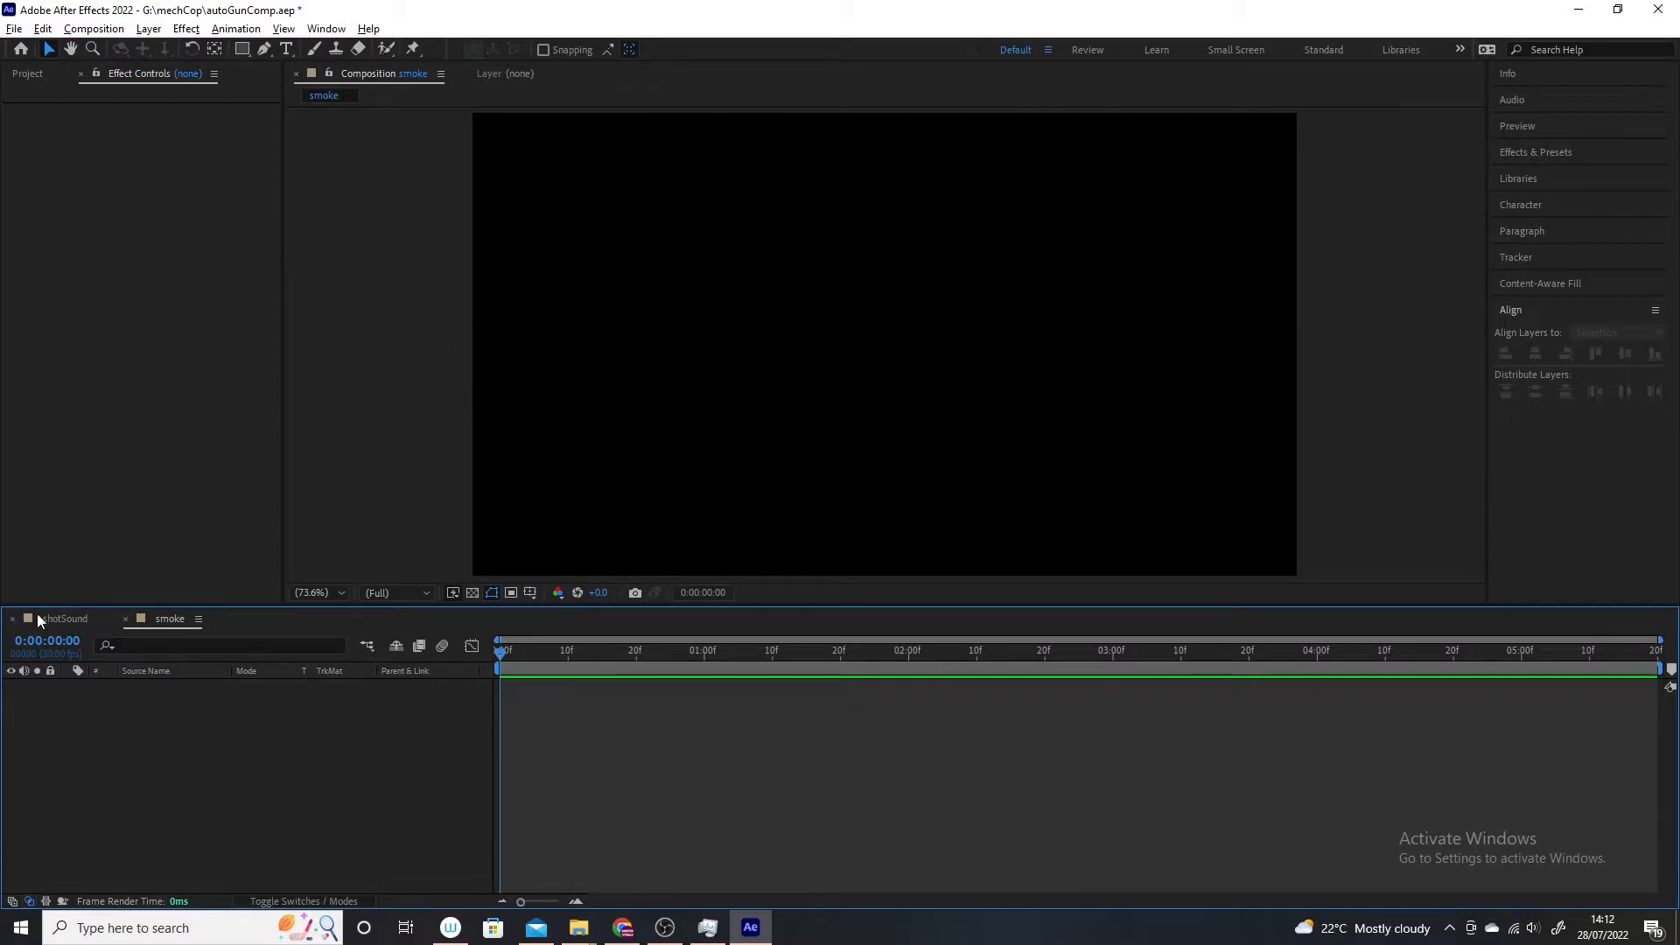
Step: Rename the shotSound composition to GunComp
click(60, 620)
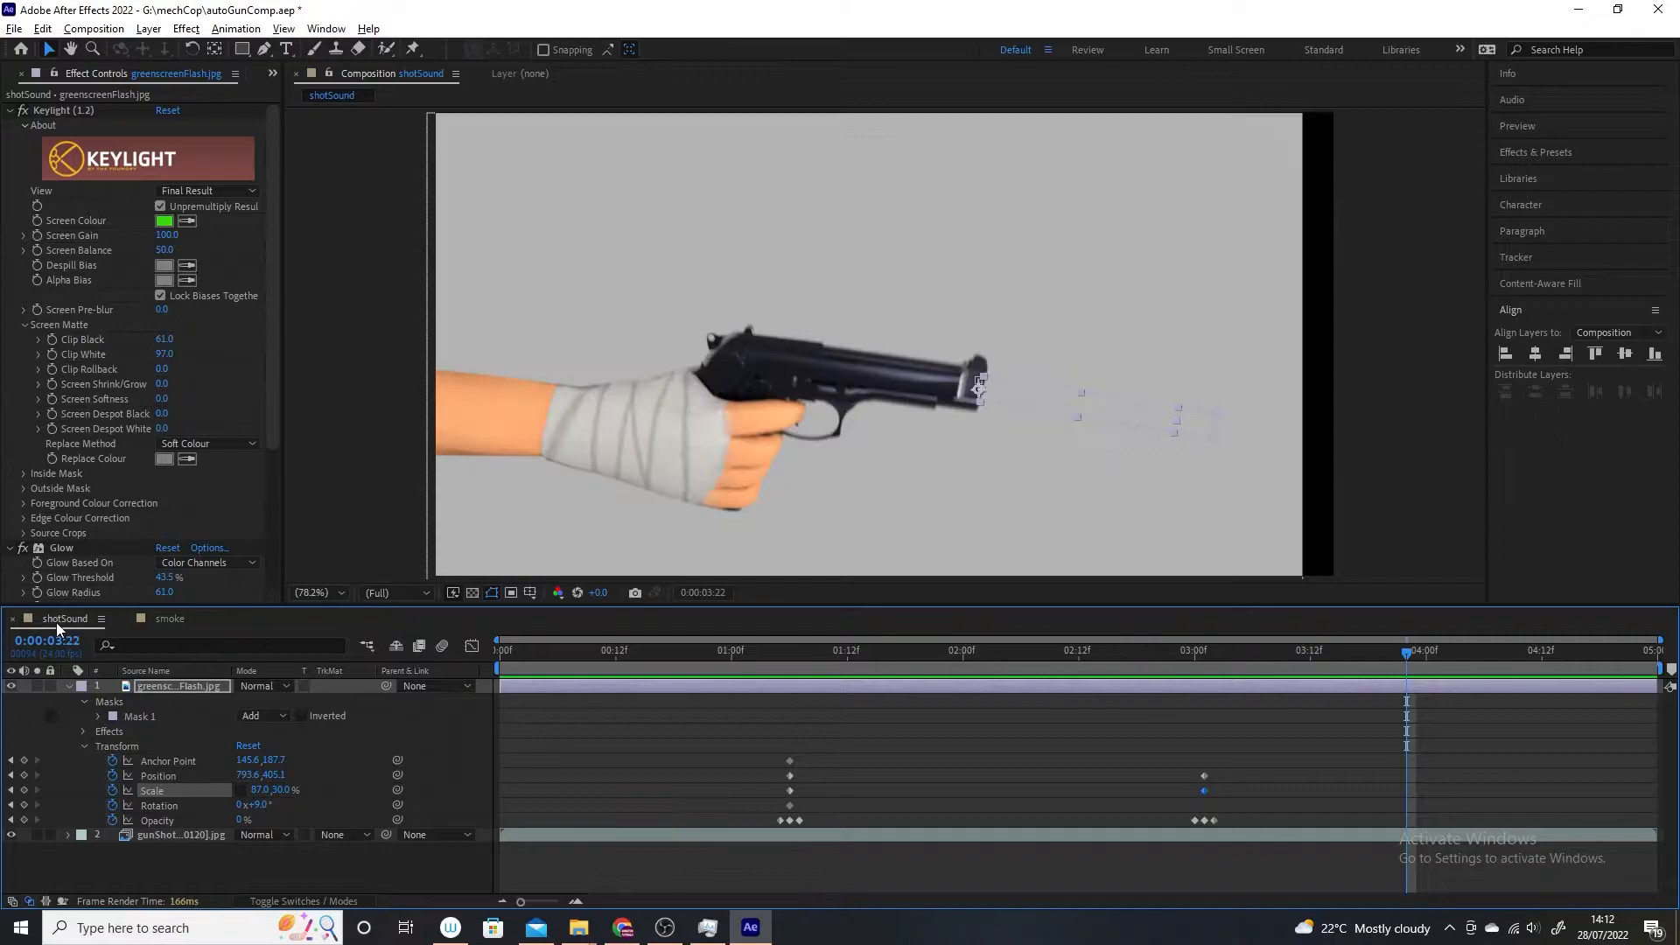
click(21, 73)
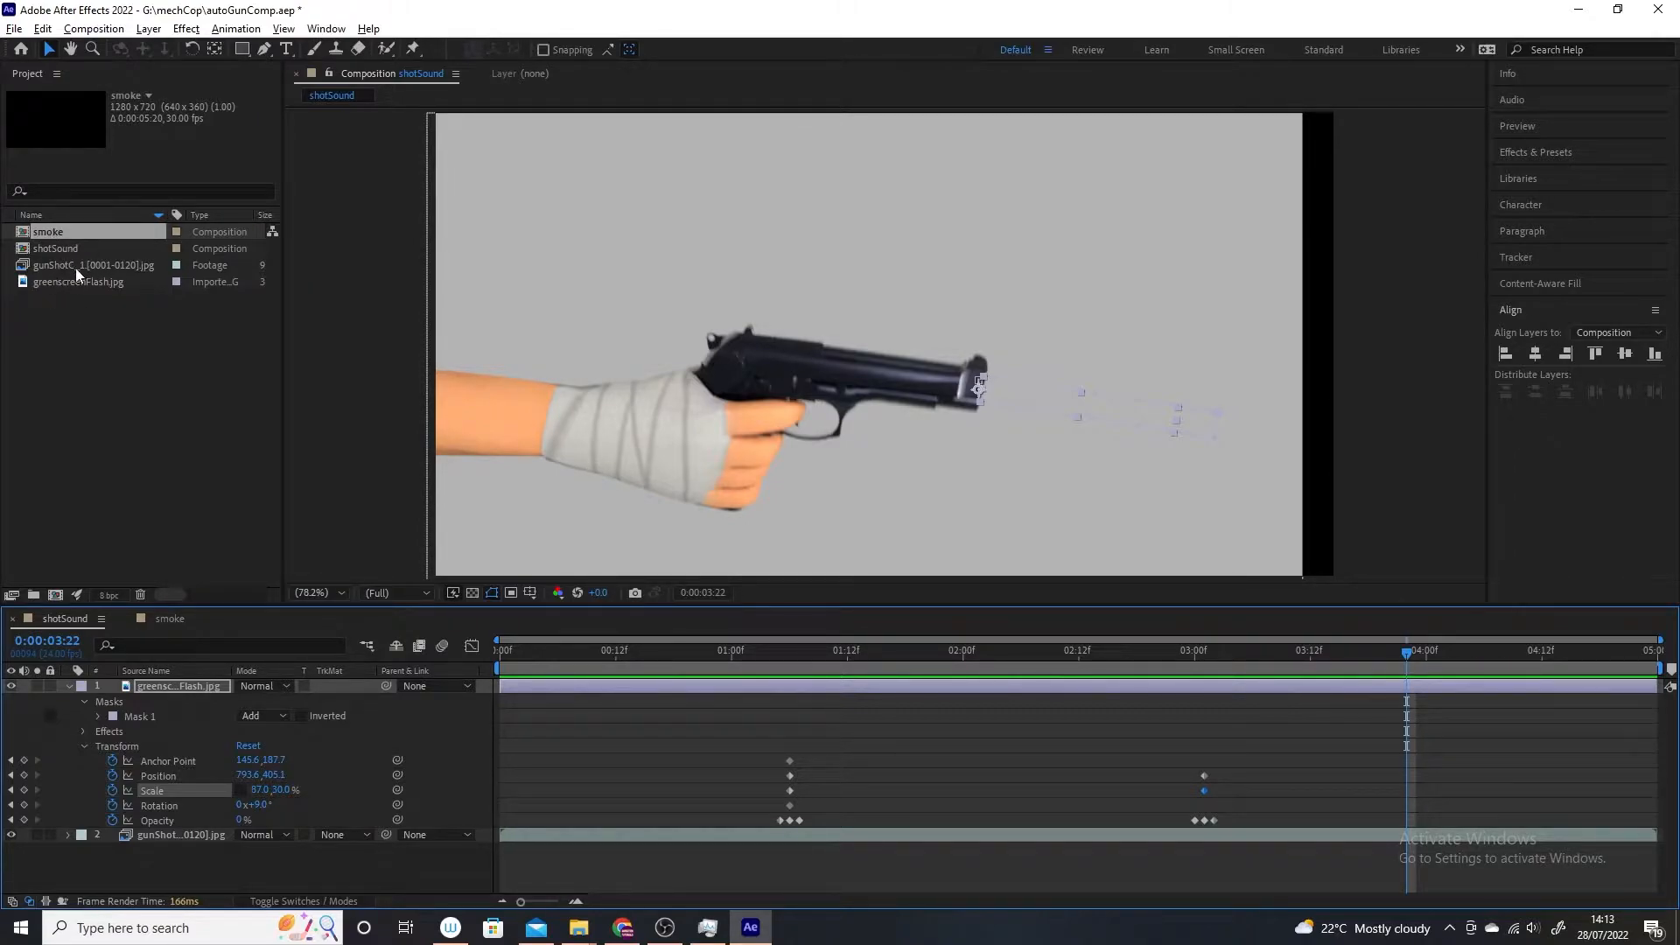
click(53, 249)
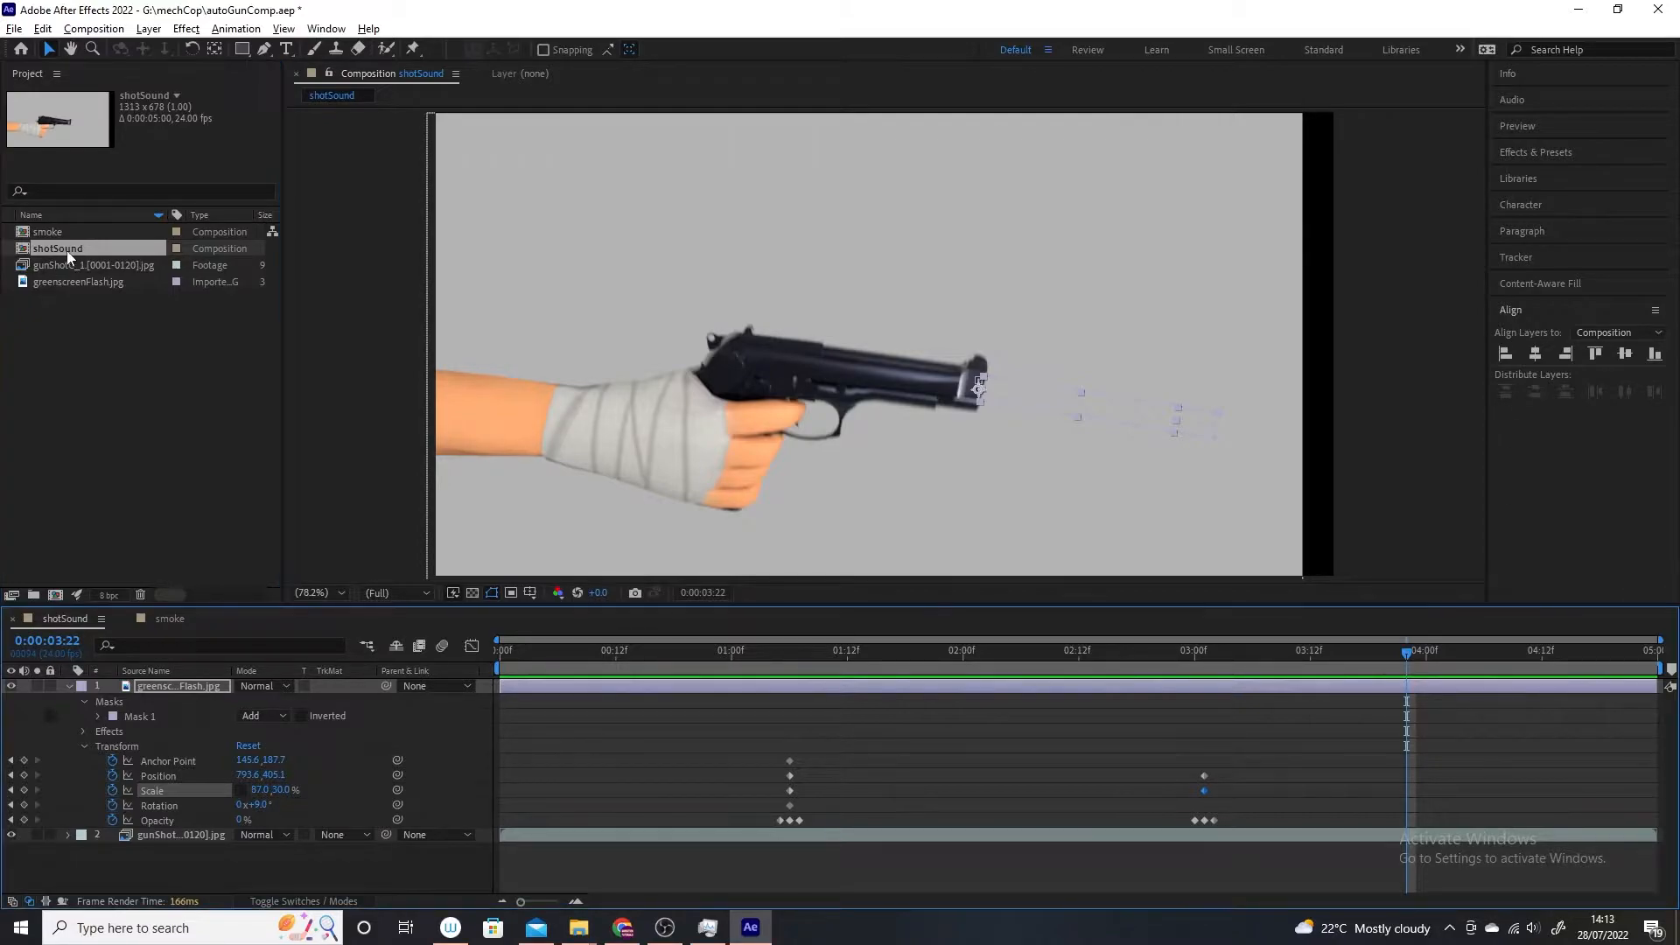
right_click(74, 247)
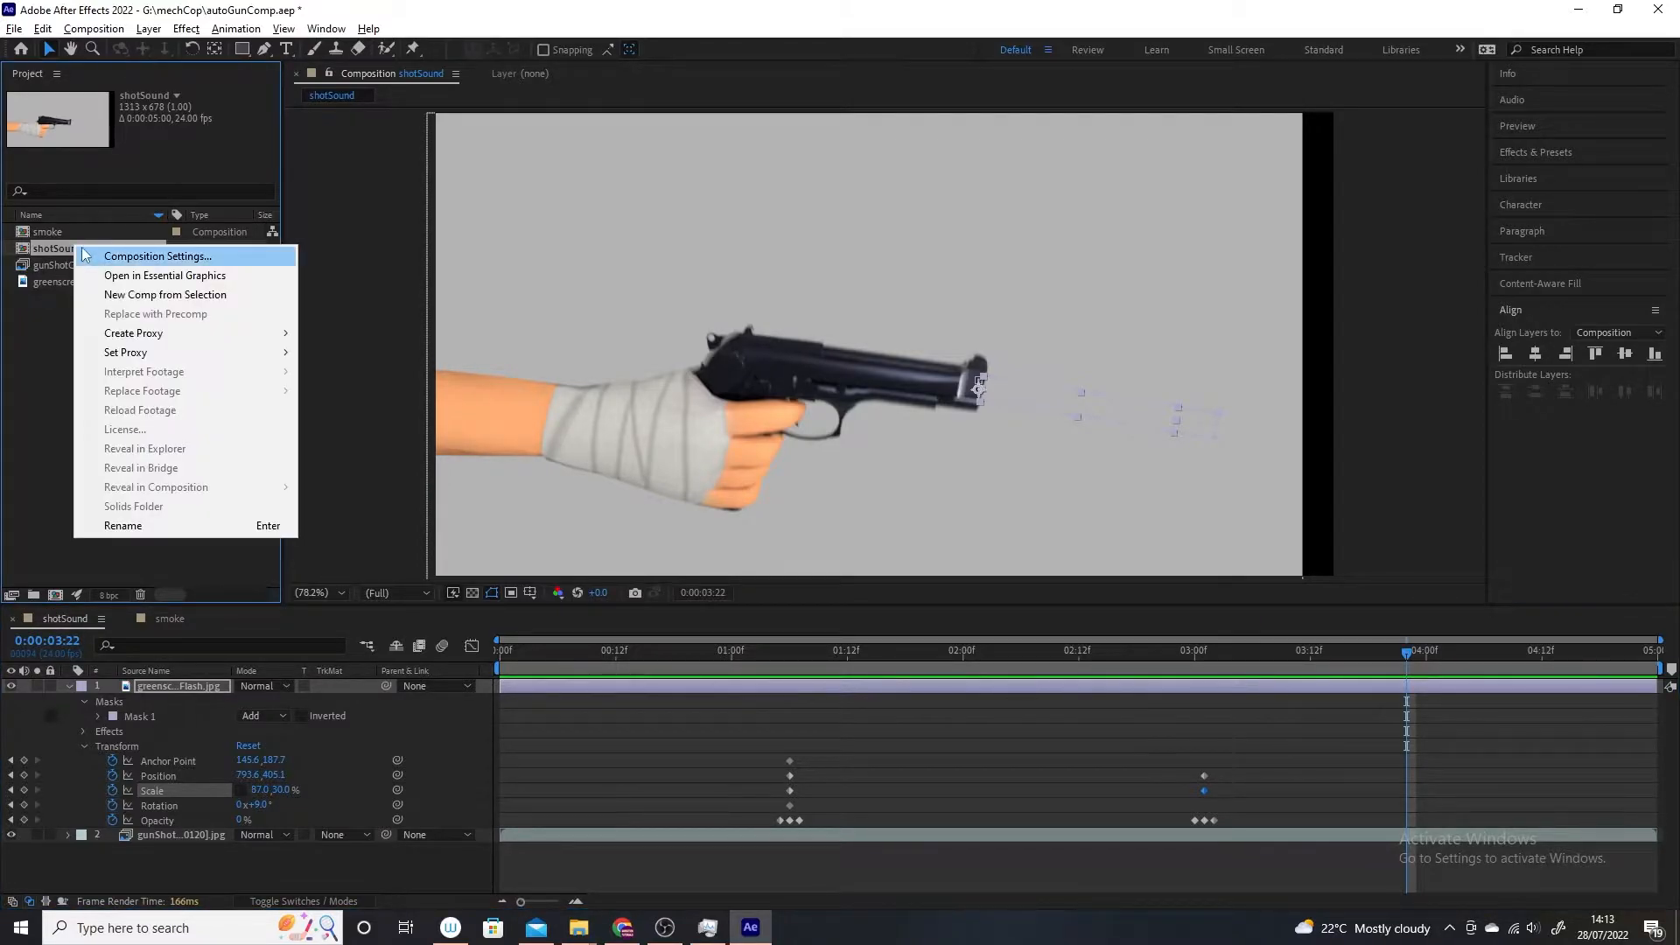
click(123, 525)
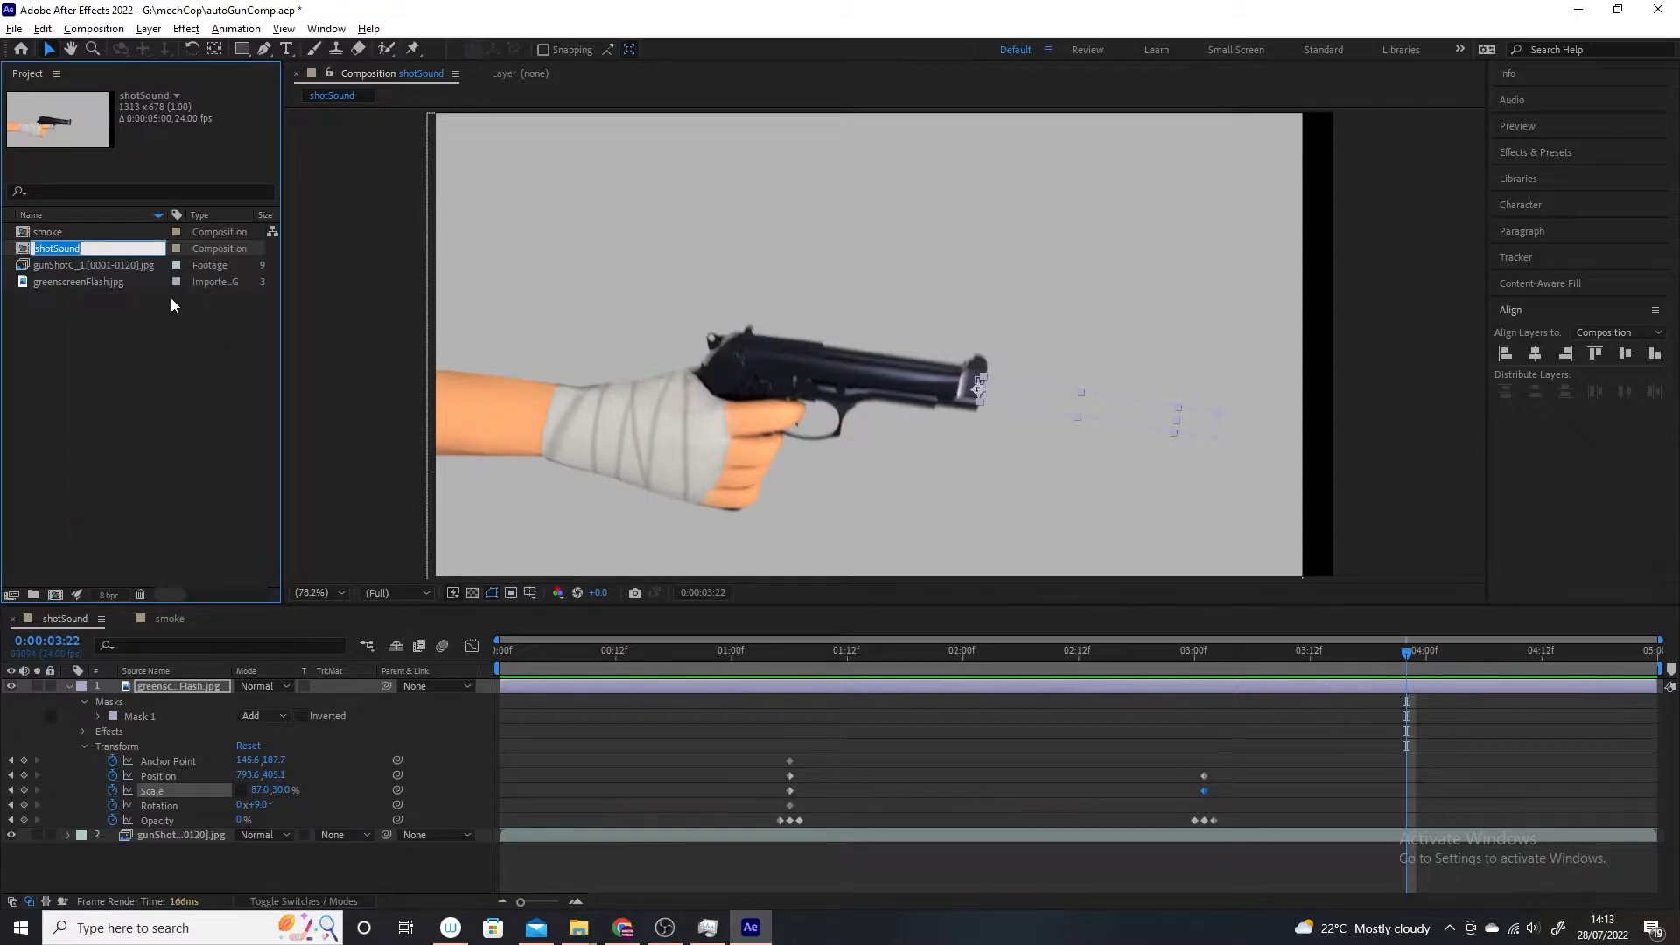
text(Gu)
text(Com)
key(Return)
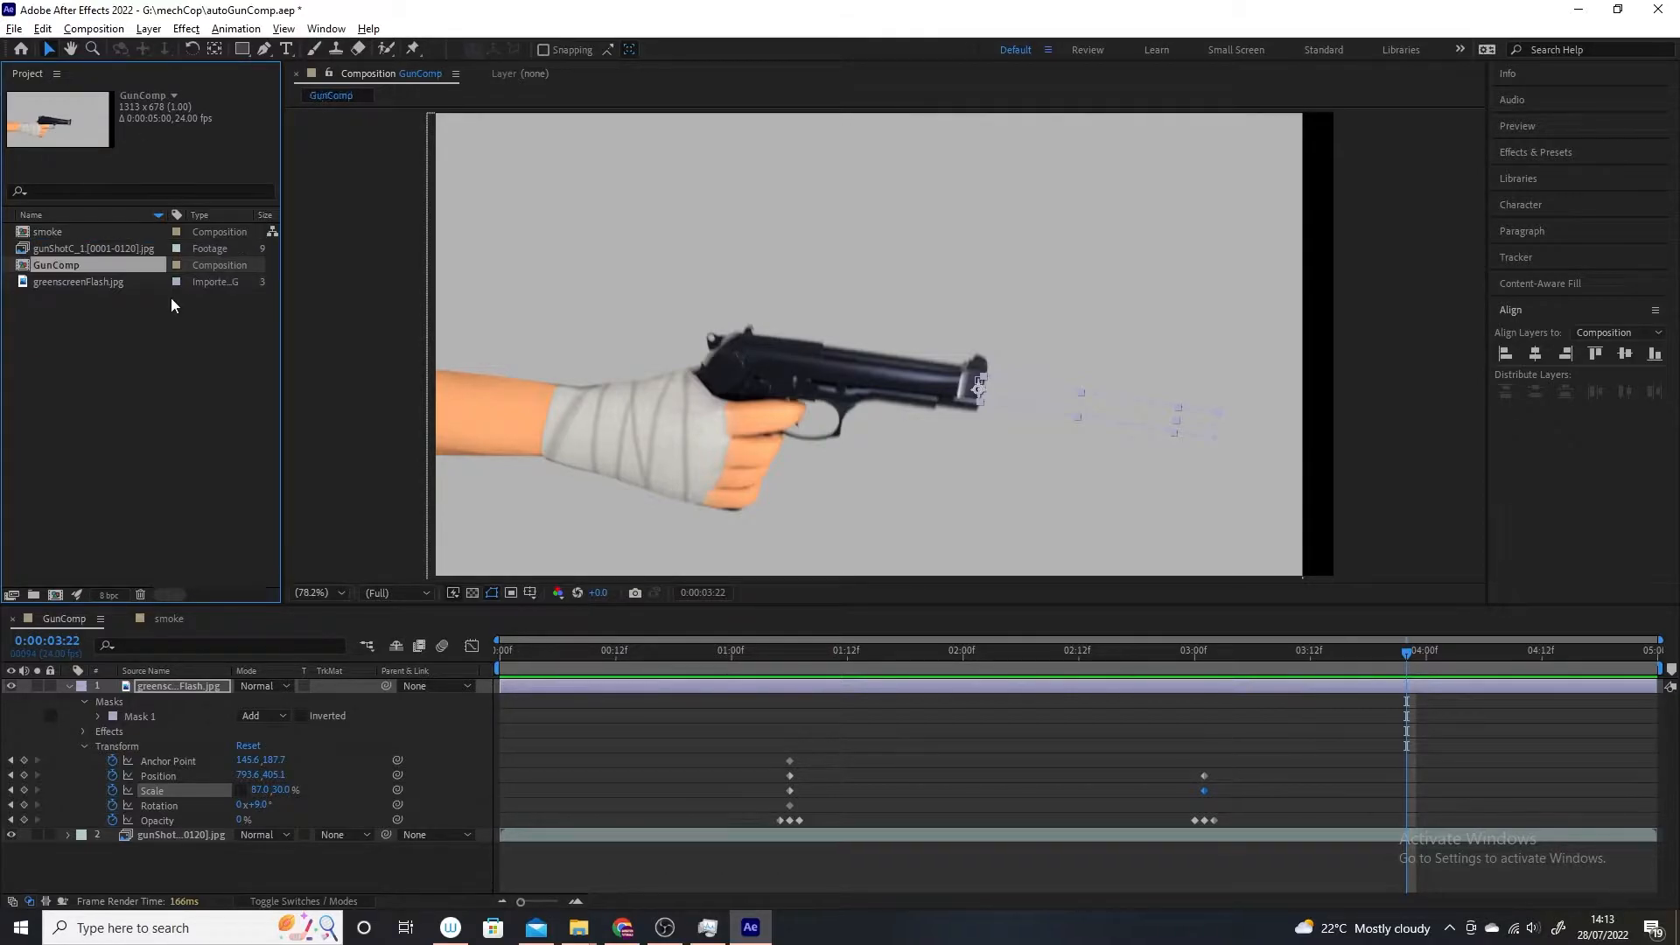
Step: In the smoke composition, add a 1280 x 720 solid layer in a very dark, near-black grey
click(54, 234)
double_click(35, 231)
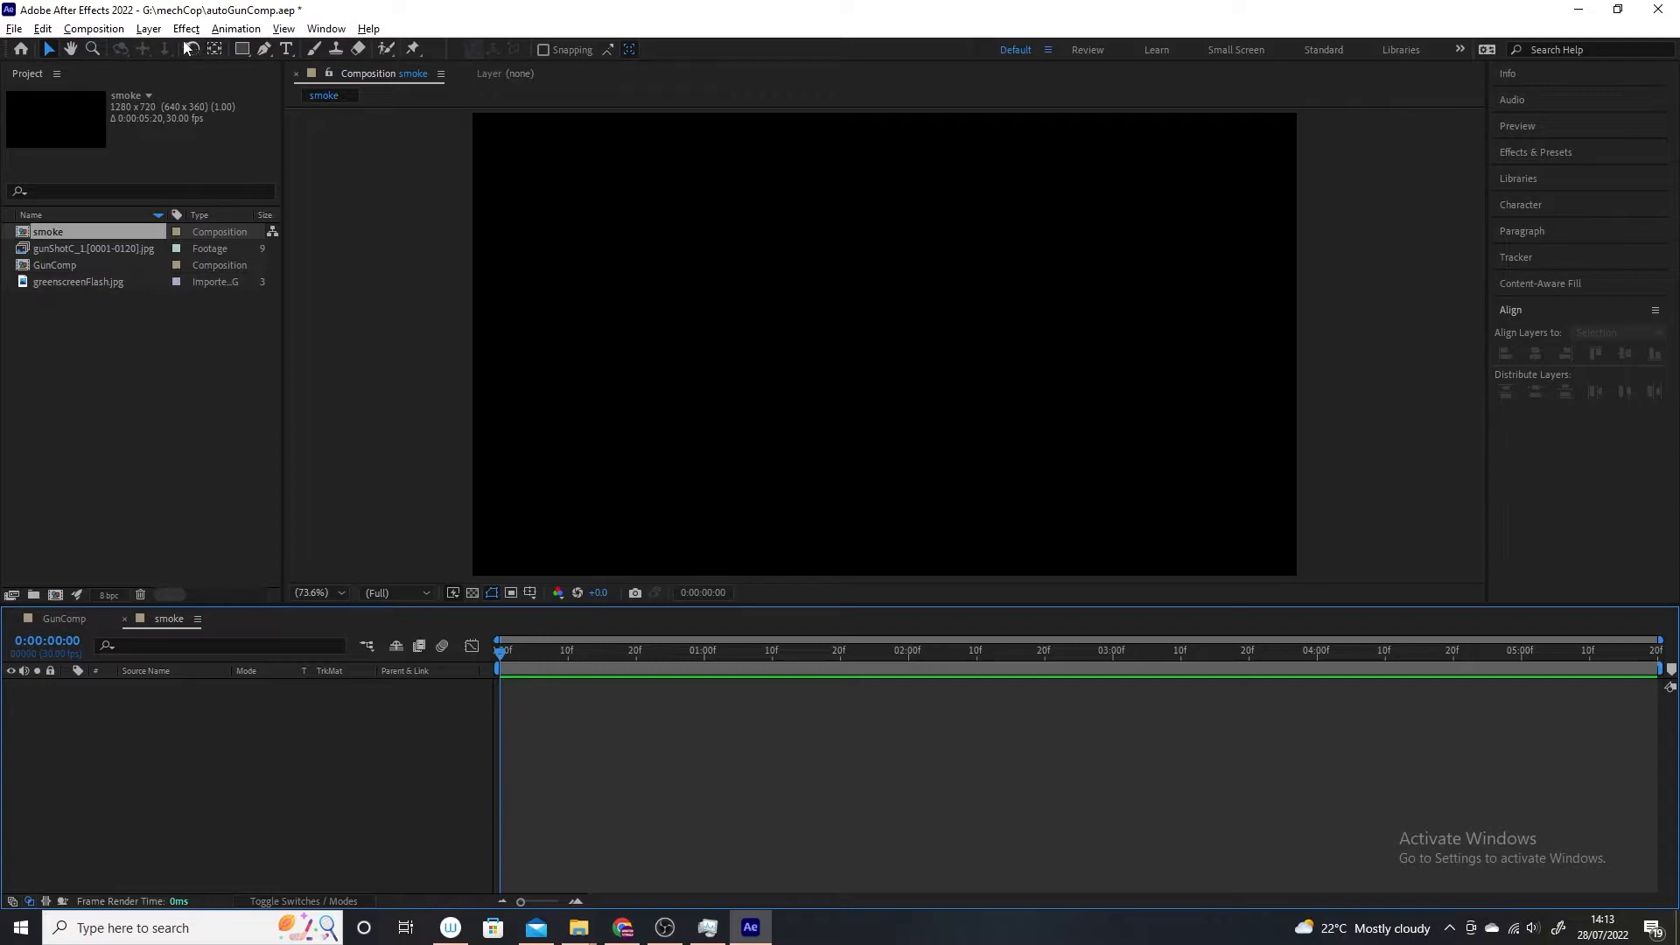
click(149, 29)
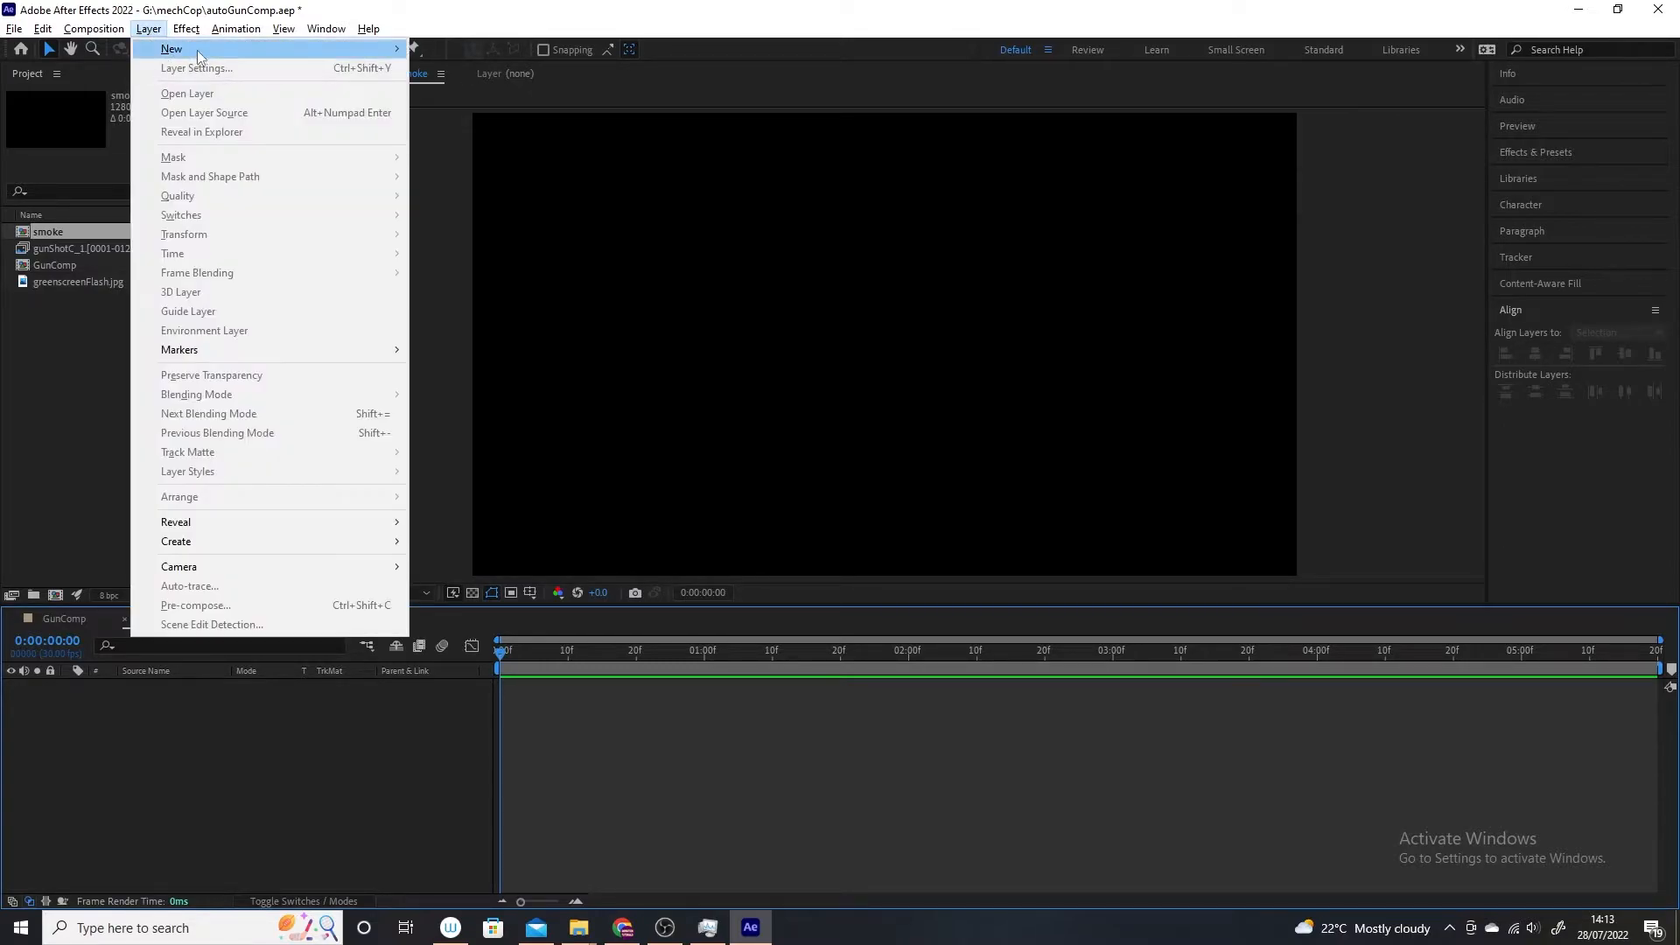
mouse_move(198, 54)
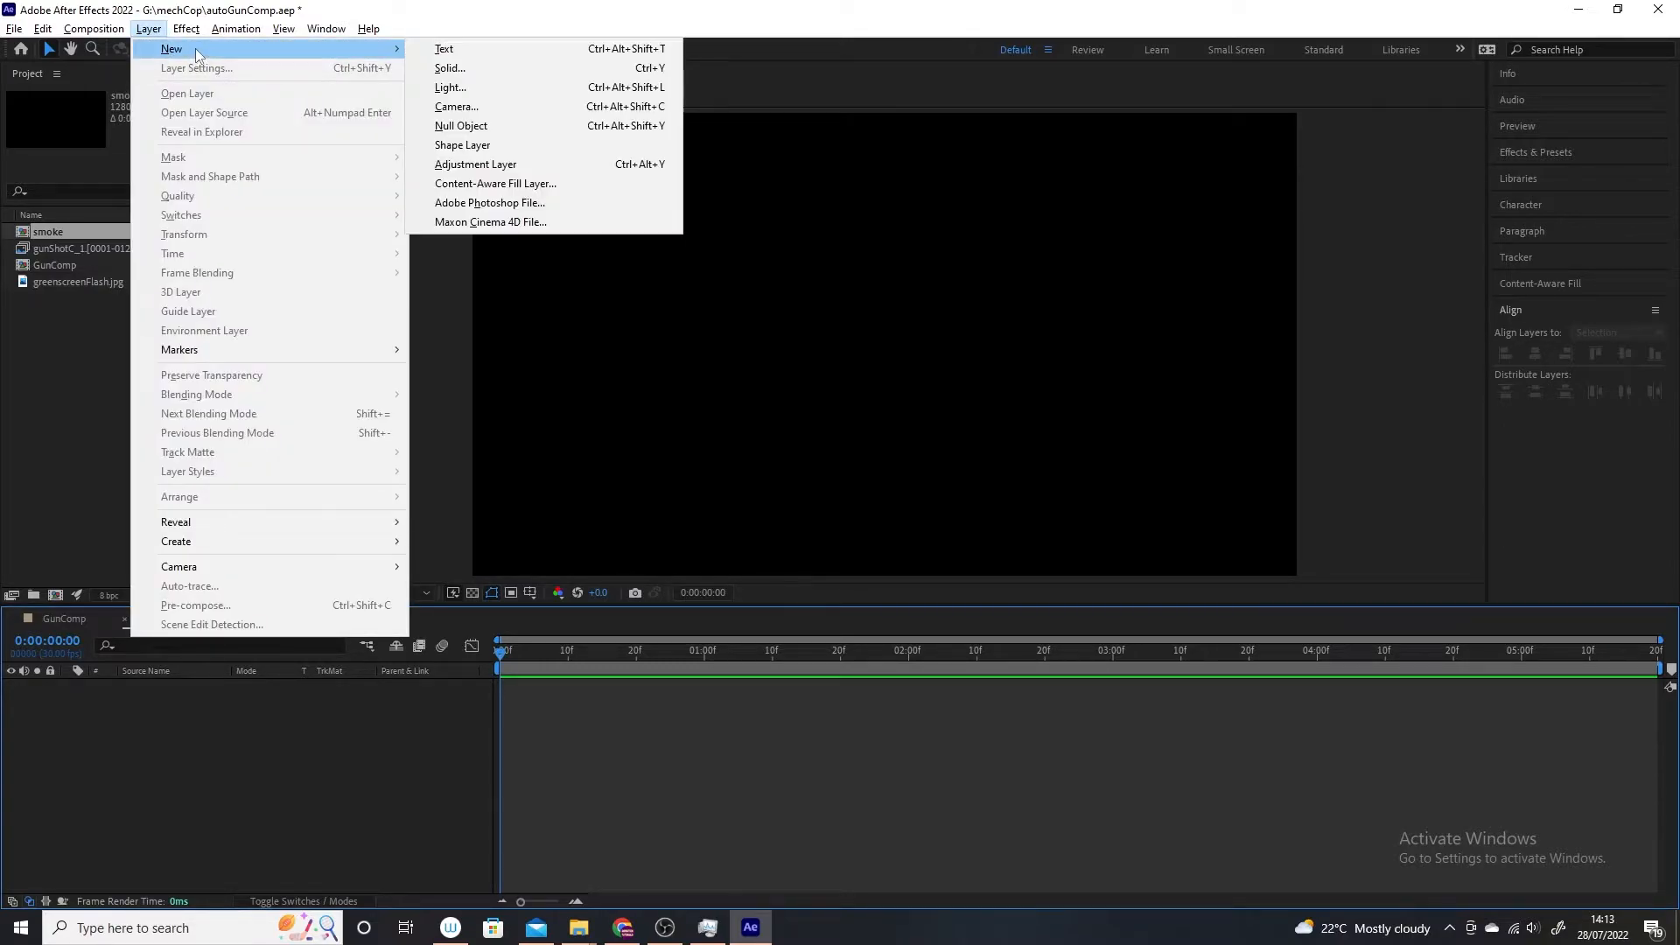
click(464, 68)
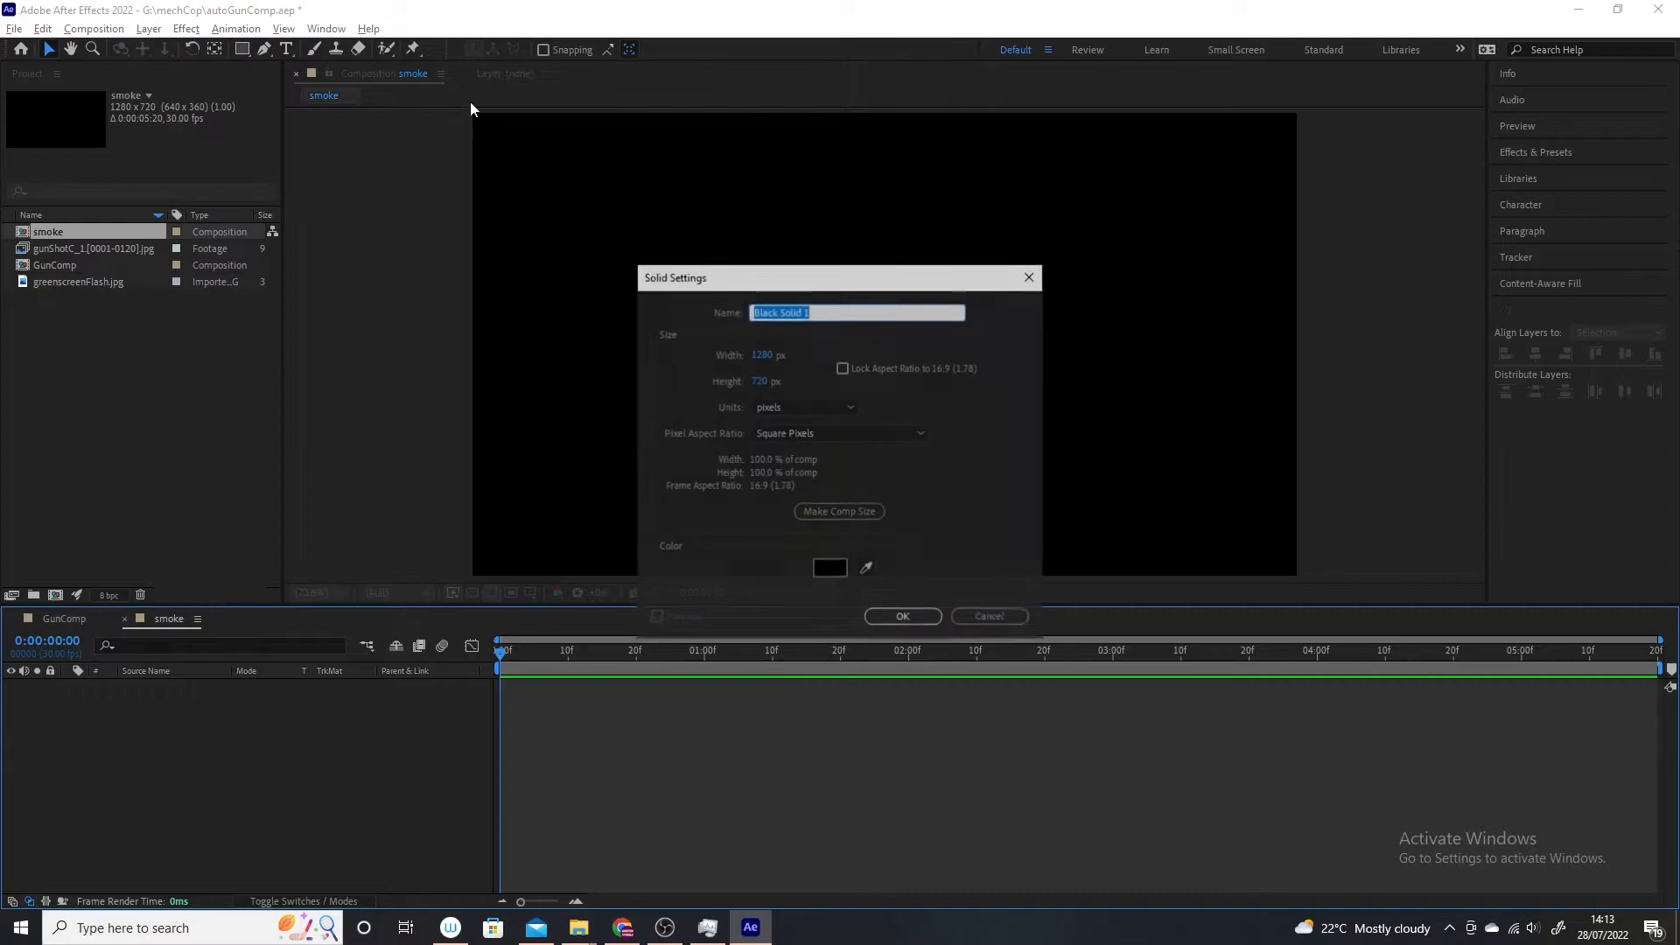
click(827, 570)
drag(660, 770, 679, 742)
click(1052, 547)
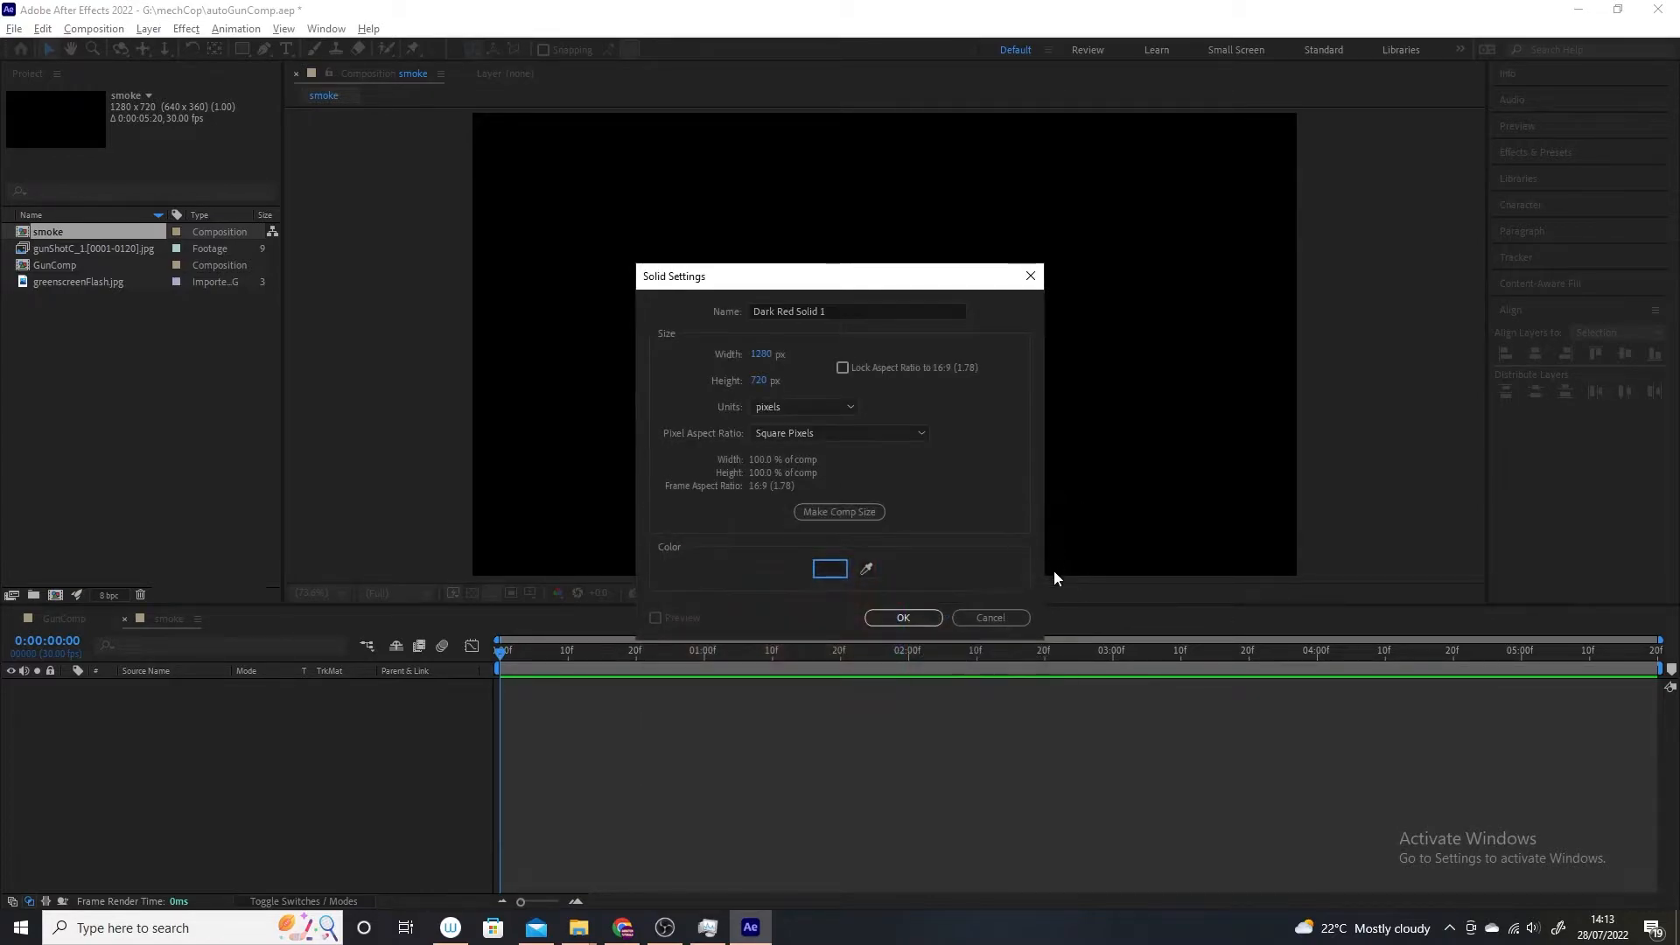
click(903, 618)
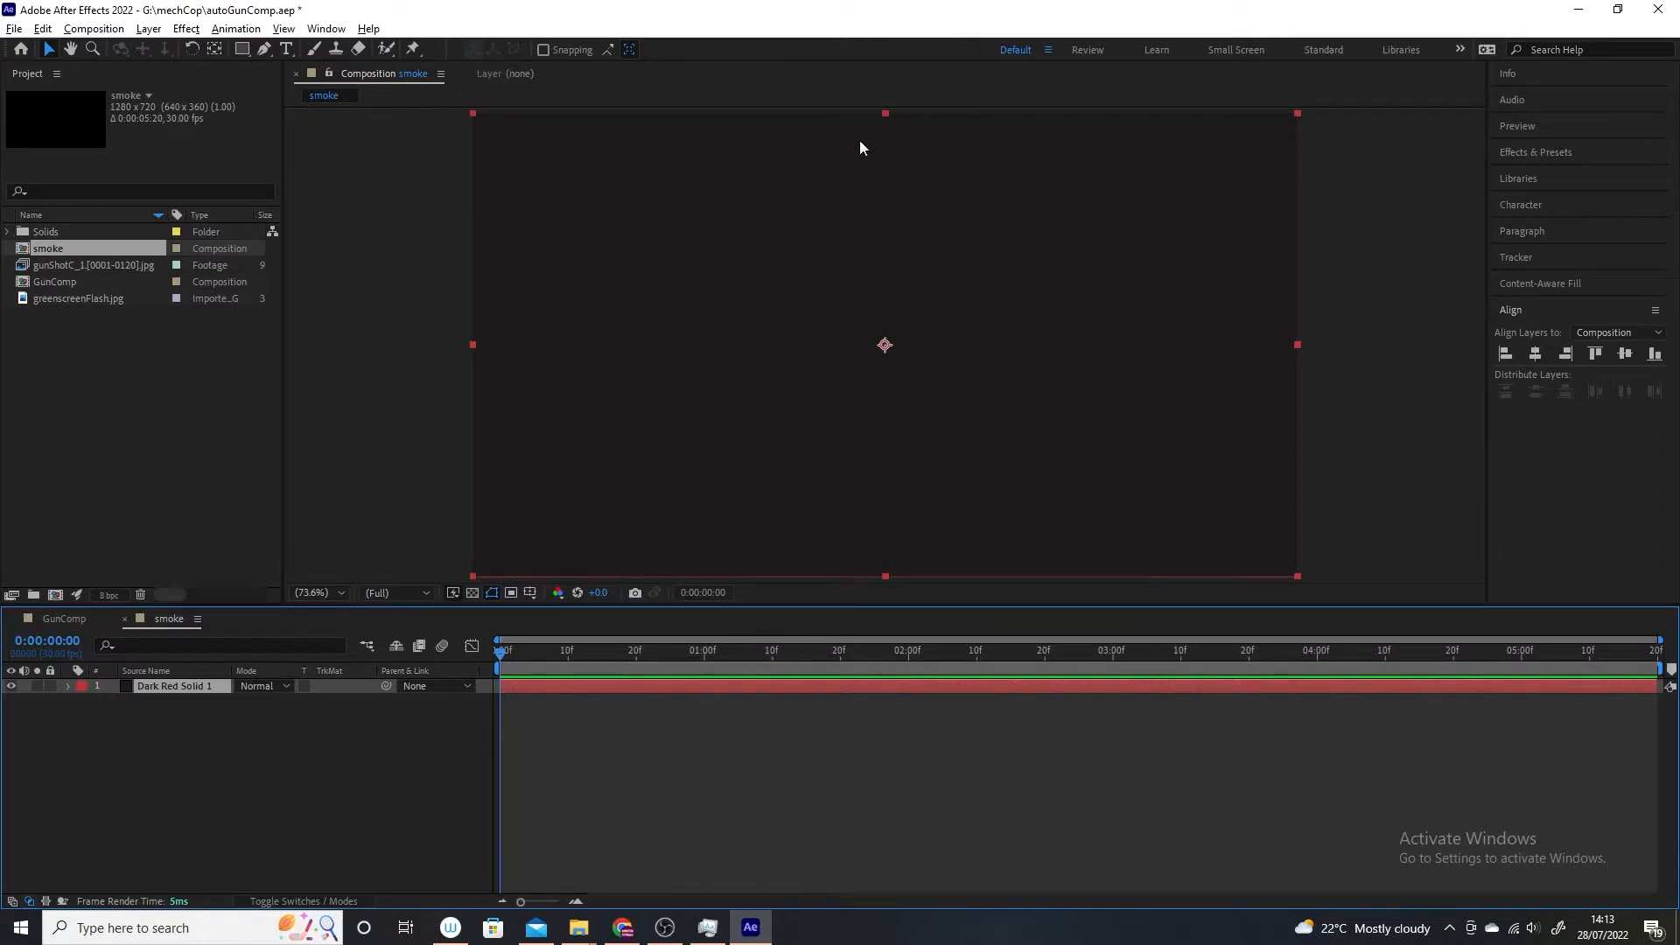
Step: Rename the dark solid layer in the smoke composition as smokeColour
double_click(167, 690)
right_click(164, 688)
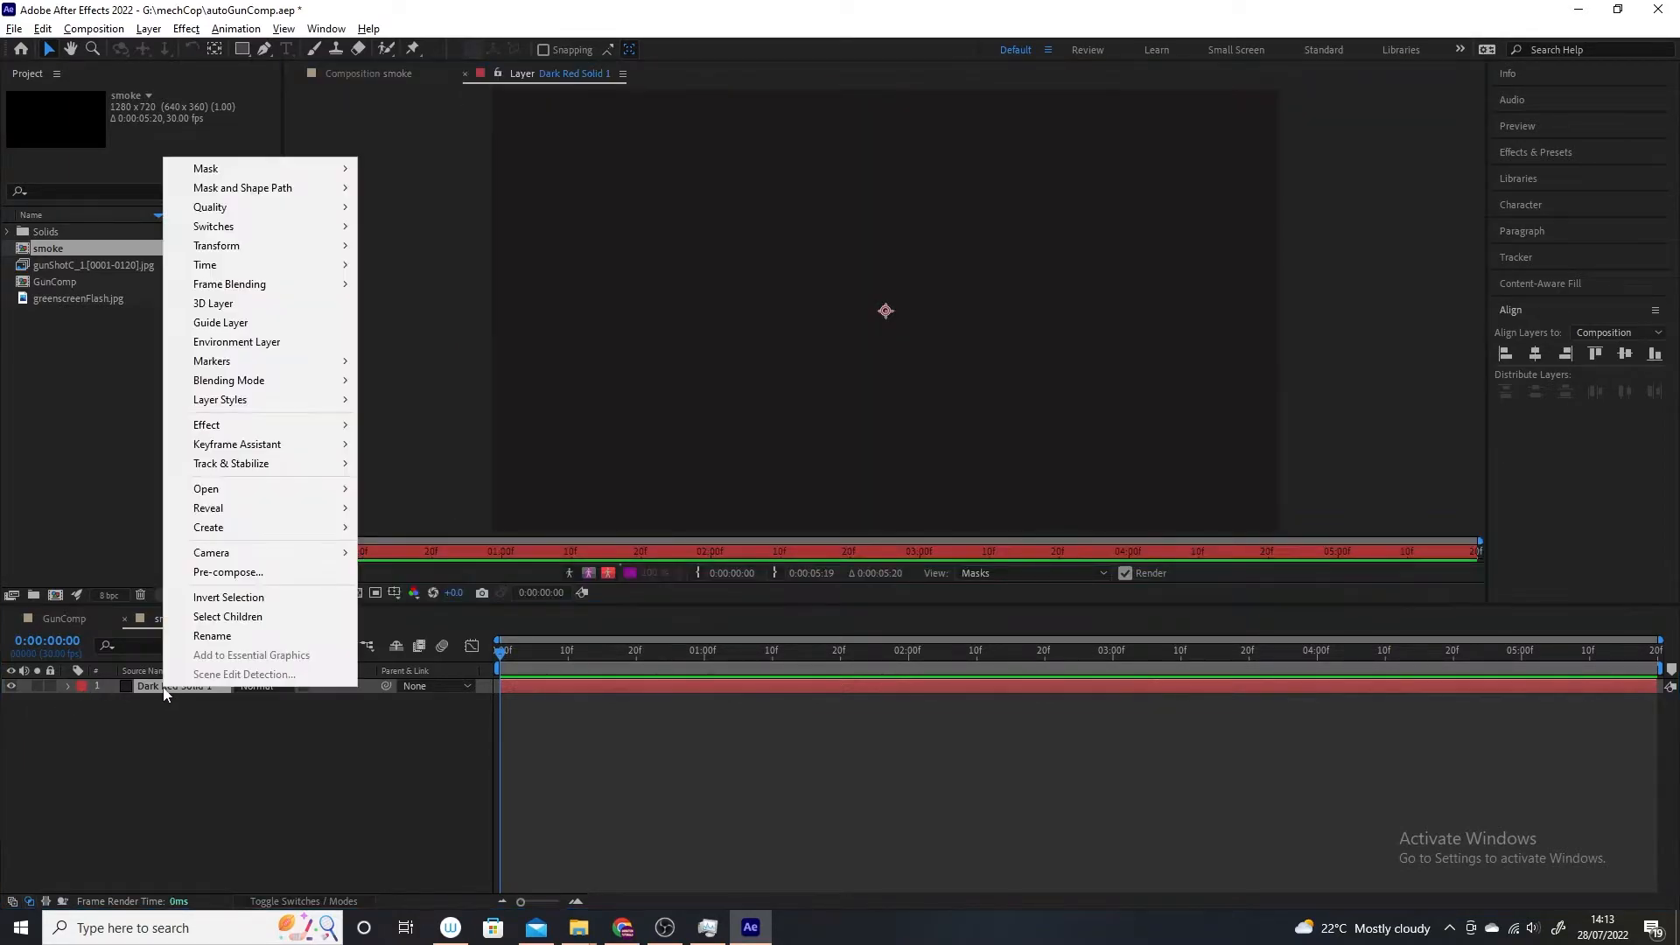
click(201, 640)
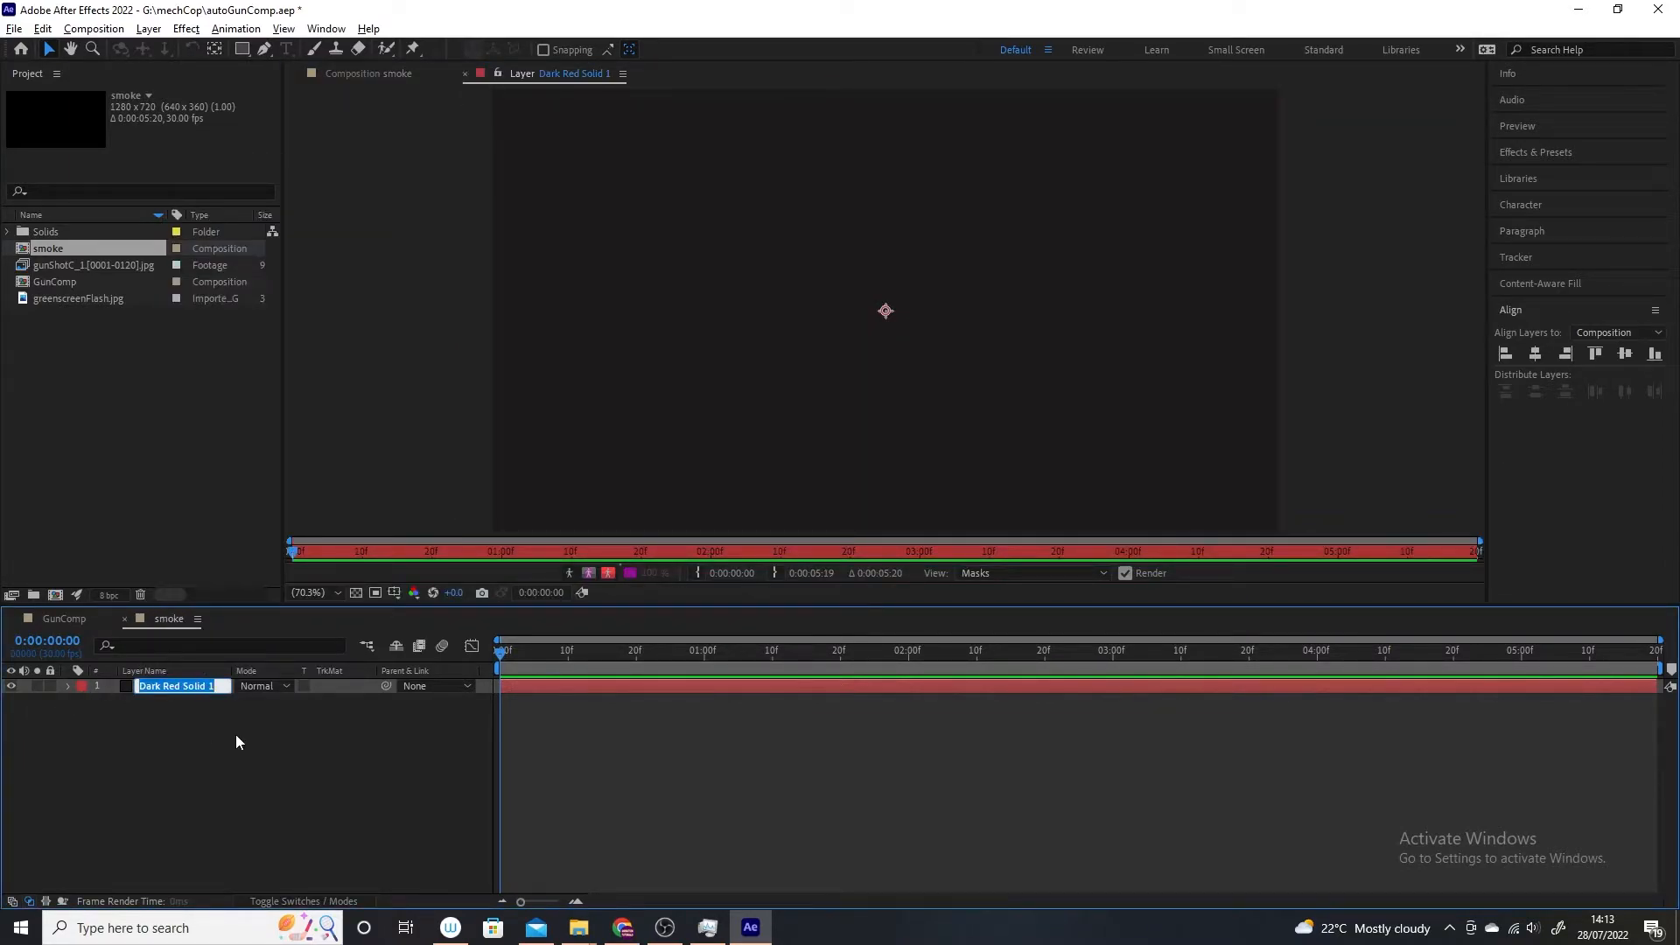
text(smokeColour)
key(Return)
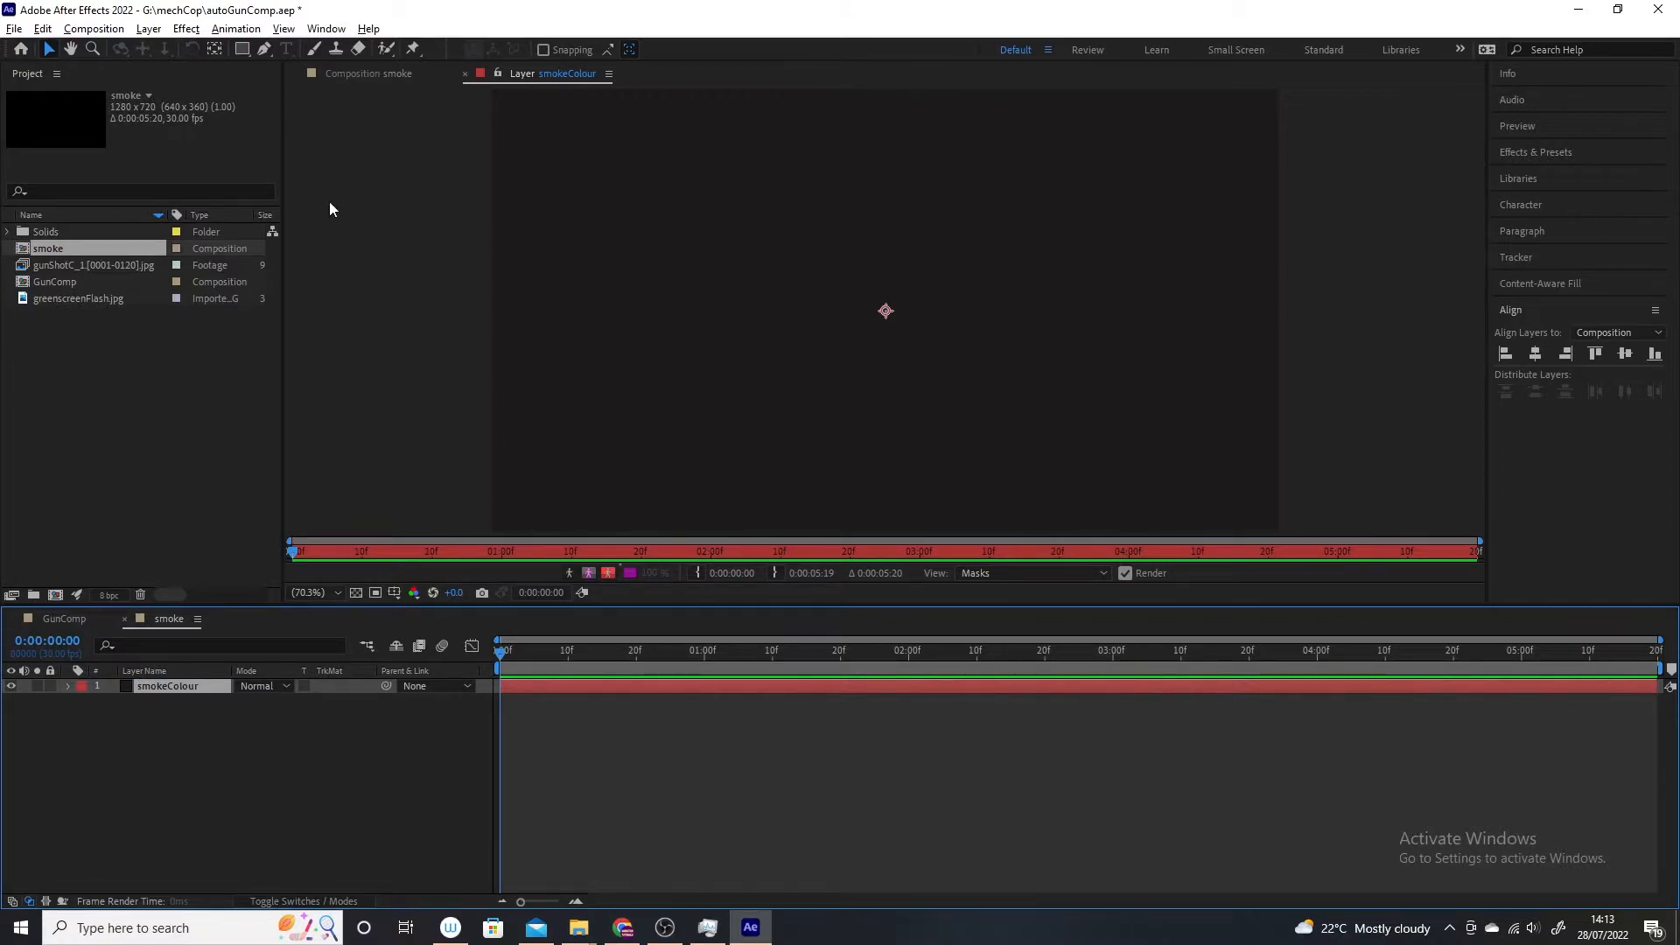
Step: Apply the Fractal Noise effect to the smokeColour layer in the smoke composition and re-enable the view refresh
click(363, 76)
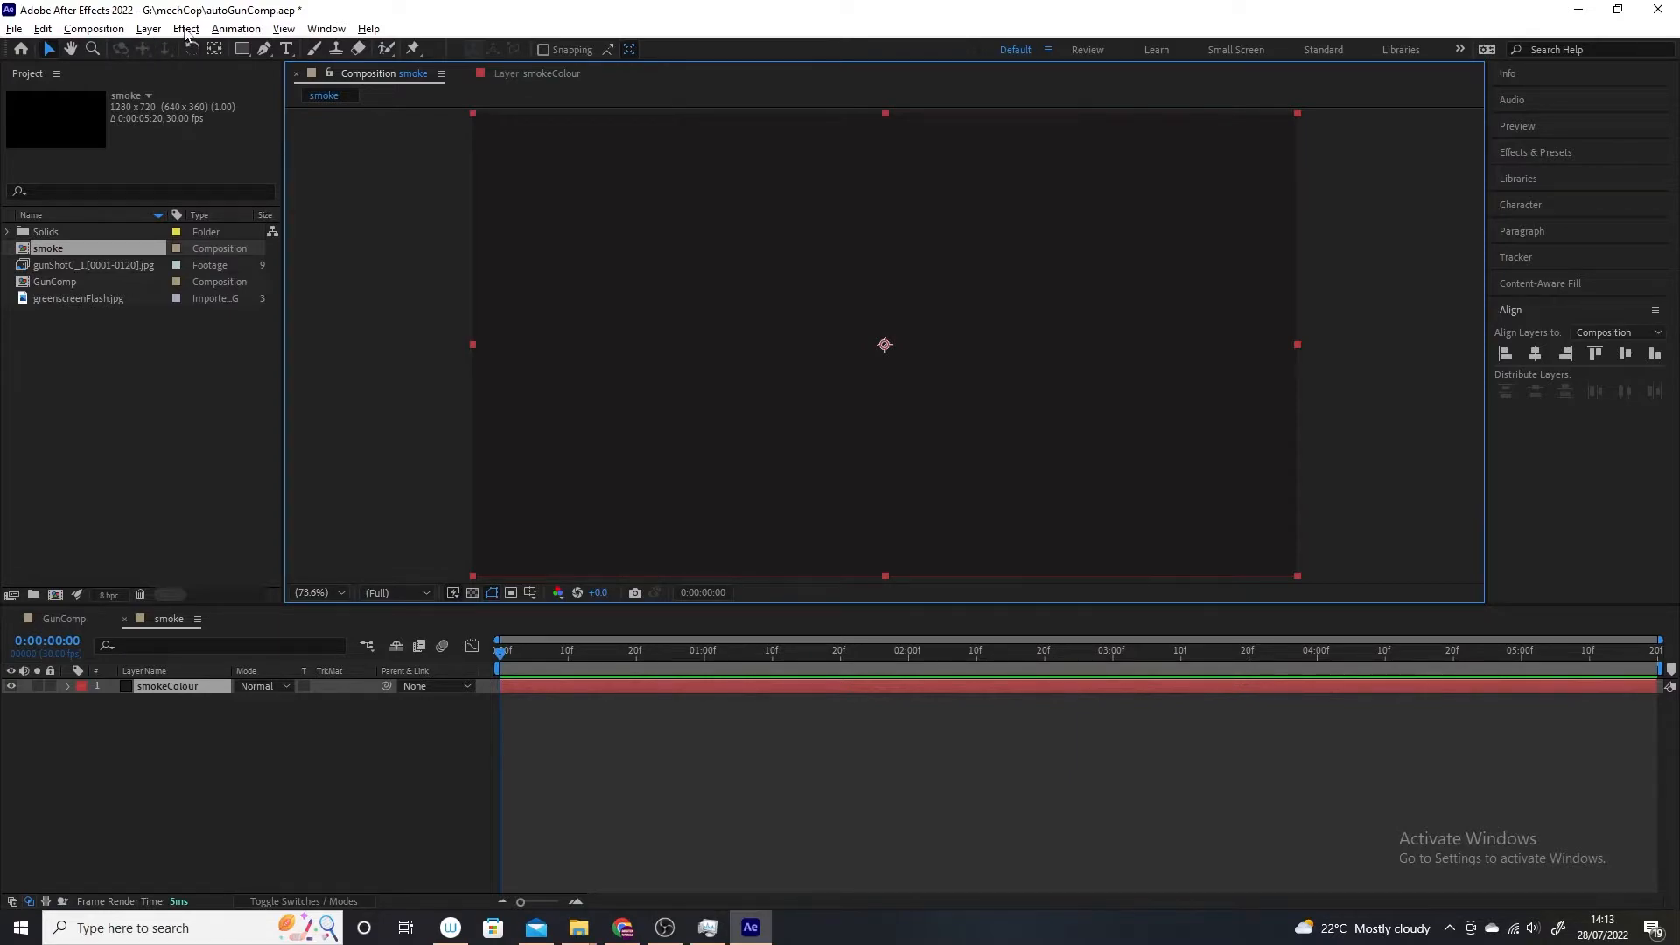
click(186, 32)
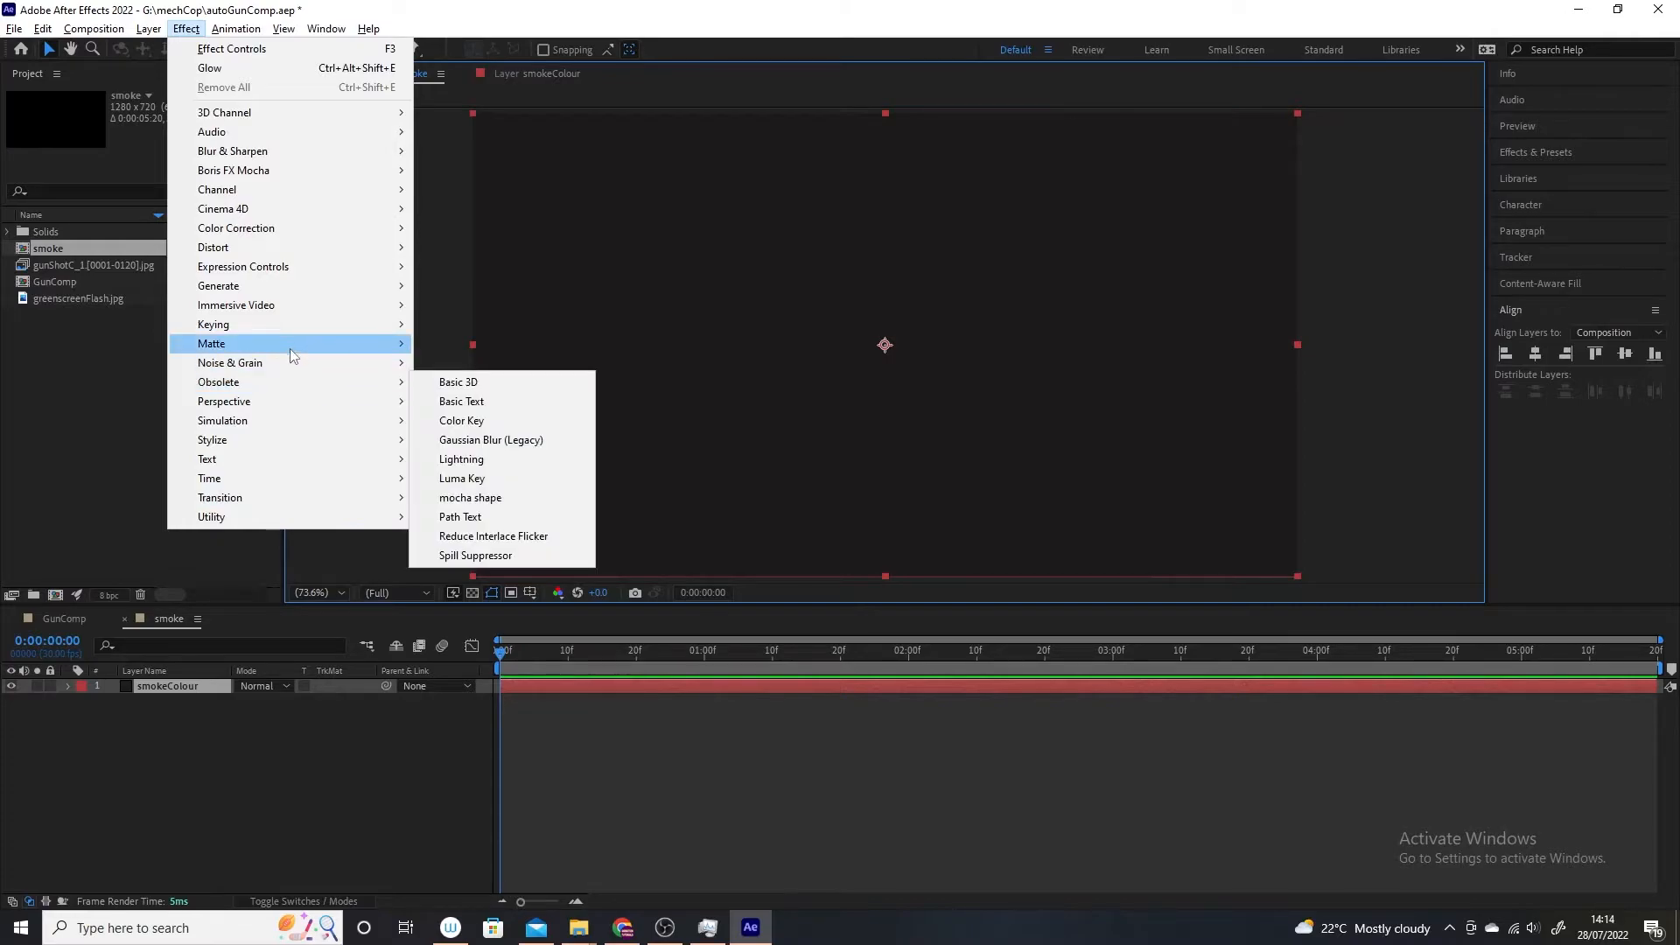
mouse_move(297, 362)
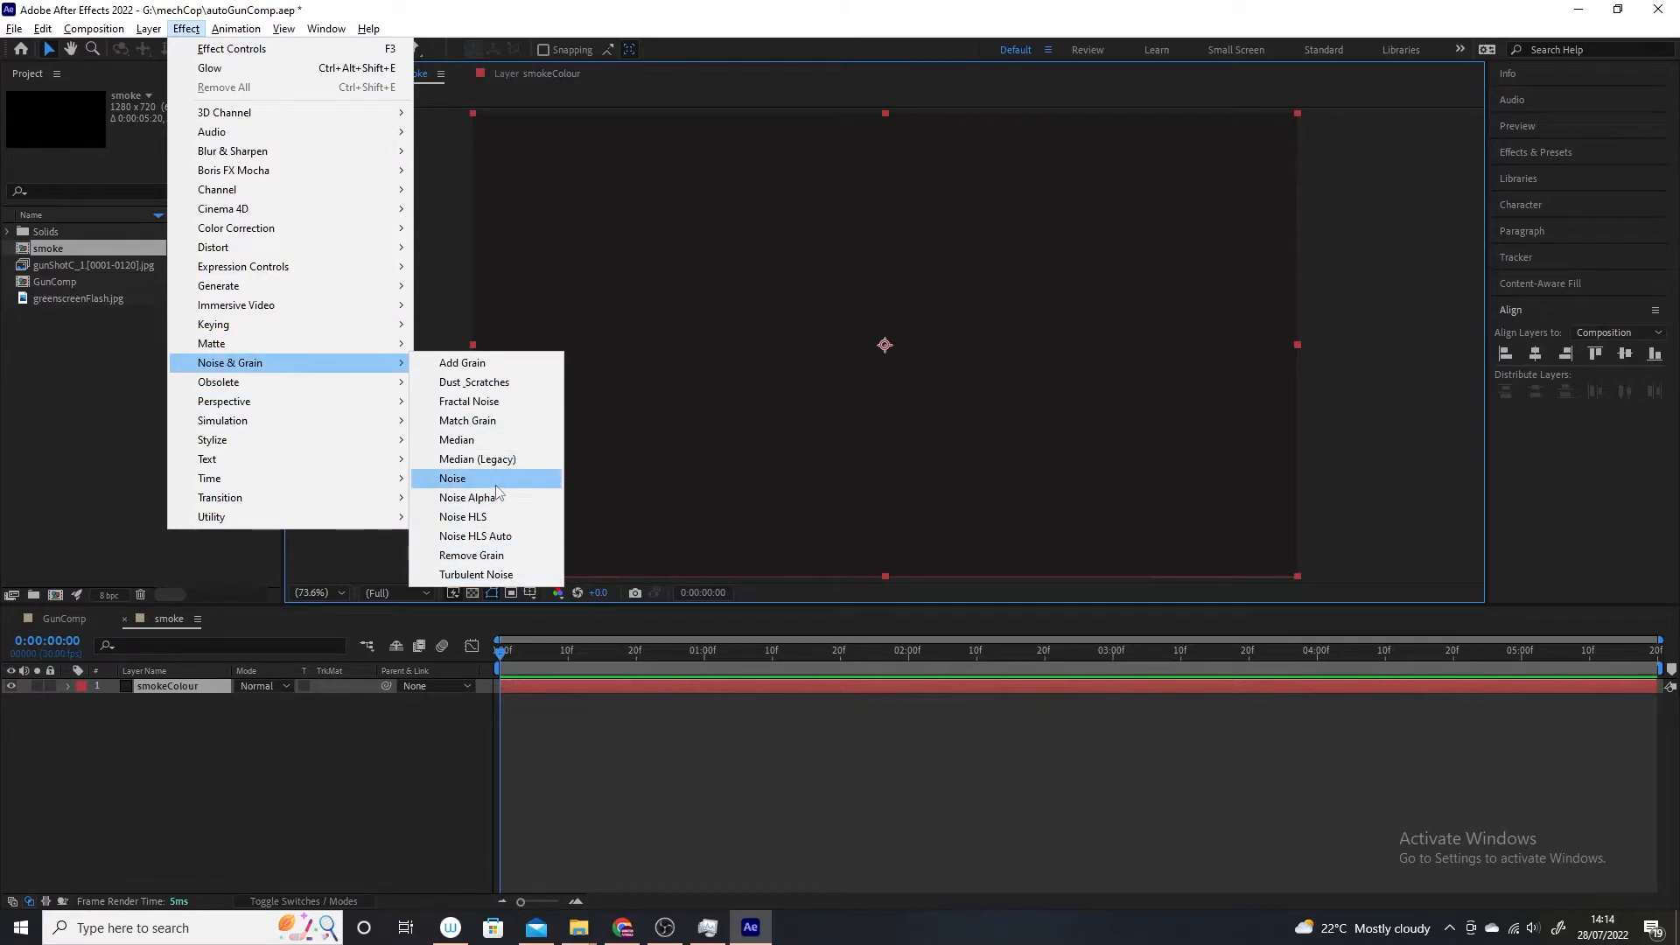
click(496, 402)
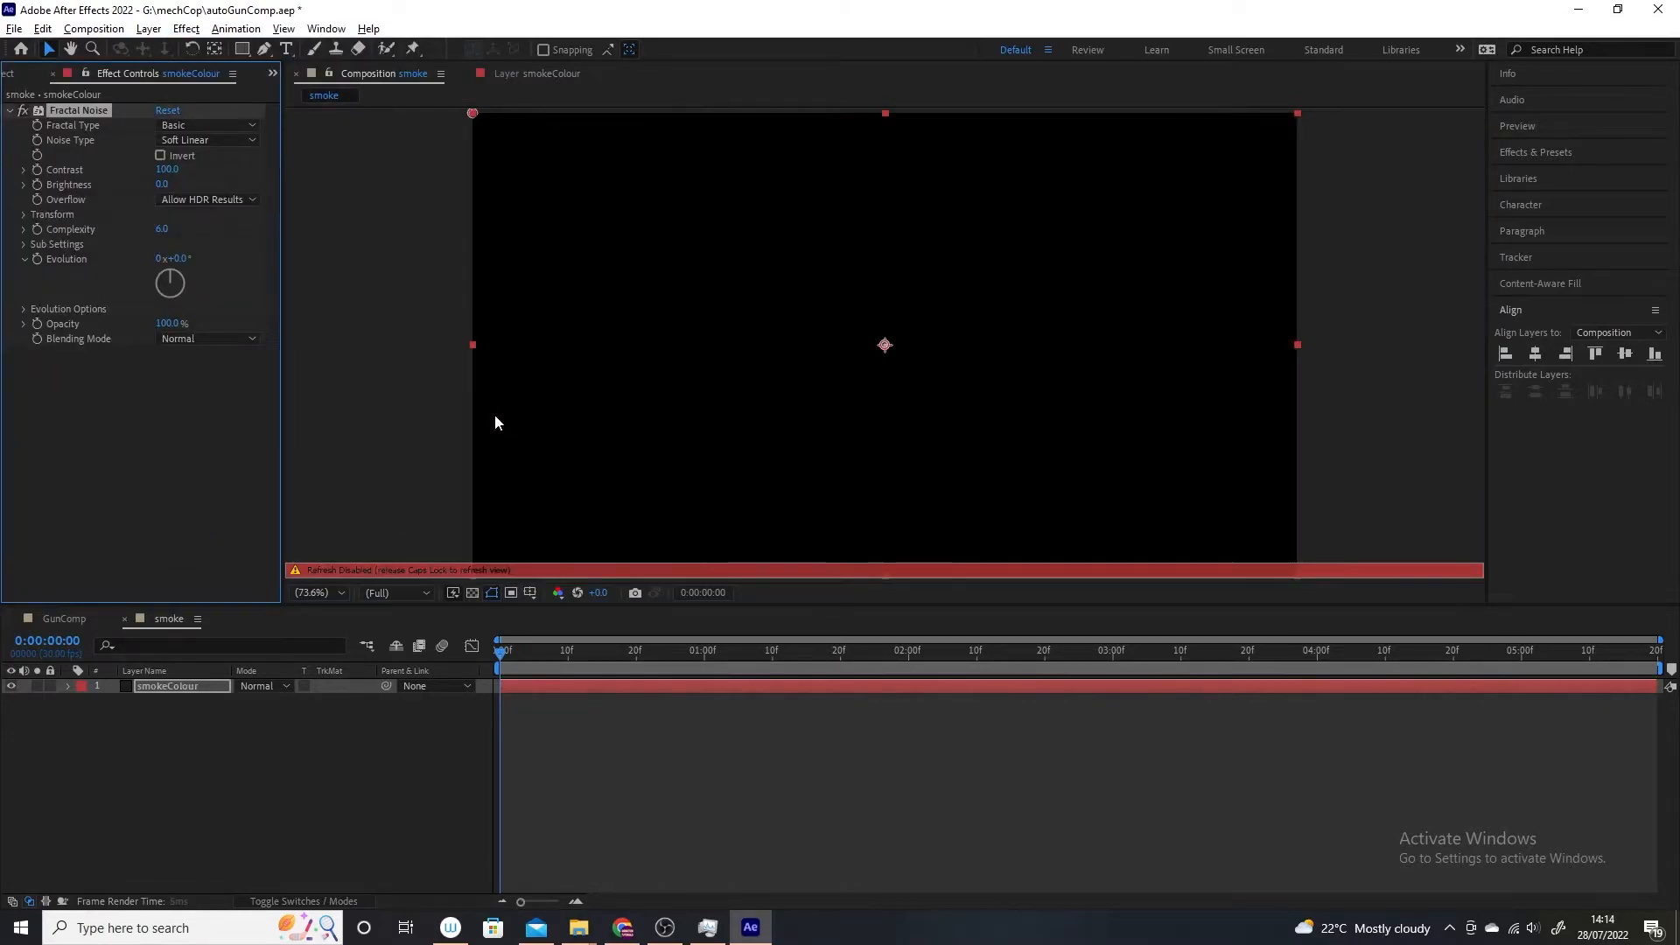
key(Caps_Lock)
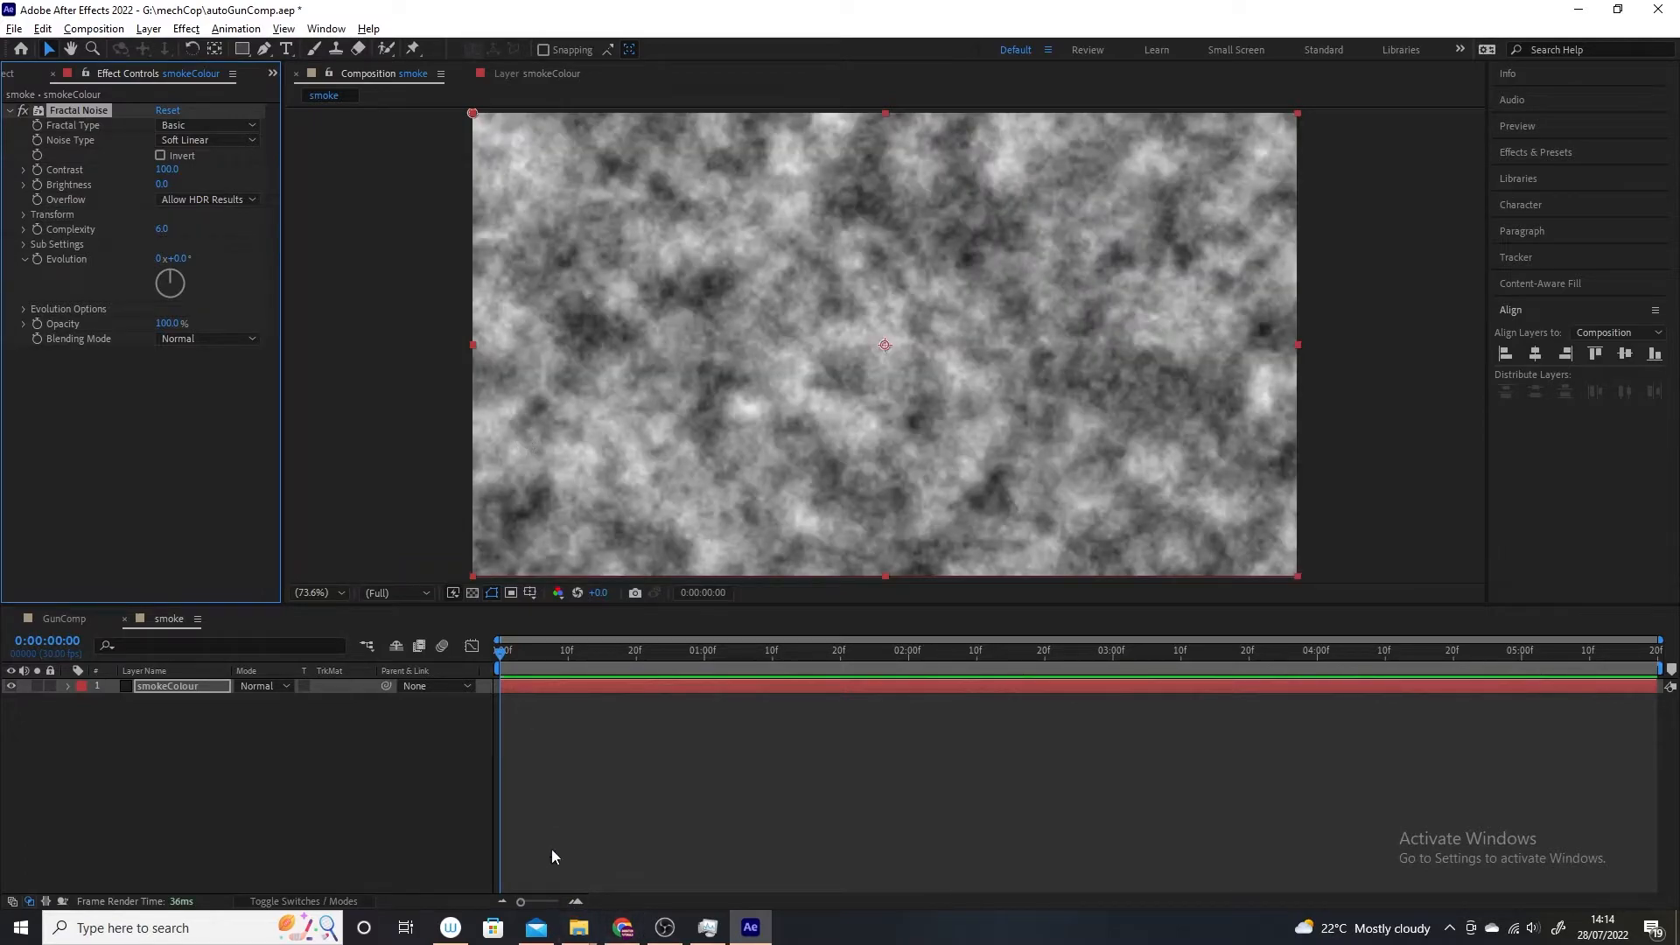
Step: Scale the smokeColour layer up uniformly to 147%
drag(507, 669, 428, 666)
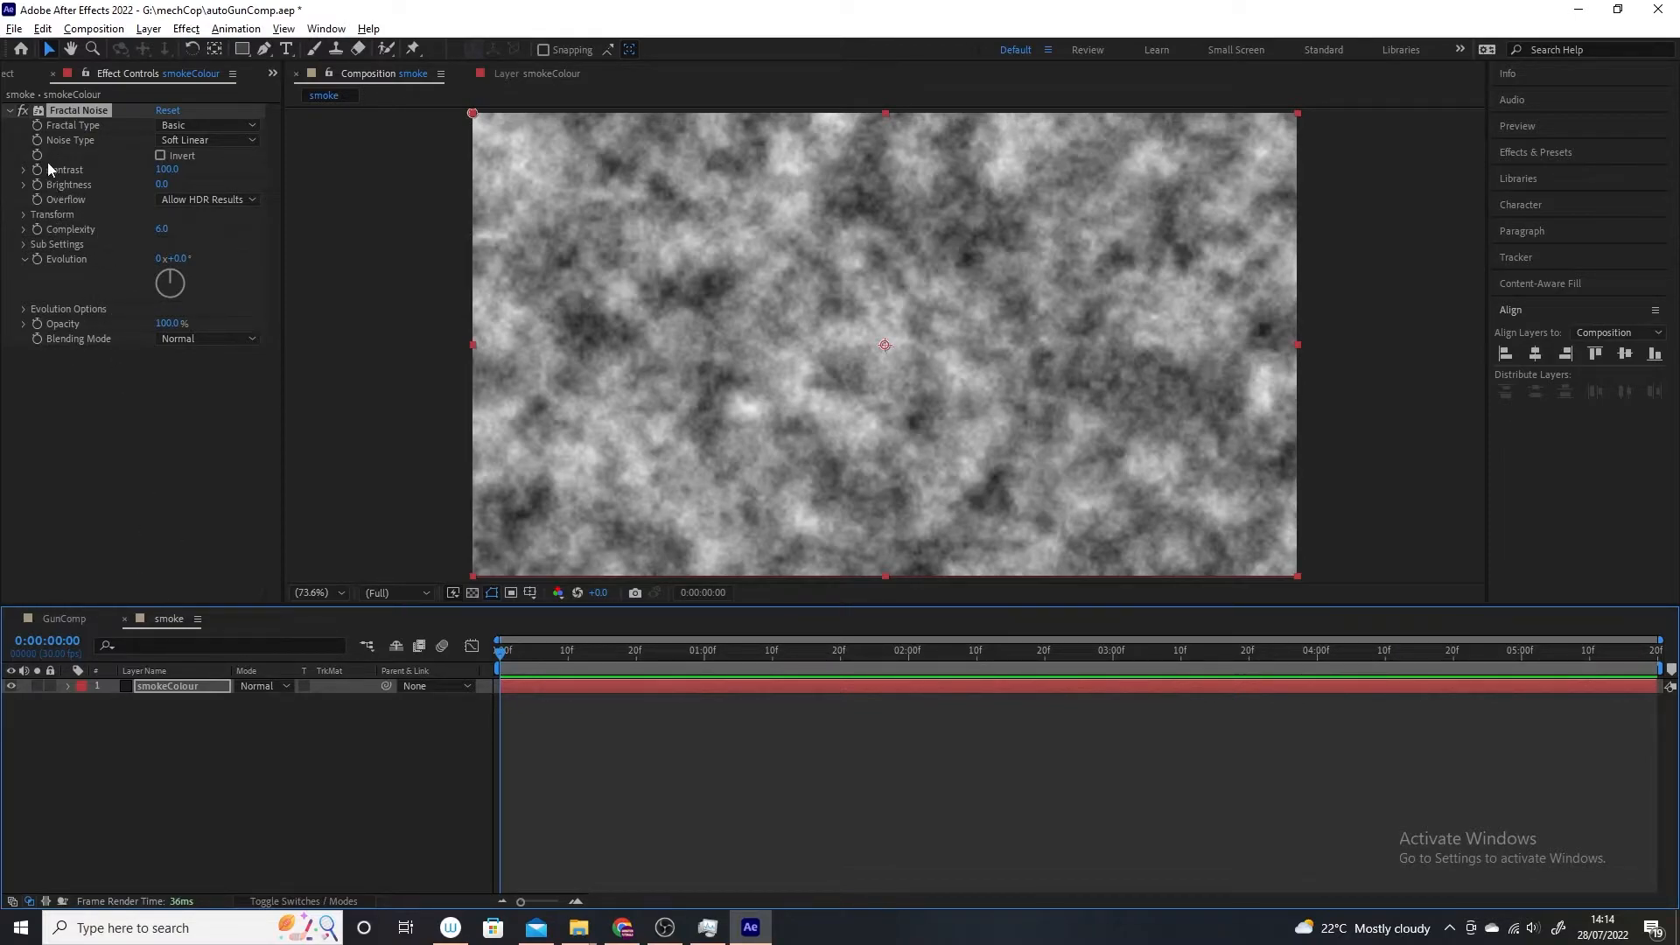
click(67, 687)
click(83, 716)
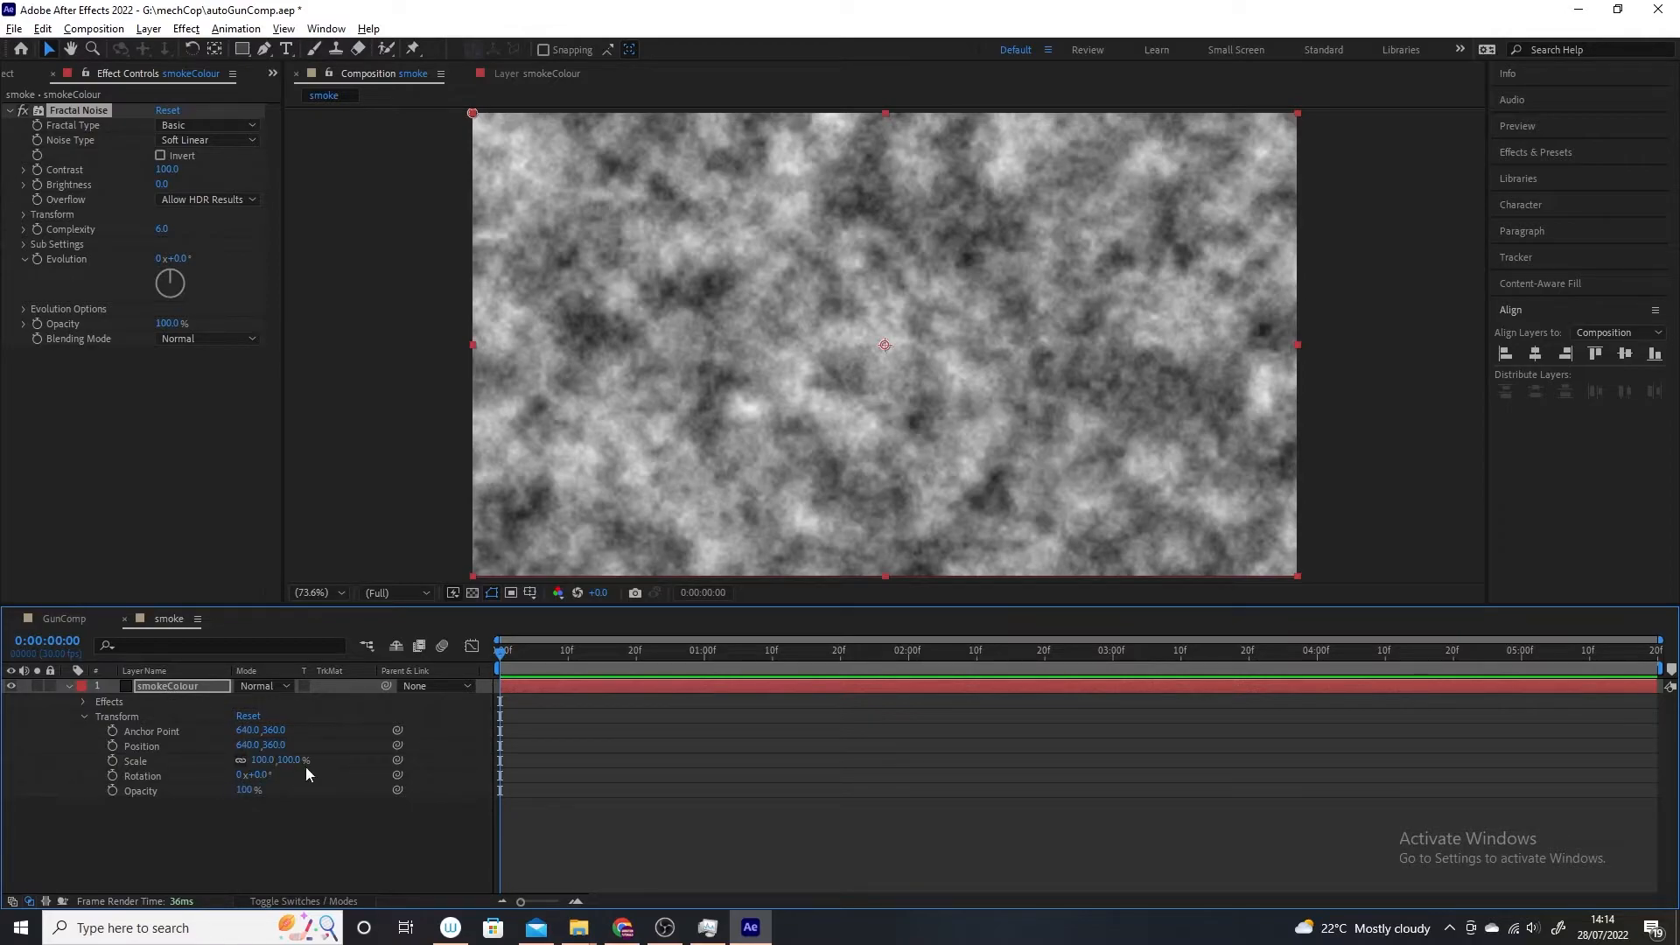
drag(292, 760, 331, 761)
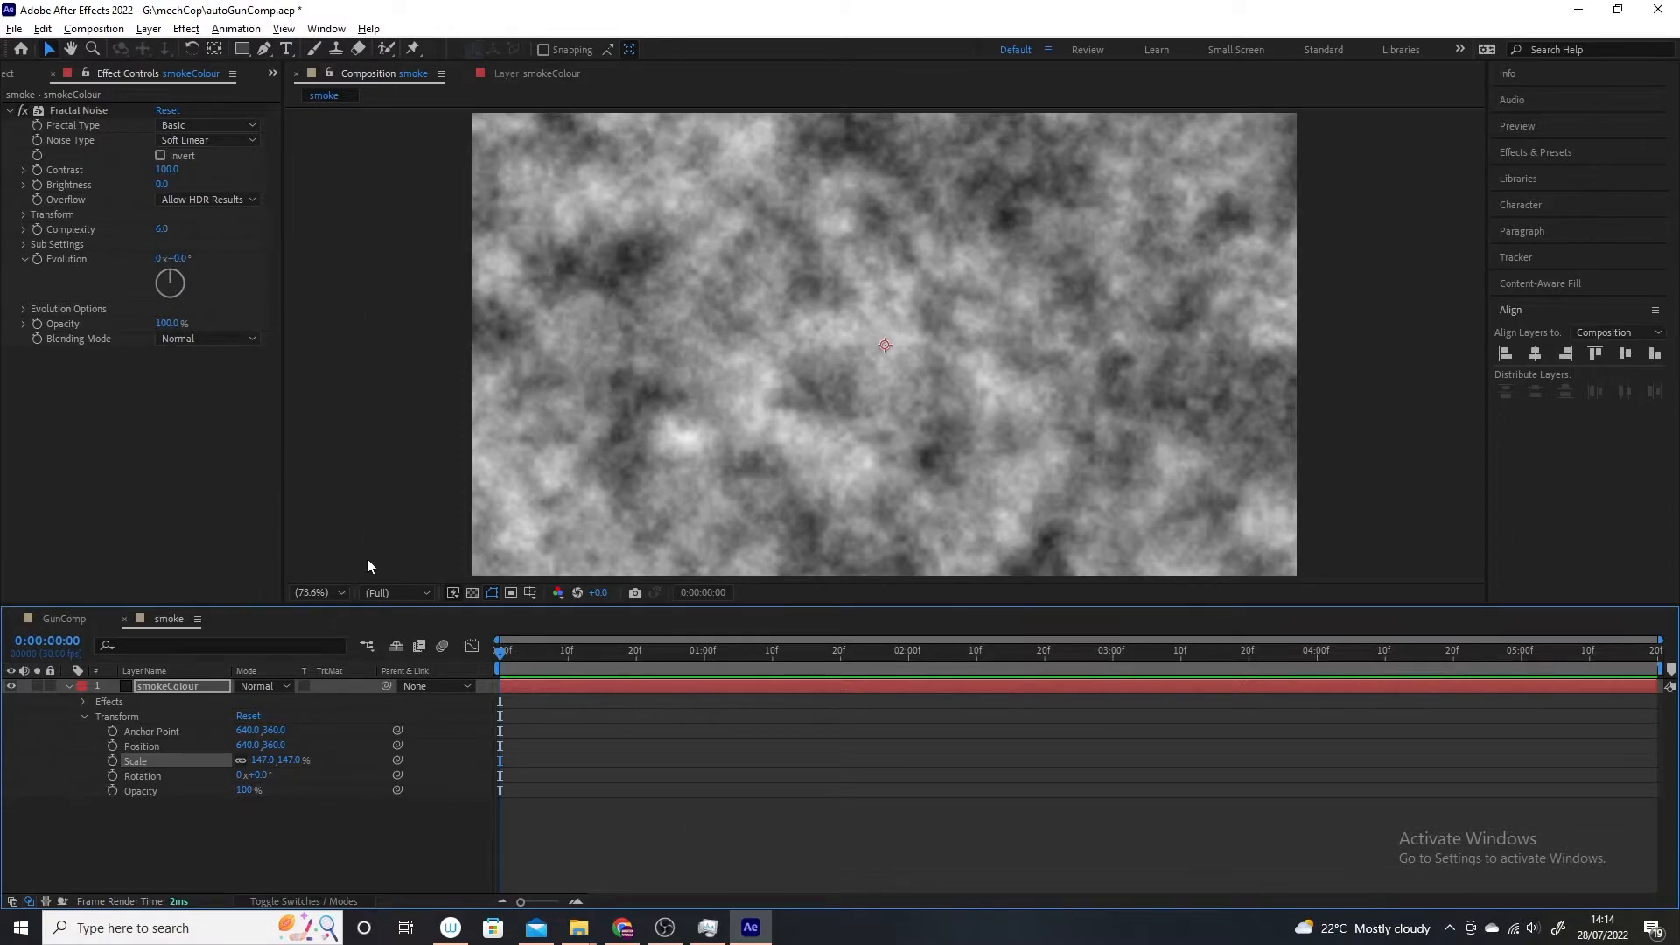
Step: Keyframe the Fractal Noise Evolution from 0 revolutions at 0:00:00:00 to 10 revolutions at 0:00:05:19
click(37, 257)
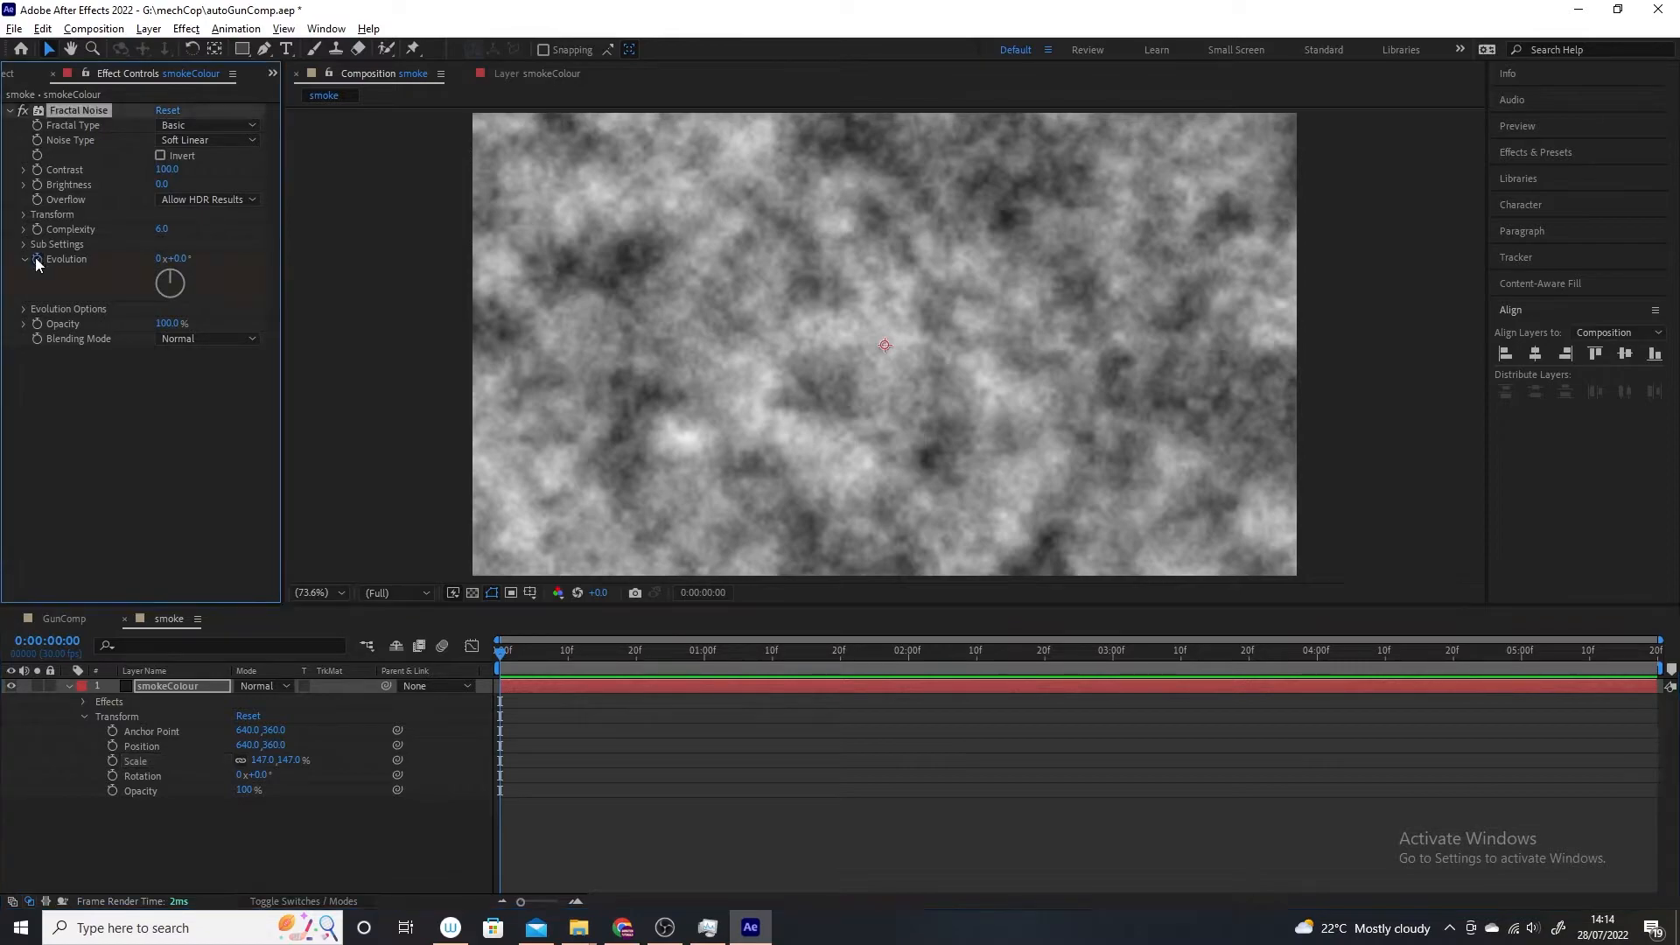
drag(503, 658, 1652, 656)
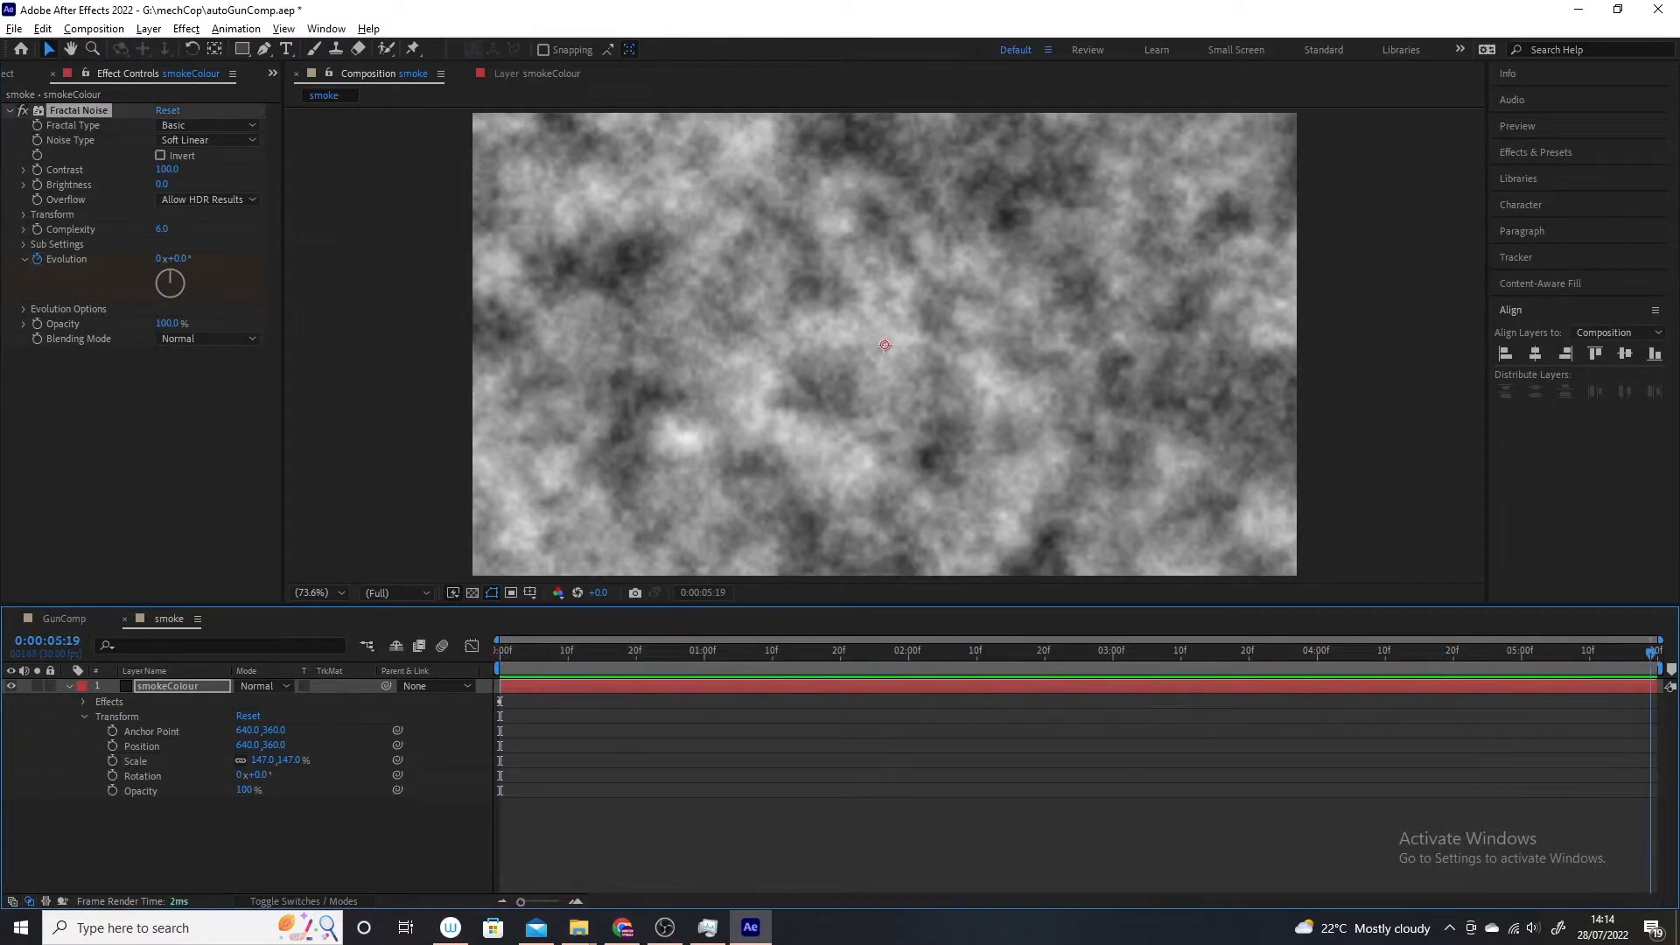
click(160, 258)
text(10)
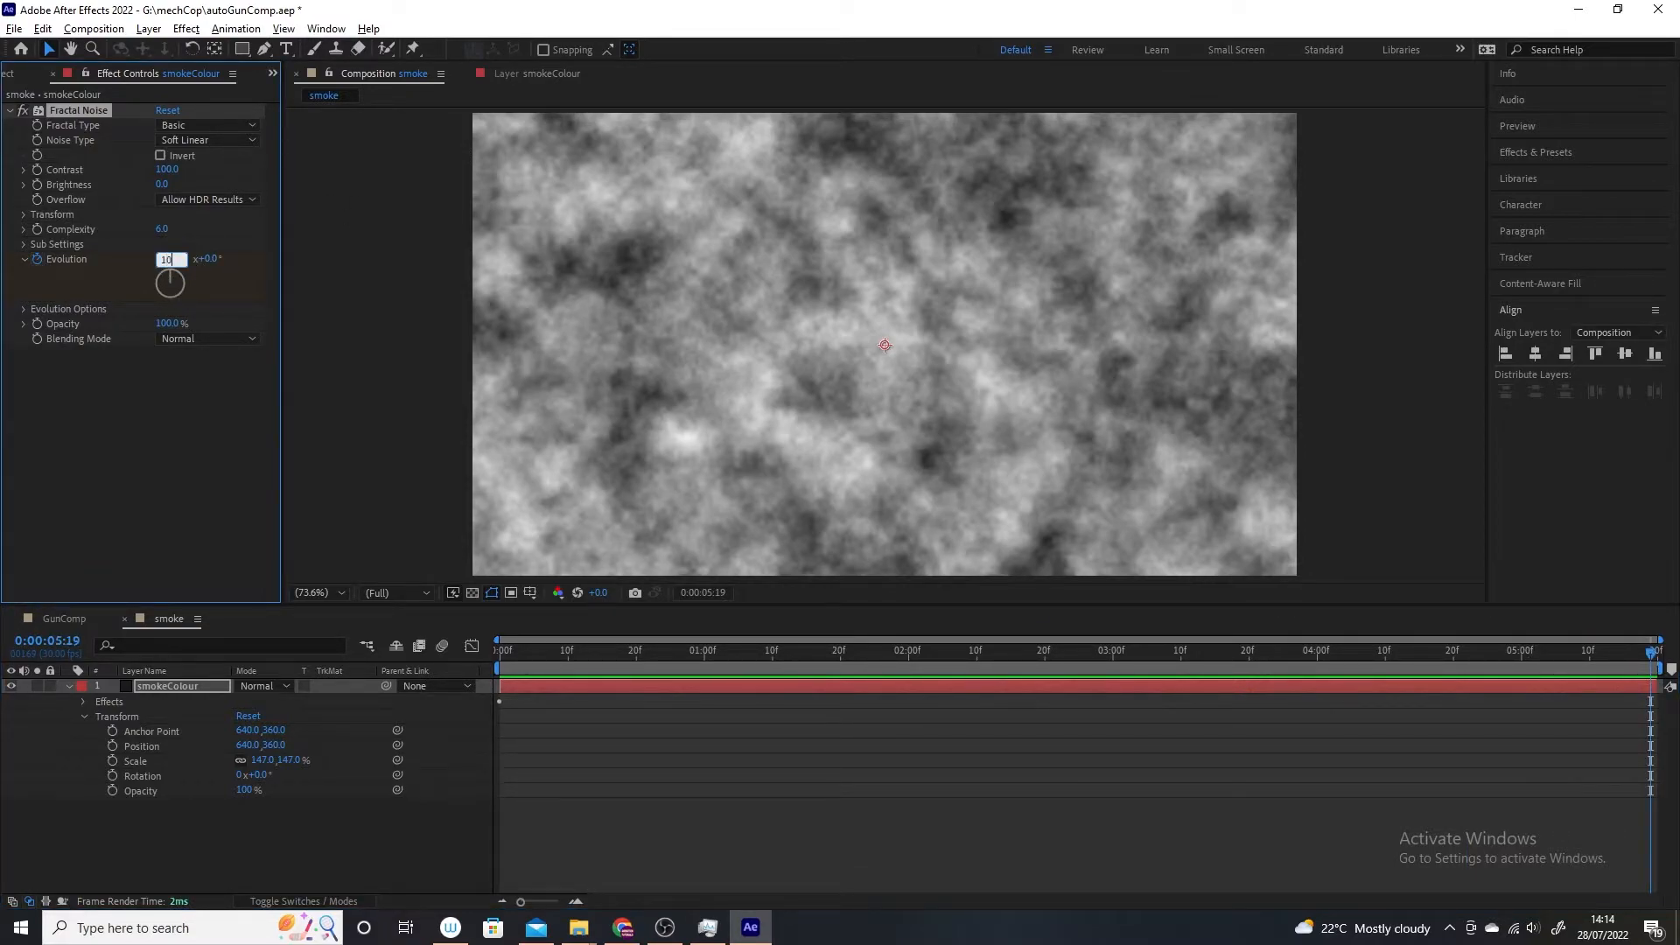
key(Return)
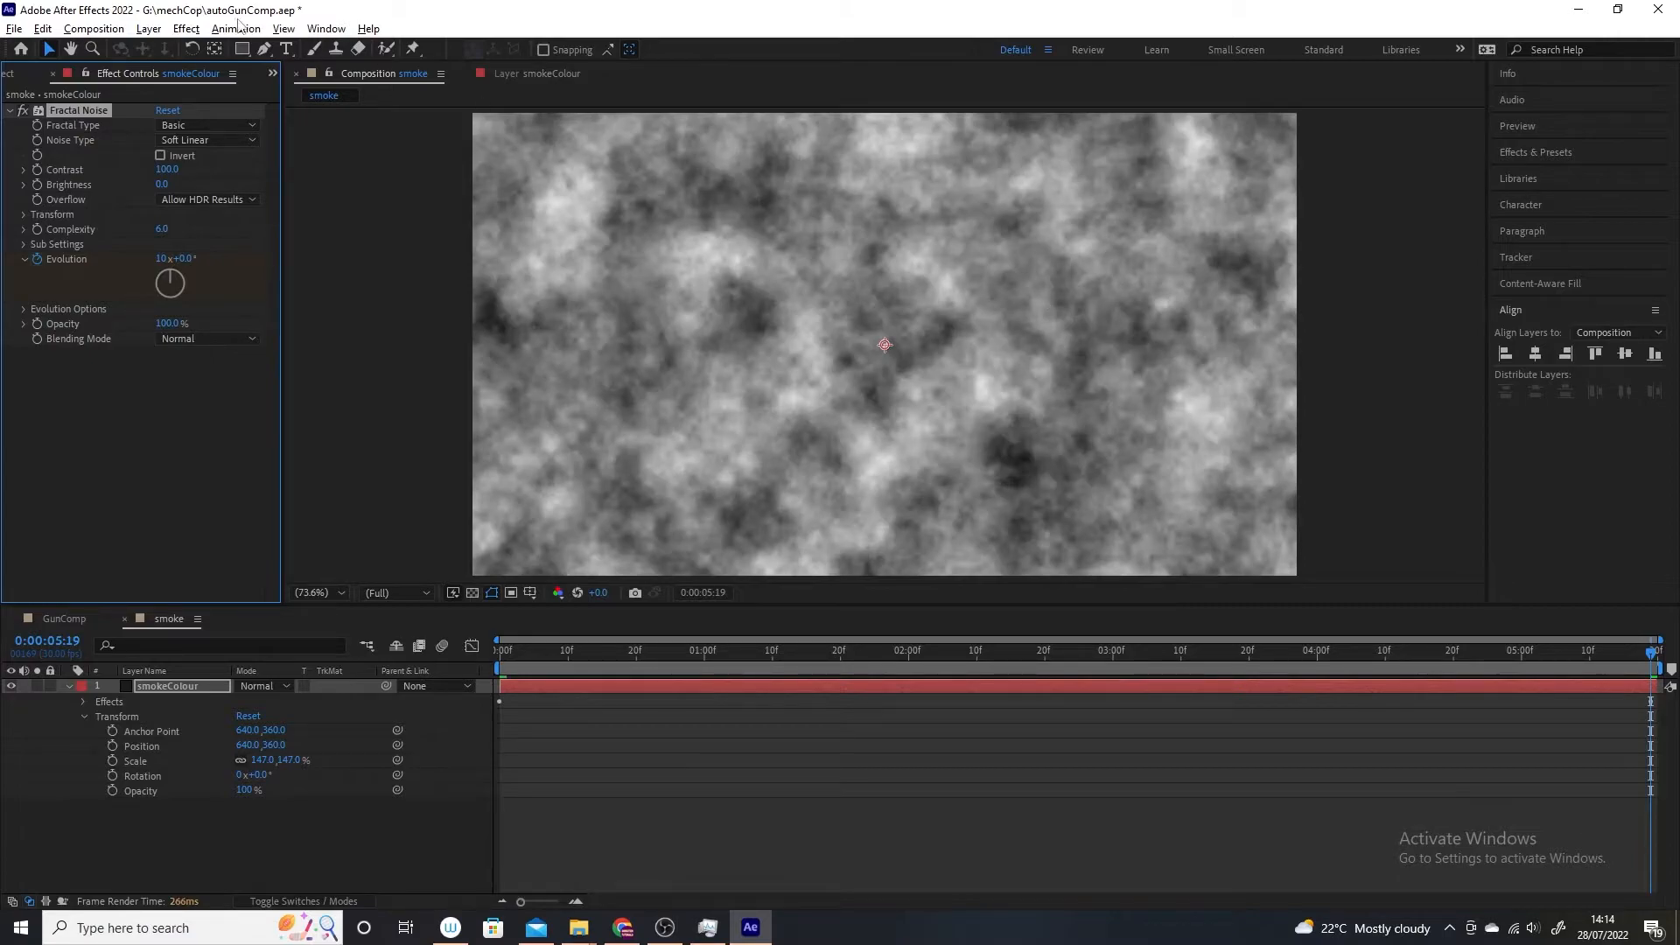
Step: Preview the smoke composition from 0:00:00:00 to check the evolving noise
click(1642, 653)
drag(1632, 655, 464, 711)
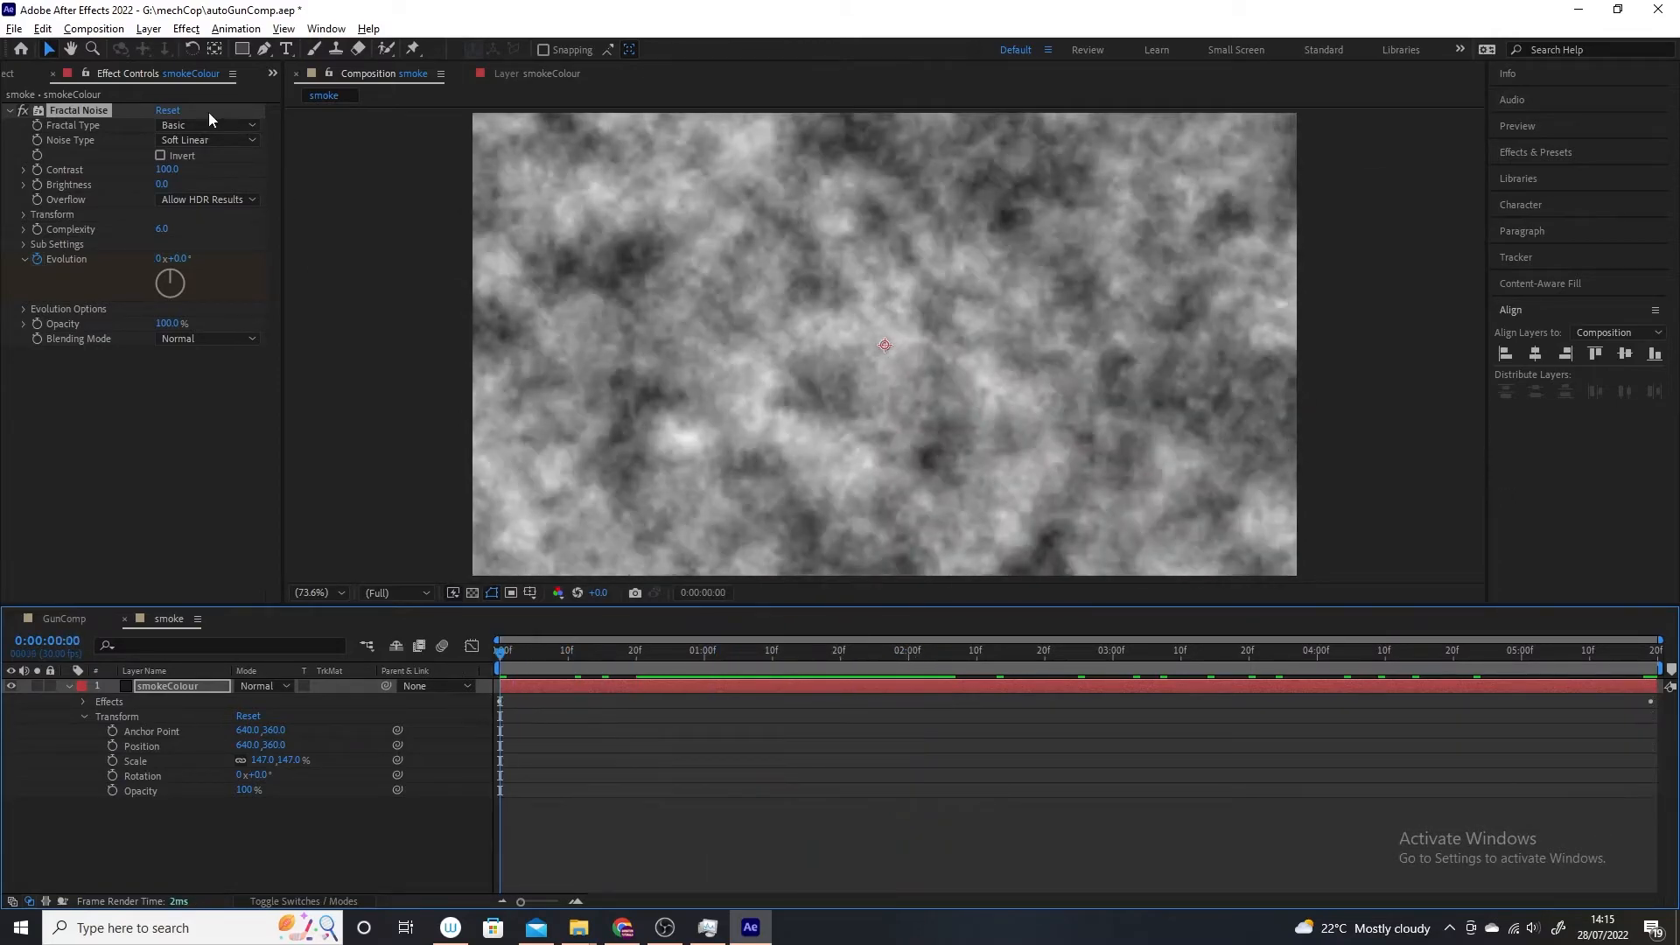
click(93, 28)
mouse_move(218, 224)
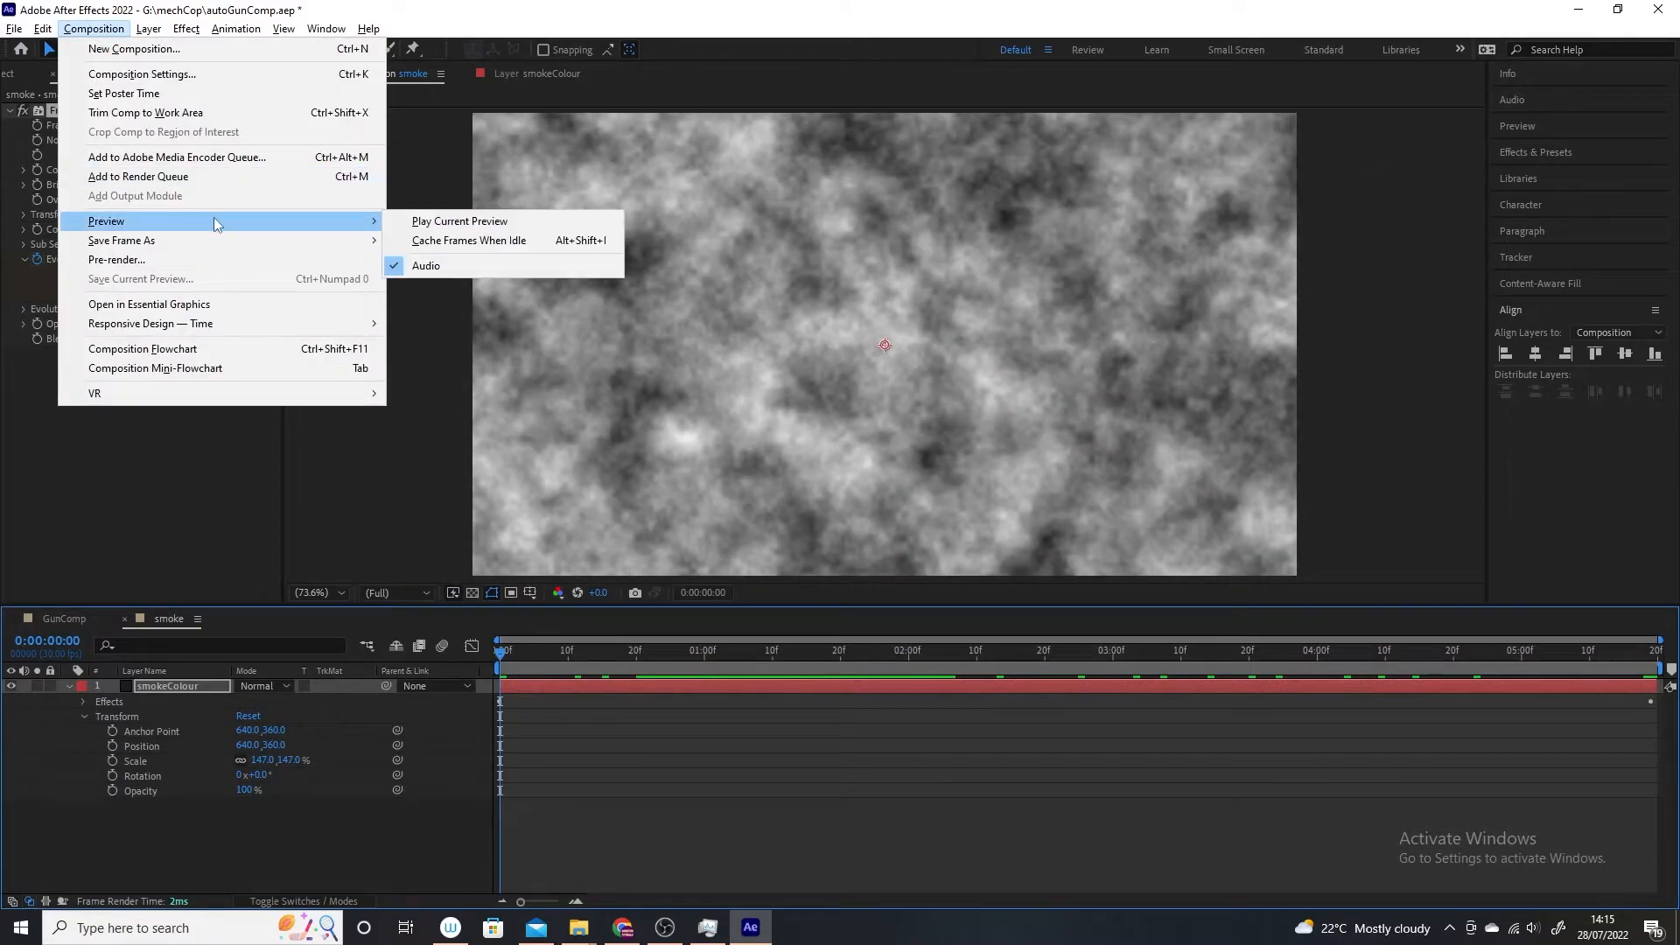
click(434, 222)
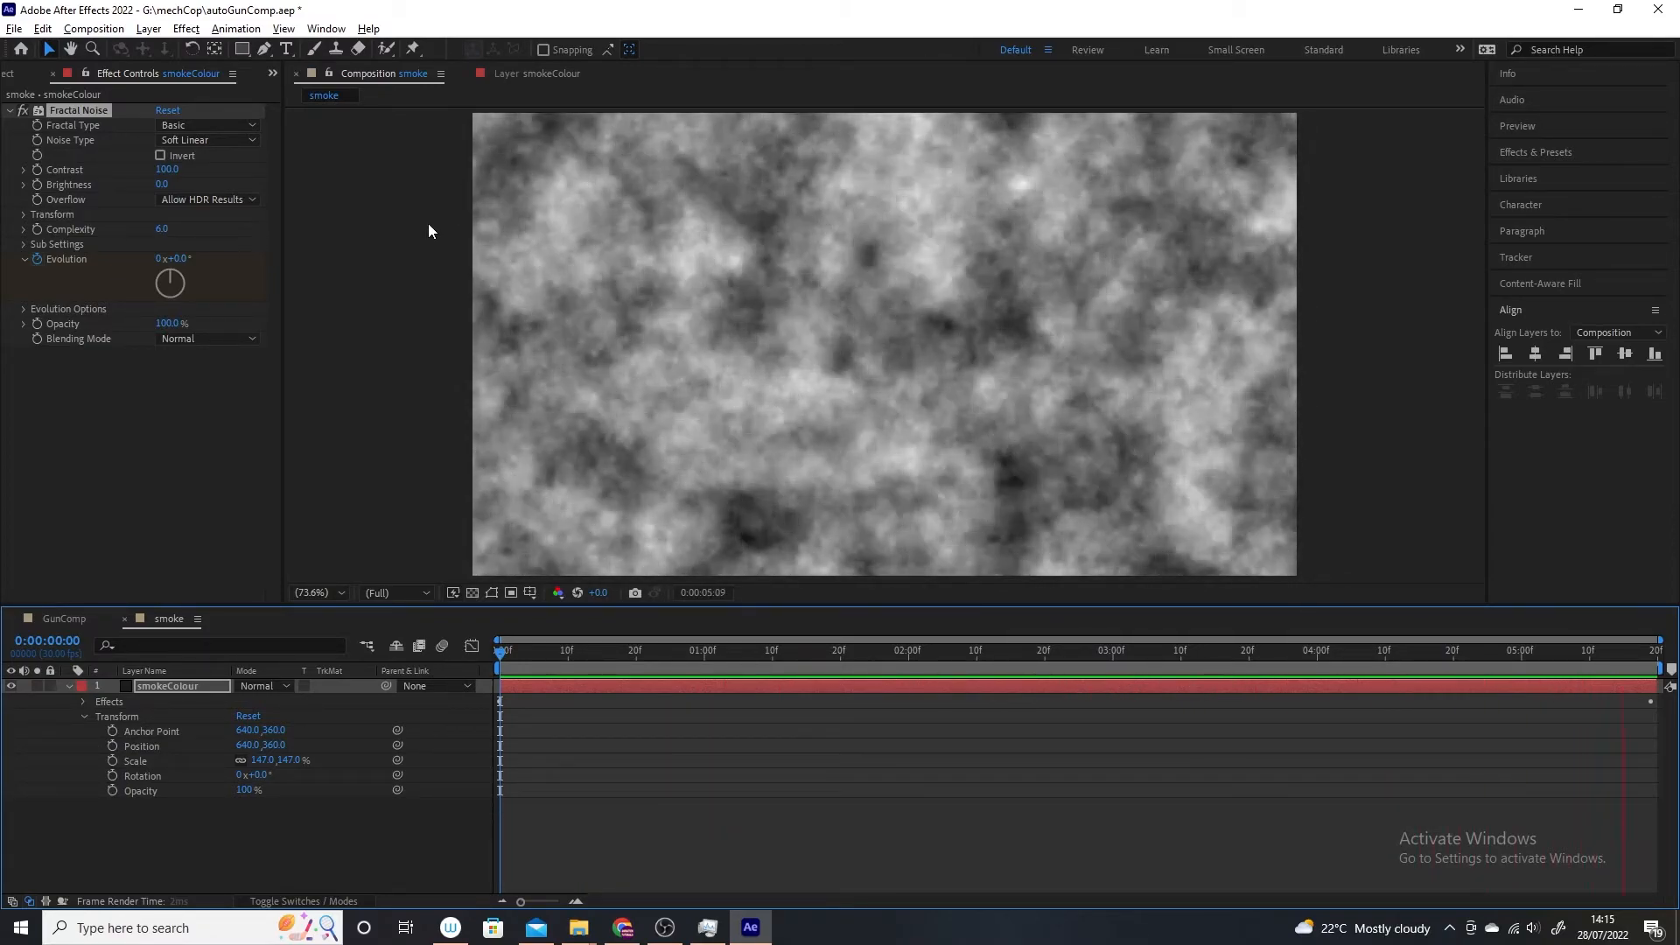
click(910, 415)
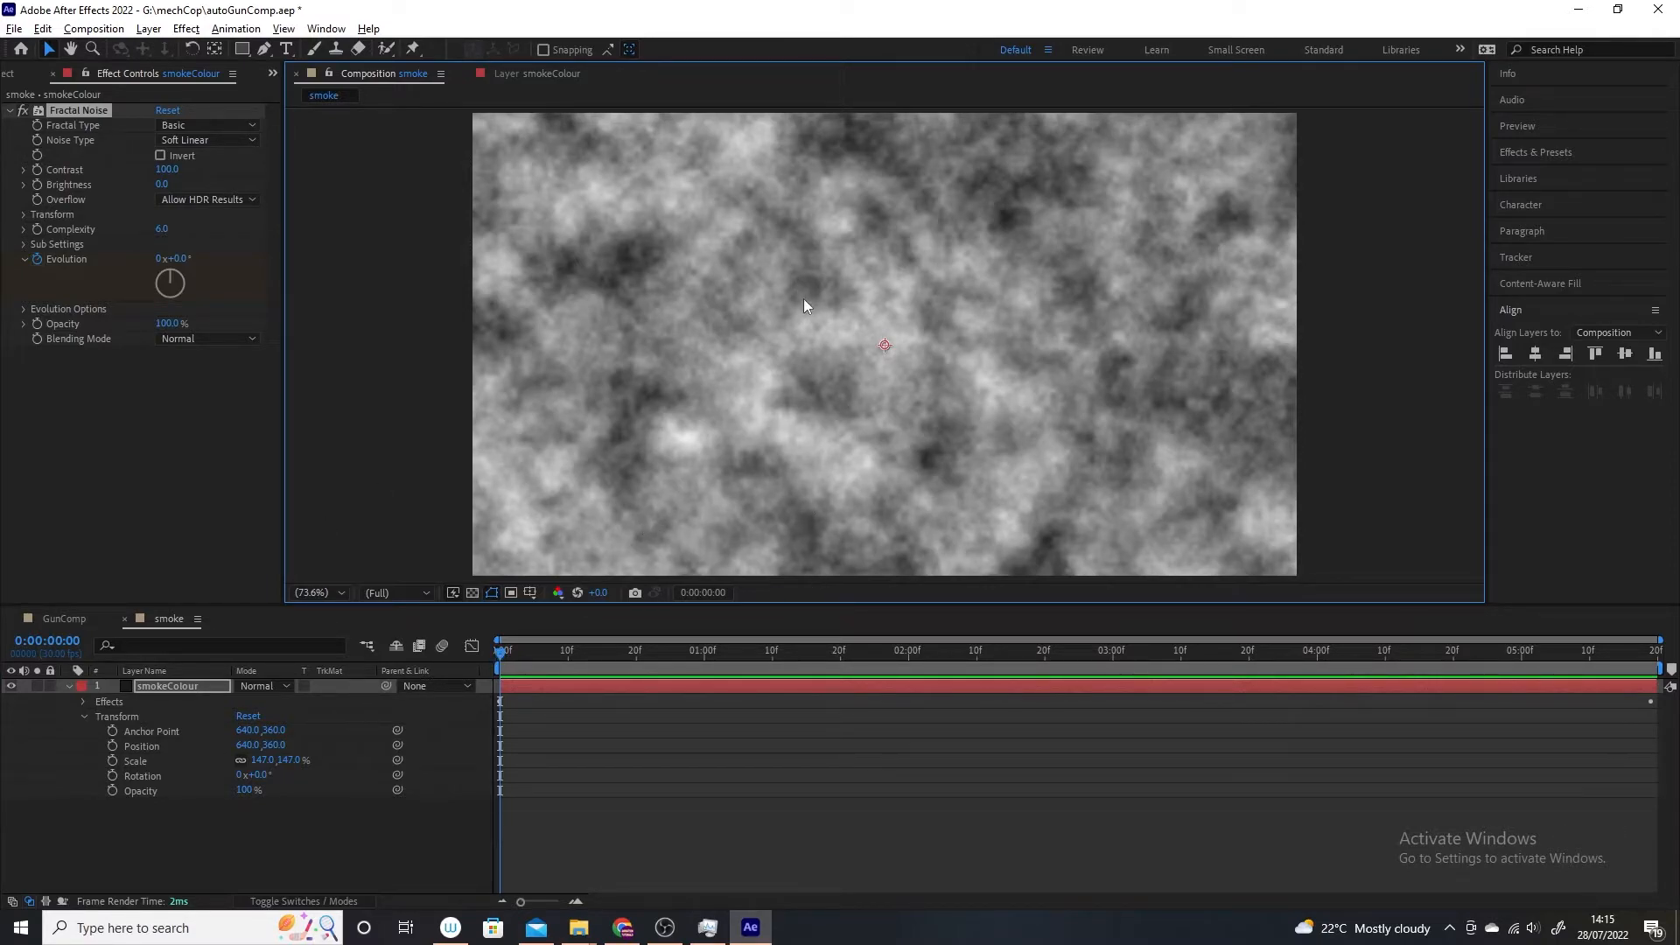
Step: Keyframe the smokeColour layer's position from 640, 510 at 0:00:00:00 to 640, 213 at 0:00:05:19 so it rises
click(339, 591)
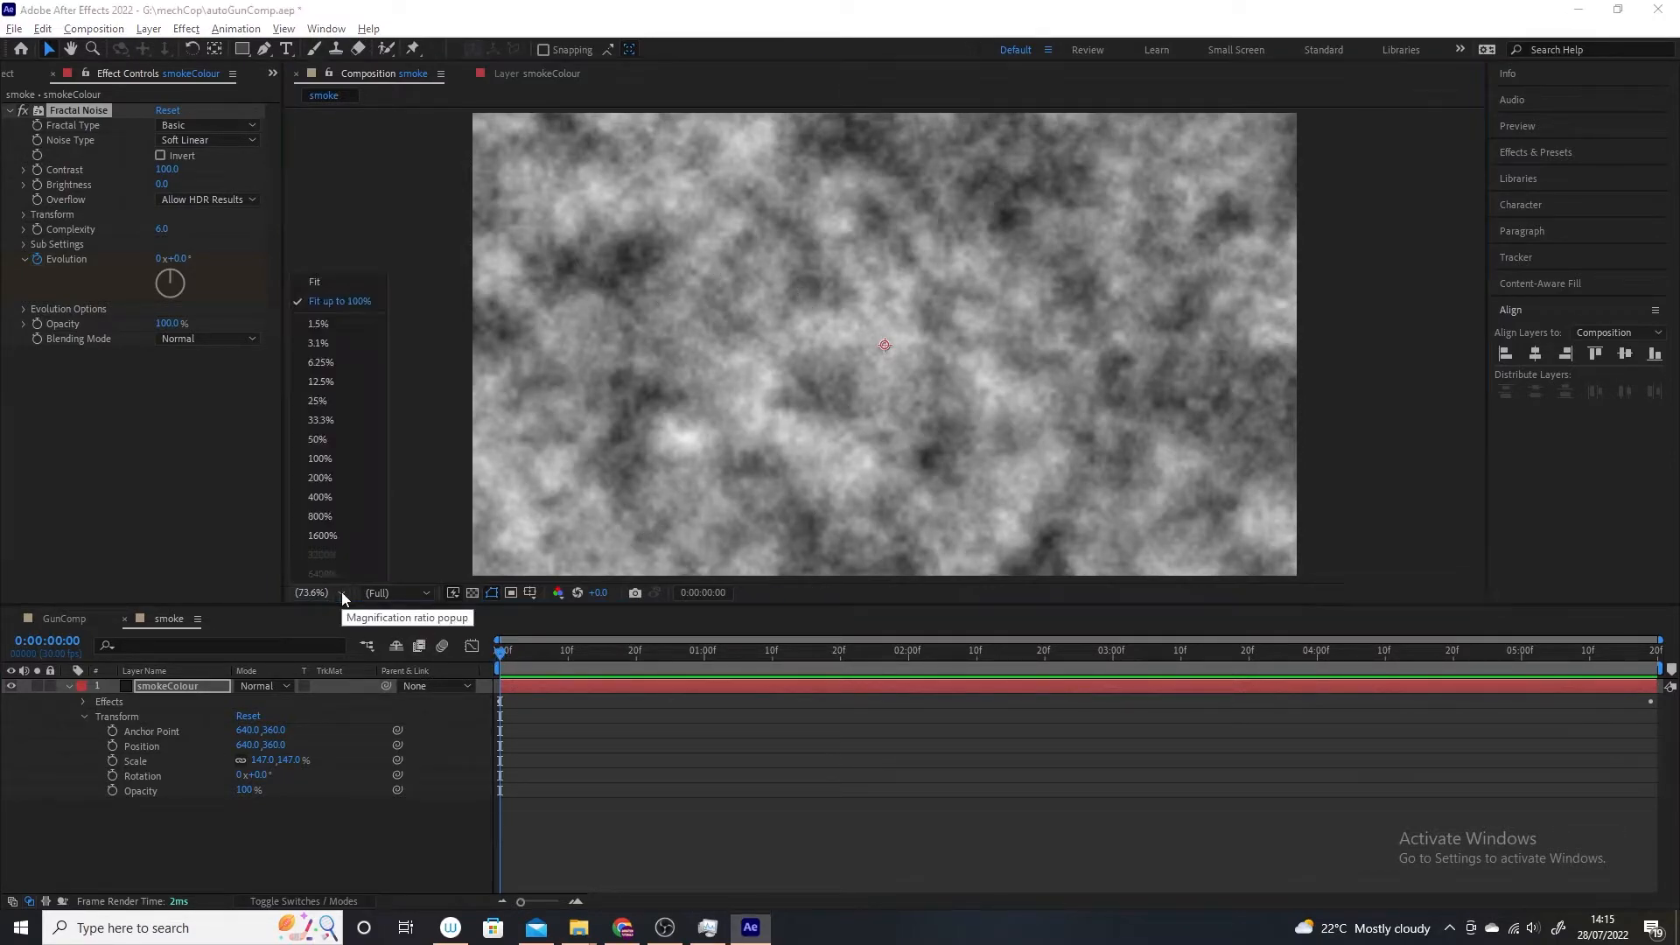
click(327, 439)
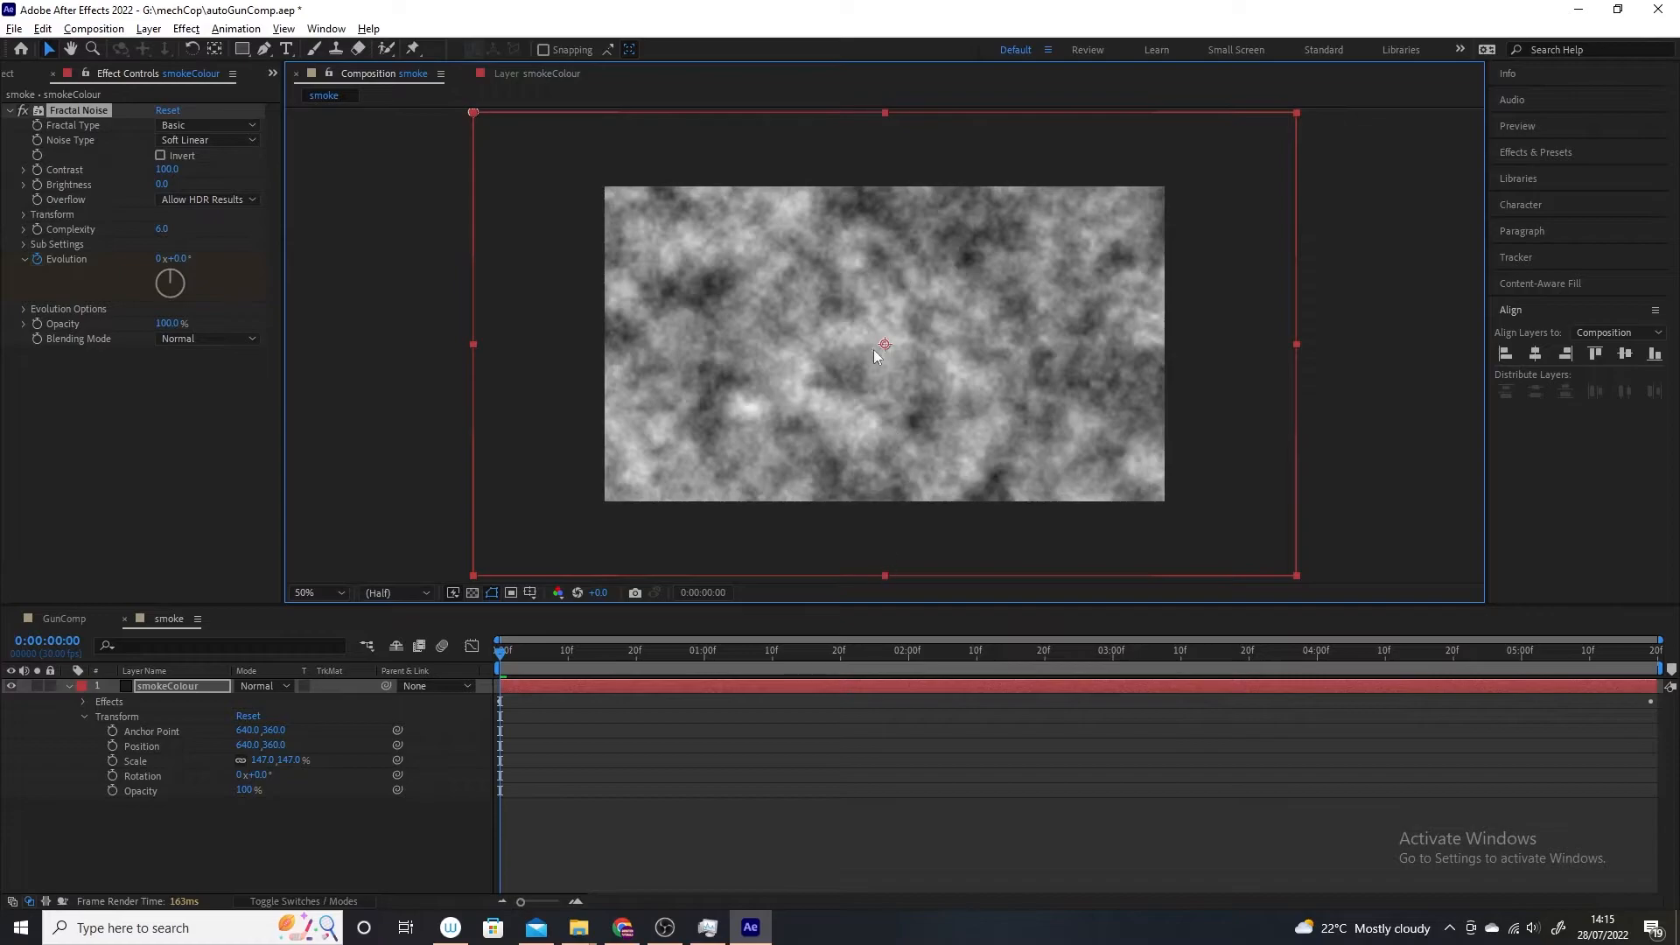
click(261, 795)
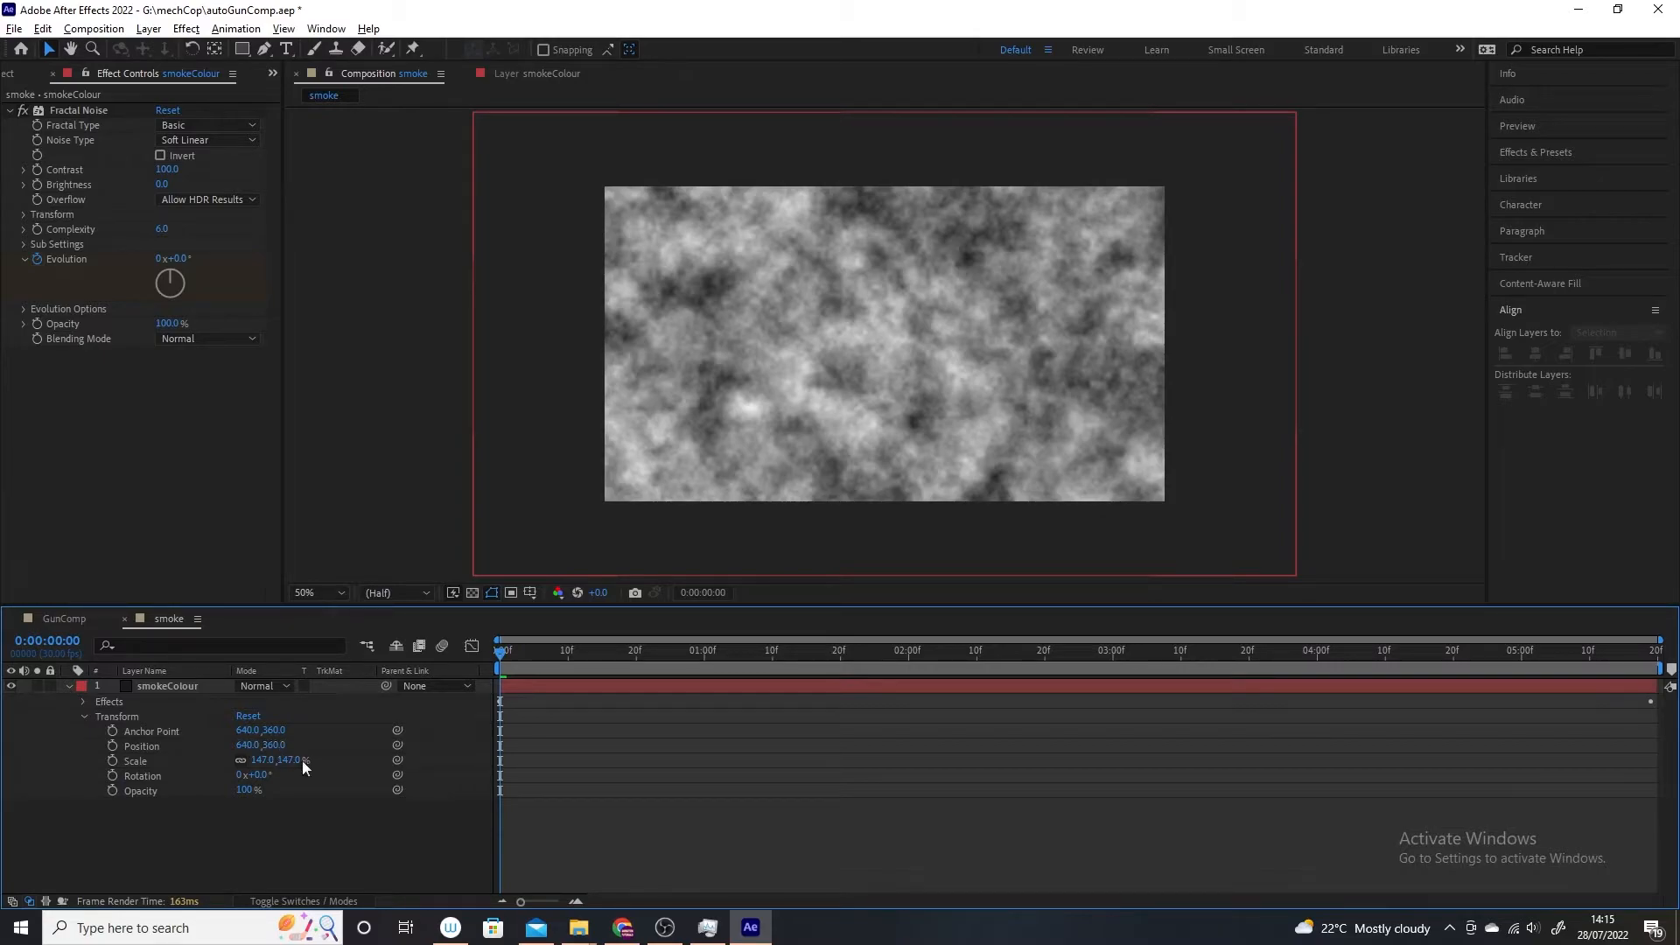
drag(273, 745, 400, 746)
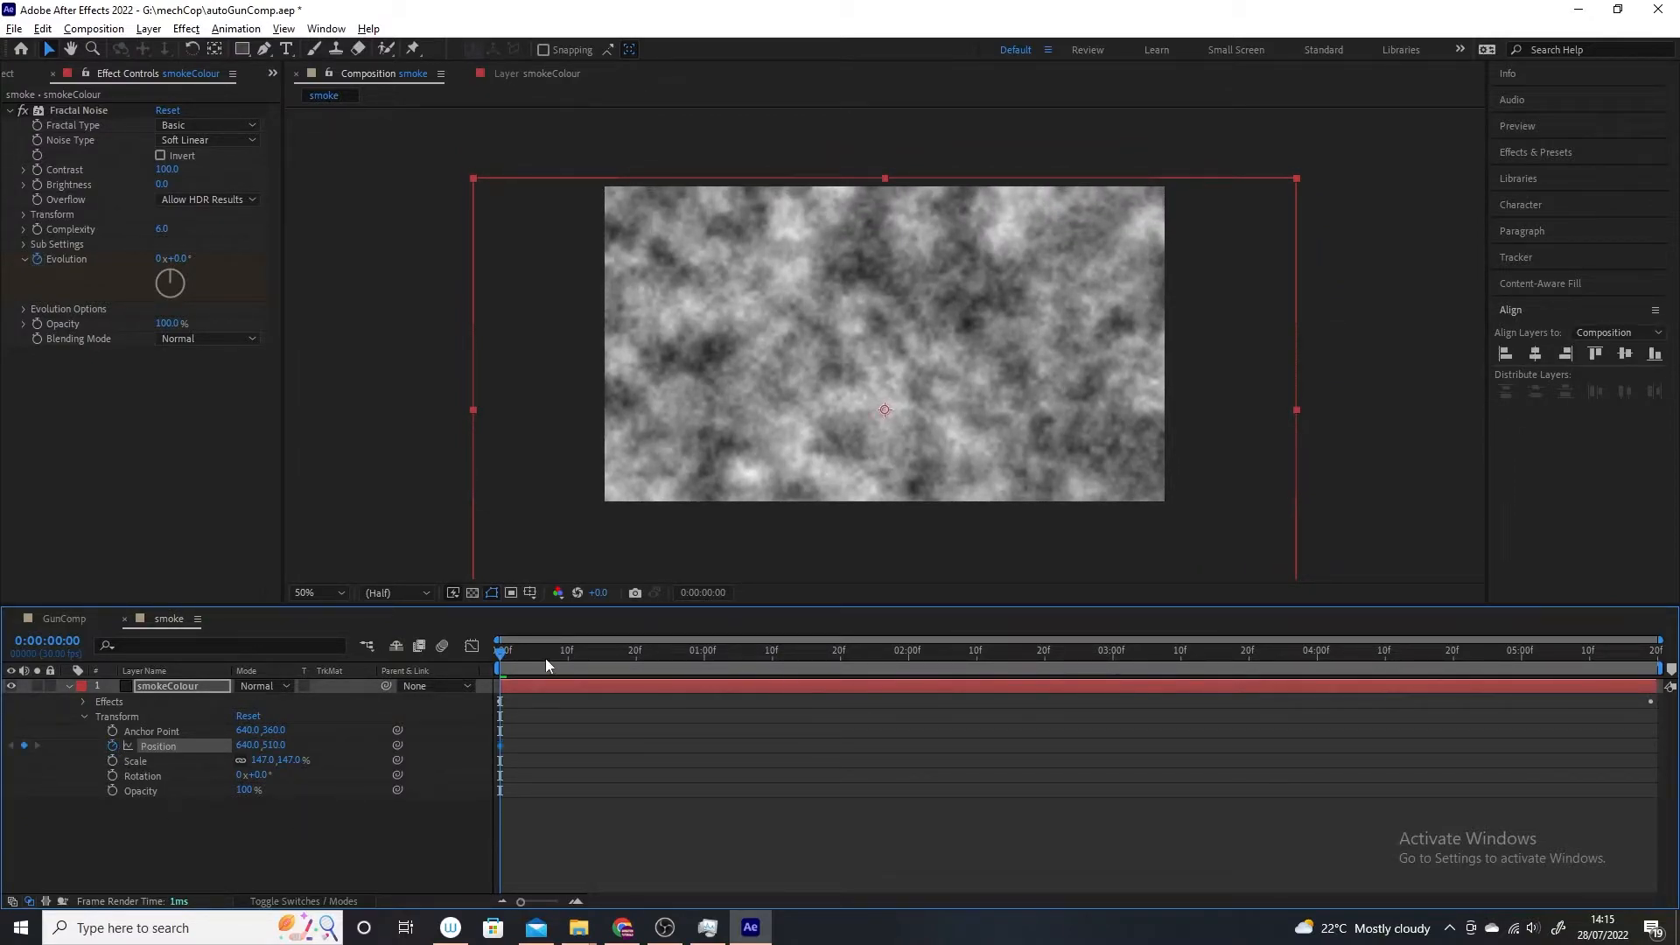
drag(501, 657, 1652, 652)
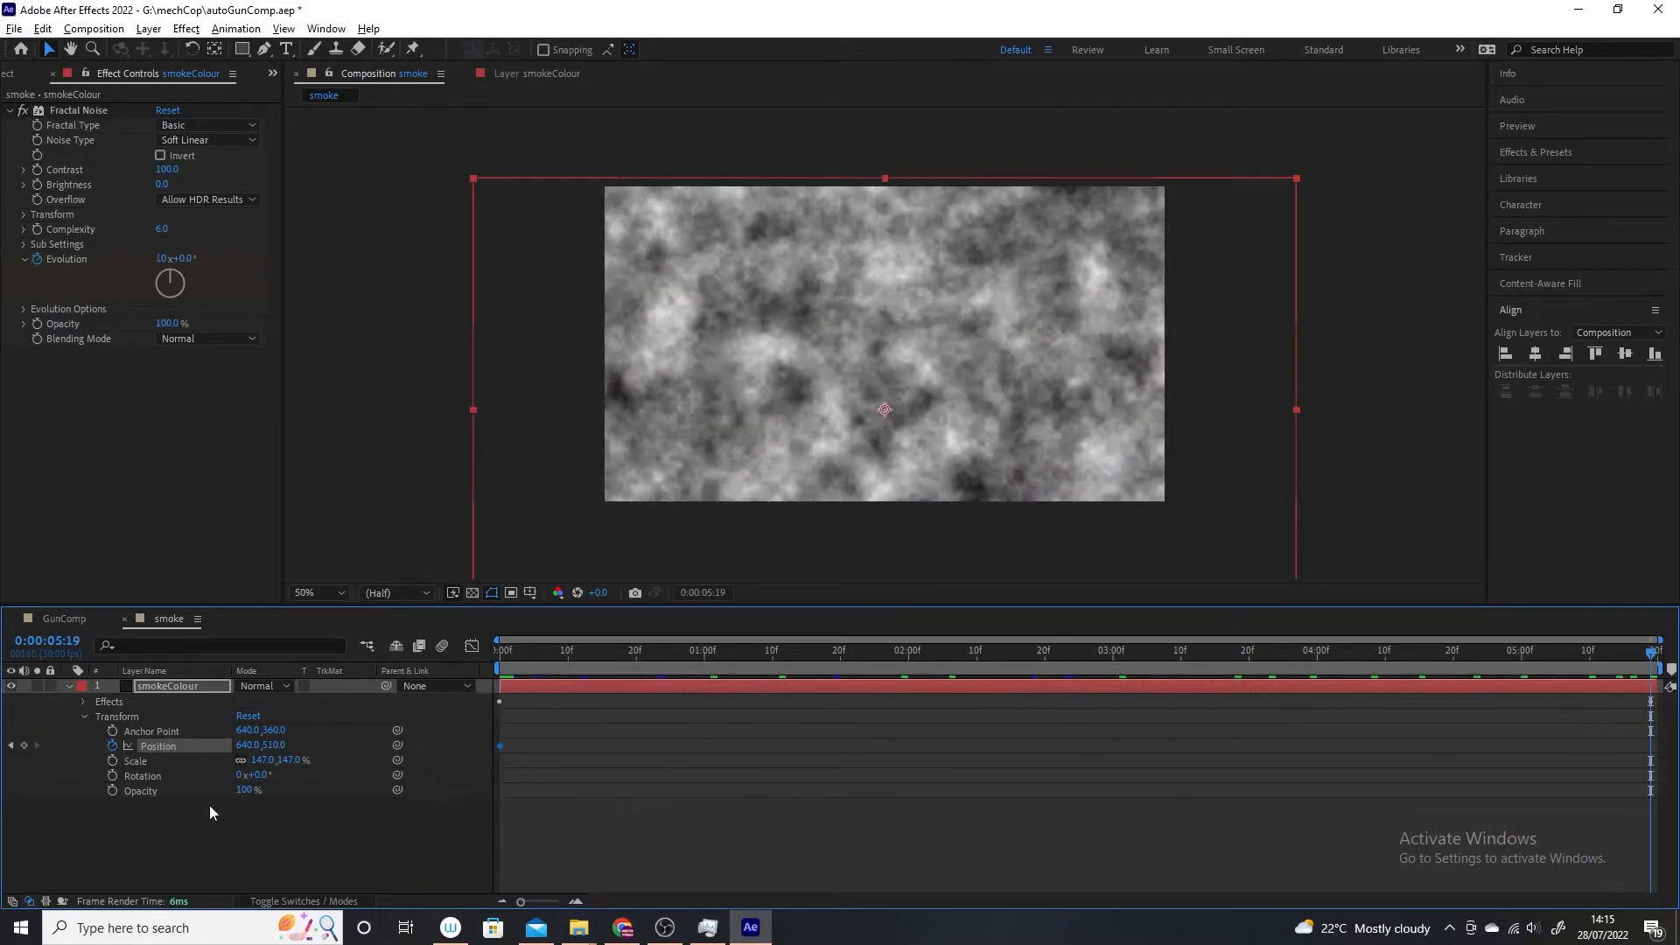
drag(273, 745, 5, 758)
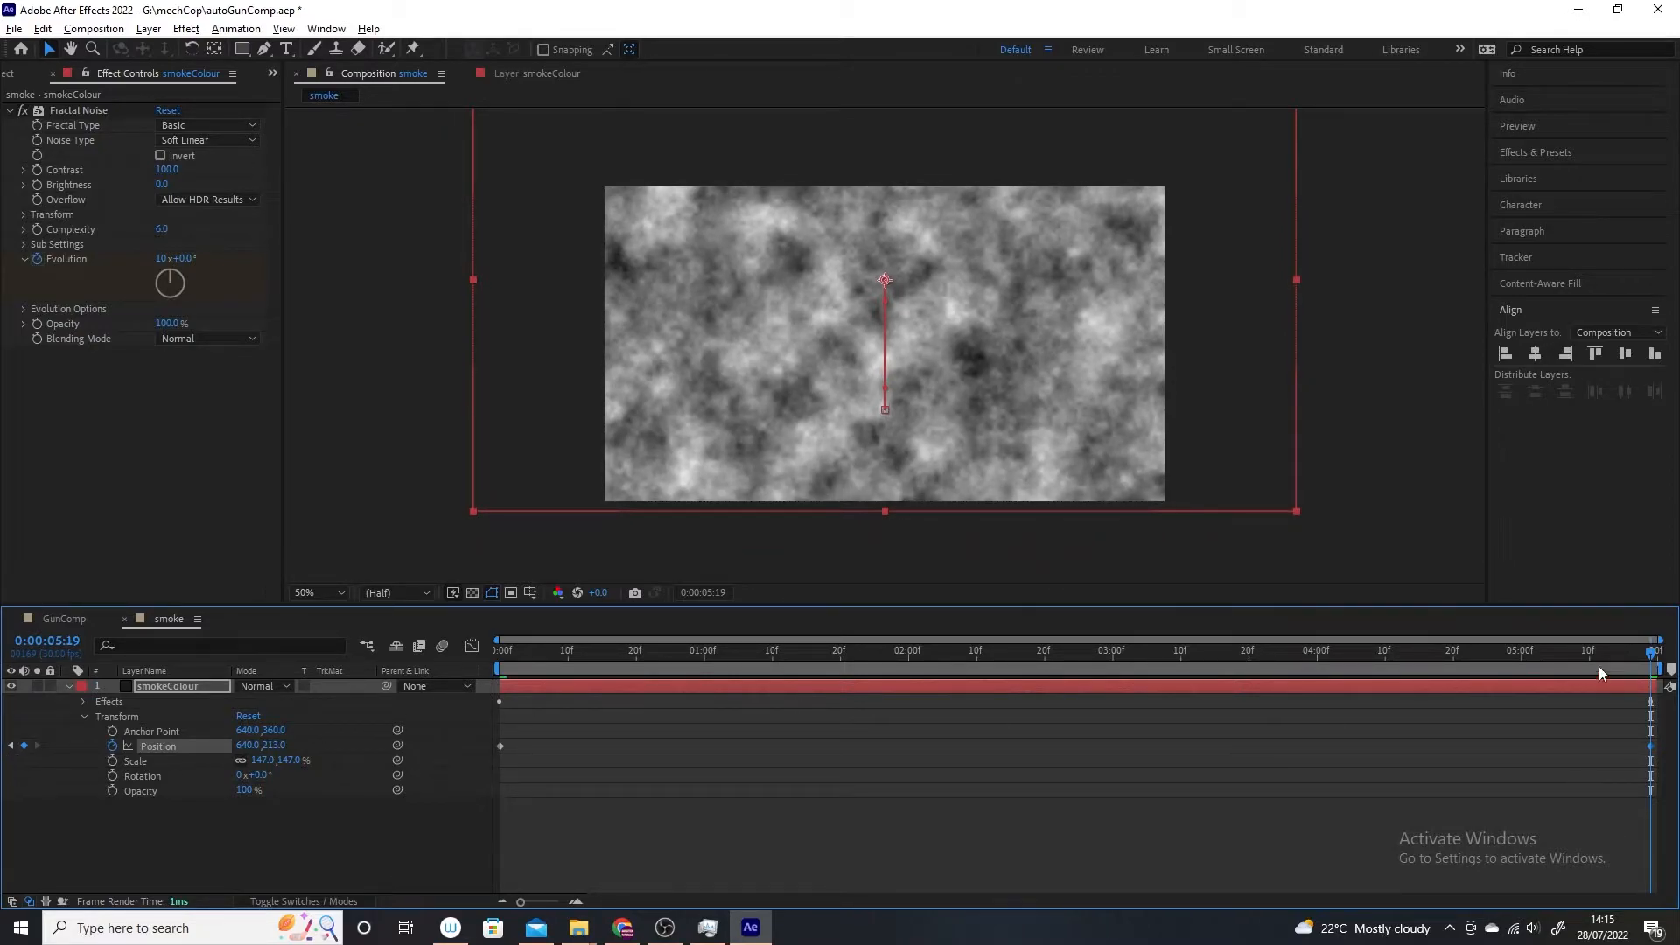
Step: Preview the smoke composition again to check the layer's upward movement
drag(1652, 656, 520, 719)
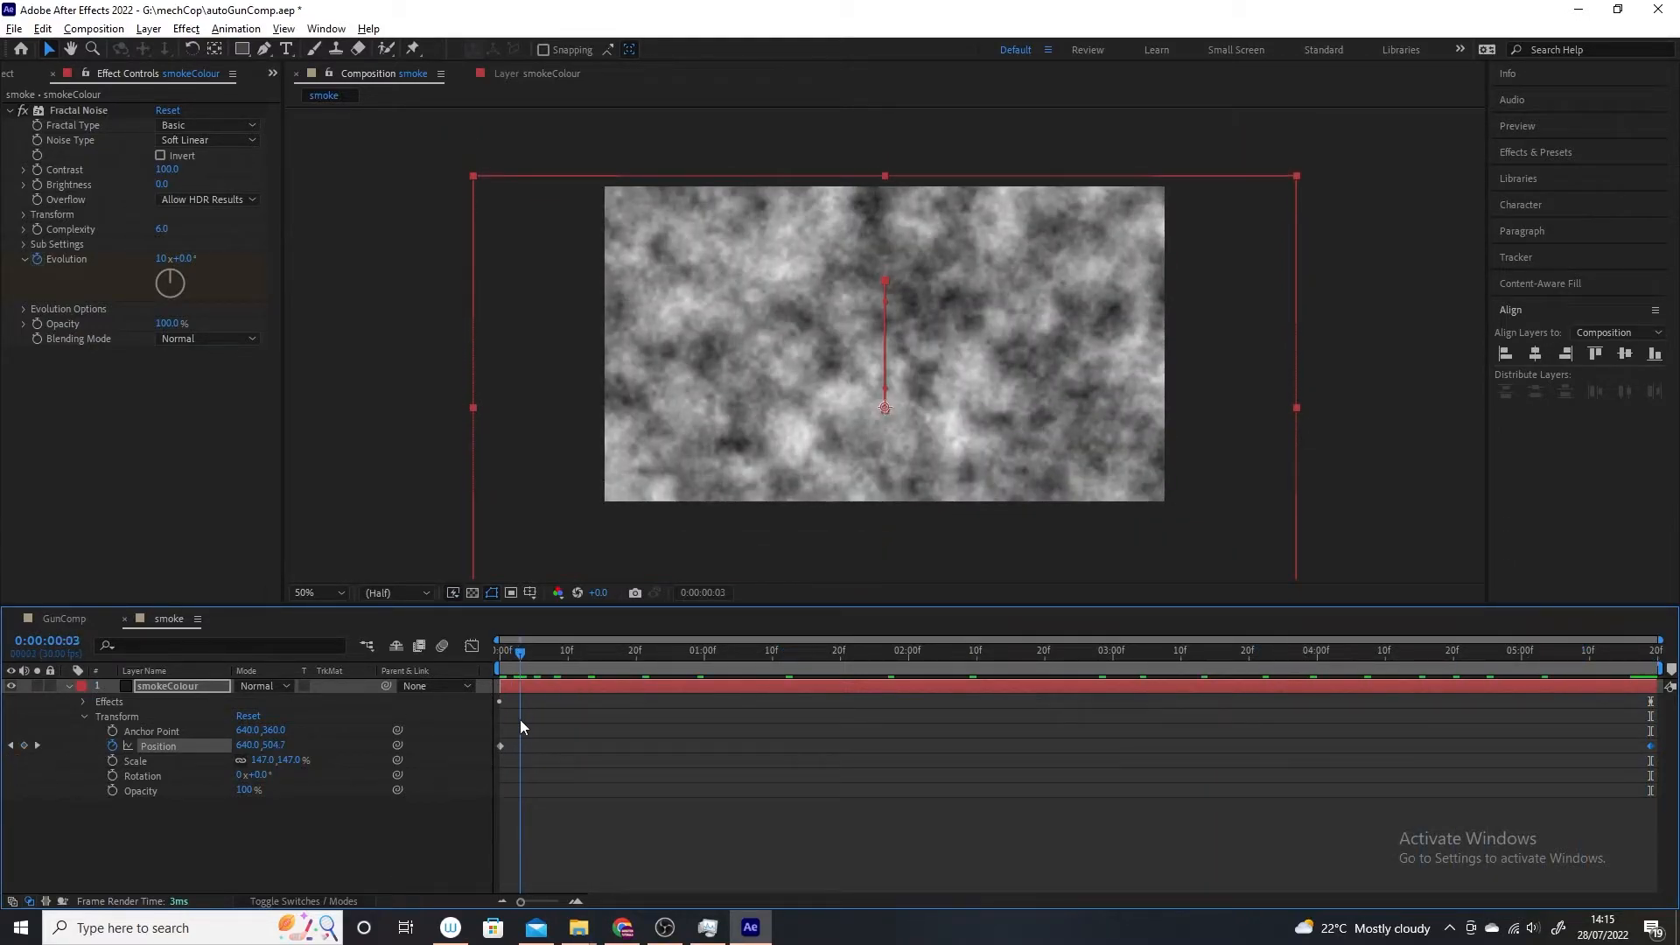
click(88, 31)
mouse_move(200, 227)
click(490, 227)
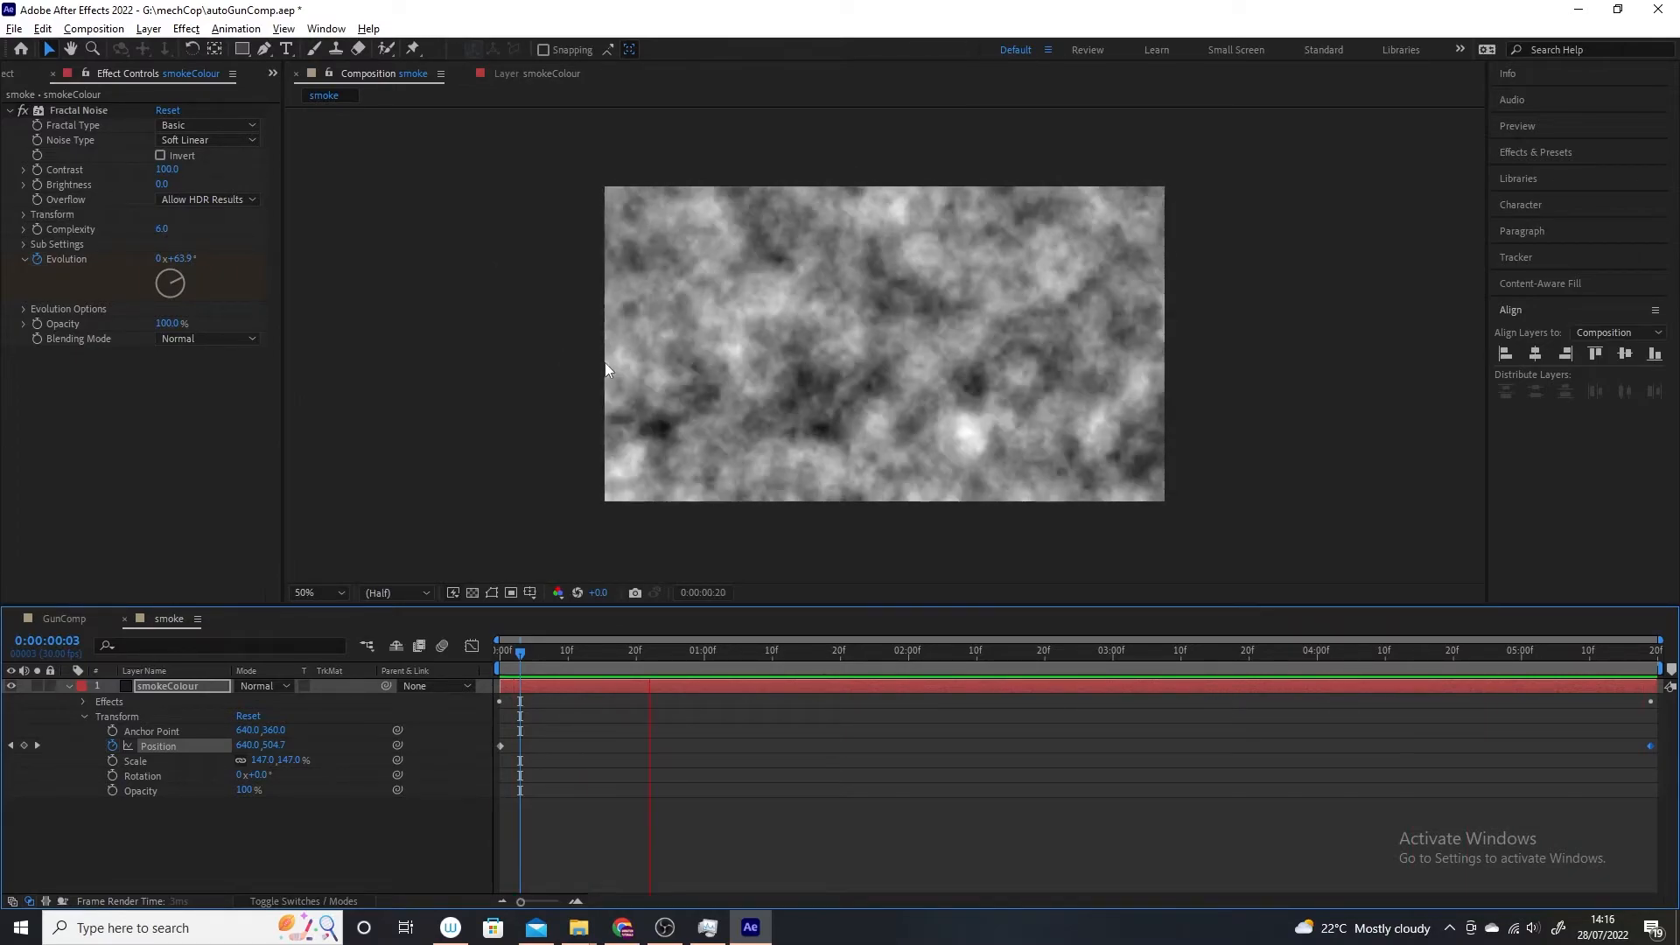
key(space)
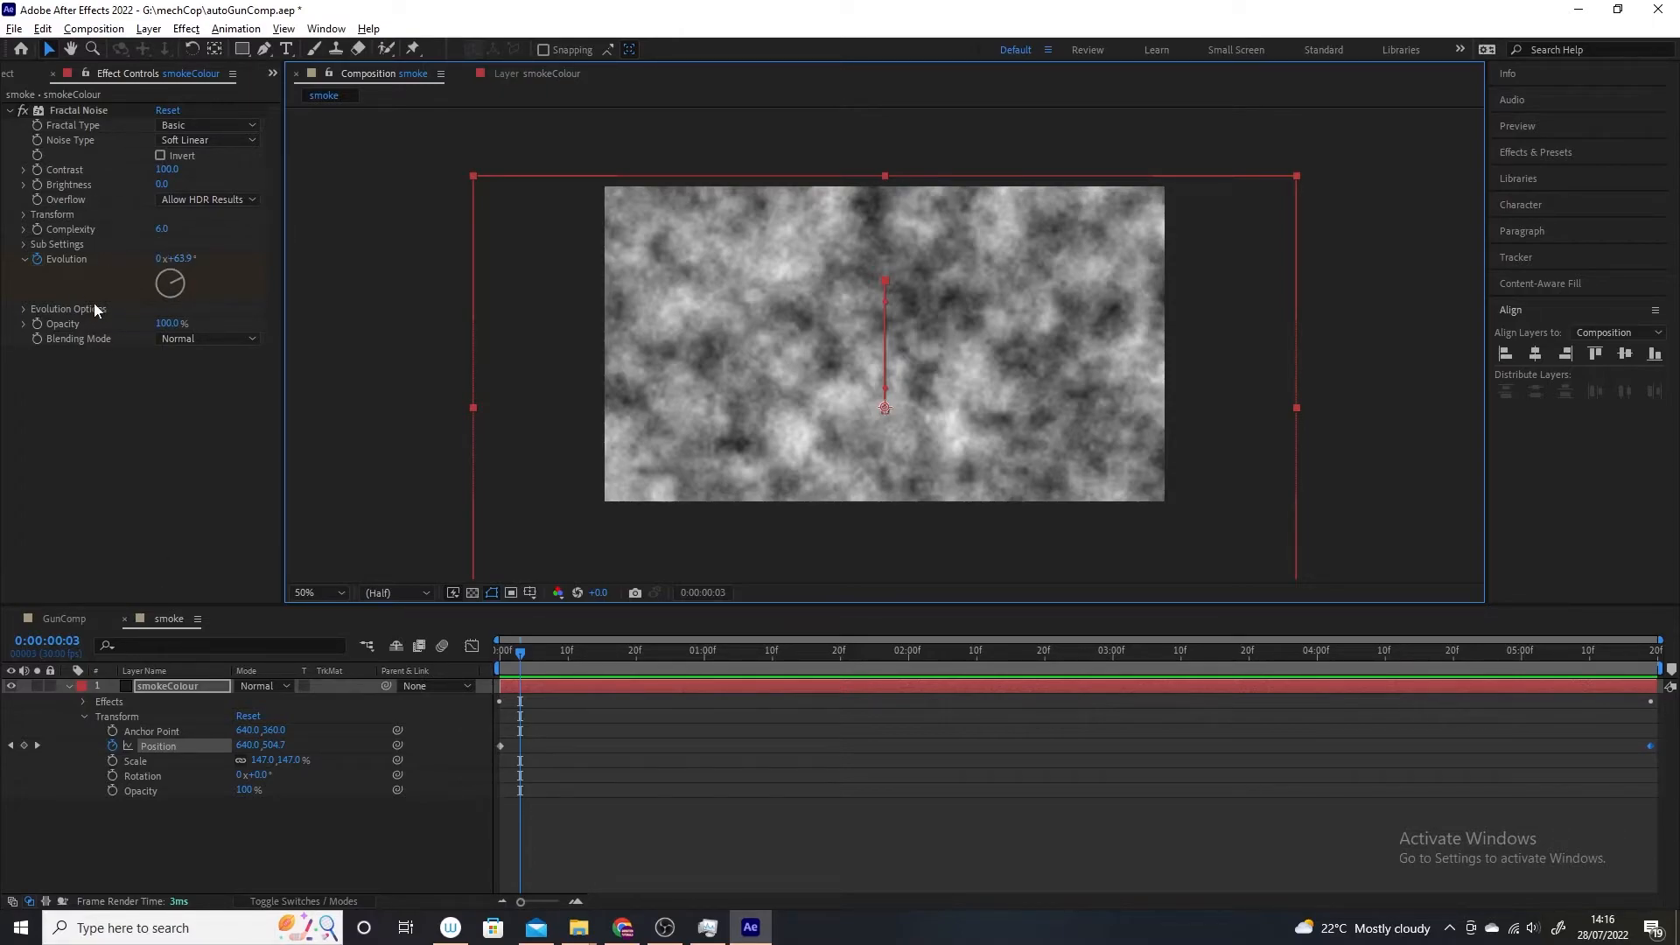
Step: Apply the Turbulent Displace effect to the smokeColour layer
click(187, 29)
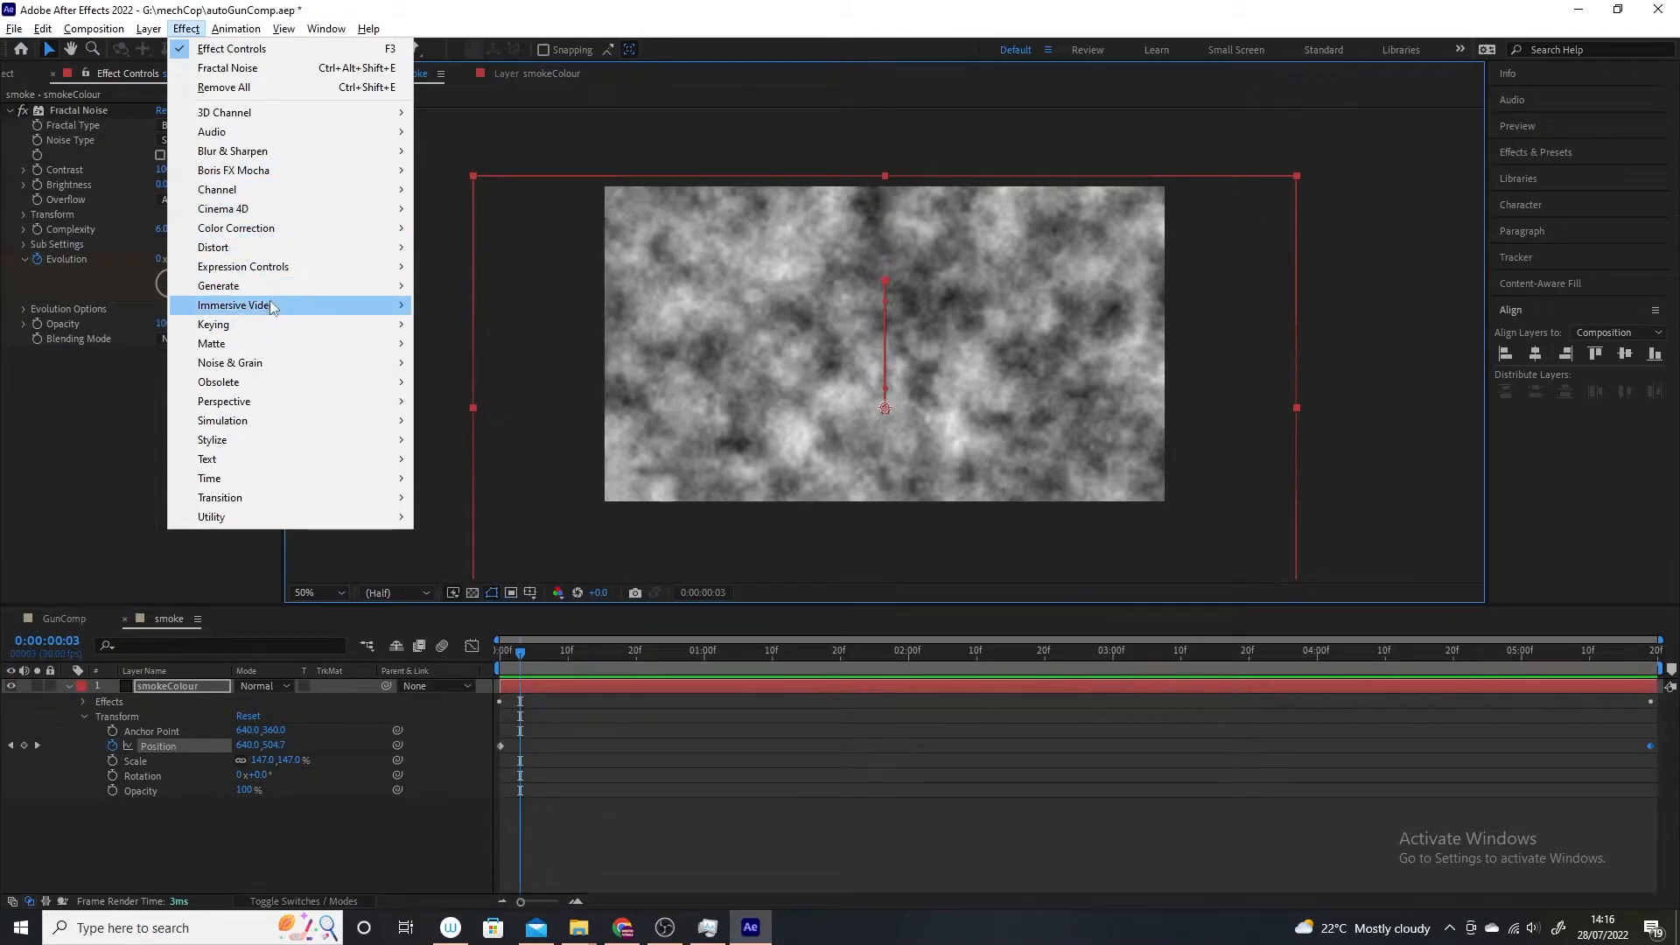
mouse_move(268, 365)
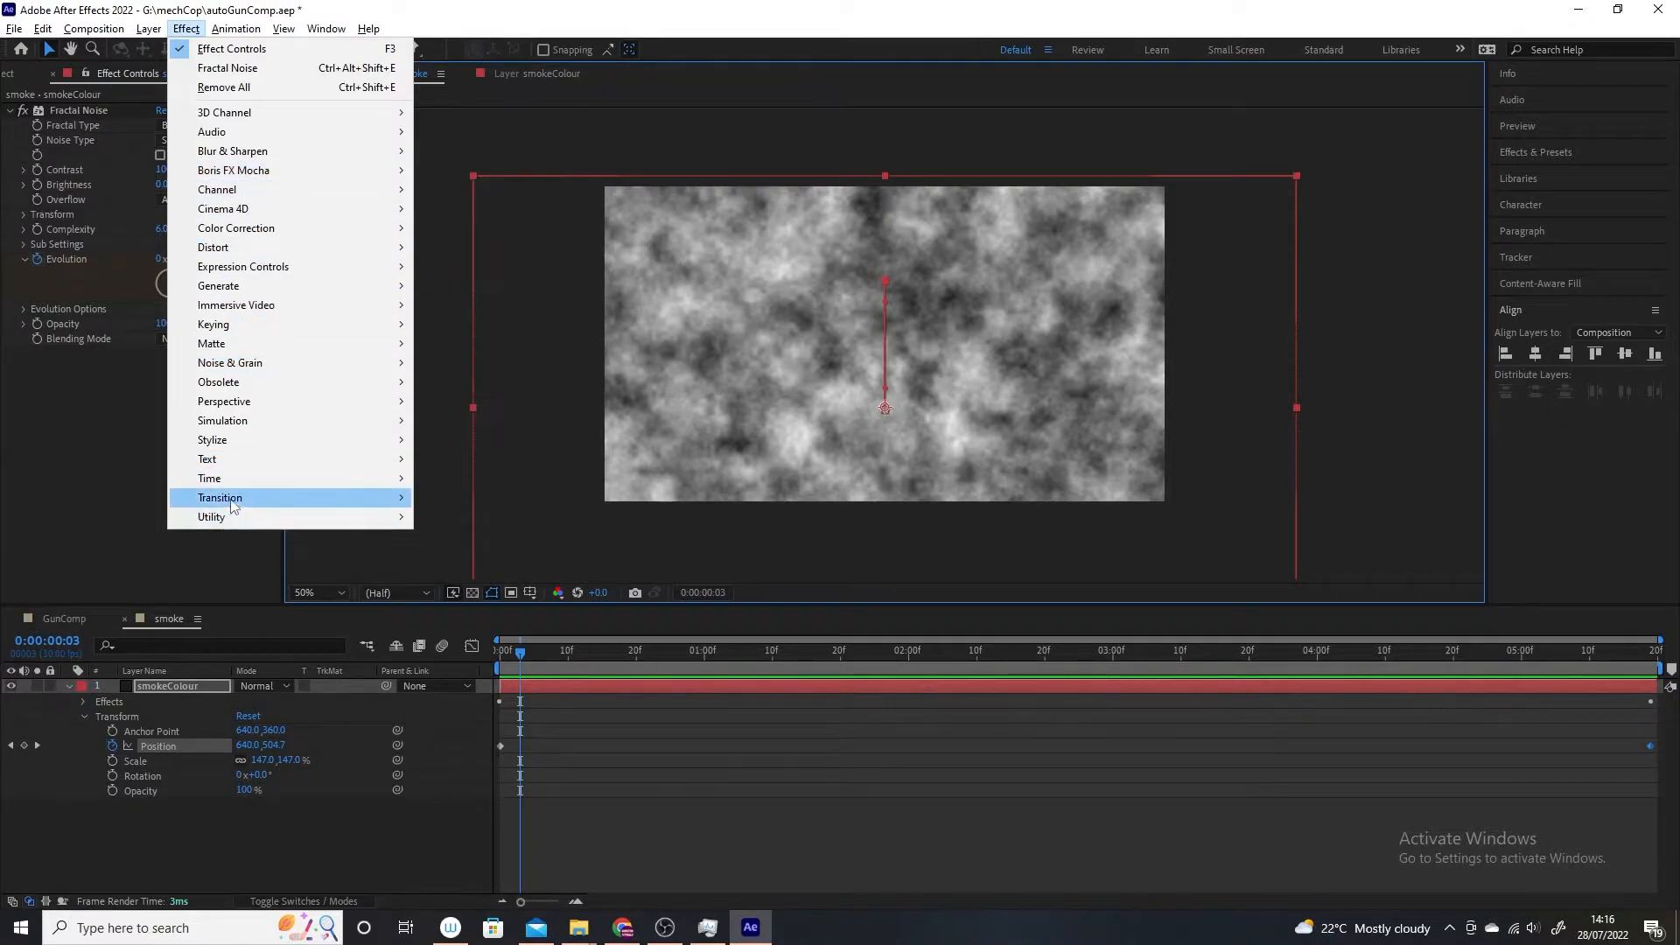
mouse_move(233, 437)
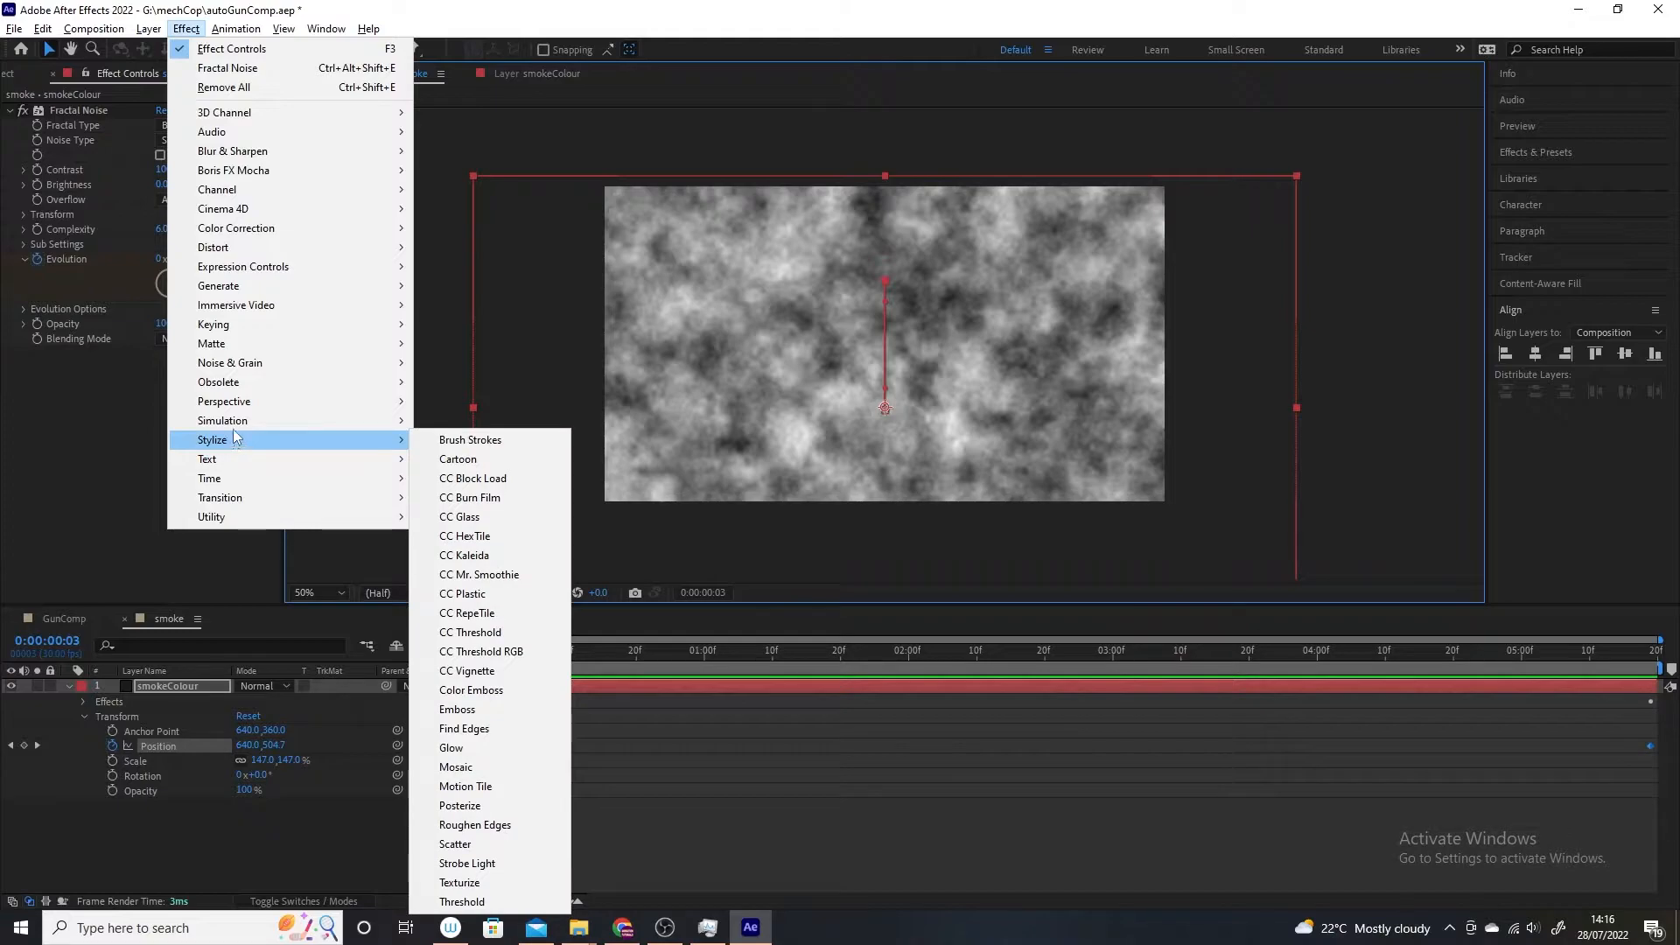
mouse_move(259, 253)
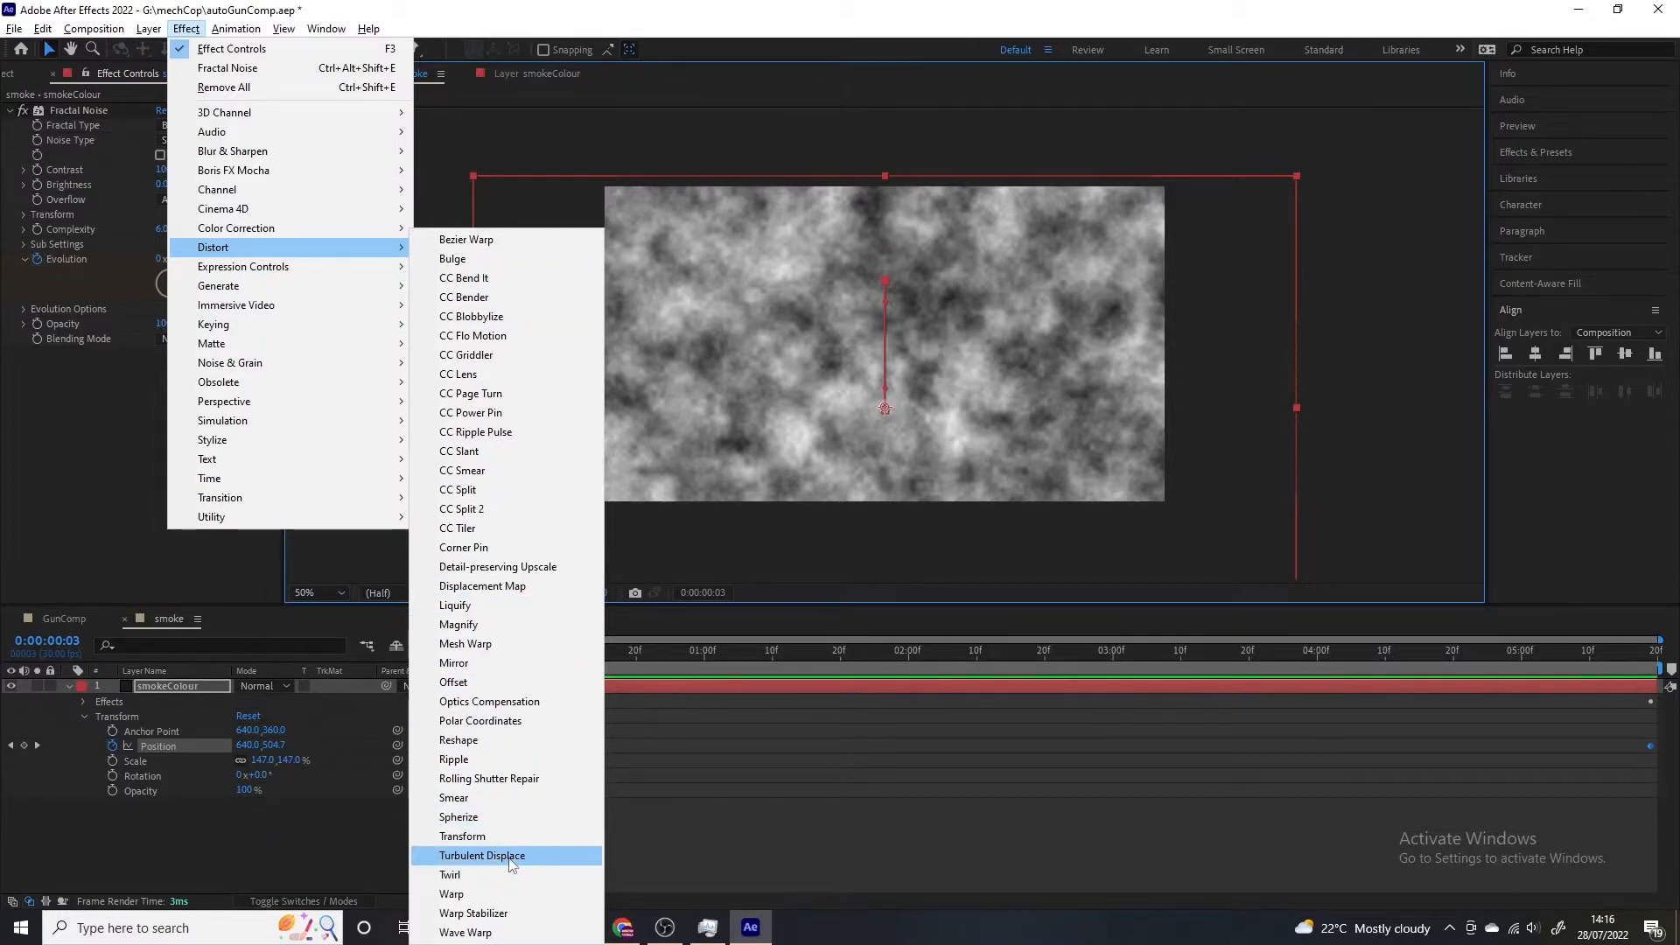
click(512, 859)
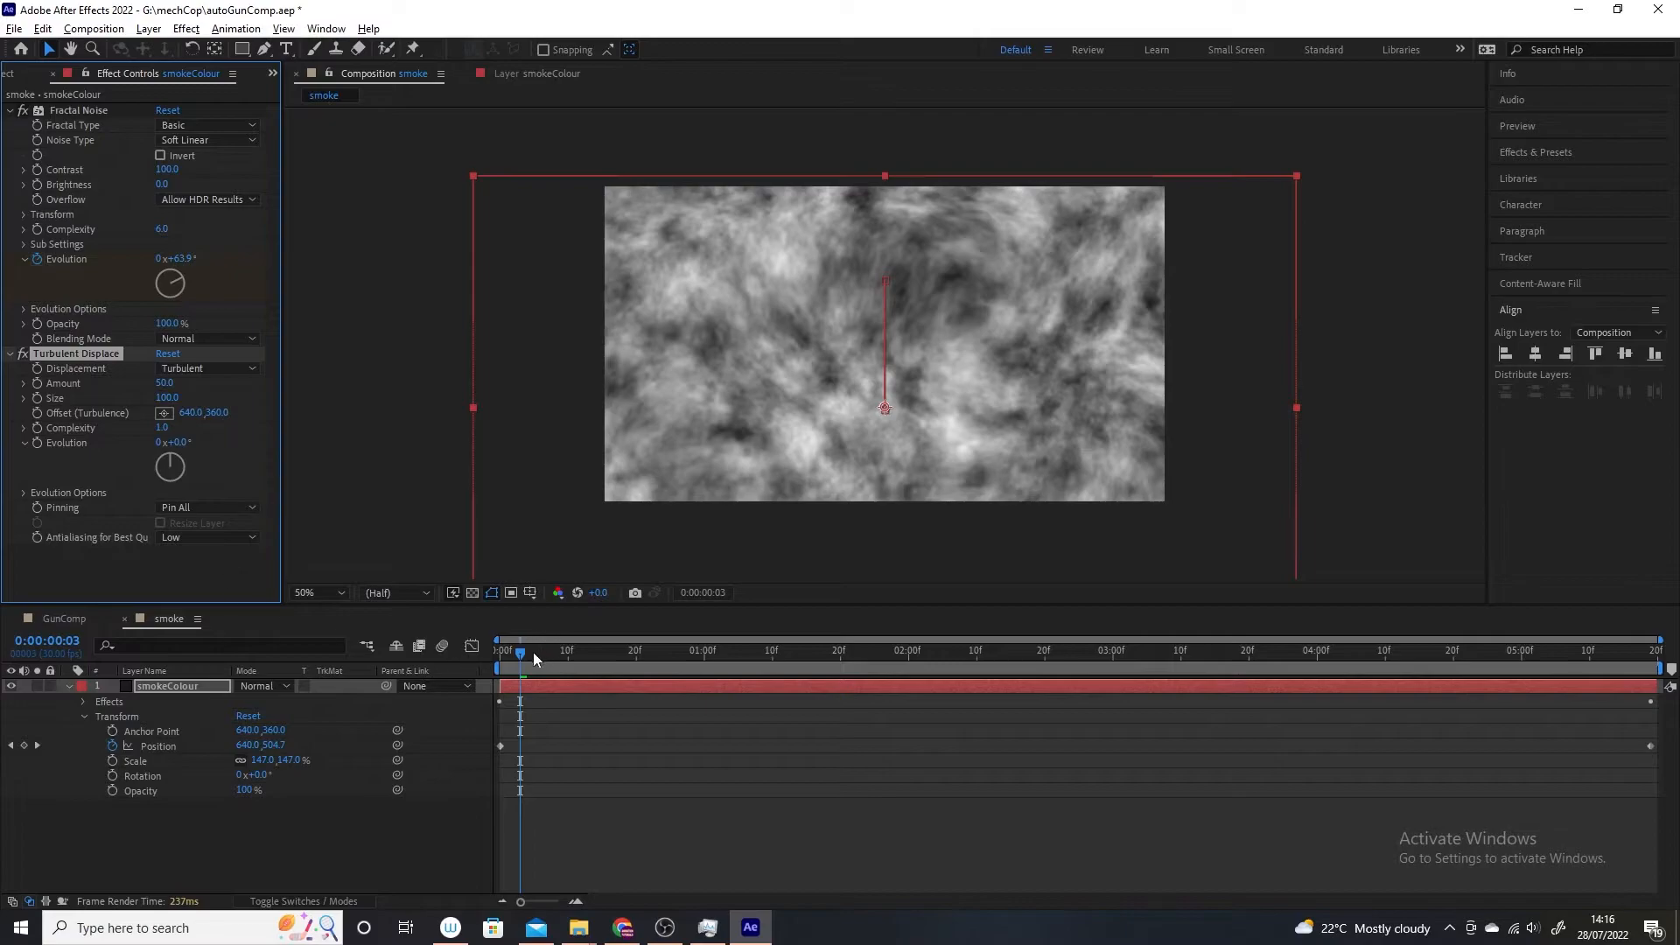
Step: Keyframe the Turbulent Displace evolution on smokeColour from 0 revolutions at 0:00:00:00 to 8 revolutions at 0:00:05:19
drag(521, 657, 481, 669)
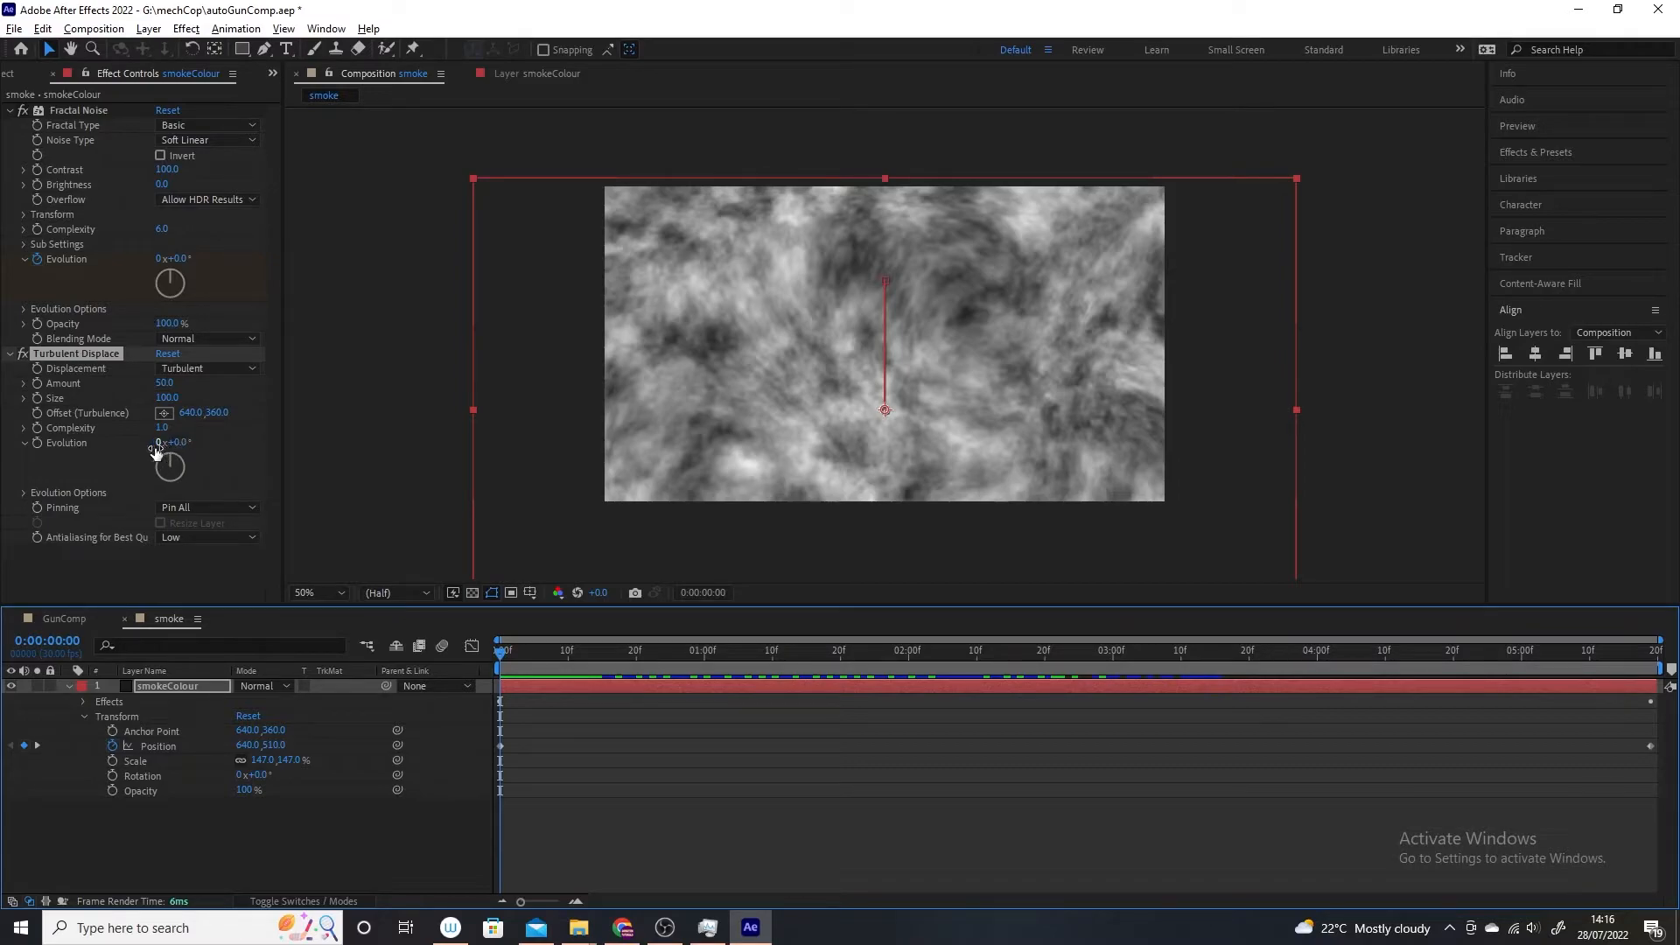
click(35, 443)
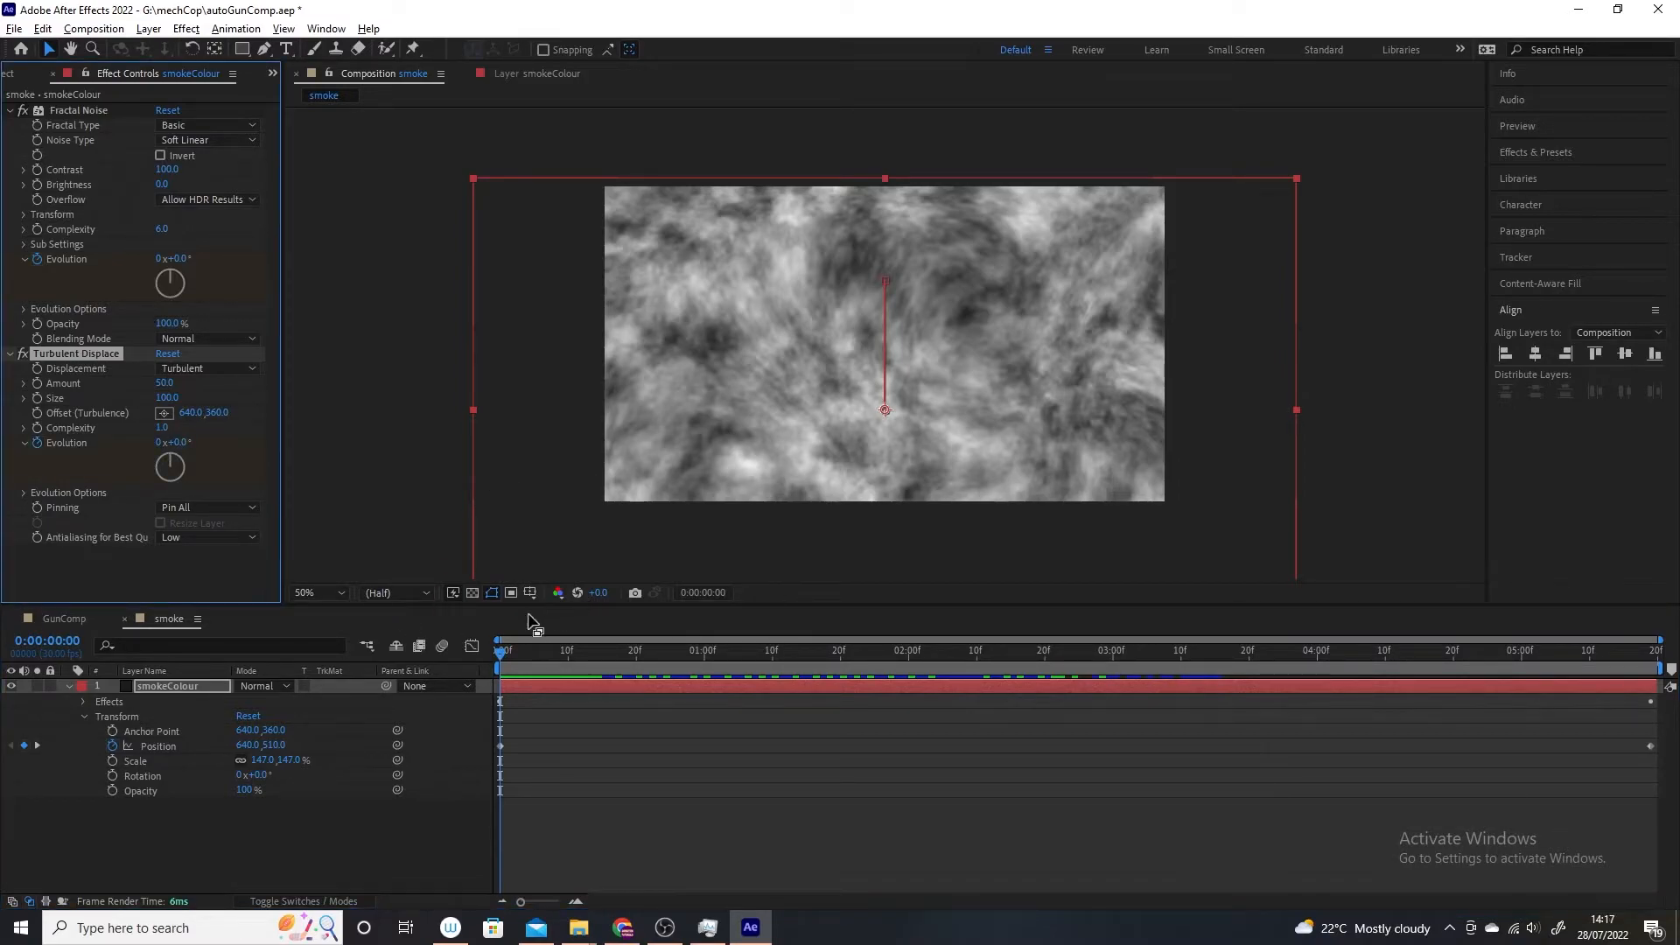
drag(501, 662, 1662, 656)
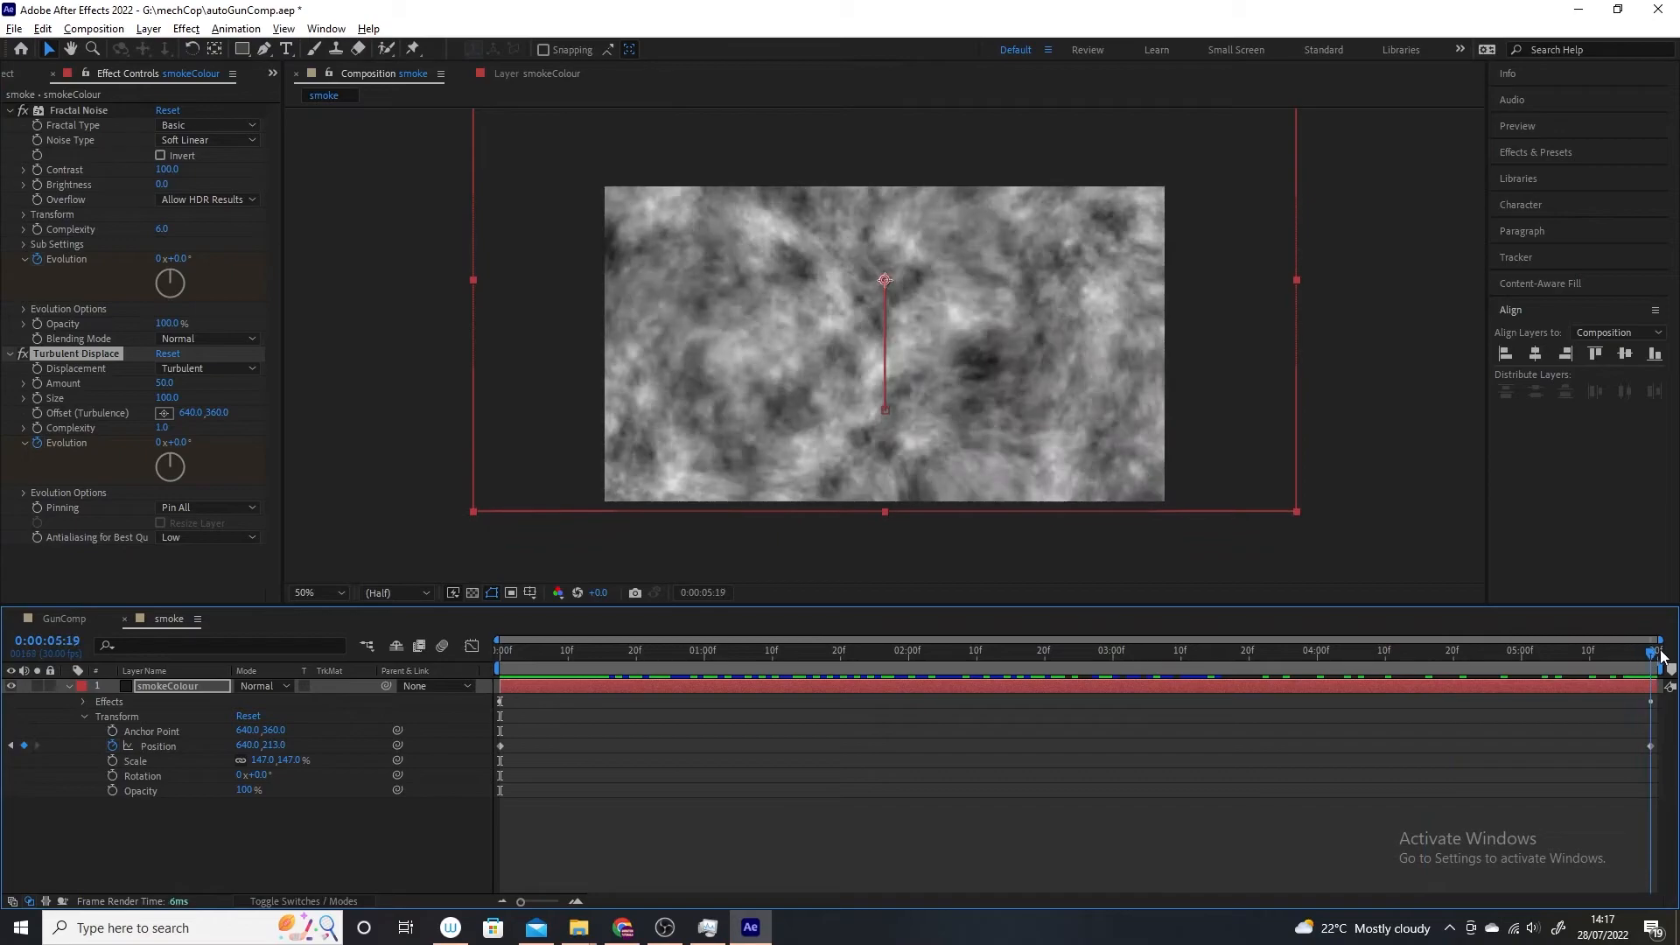
click(159, 442)
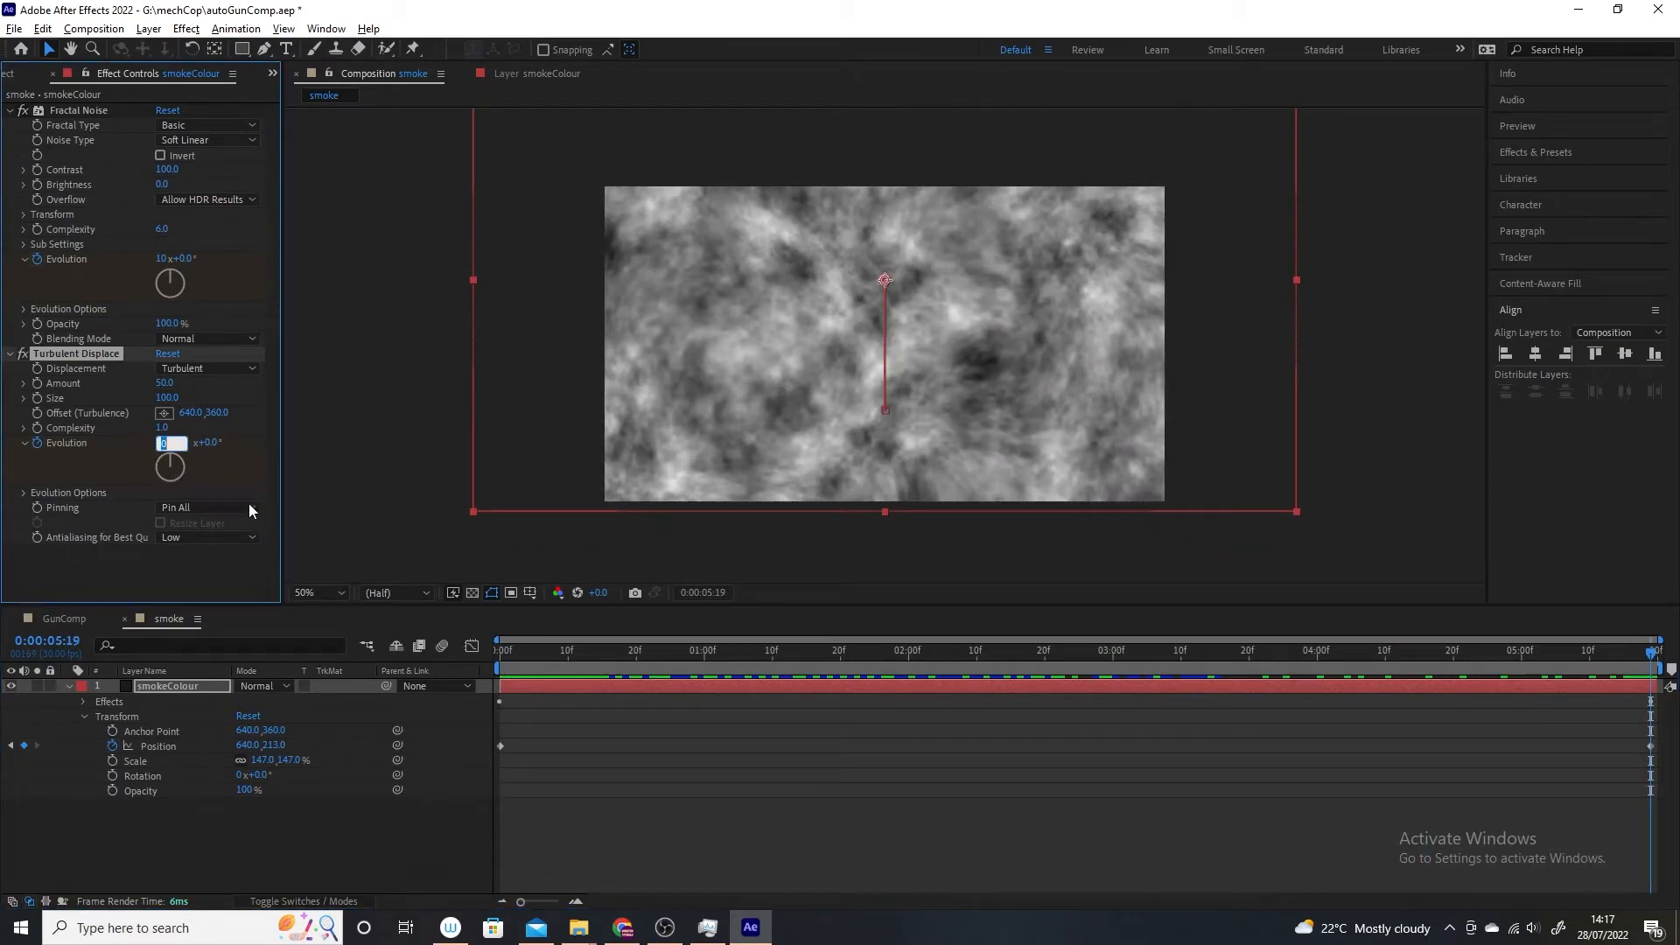
text(8)
key(Return)
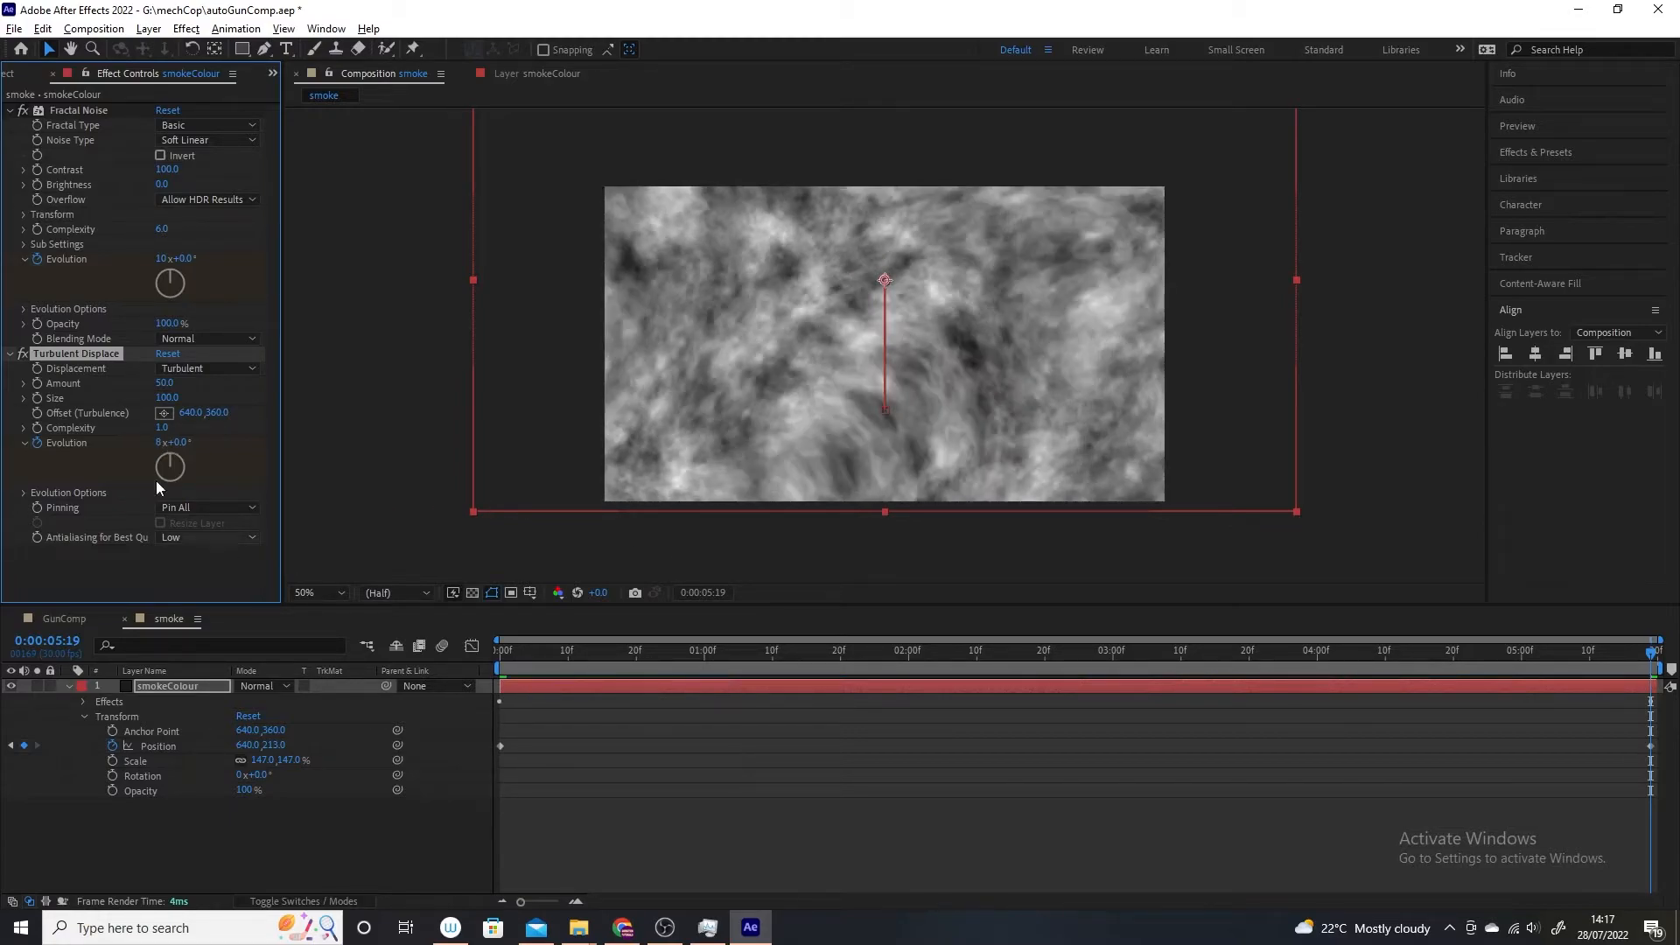
Step: Set the Turbulent Displace size to 134 and its complexity to 2.5, checking the motion along the timeline
drag(1656, 652, 827, 693)
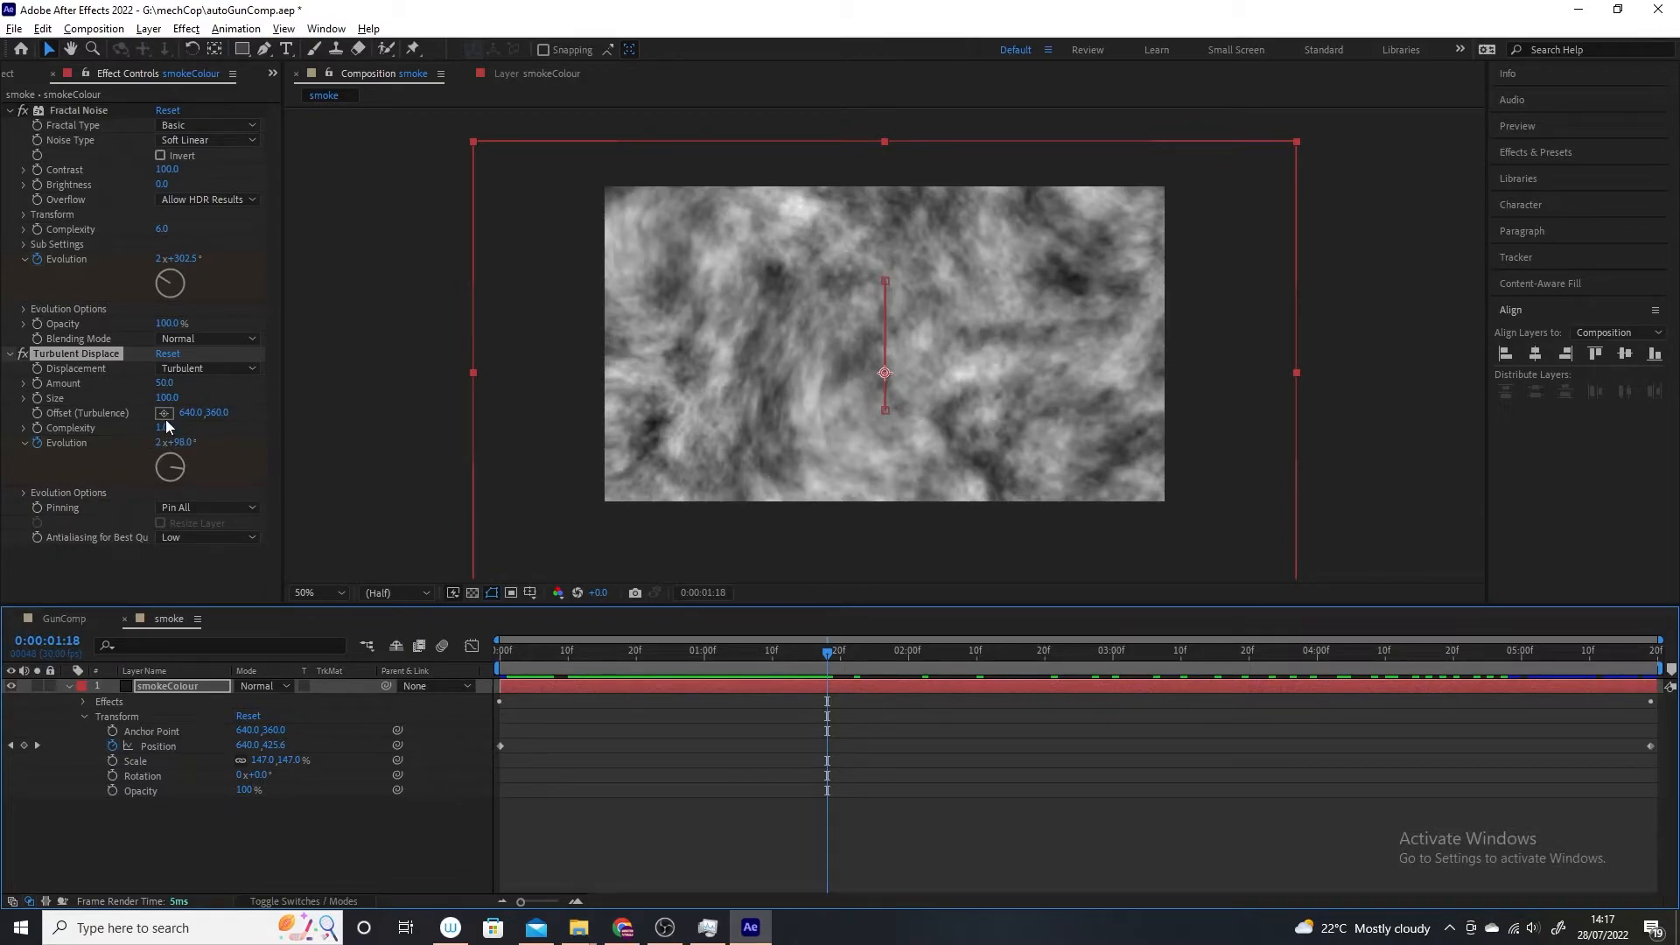
drag(161, 400, 189, 401)
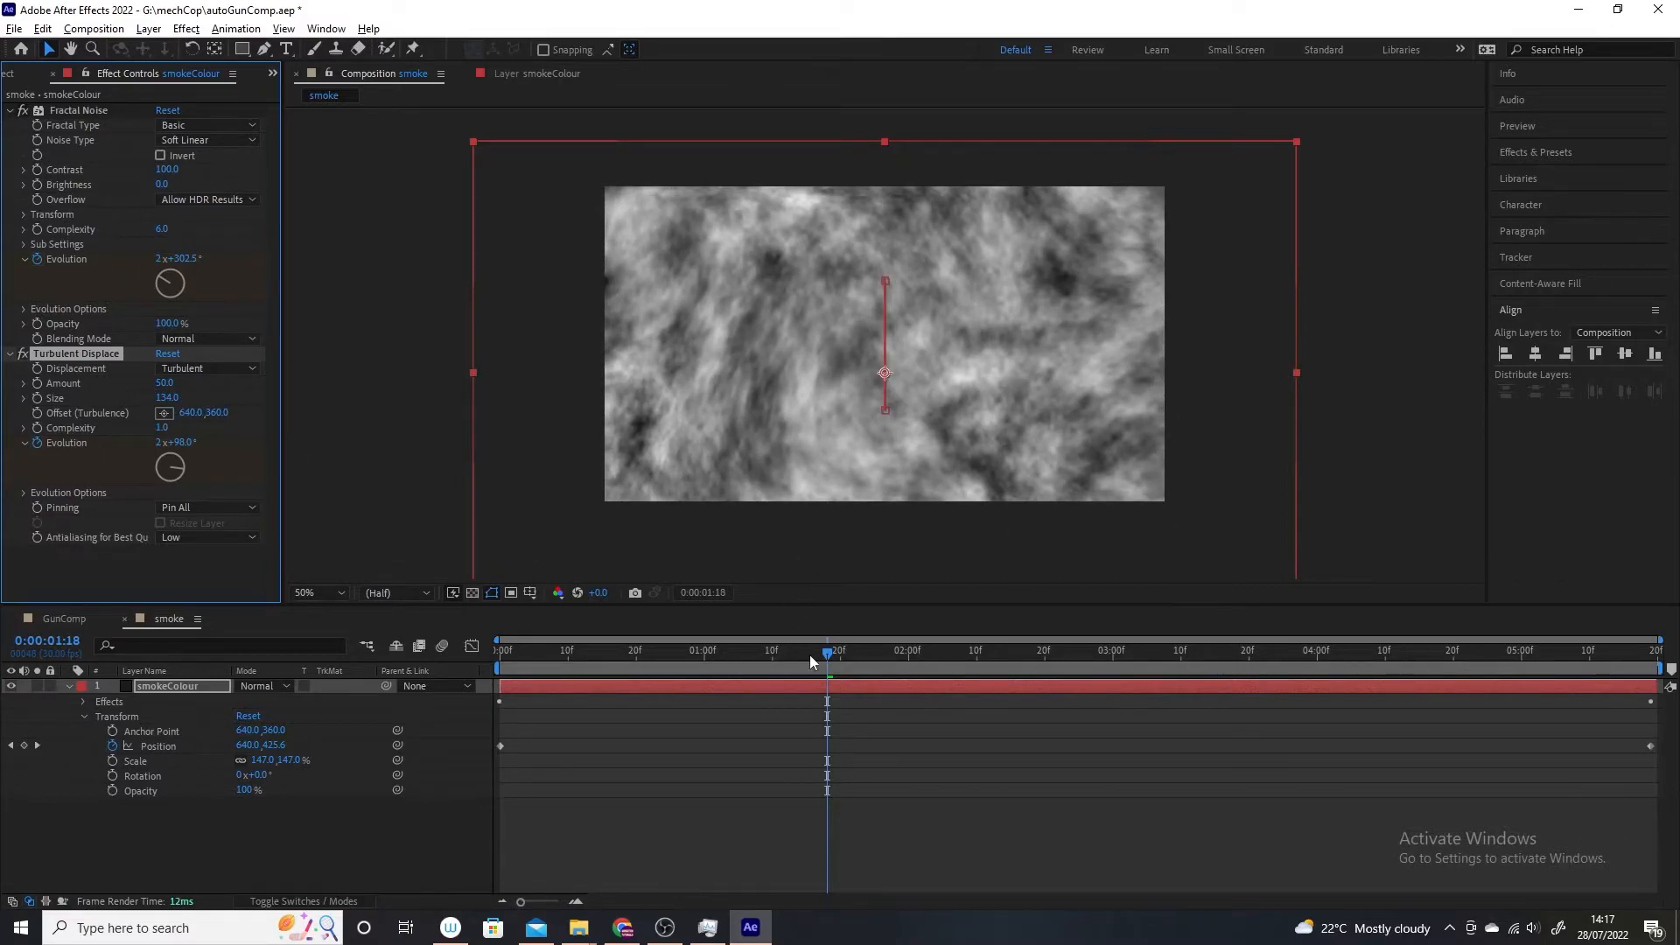
drag(831, 652, 1094, 674)
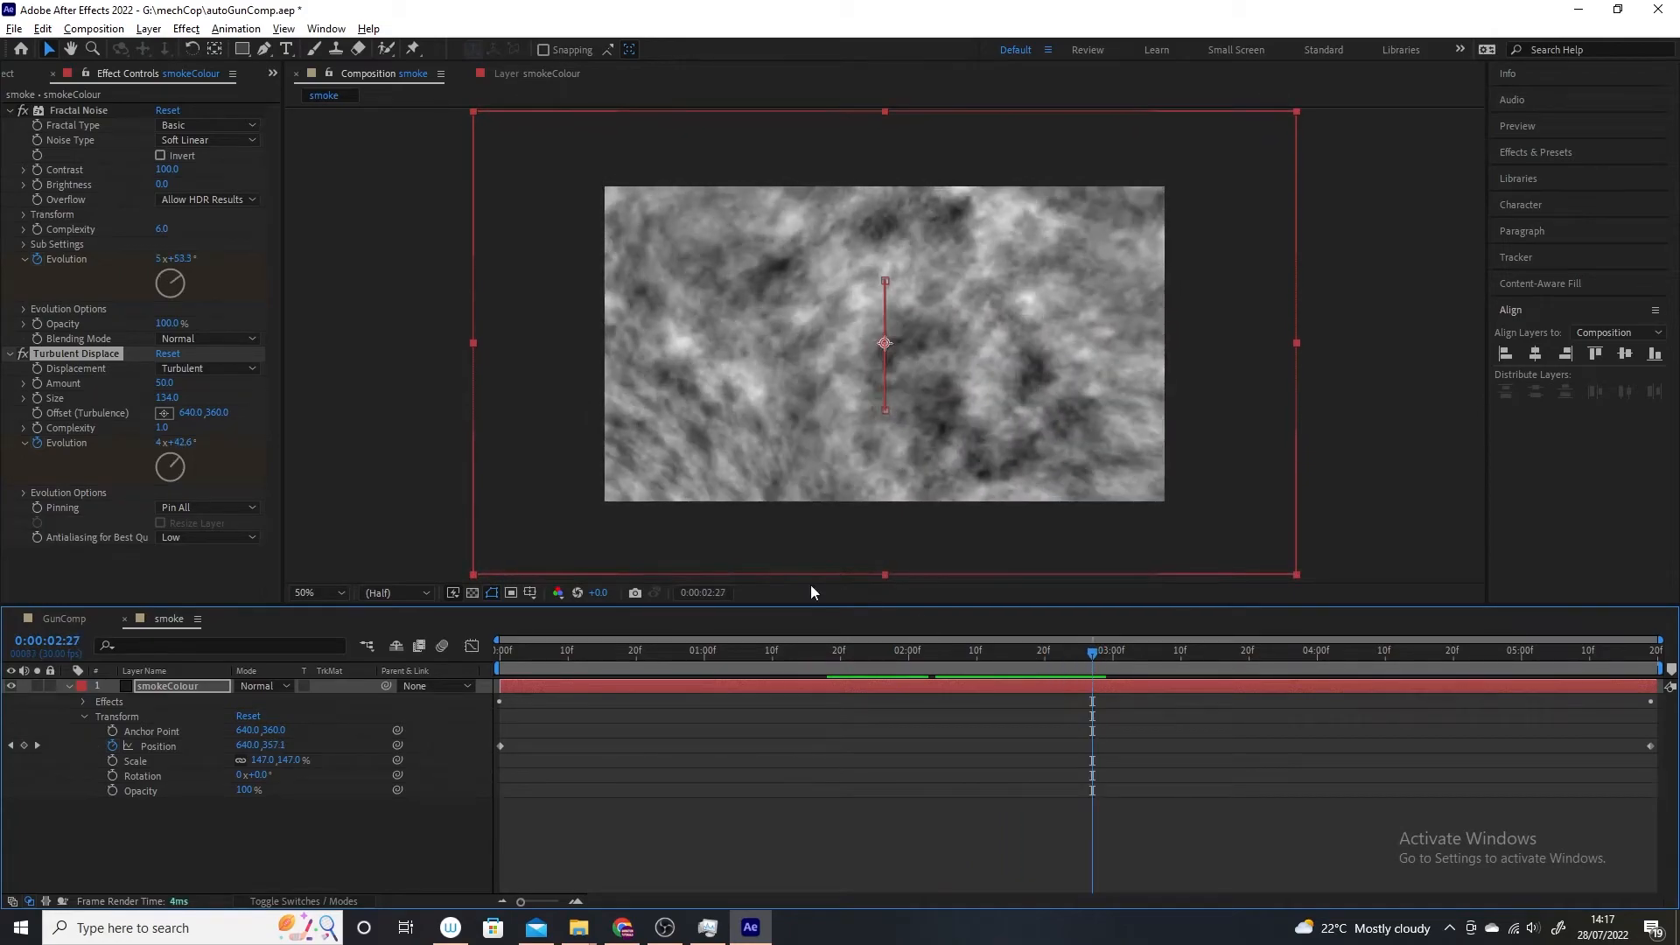
click(162, 427)
text(2.5)
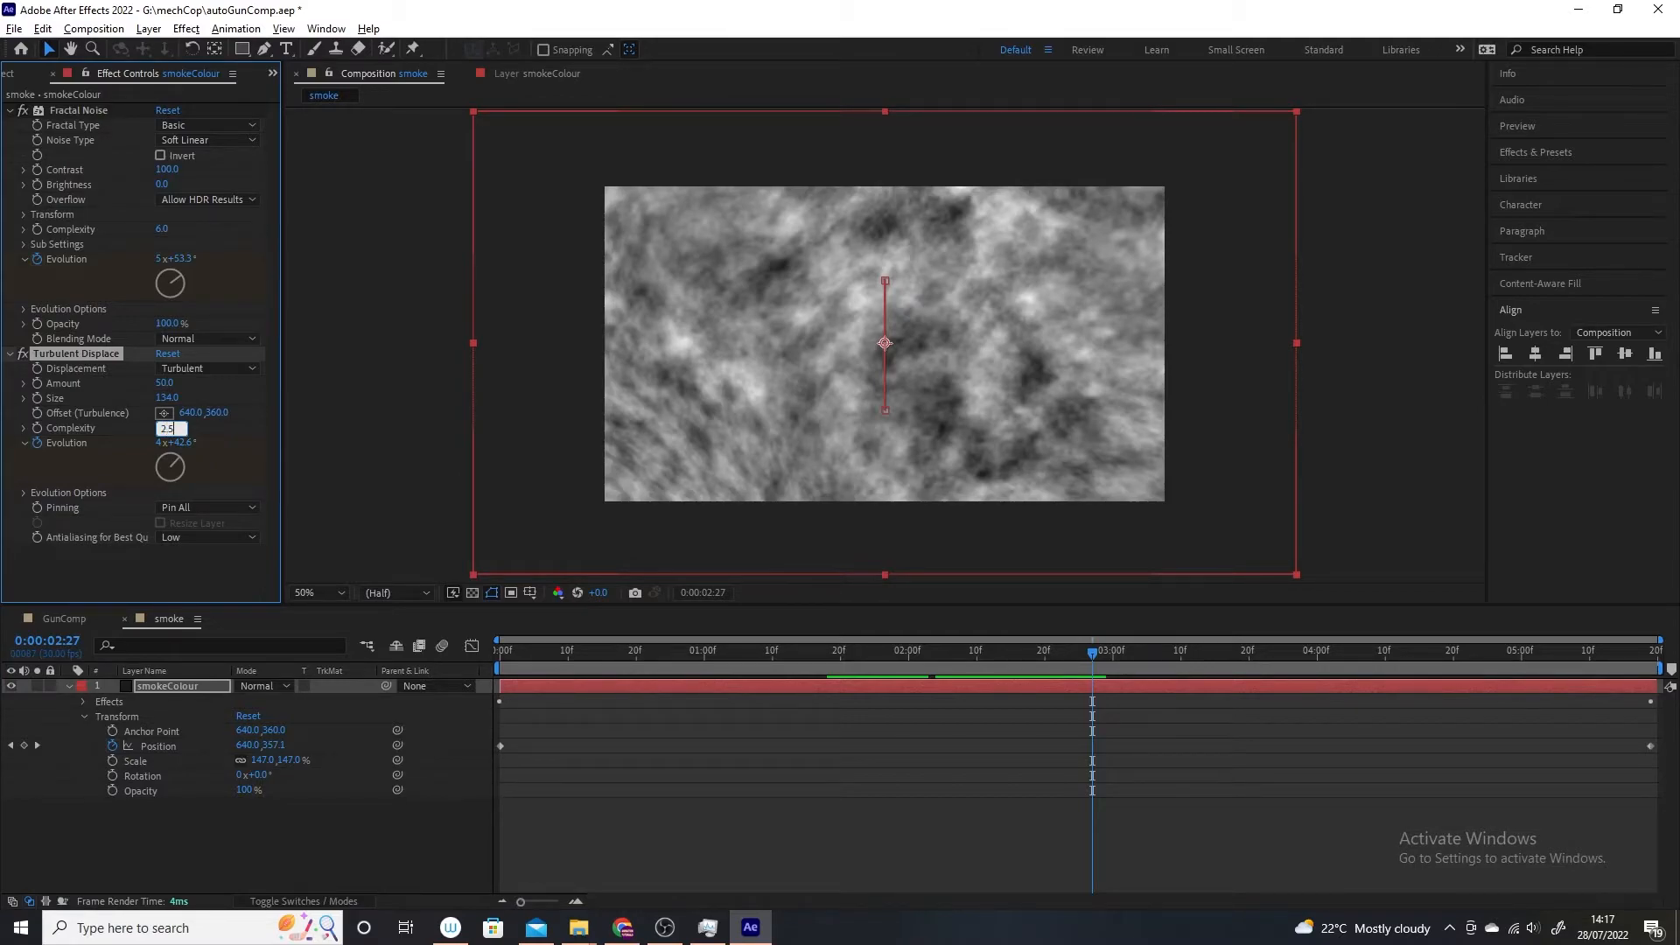
key(Return)
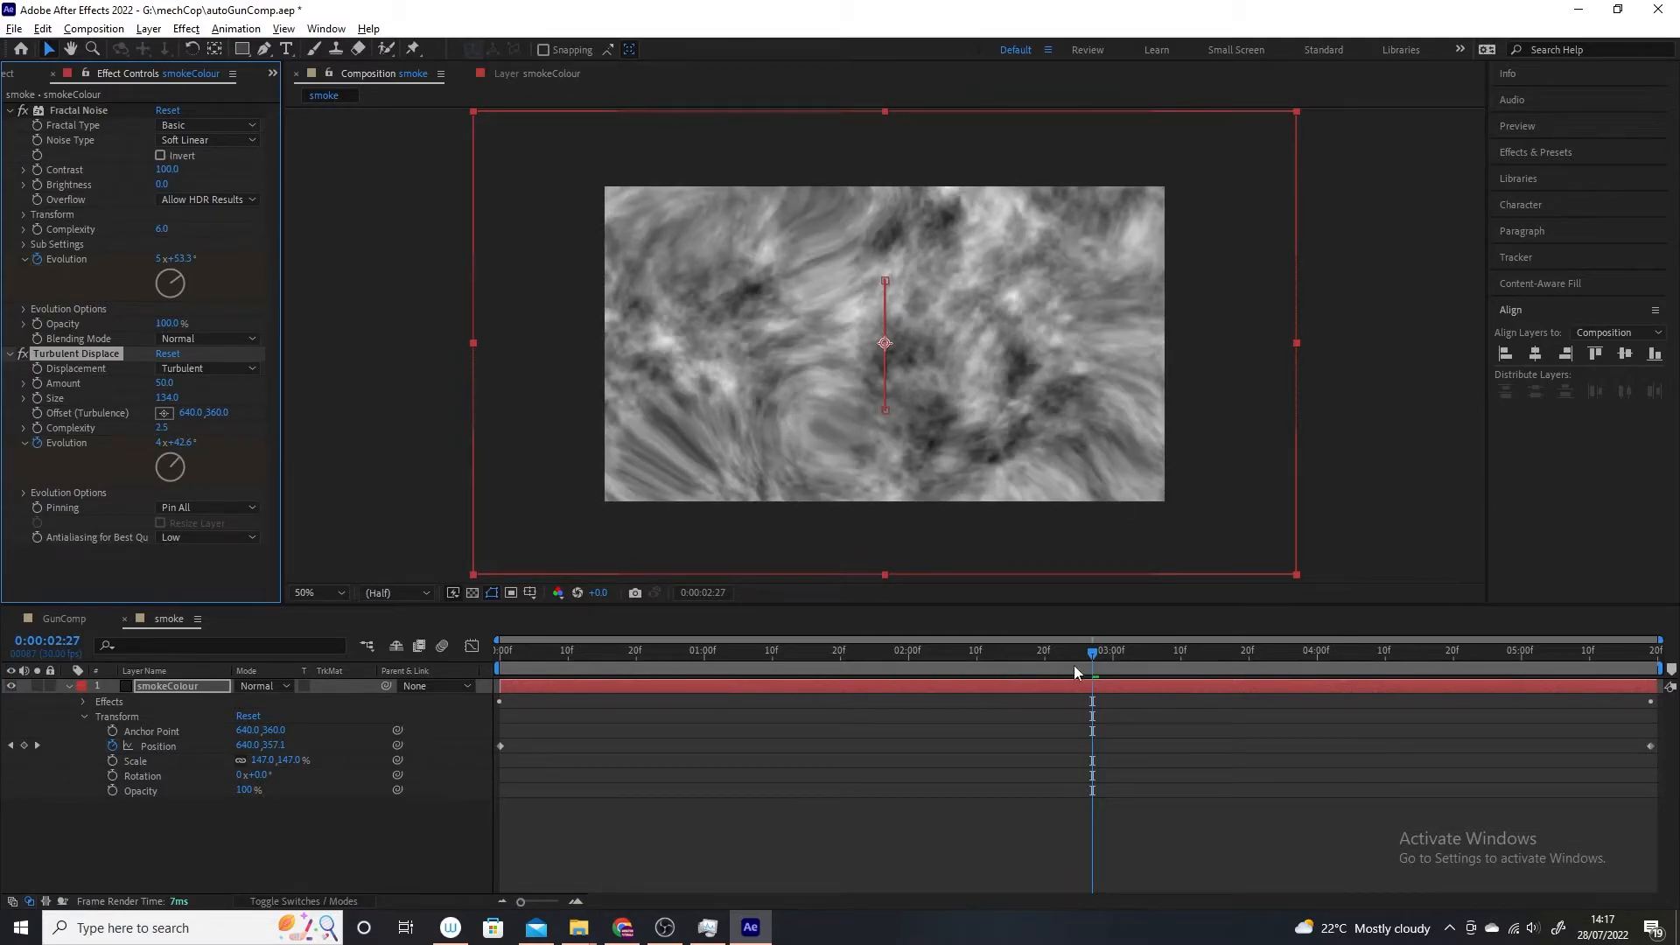
Step: Reduce the Turbulent Displace amount to 29 and check the noise at other frames
drag(1100, 654, 1475, 686)
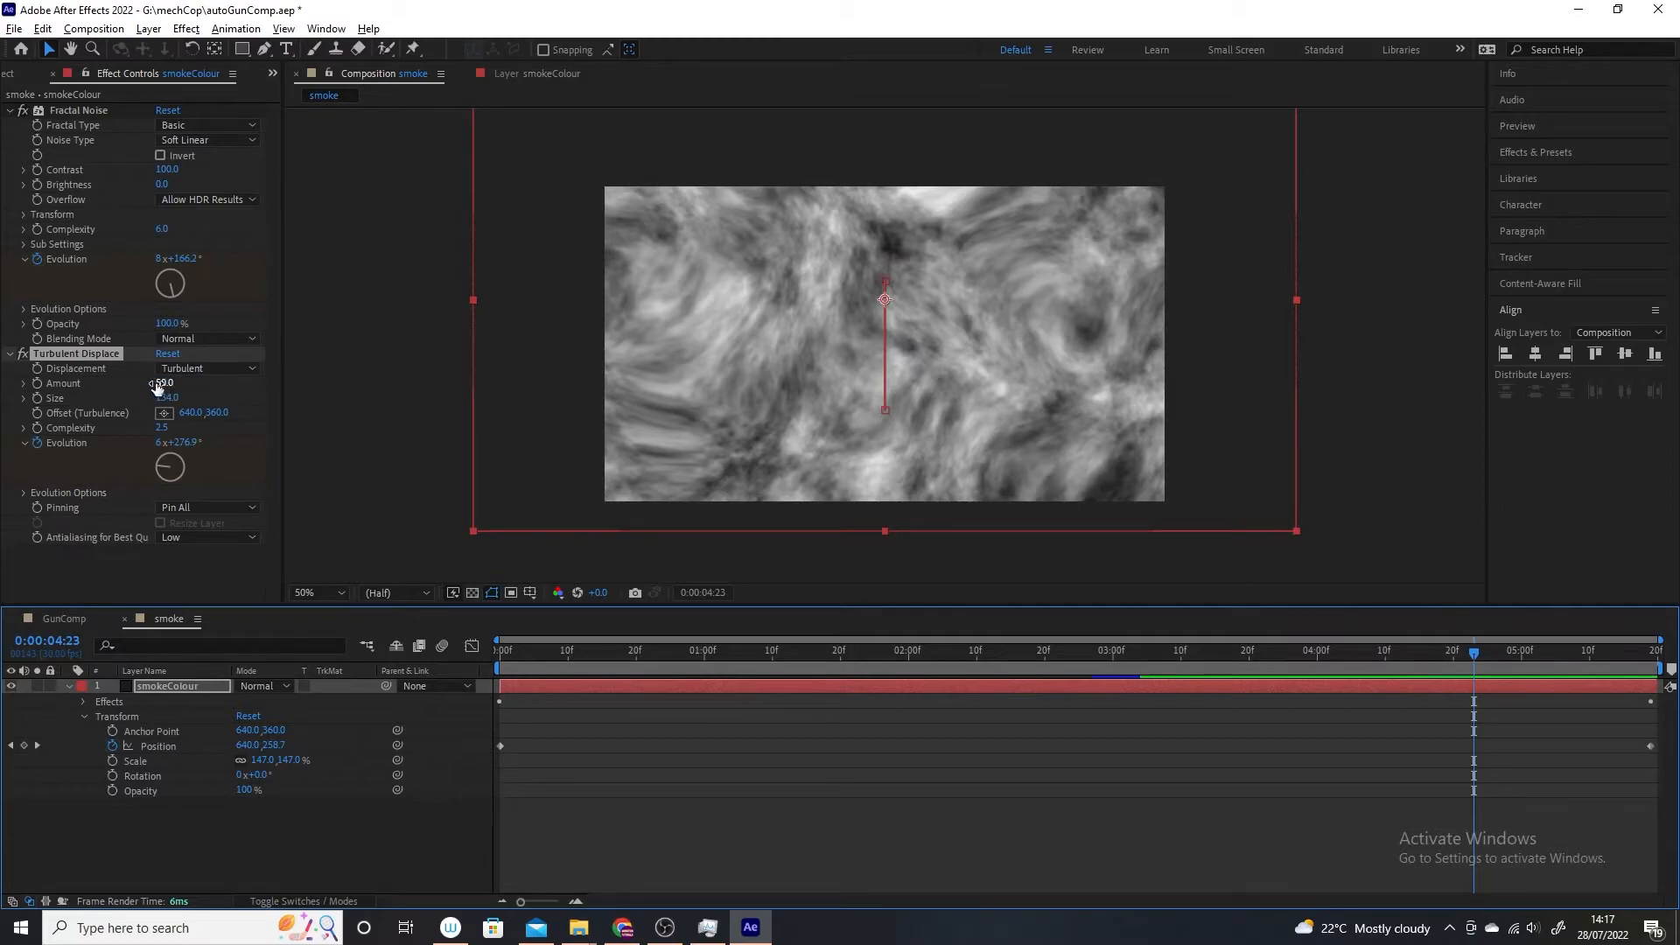
mouse_move(165, 383)
mouse_down()
mouse_move(124, 381)
mouse_move(145, 382)
mouse_up()
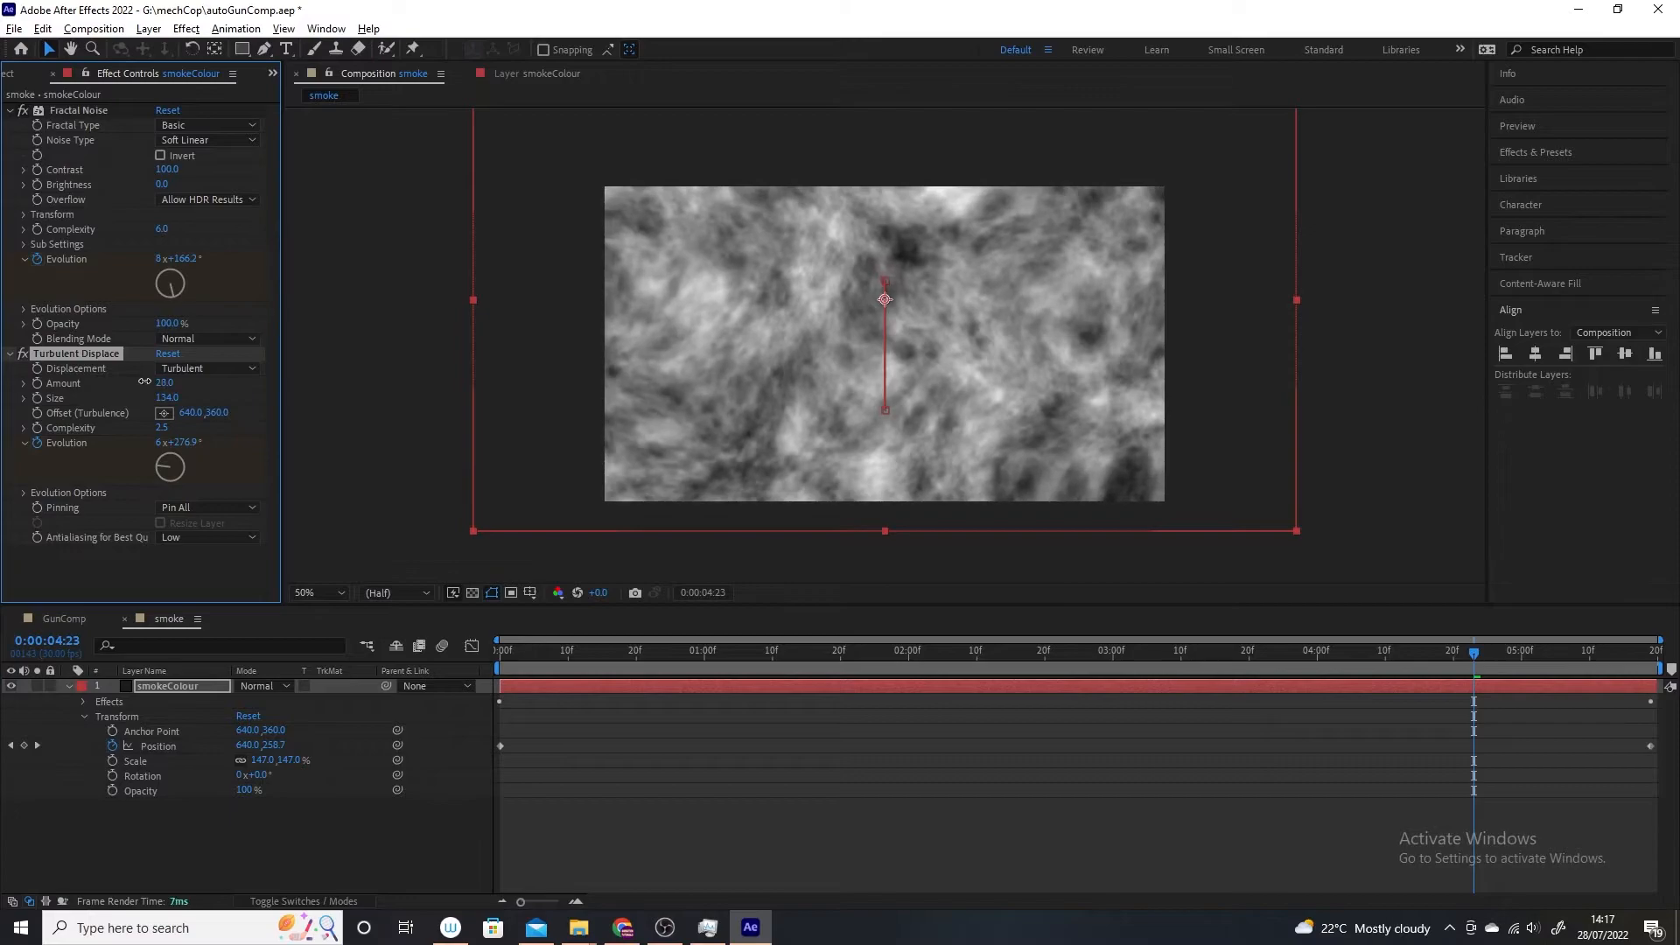
drag(1470, 651, 1344, 683)
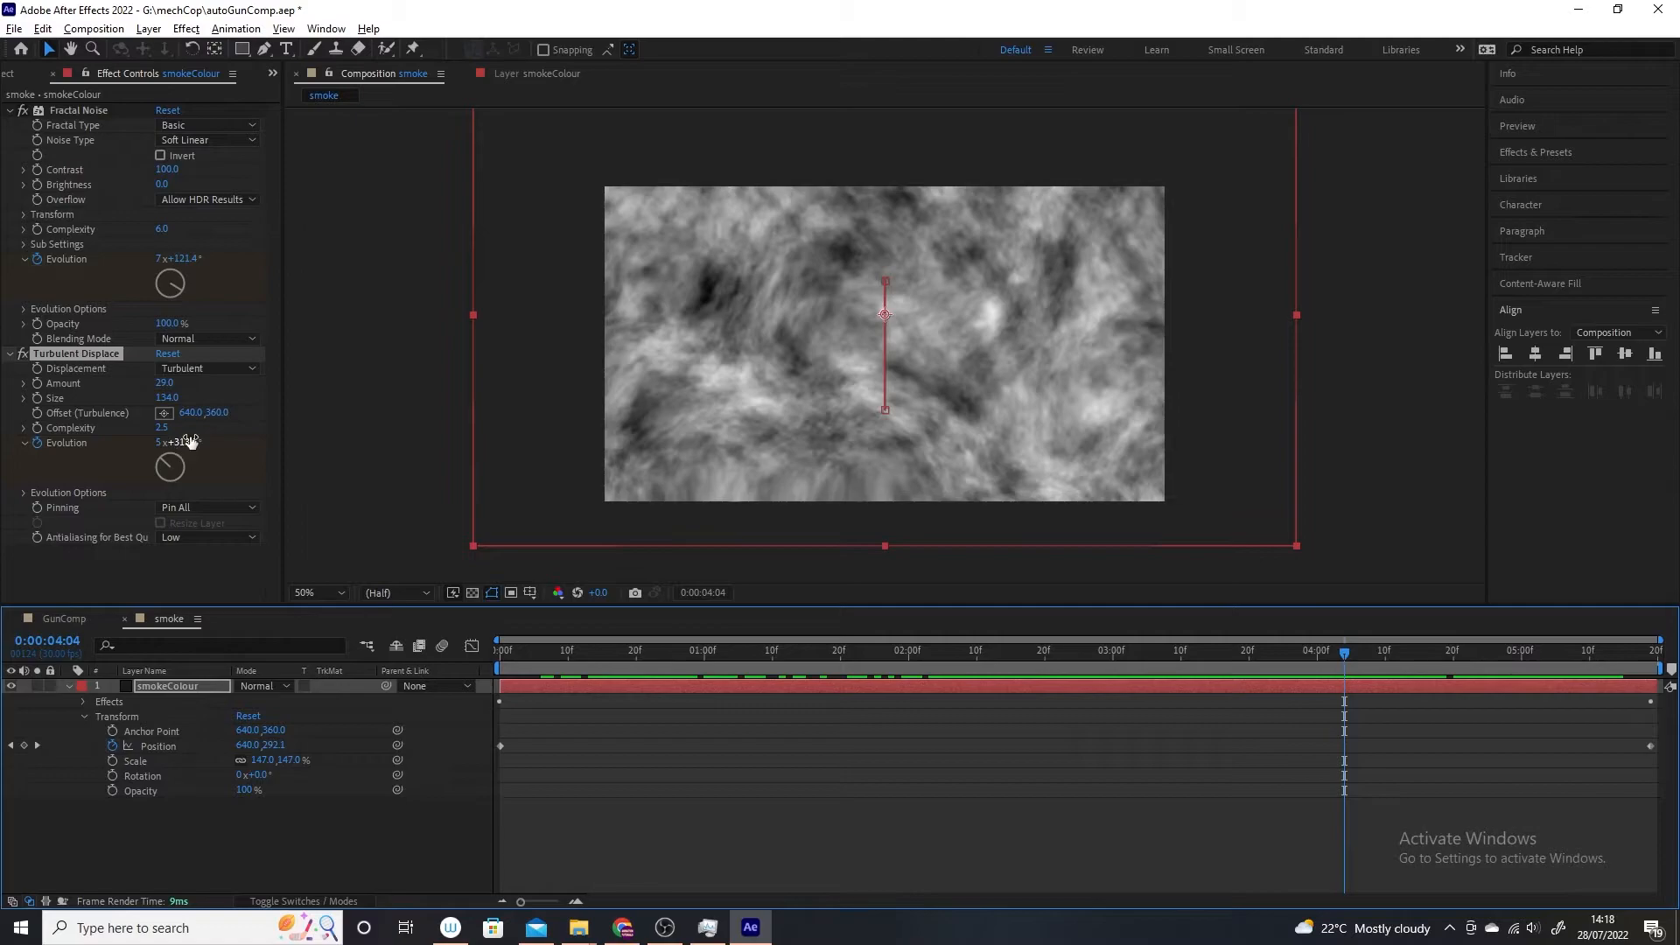
click(665, 928)
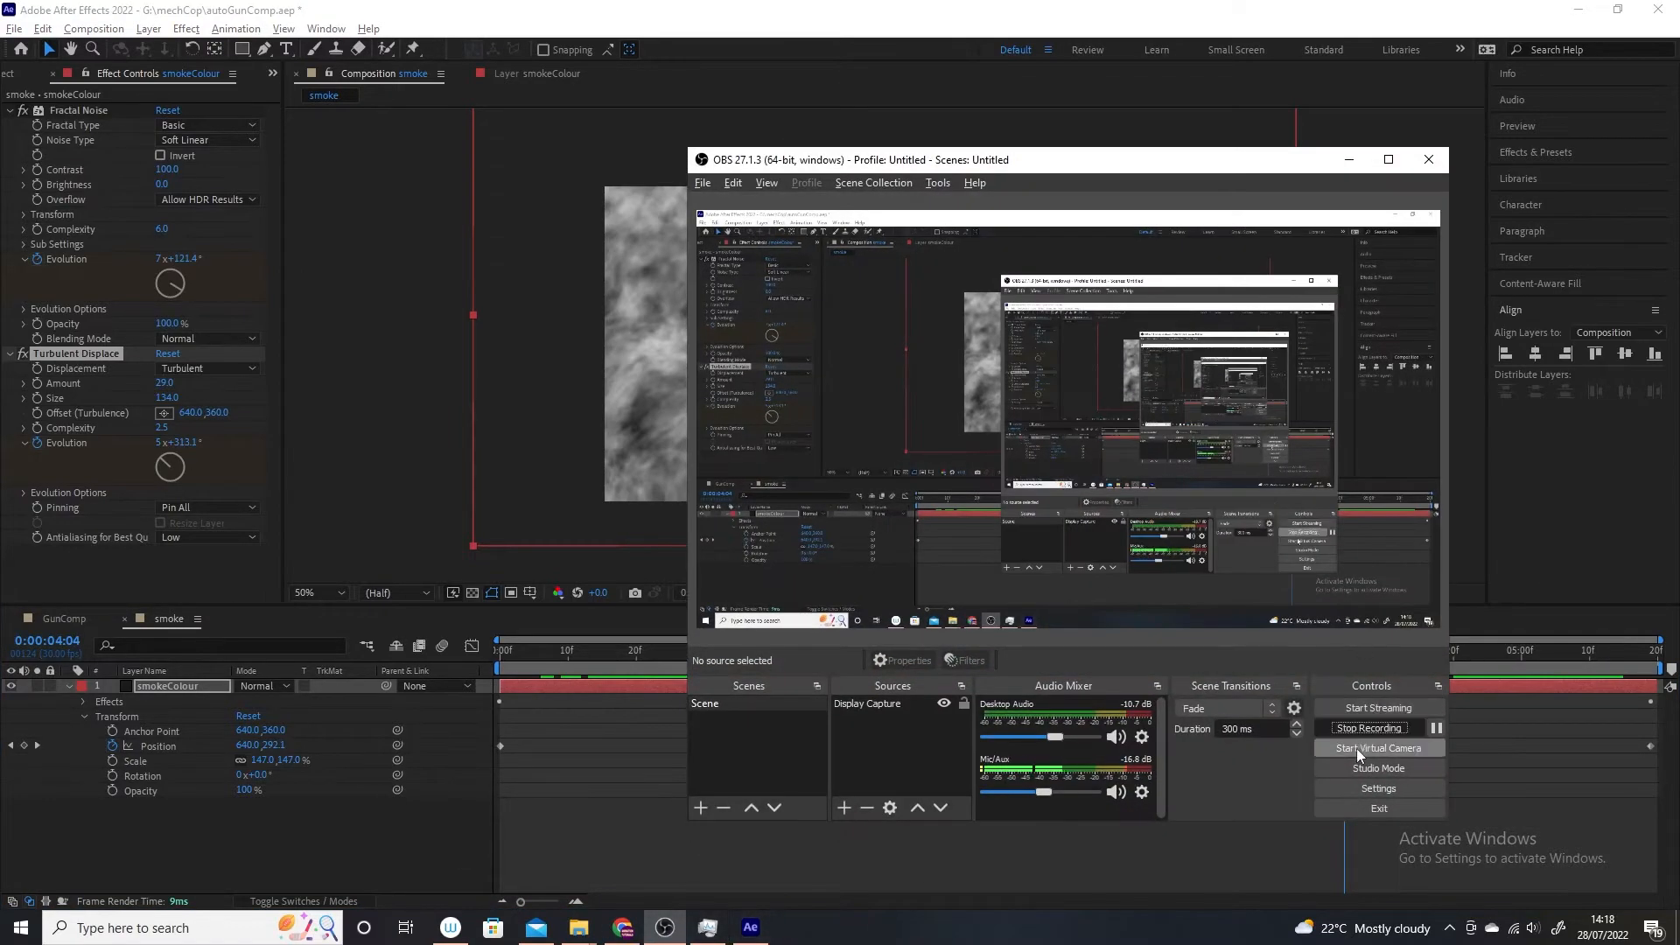
click(1437, 728)
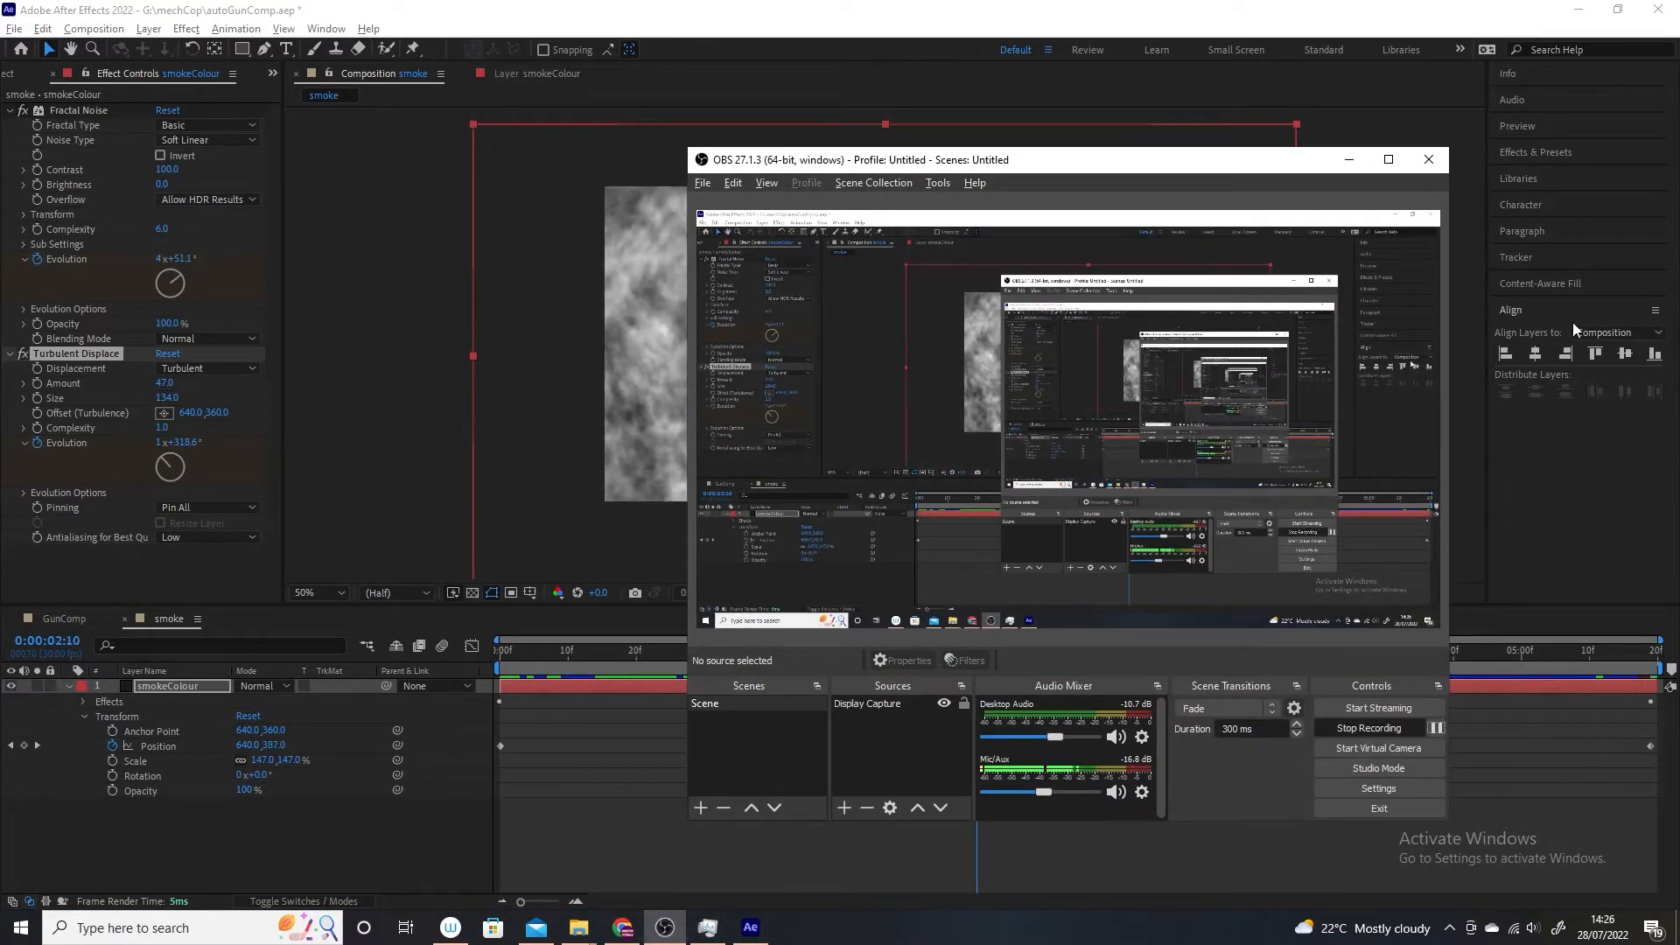
click(1348, 159)
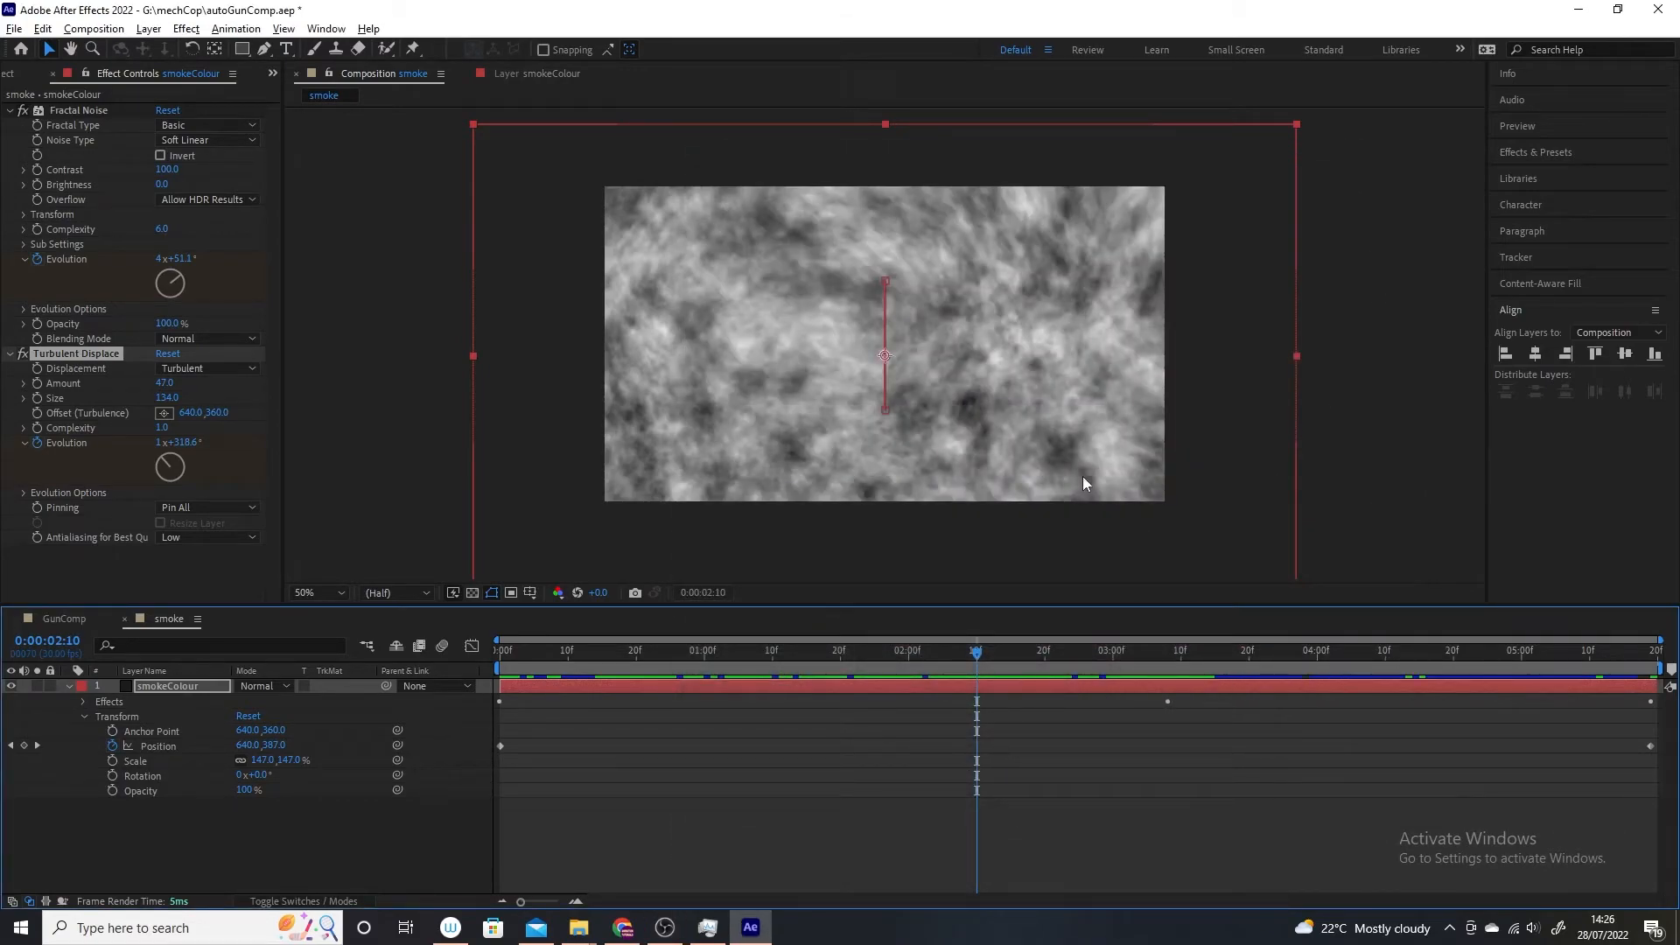
Step: Review the displaced noise along the timeline and set the Turbulent Displace size to 300
drag(978, 665, 1137, 728)
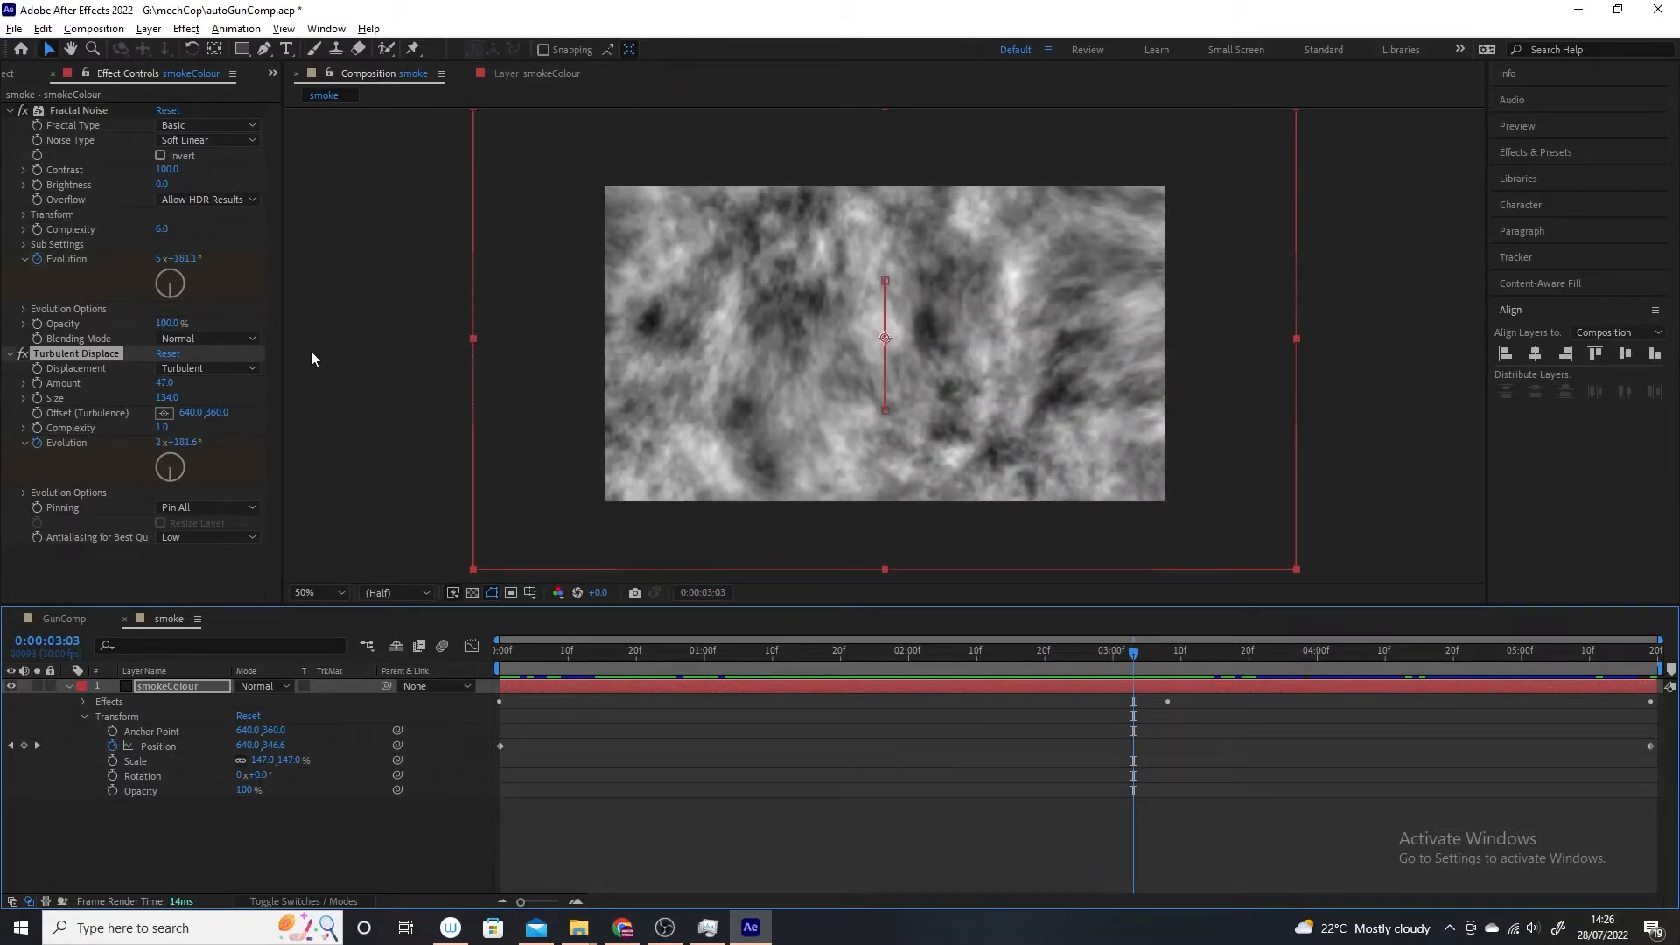
drag(1118, 652, 1658, 651)
click(160, 443)
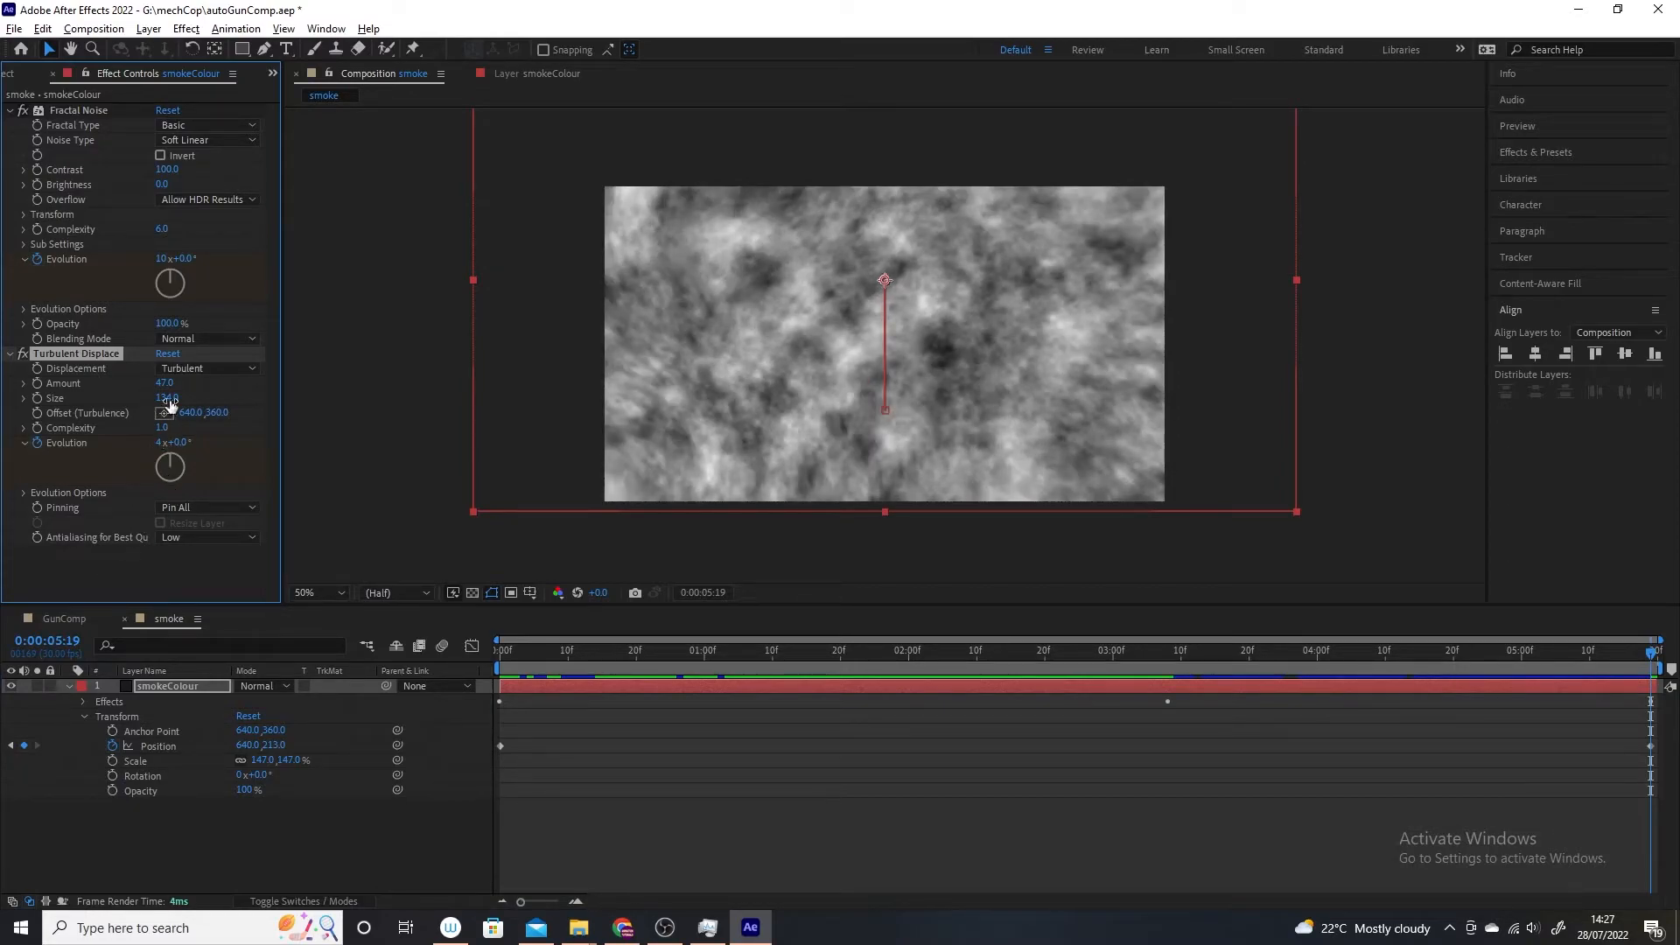
drag(1657, 655, 916, 679)
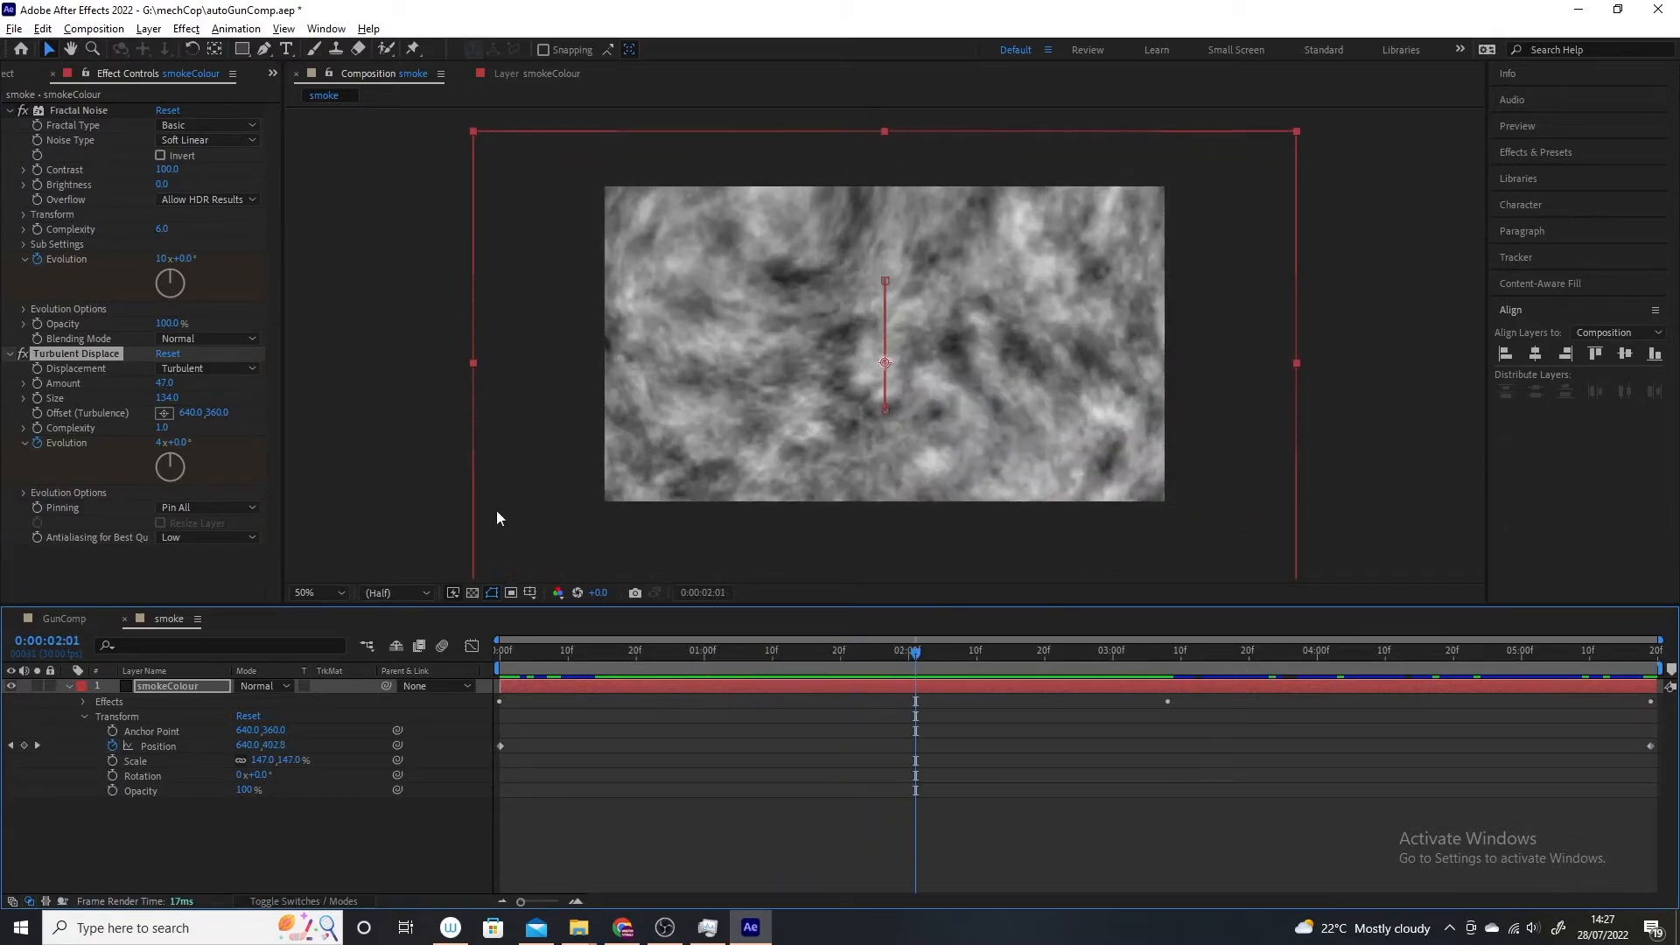
drag(160, 400, 303, 395)
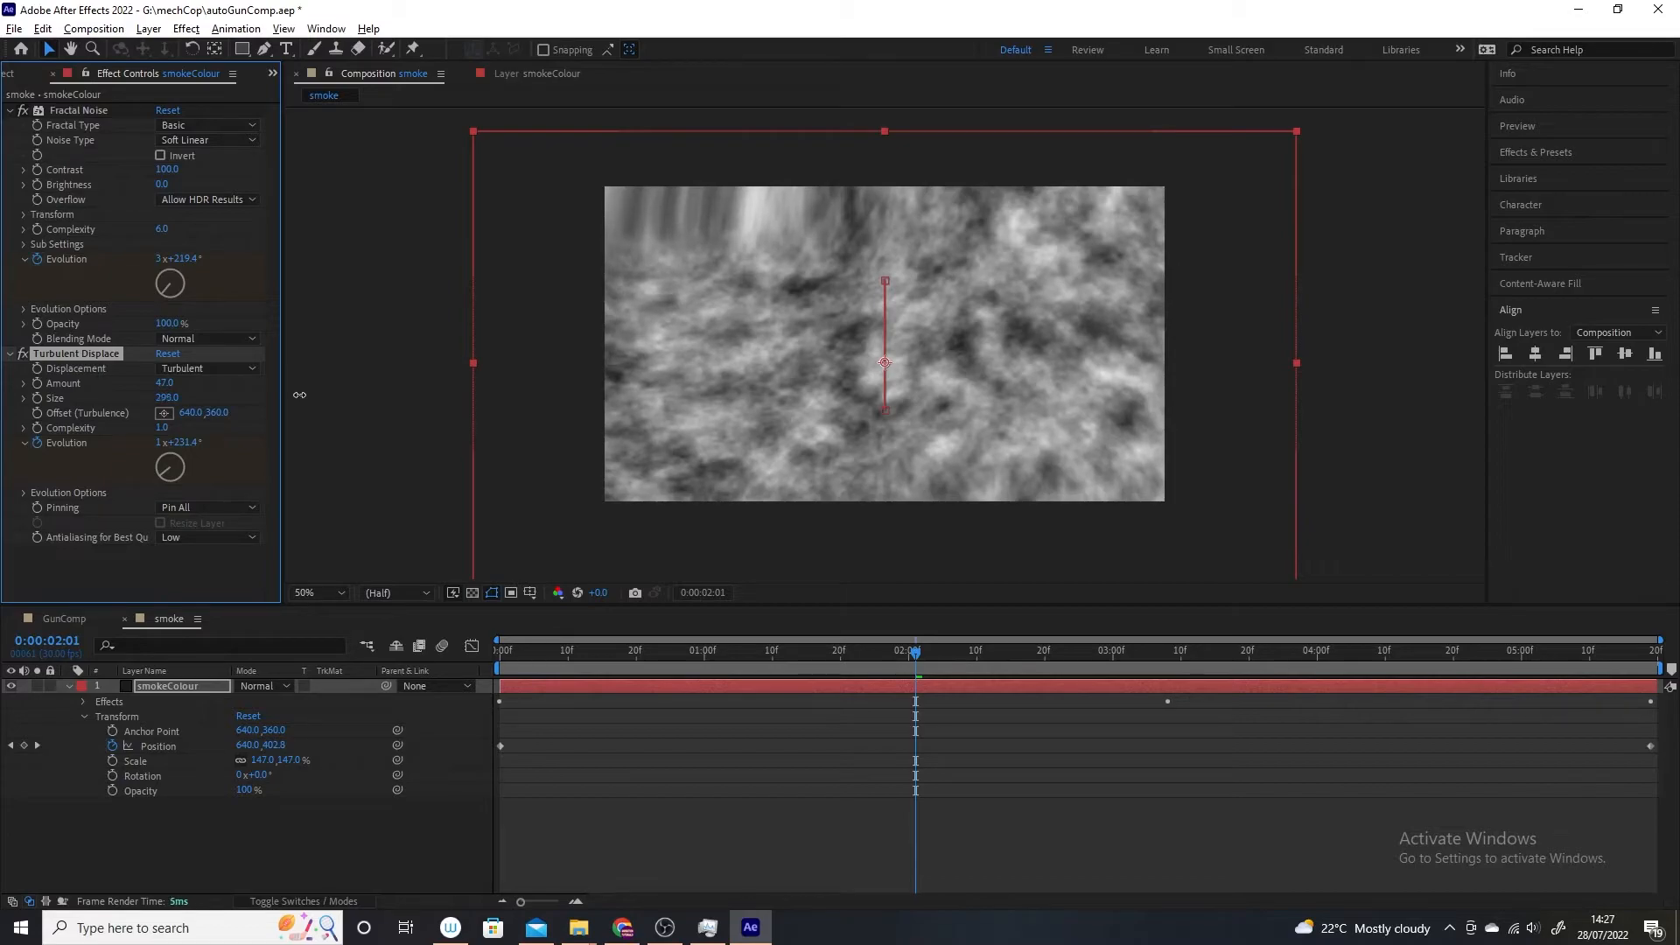
Step: Preview the smoke composition from 0:00:00:00 to check the displaced noise, and stop playback
drag(914, 651, 249, 7)
click(93, 29)
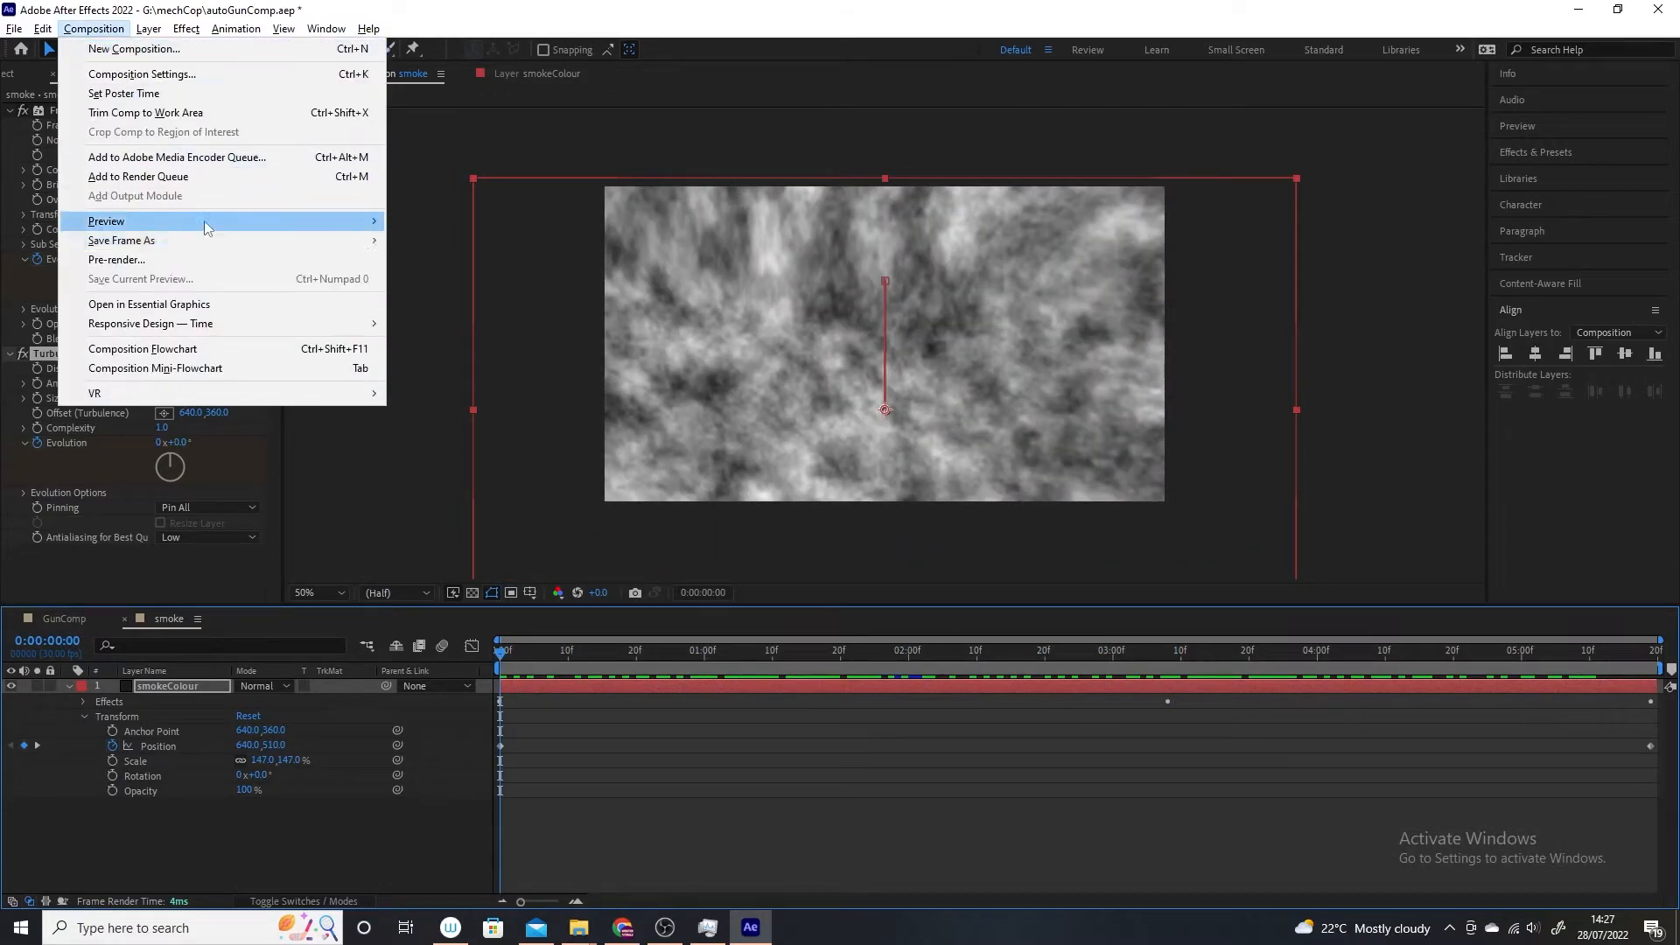
click(425, 226)
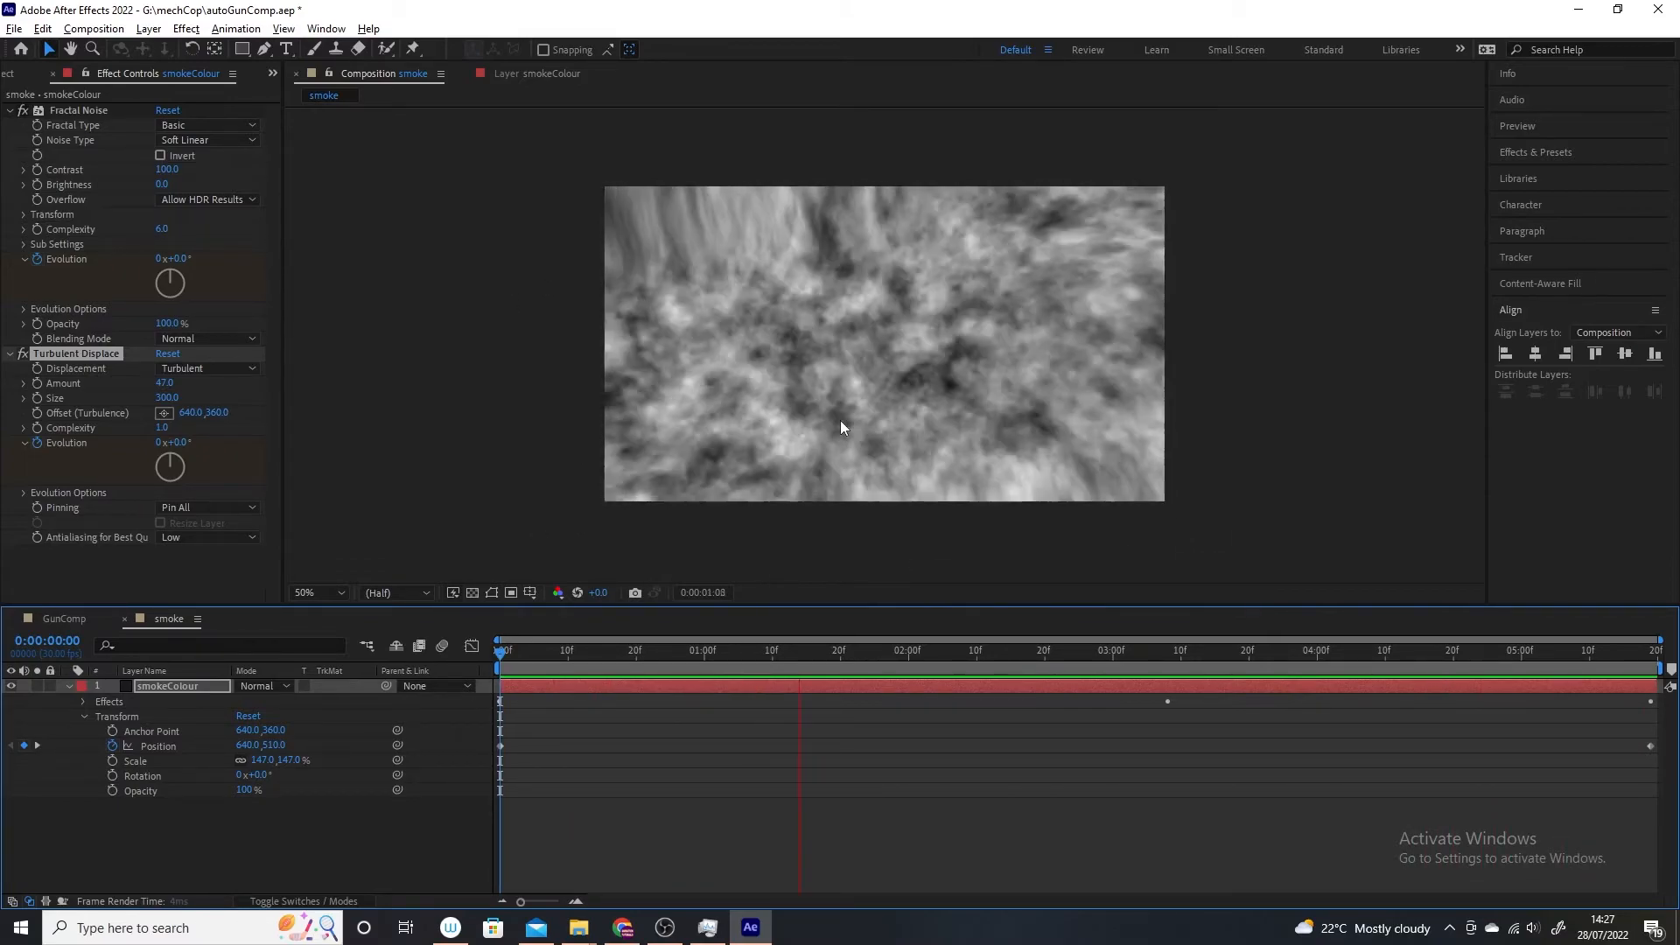
key(space)
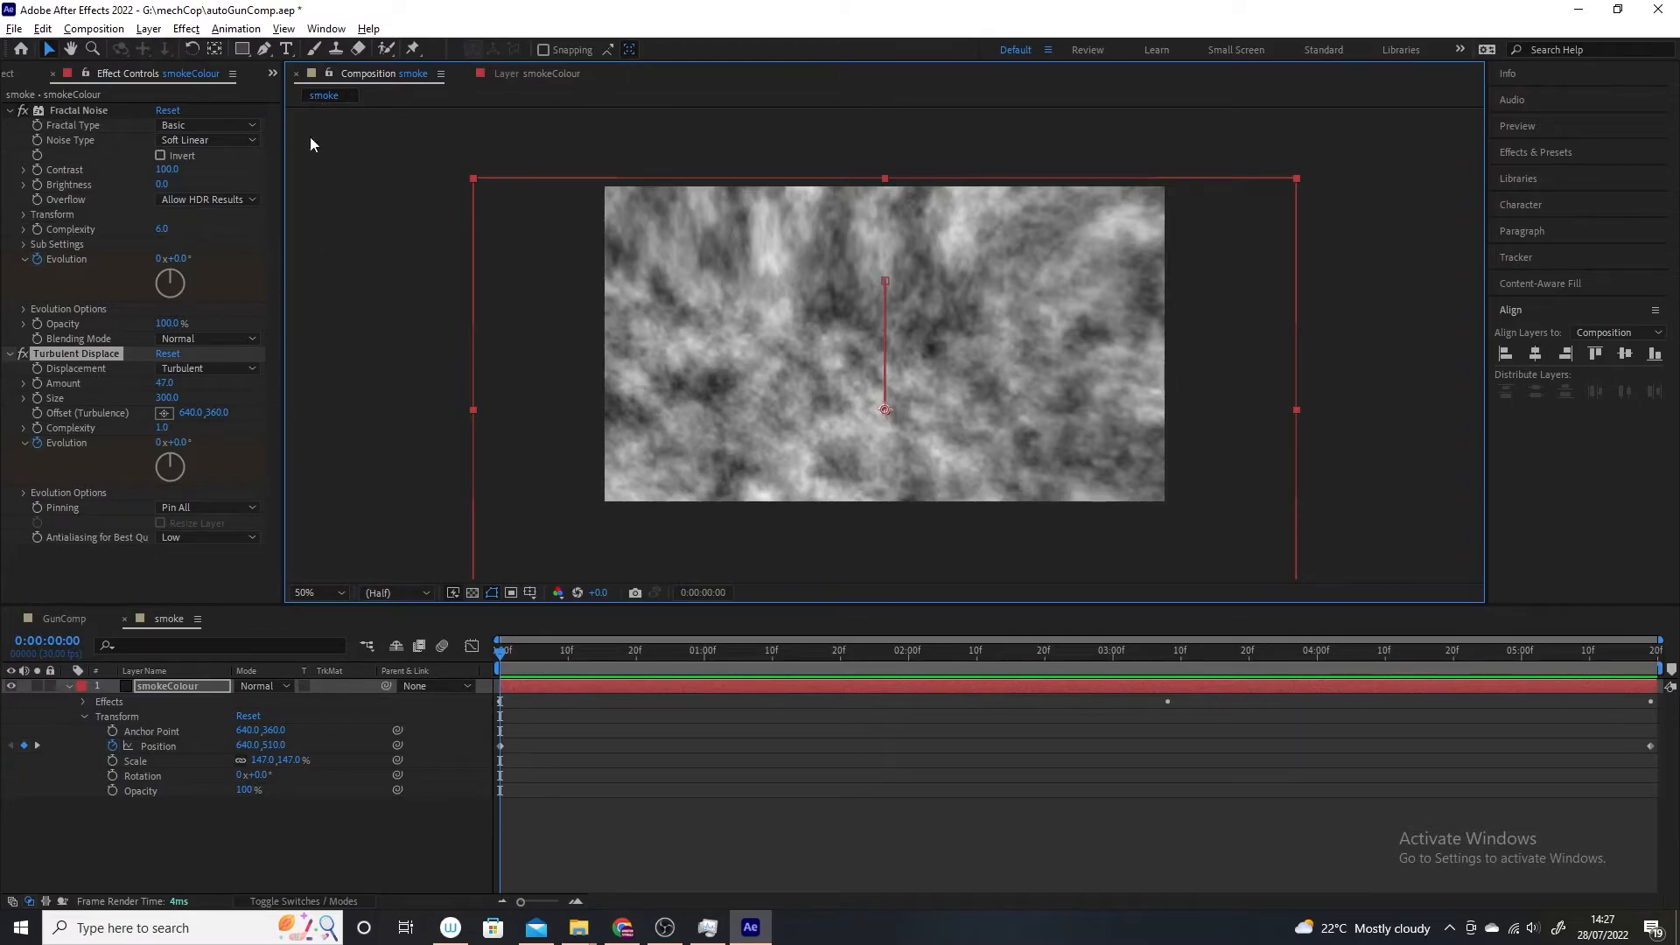
Step: Add the smoke composition as the top layer of GunComp and set its blending mode to Screen
click(49, 74)
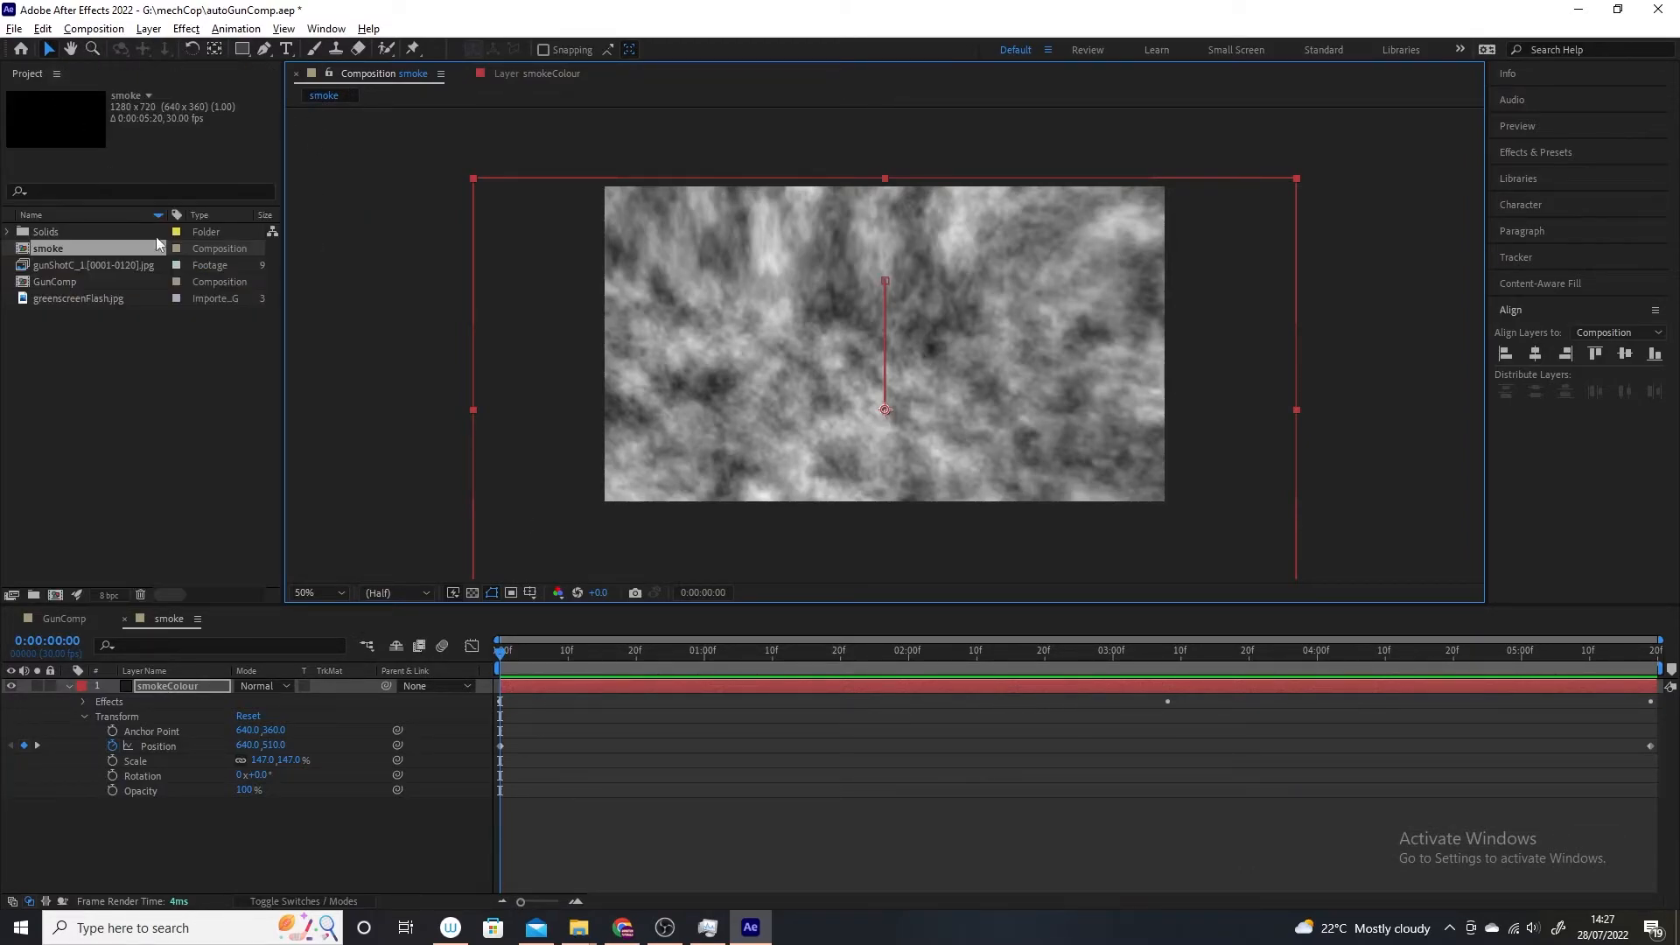
double_click(60, 282)
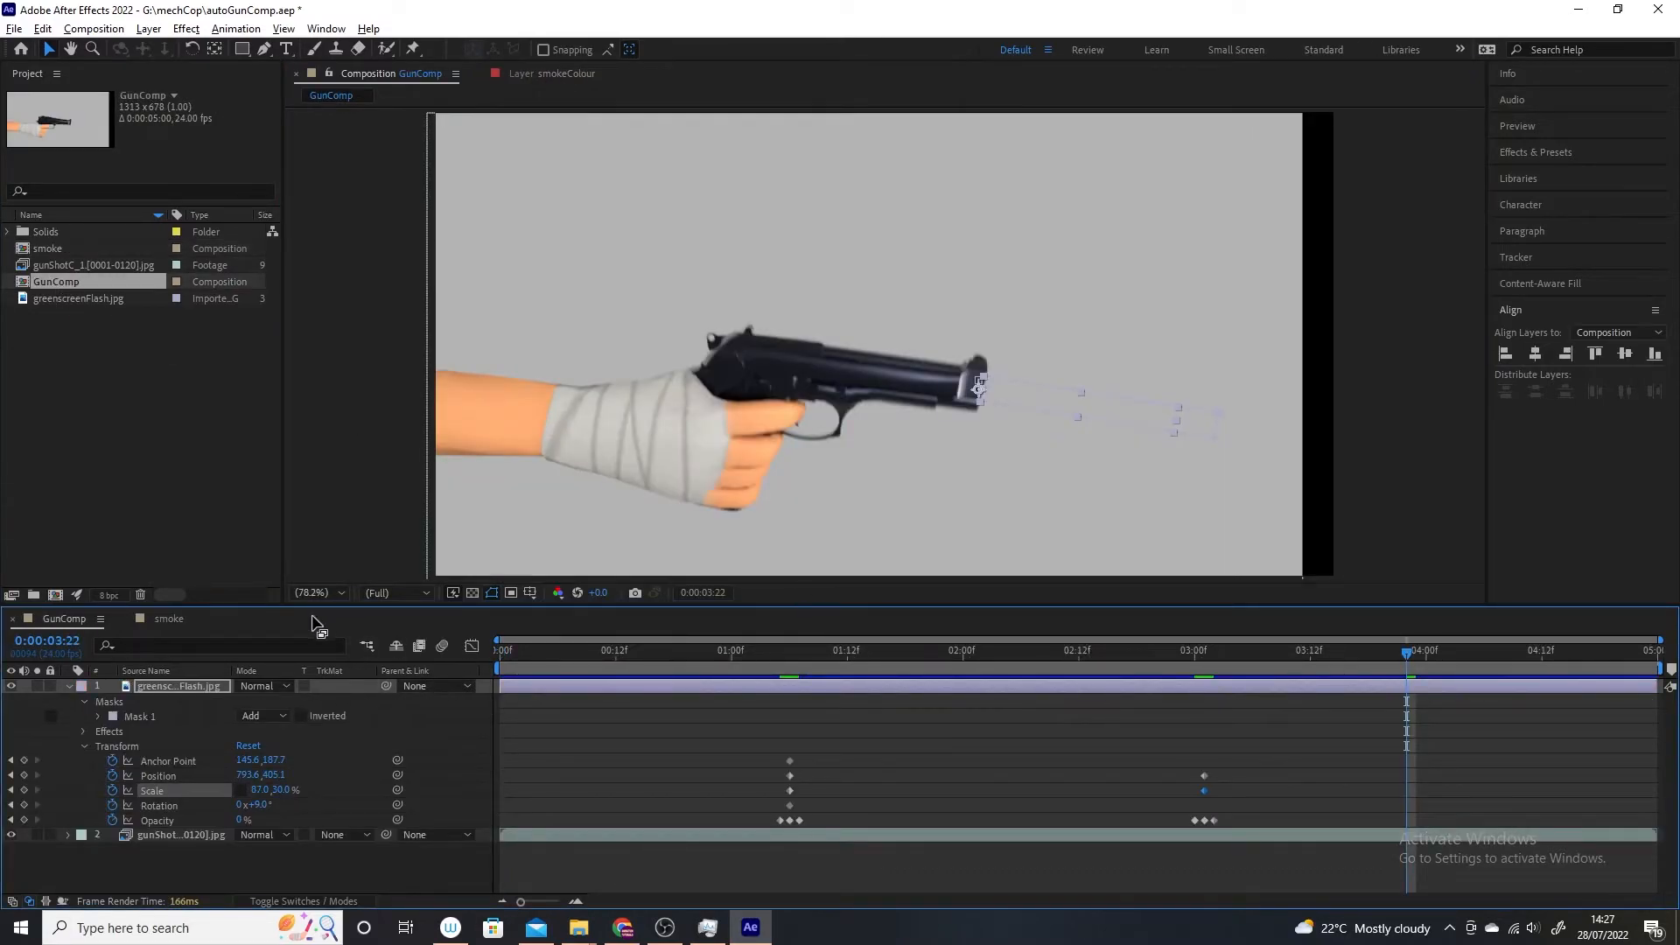
click(50, 248)
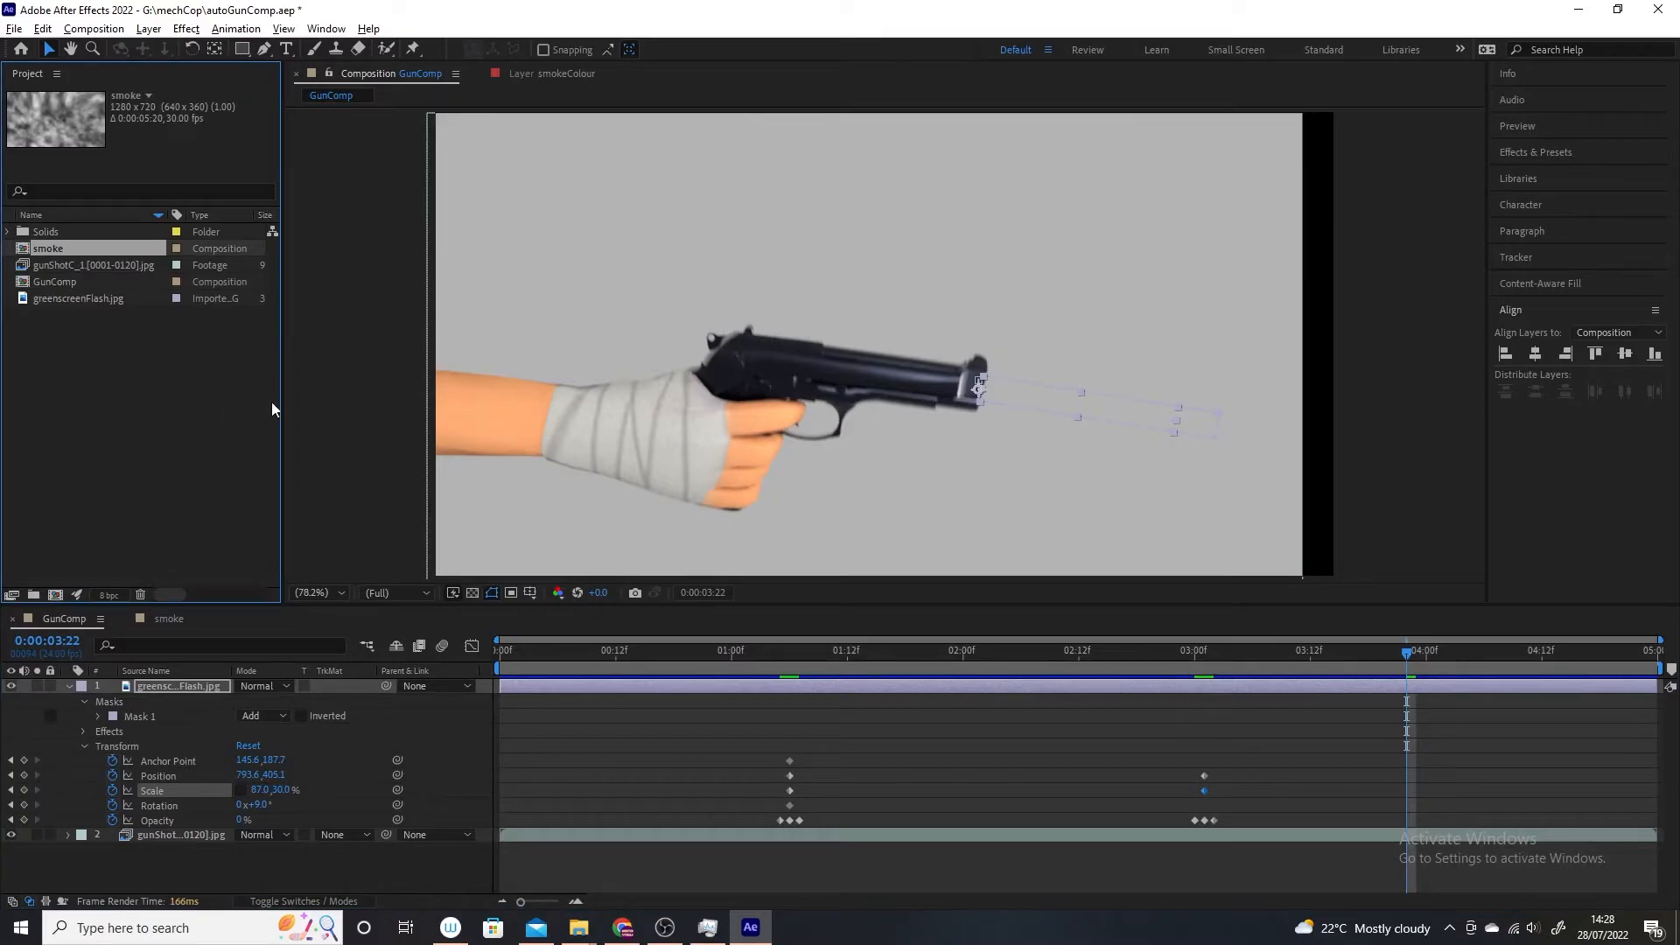
drag(54, 247, 868, 345)
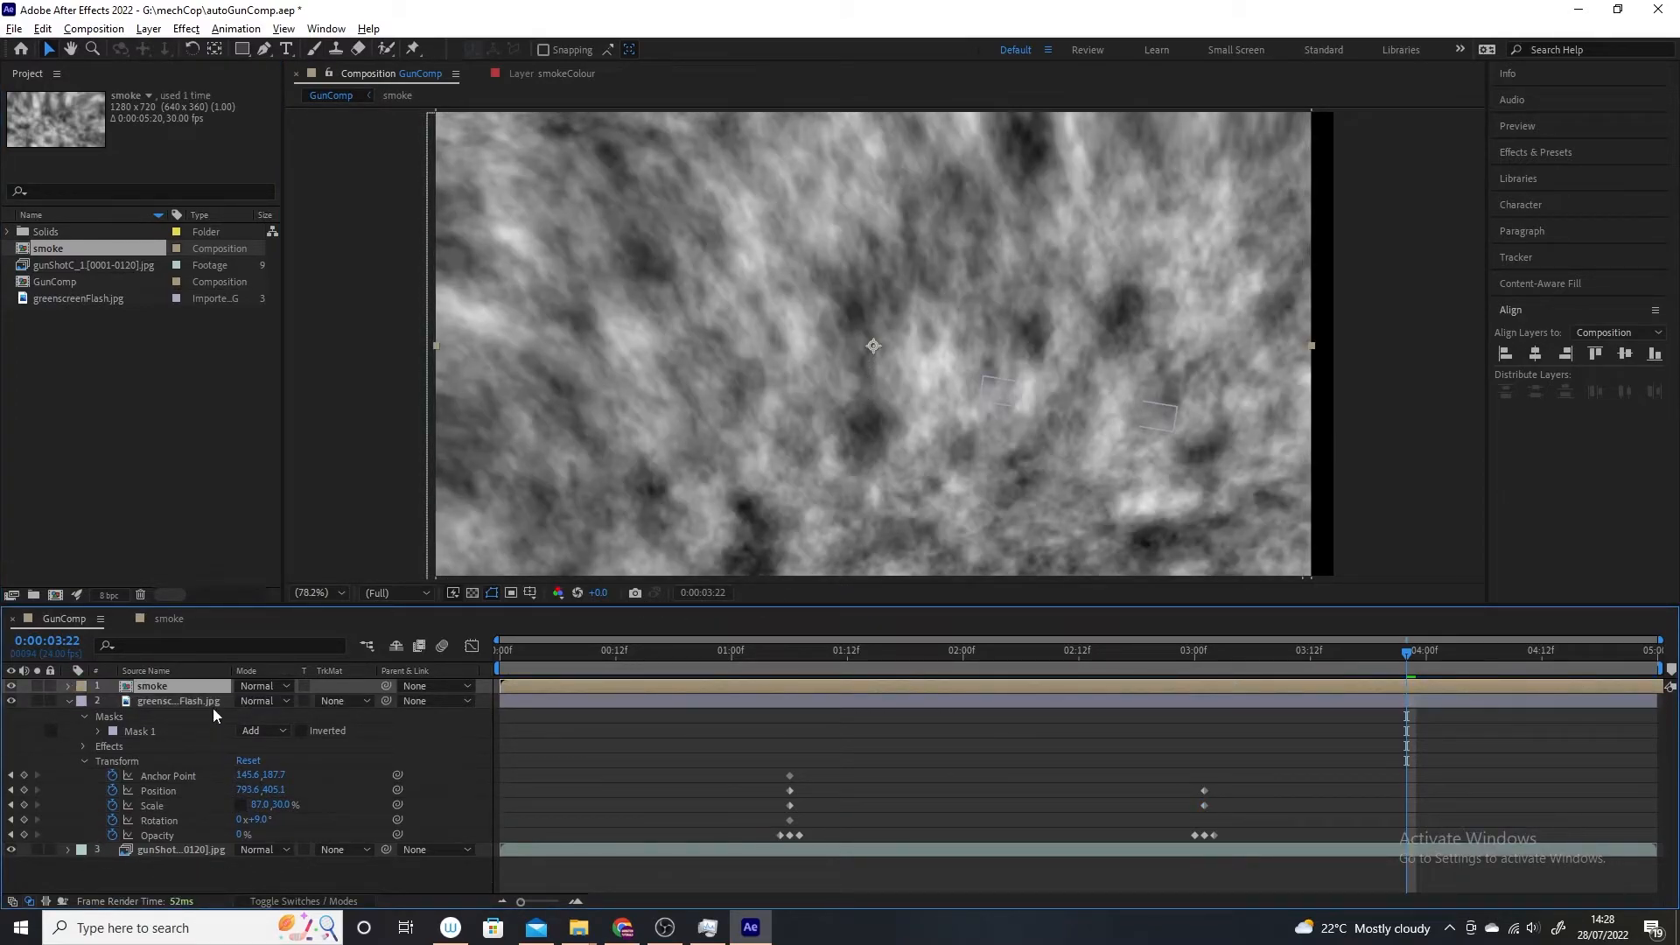
click(287, 686)
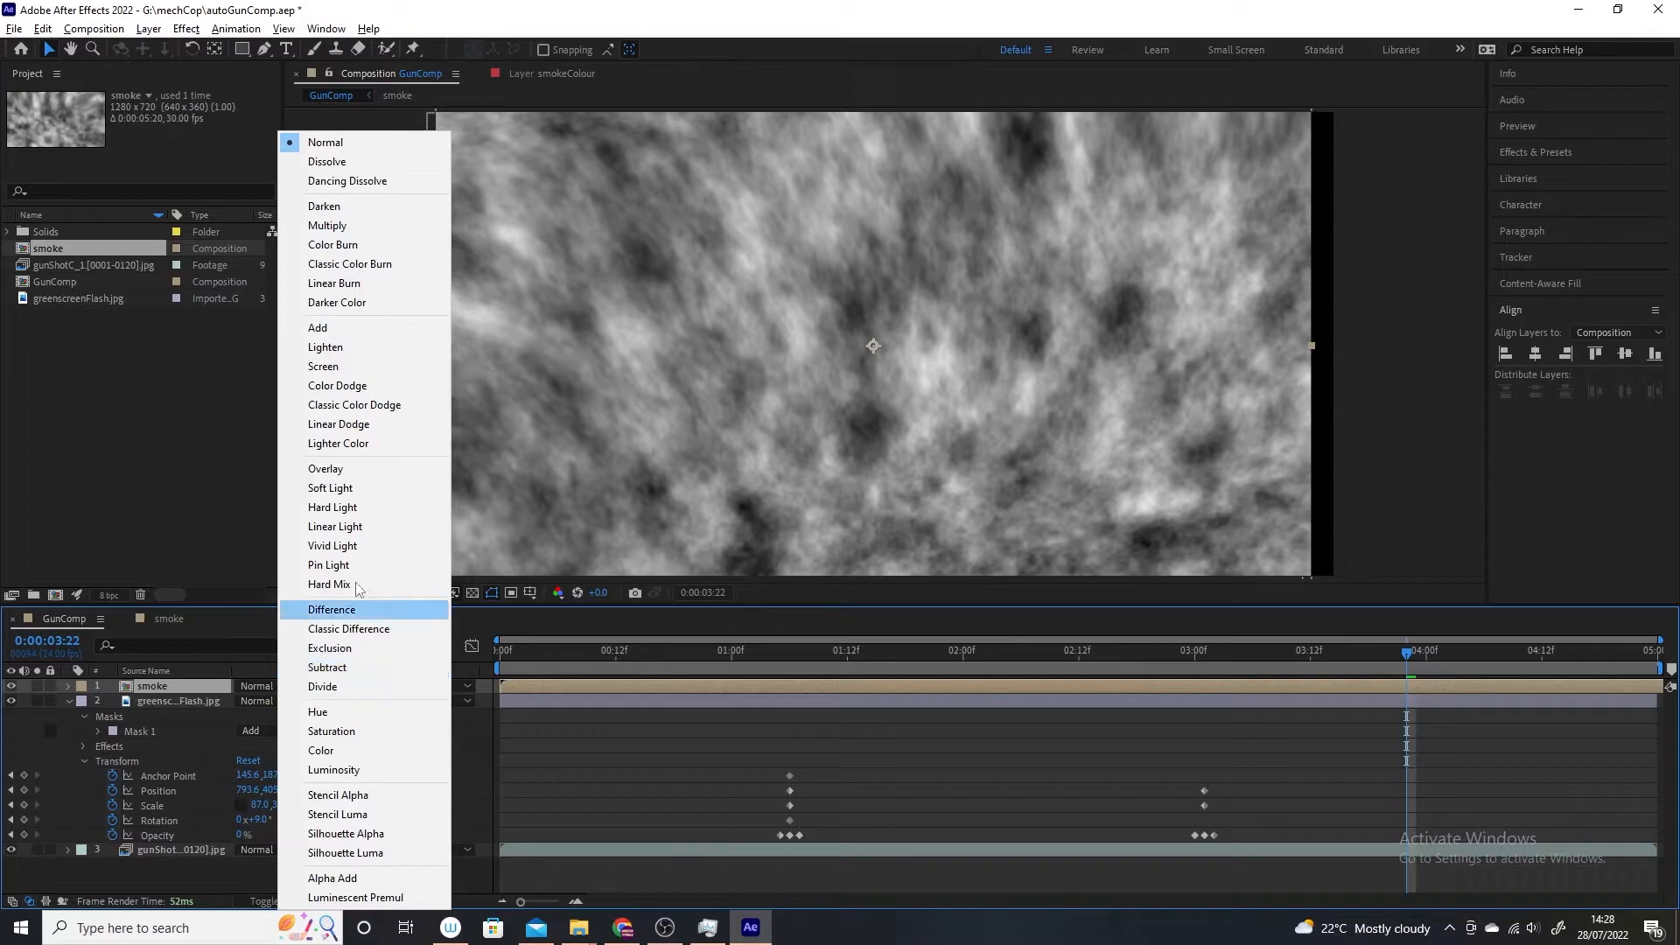
click(365, 371)
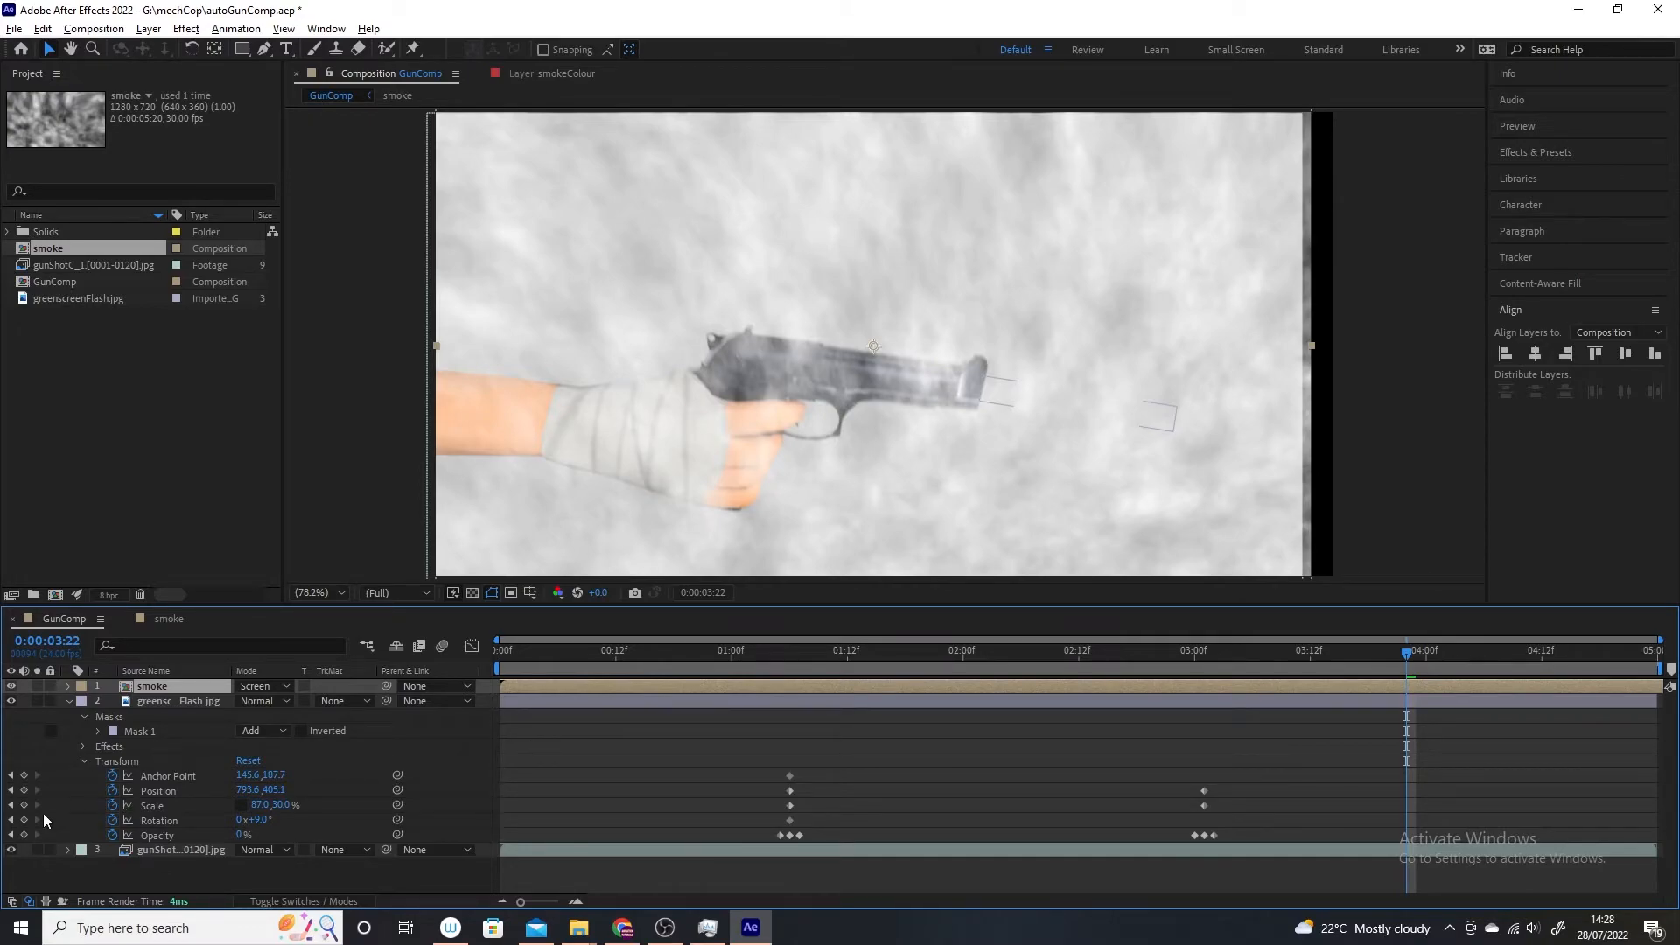
Step: At 0:00:01:06, draw a wide elliptical mask on the smoke layer in front of the gun and align its near tip with the muzzle
drag(1406, 652, 790, 653)
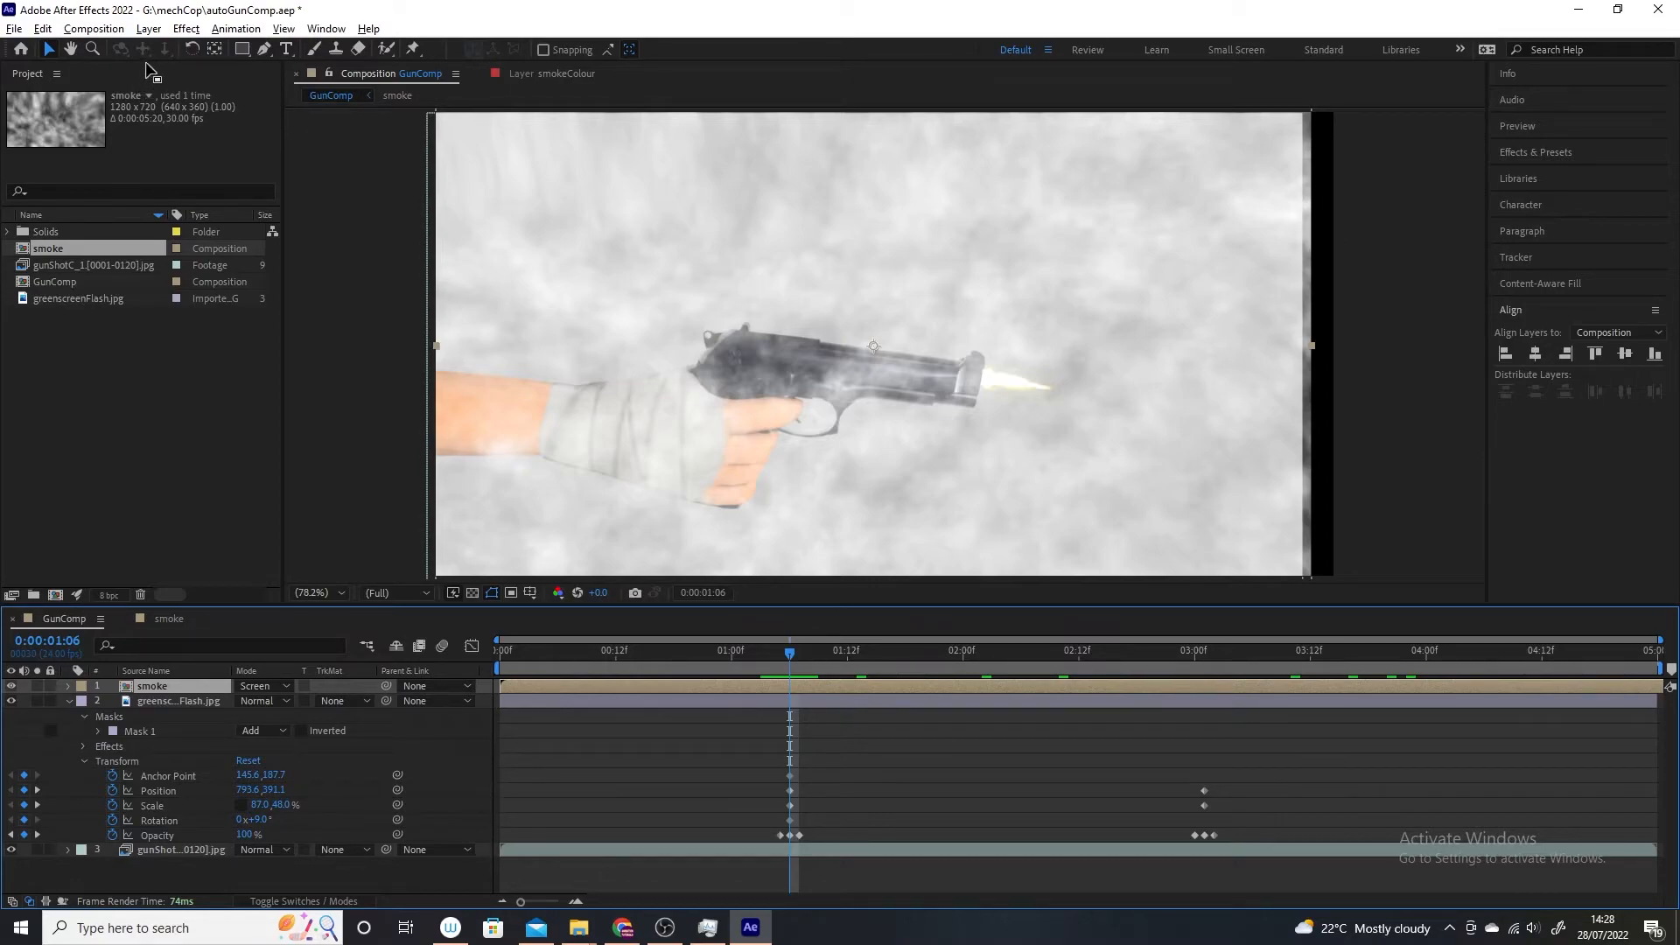
click(245, 50)
click(247, 51)
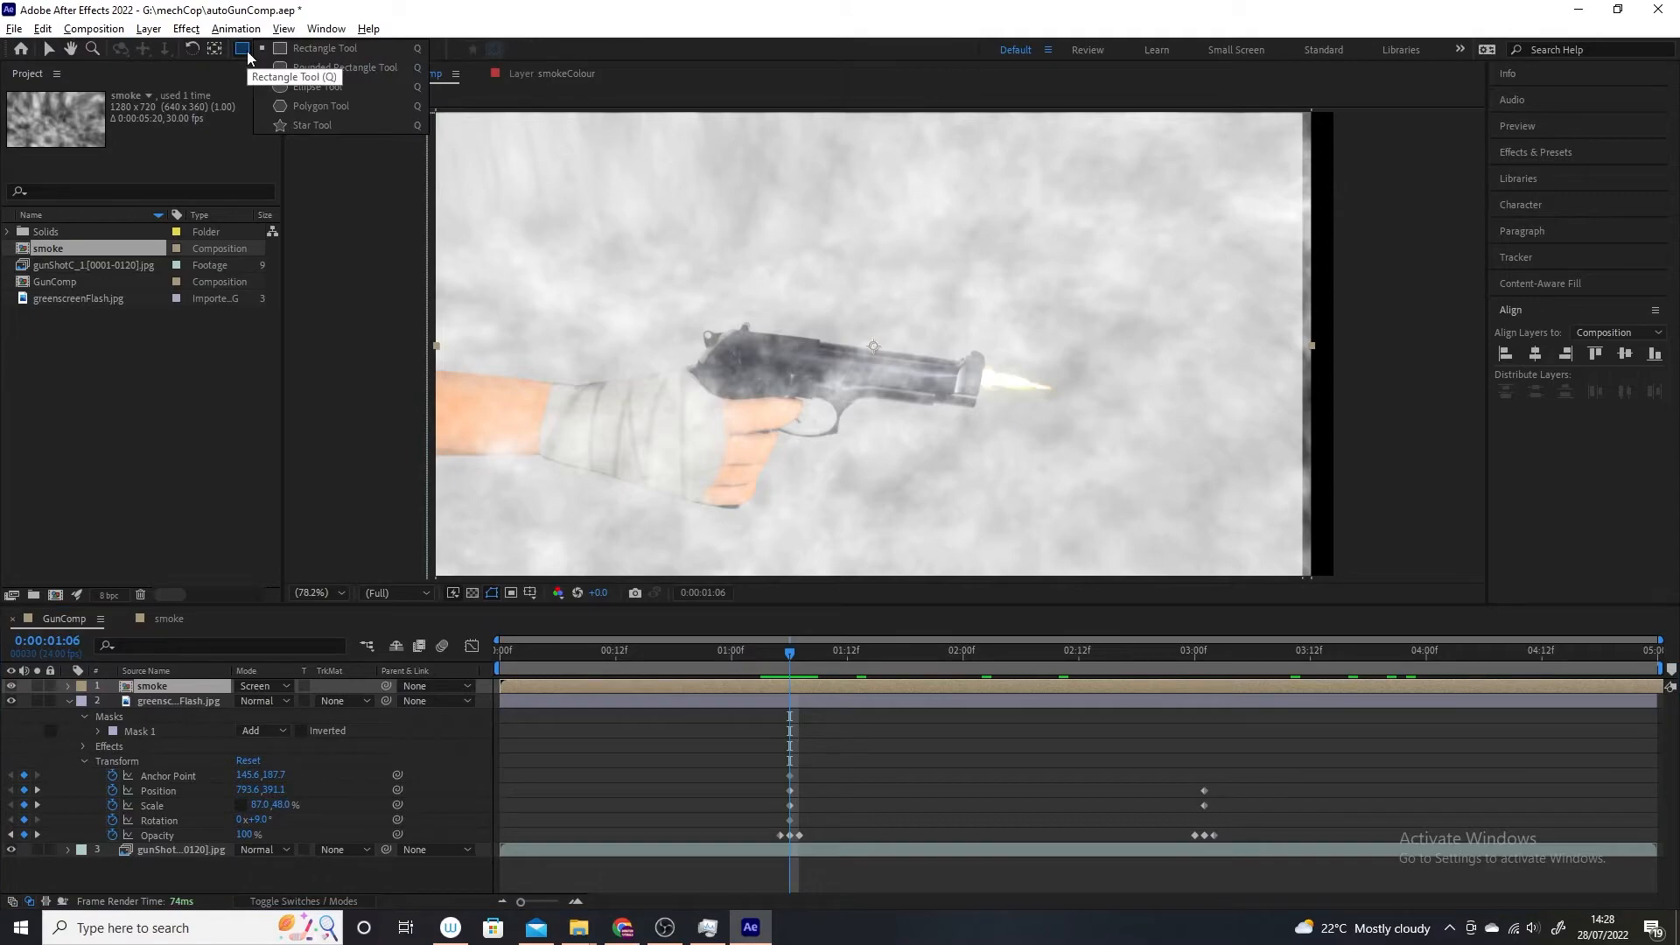
click(291, 86)
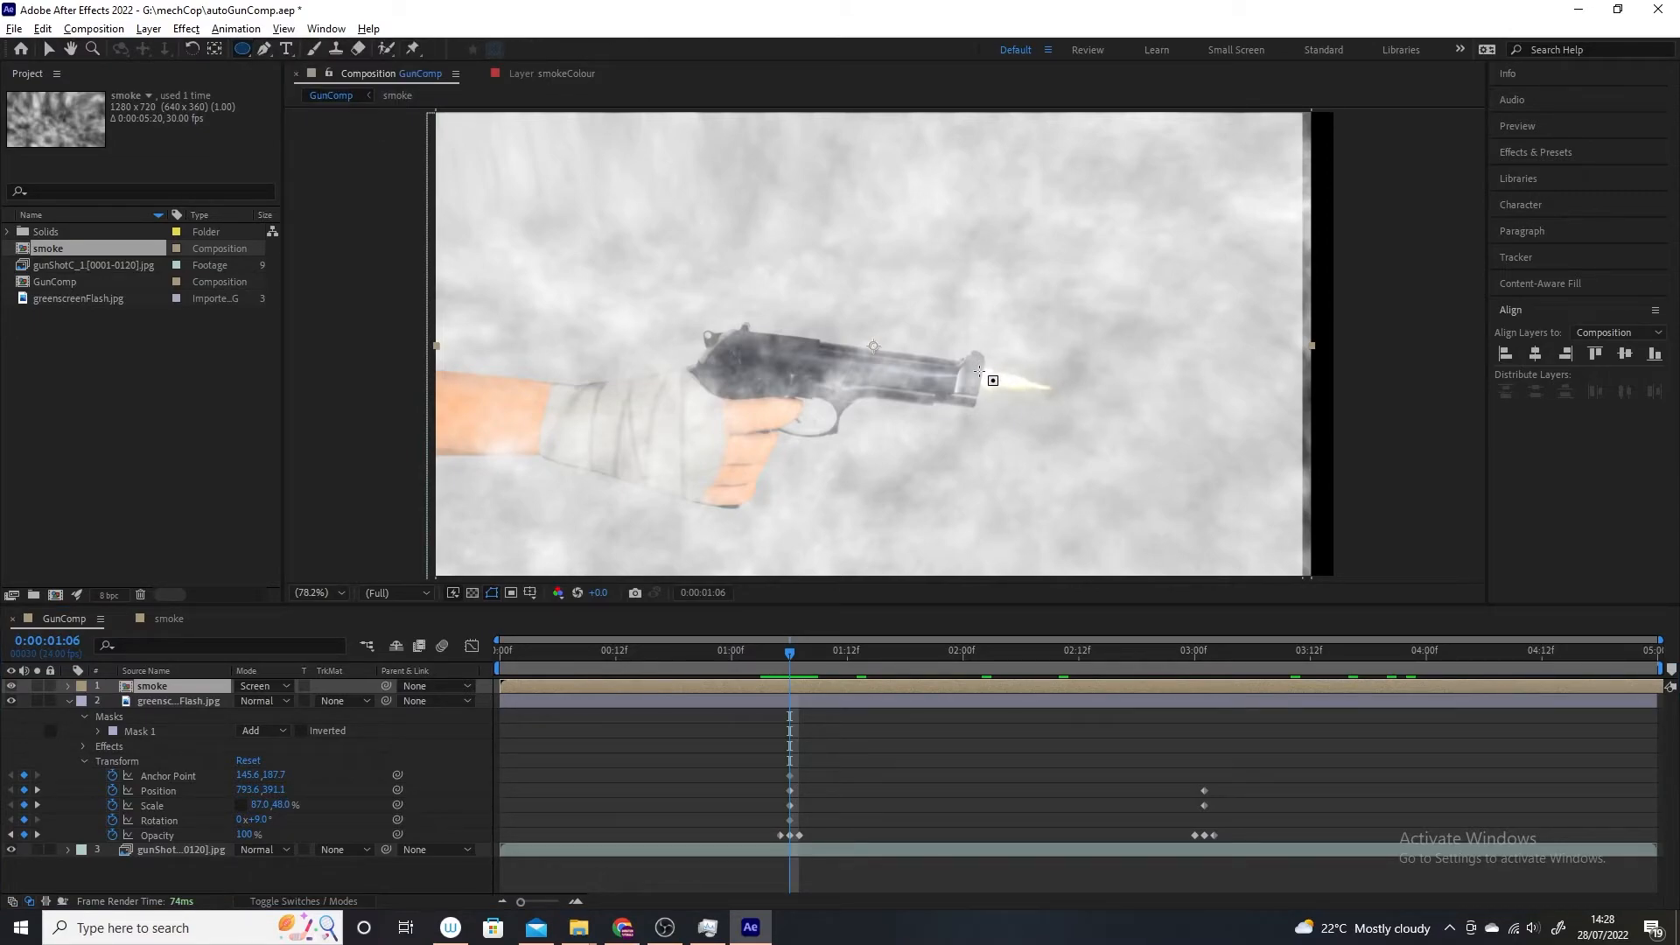
drag(977, 362, 1228, 452)
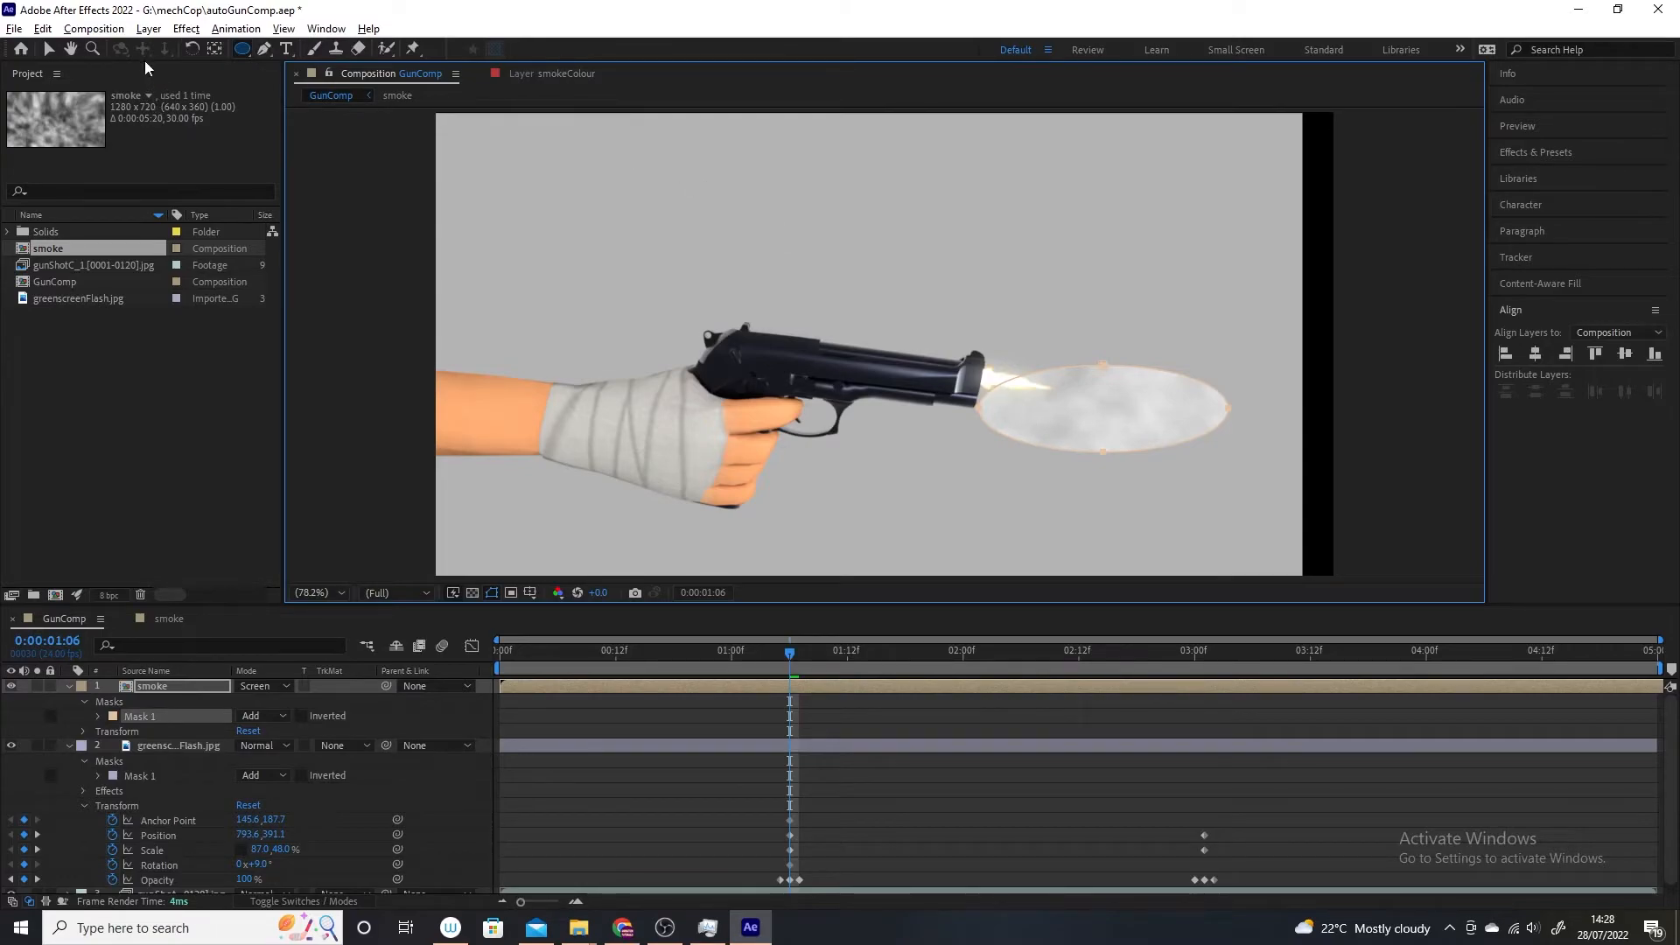
click(49, 49)
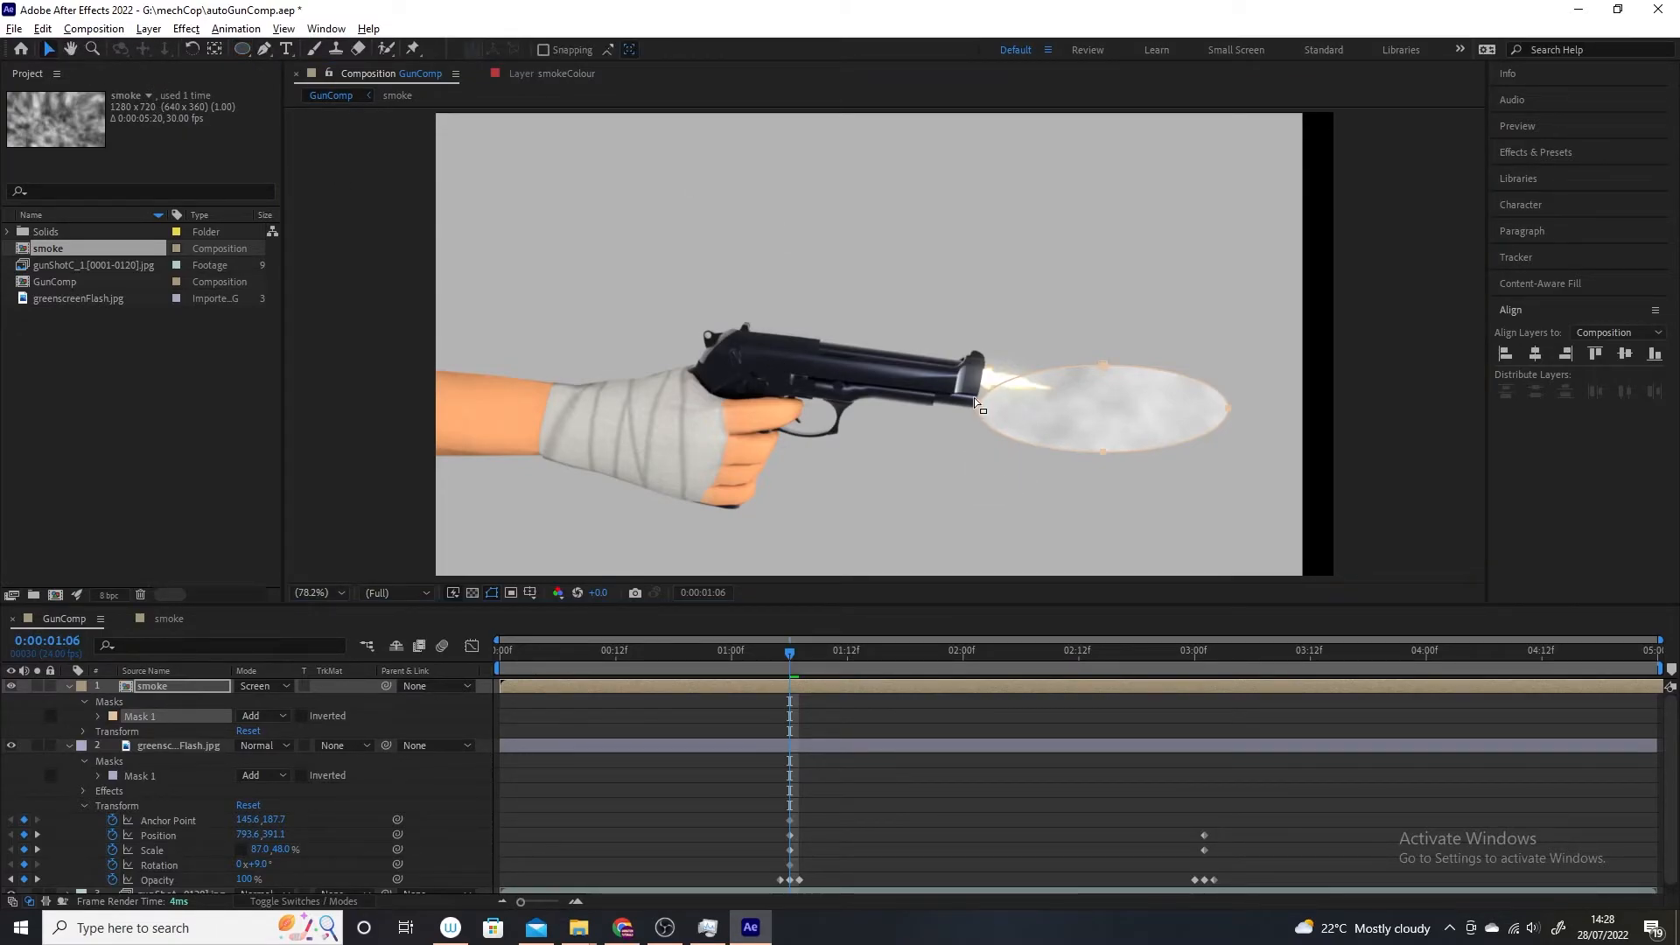
drag(981, 416, 986, 390)
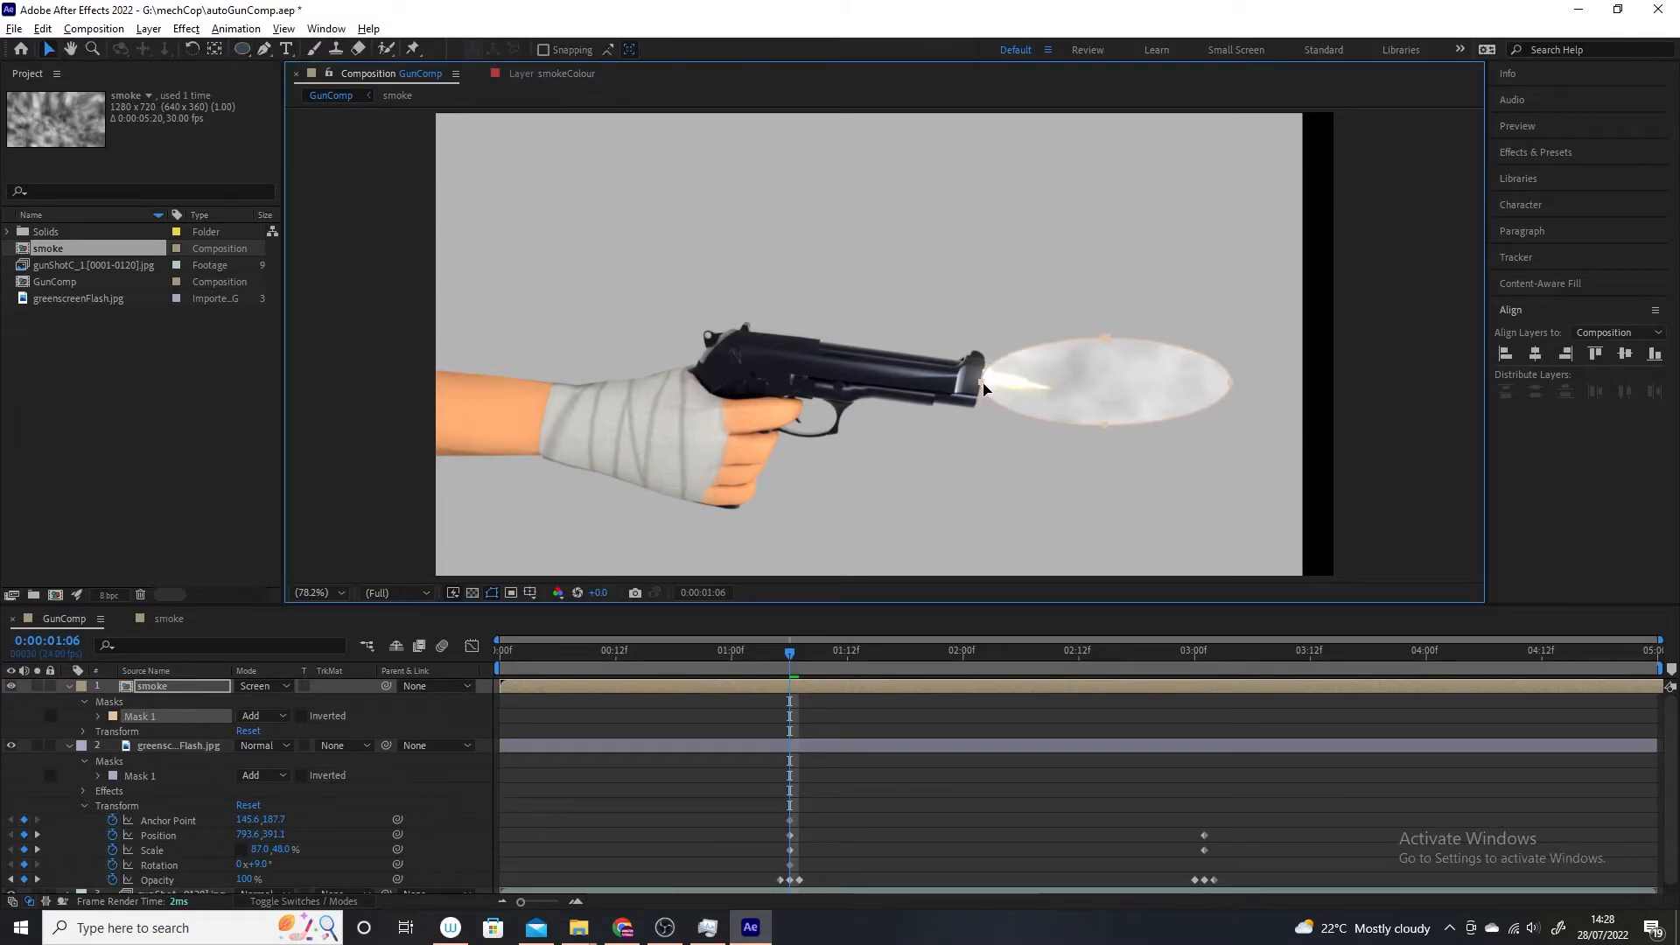
Step: Rotate the smoke layer's mask slightly clockwise and shift it down to follow the gun barrel's tilt
double_click(1109, 427)
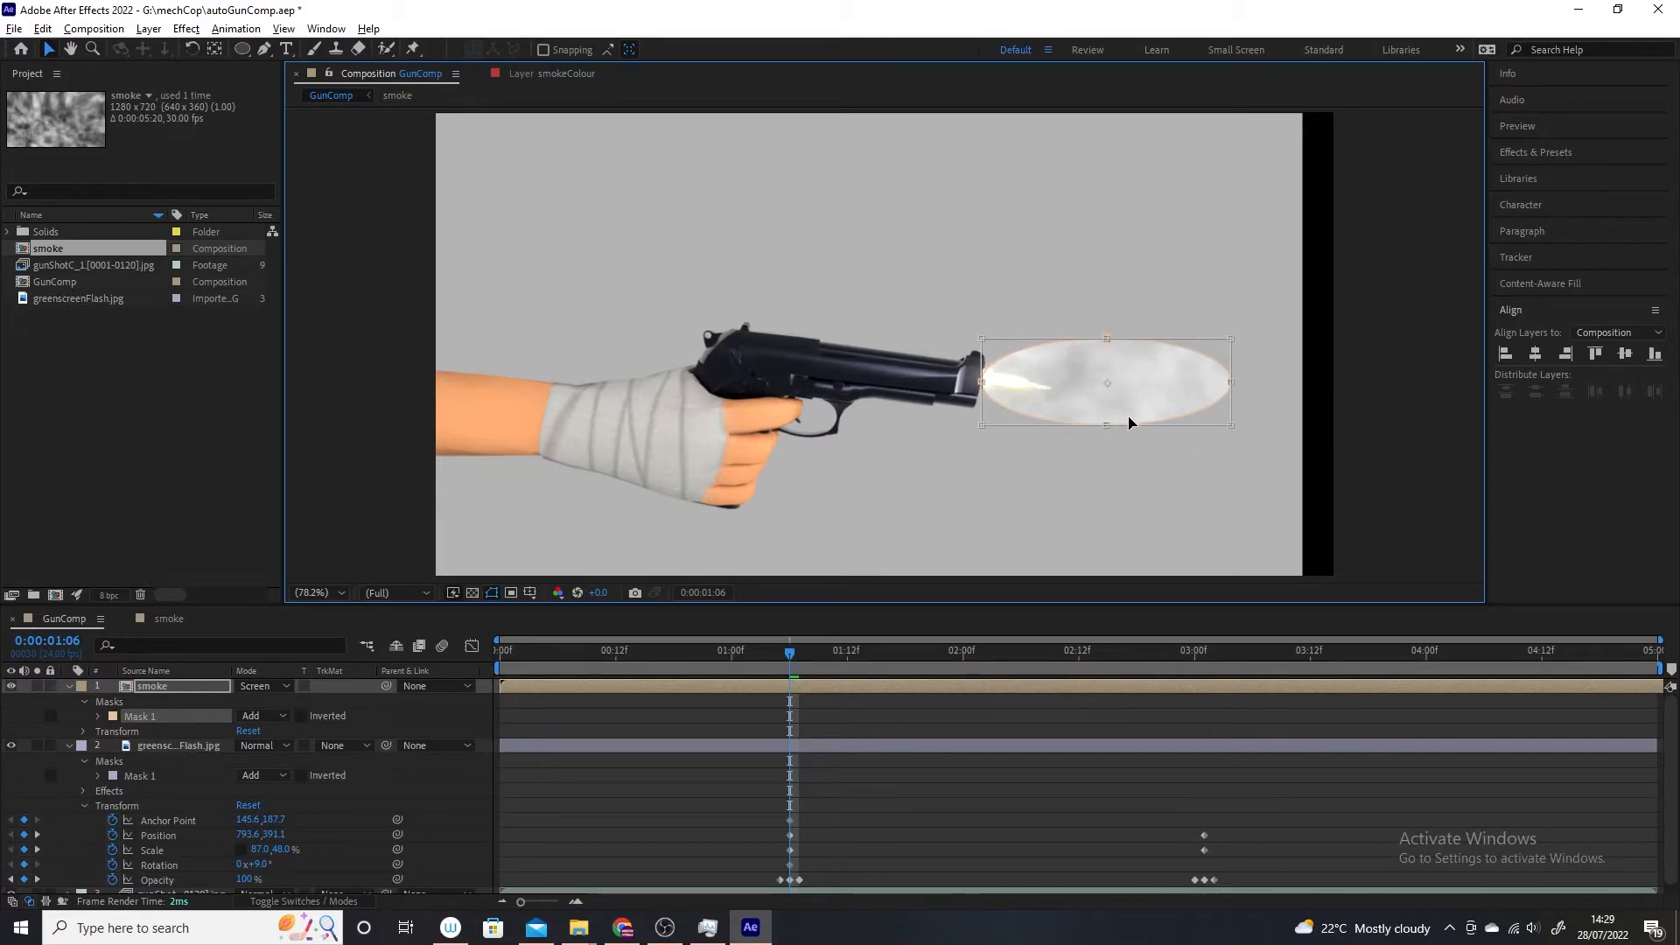
drag(1243, 435, 1231, 452)
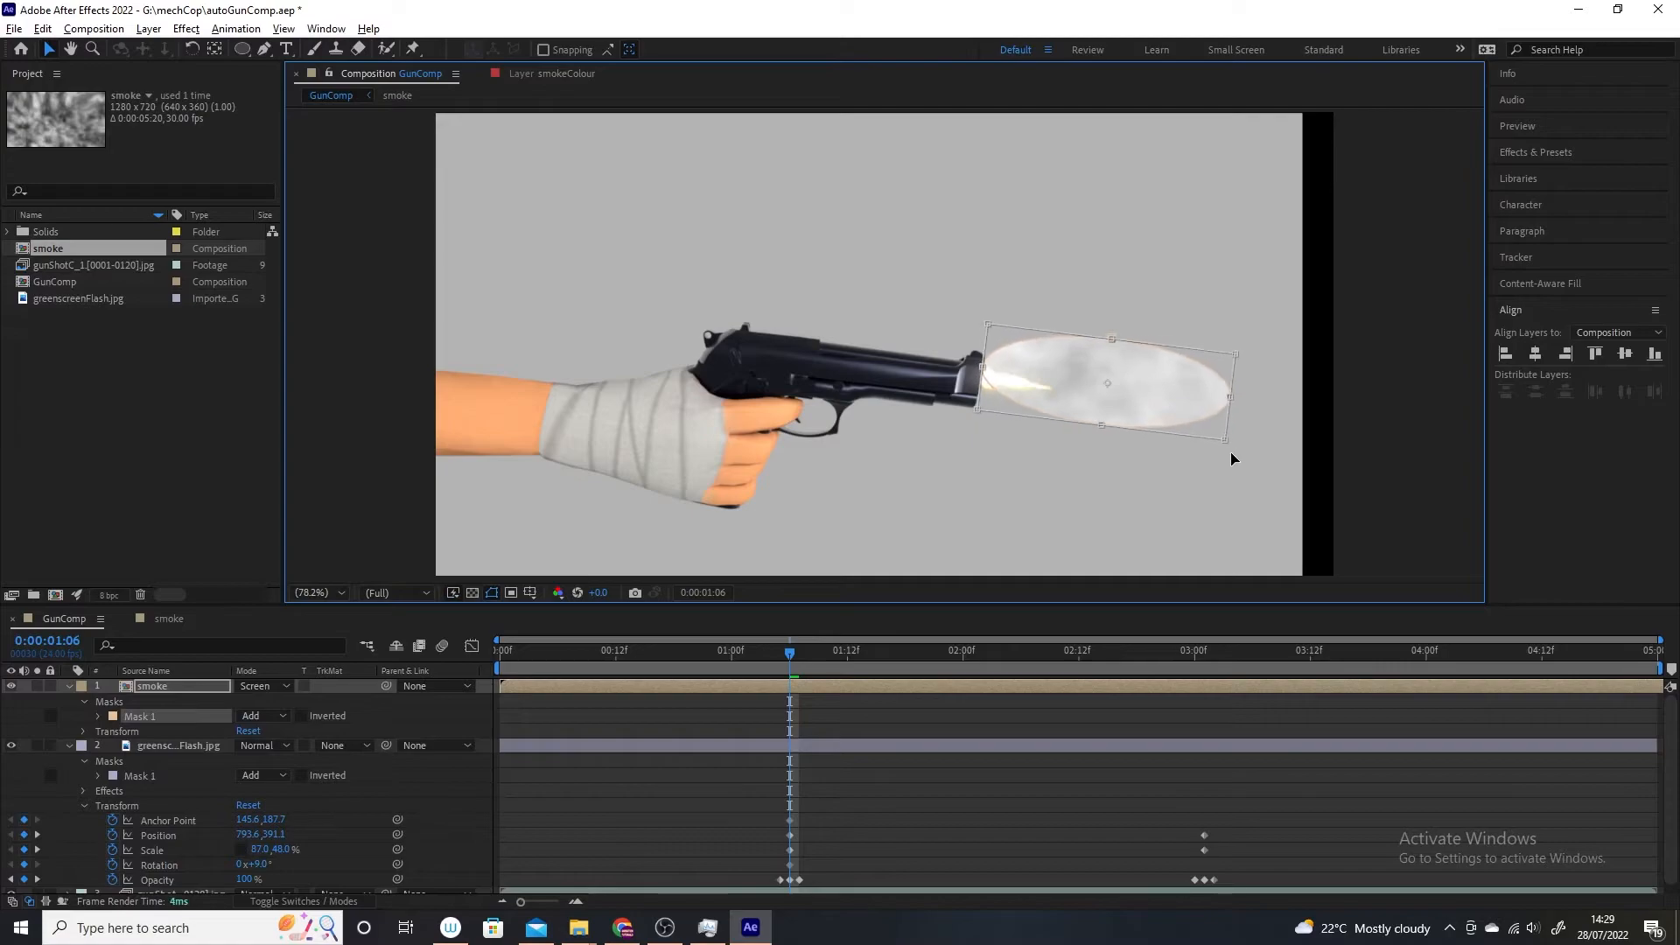
drag(1129, 401, 1125, 412)
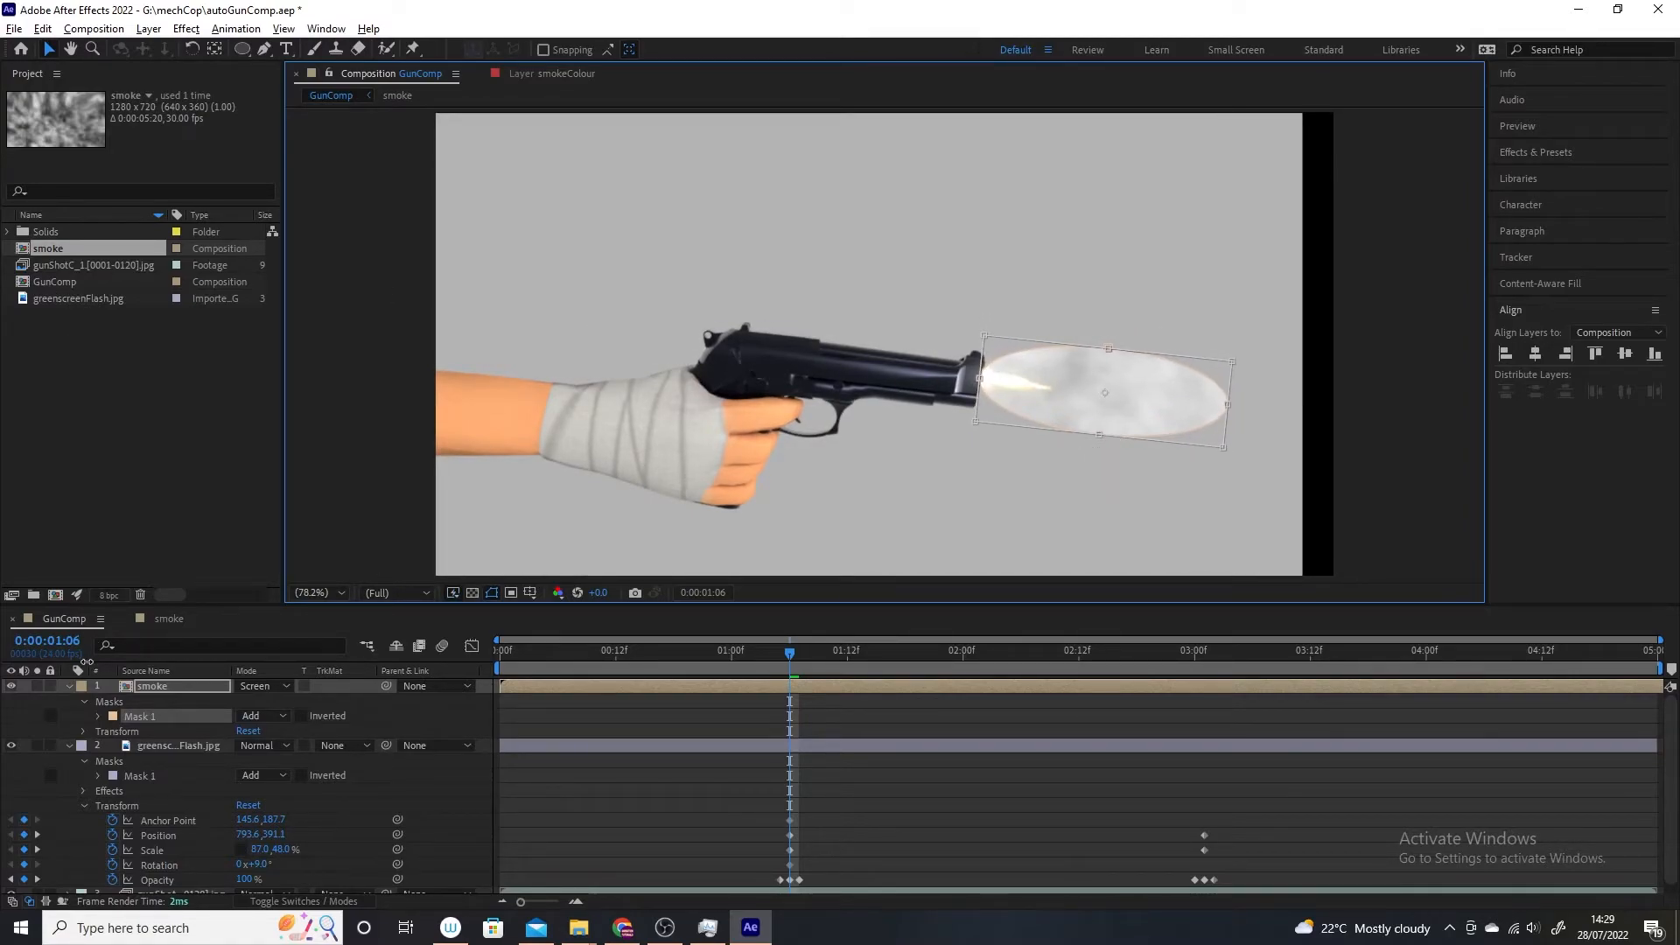
click(134, 721)
click(134, 719)
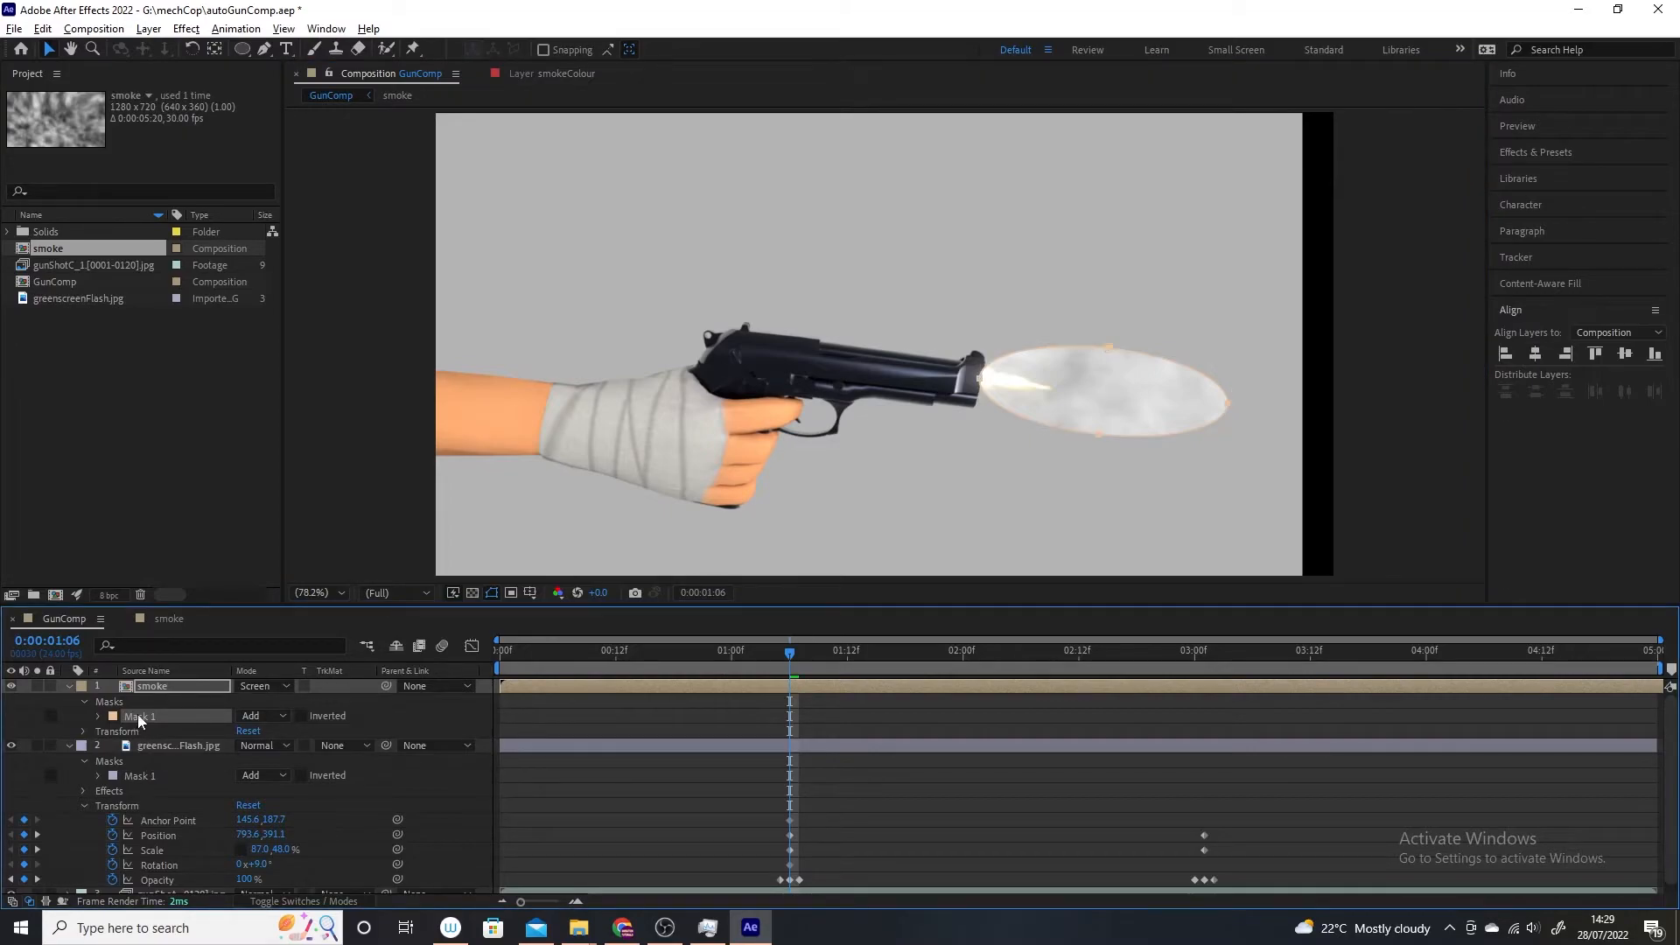
Step: Reshape the smoke mask into a teardrop by raising its upper point, lowering its bottom point and pulling its far tip toward the muzzle
click(1101, 442)
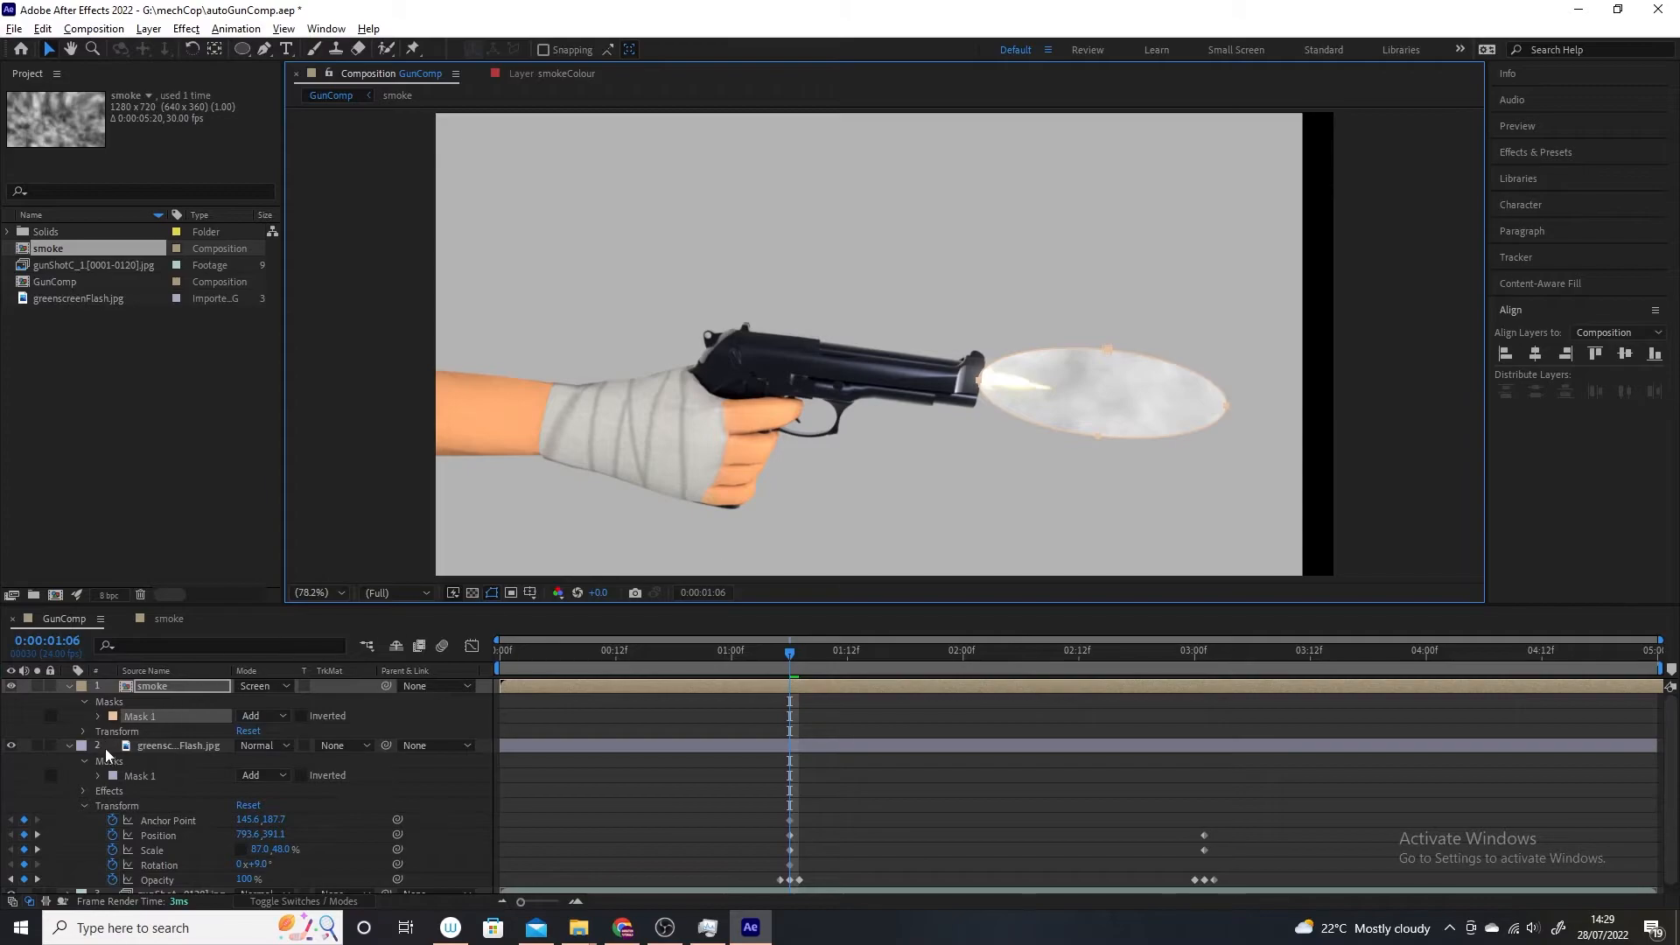
click(99, 716)
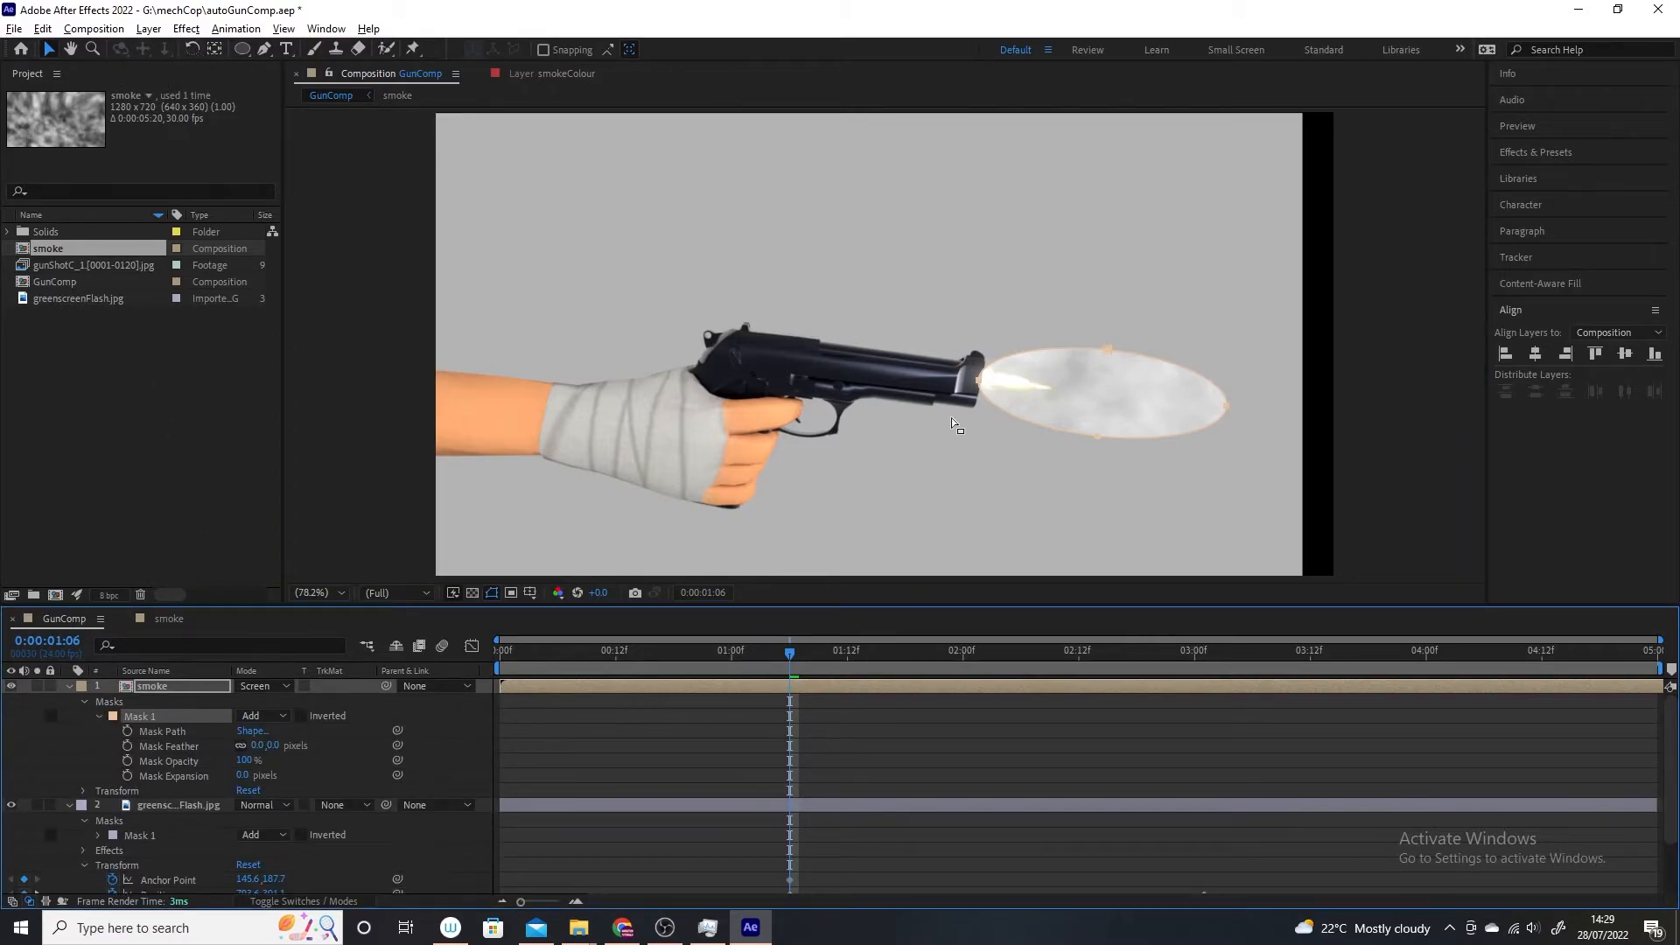
click(999, 425)
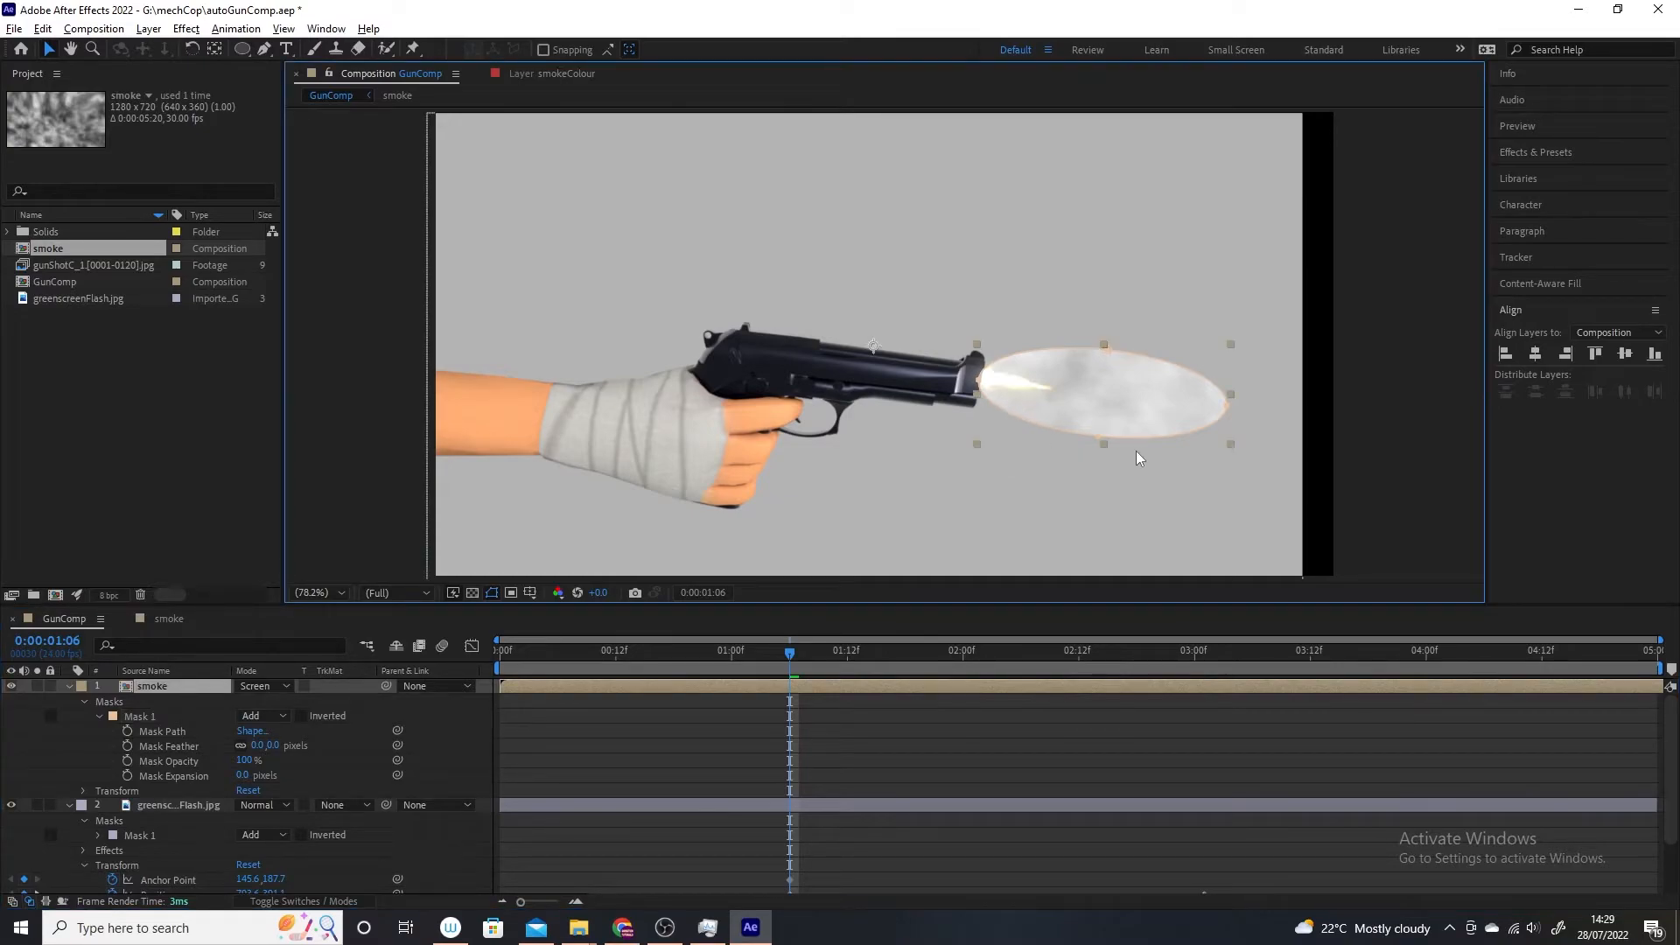
click(1100, 440)
drag(1096, 442, 1104, 436)
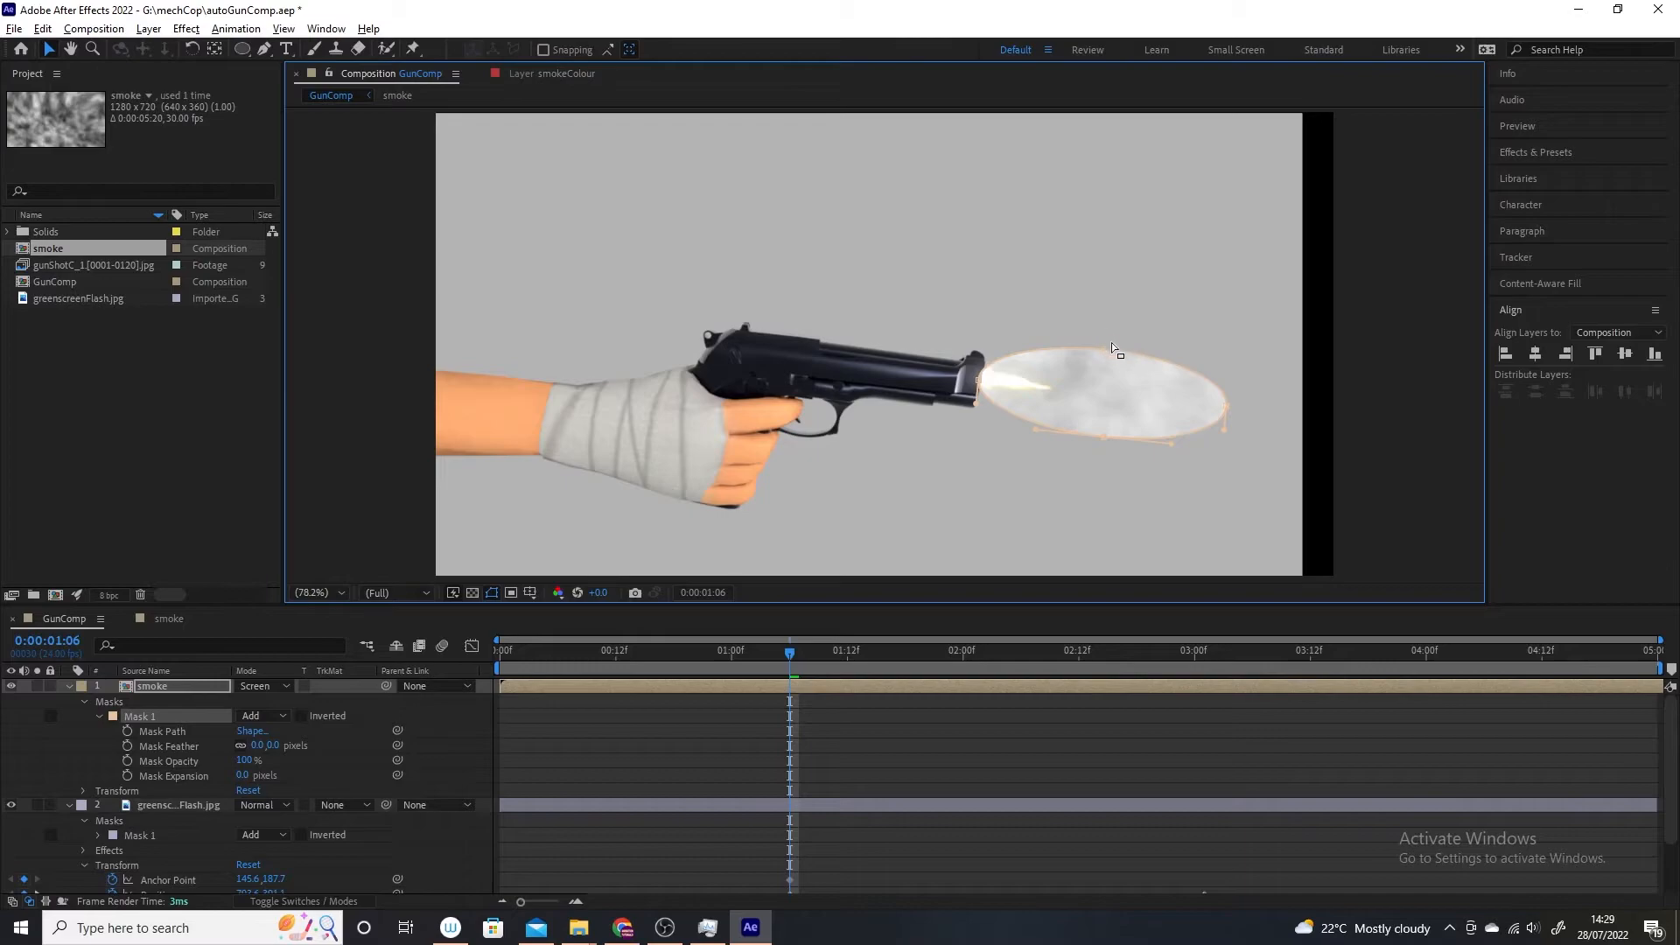
drag(1108, 353, 1116, 341)
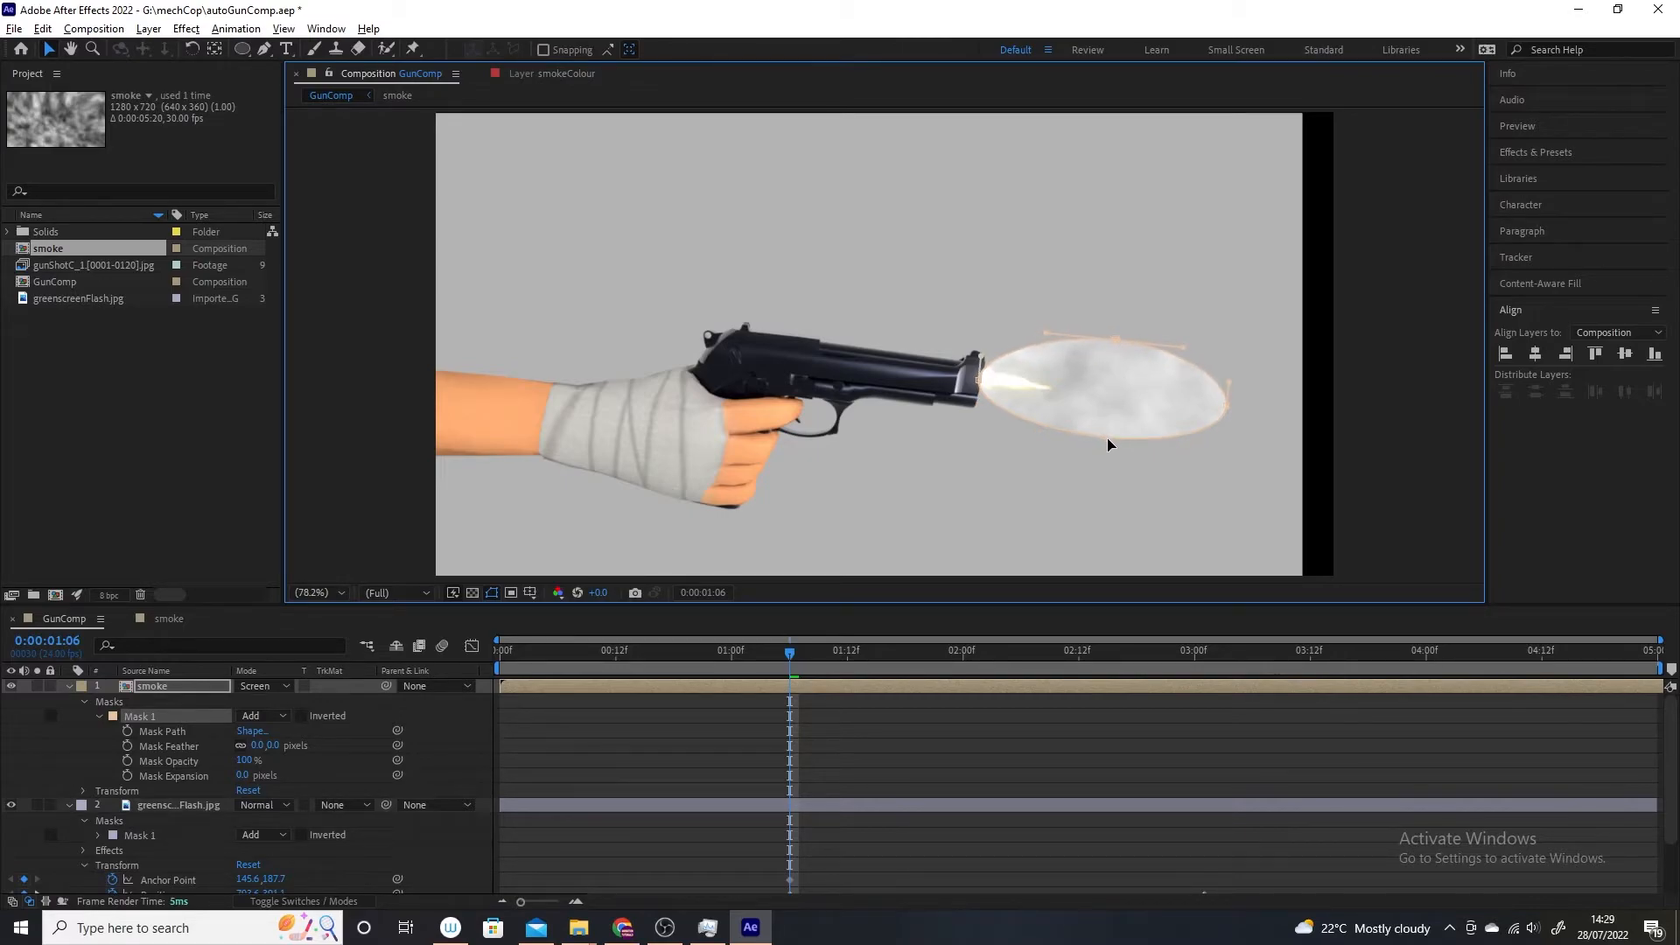
drag(1107, 441, 1112, 445)
mouse_move(1228, 411)
mouse_down()
mouse_move(1263, 417)
mouse_move(1195, 407)
mouse_up()
Step: Move the smoke layer's anchor point to the gun's muzzle and set its Mask Feather to 100 pixels
click(216, 49)
click(1035, 387)
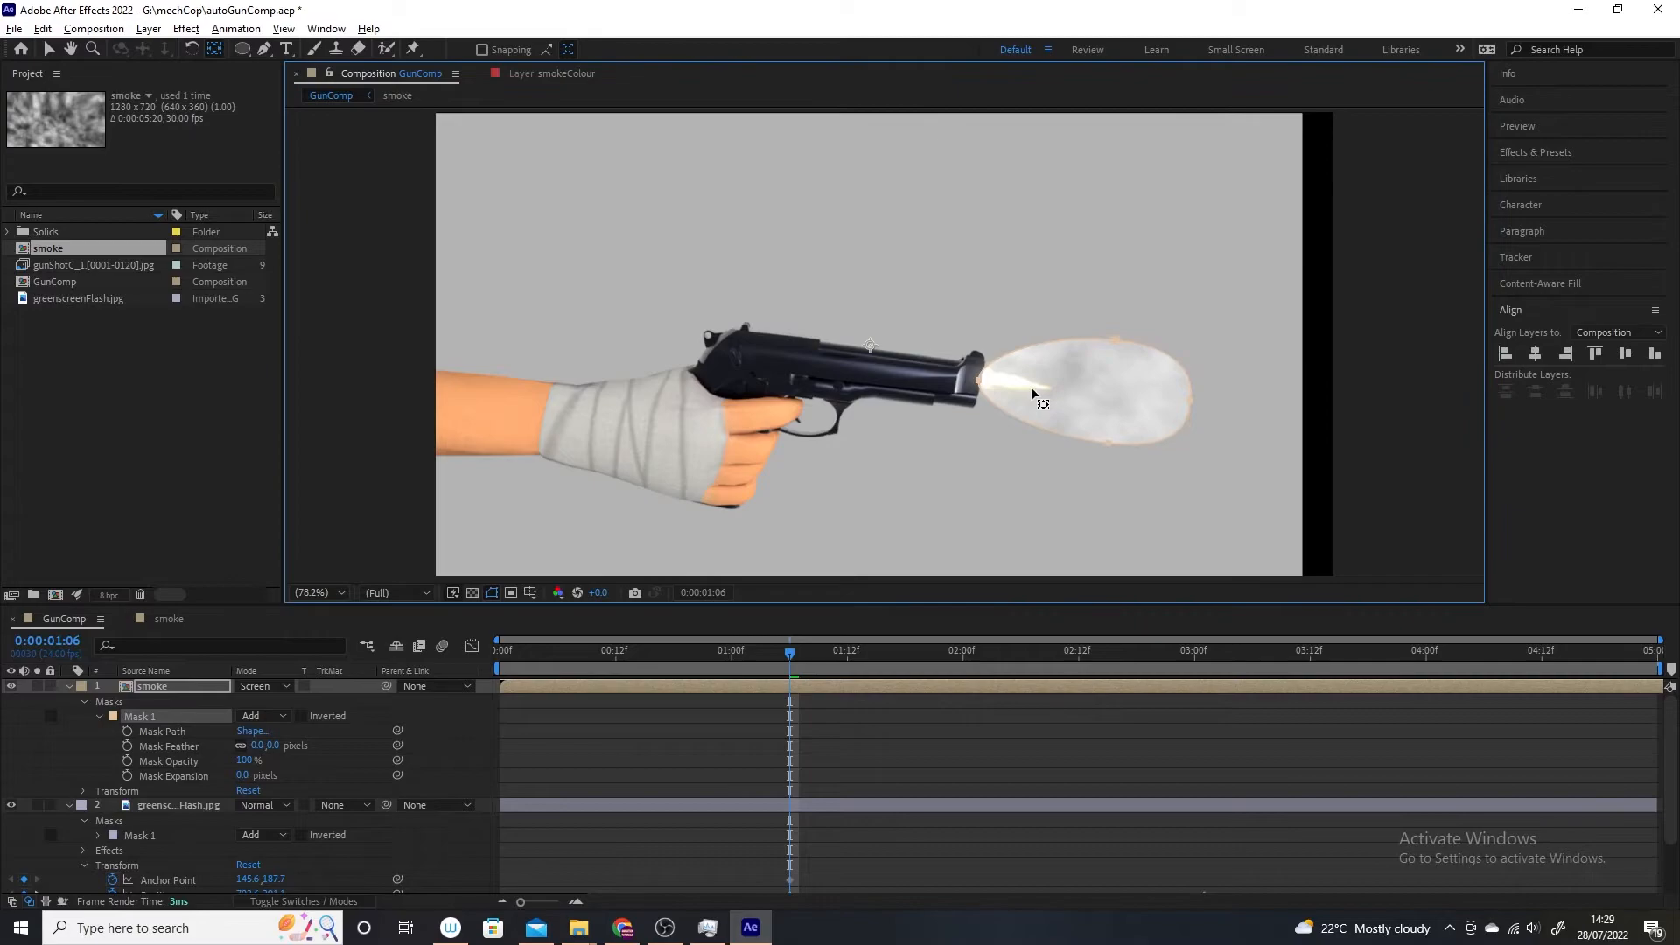
drag(902, 354, 977, 373)
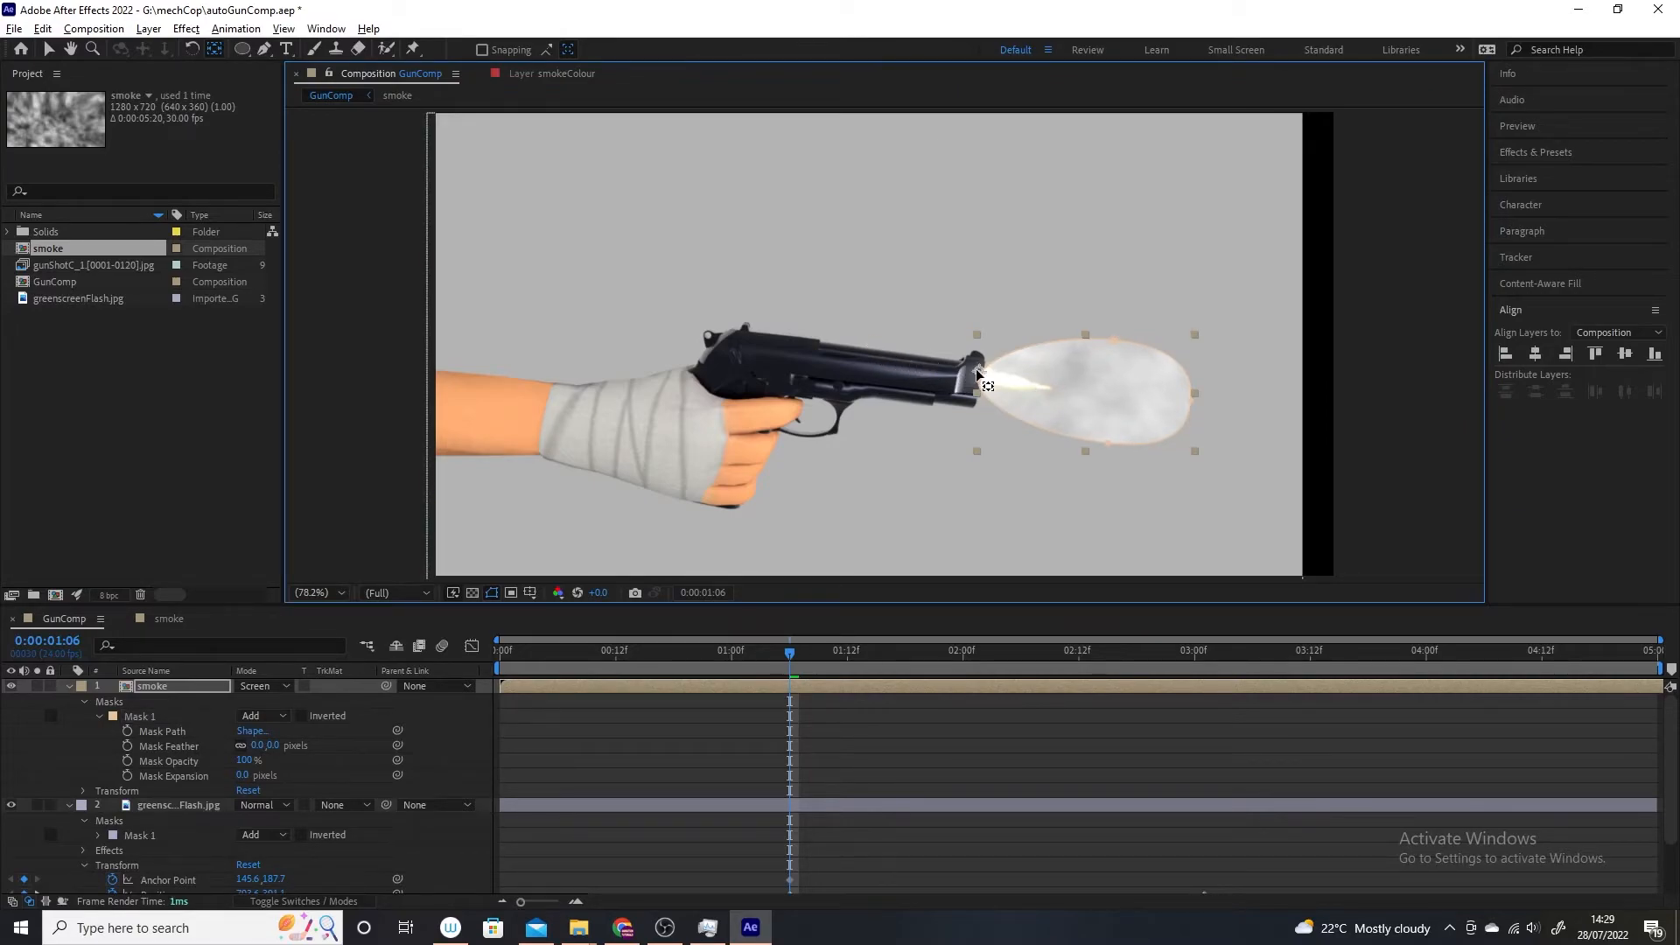
click(1026, 486)
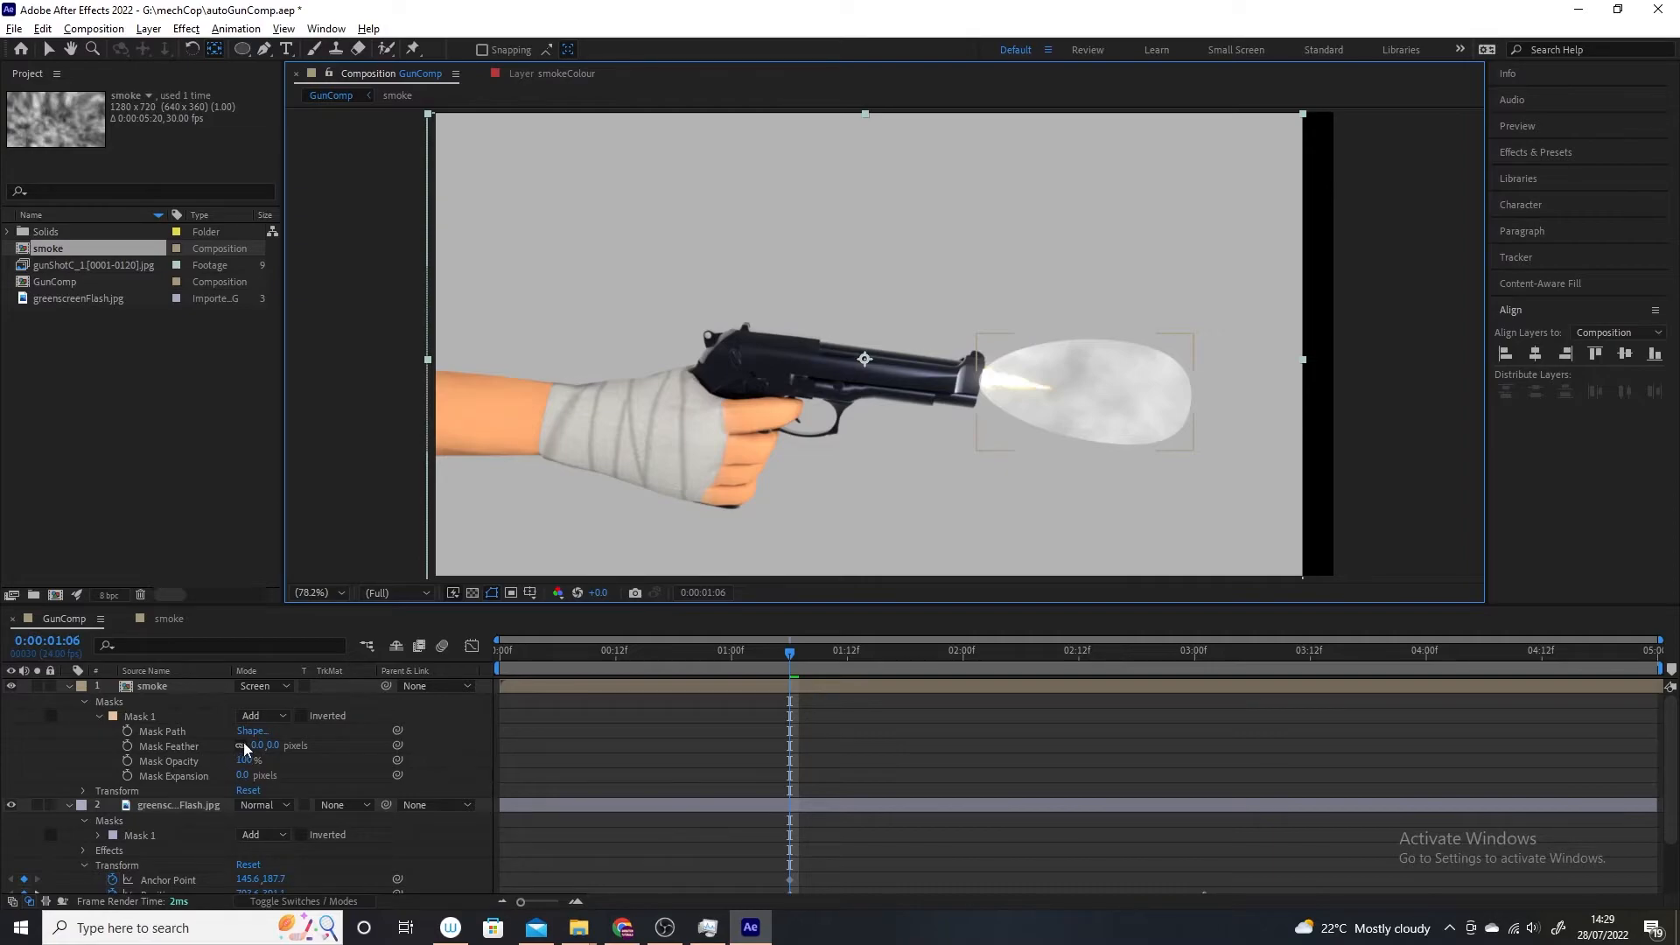
drag(263, 746, 250, 707)
click(1005, 527)
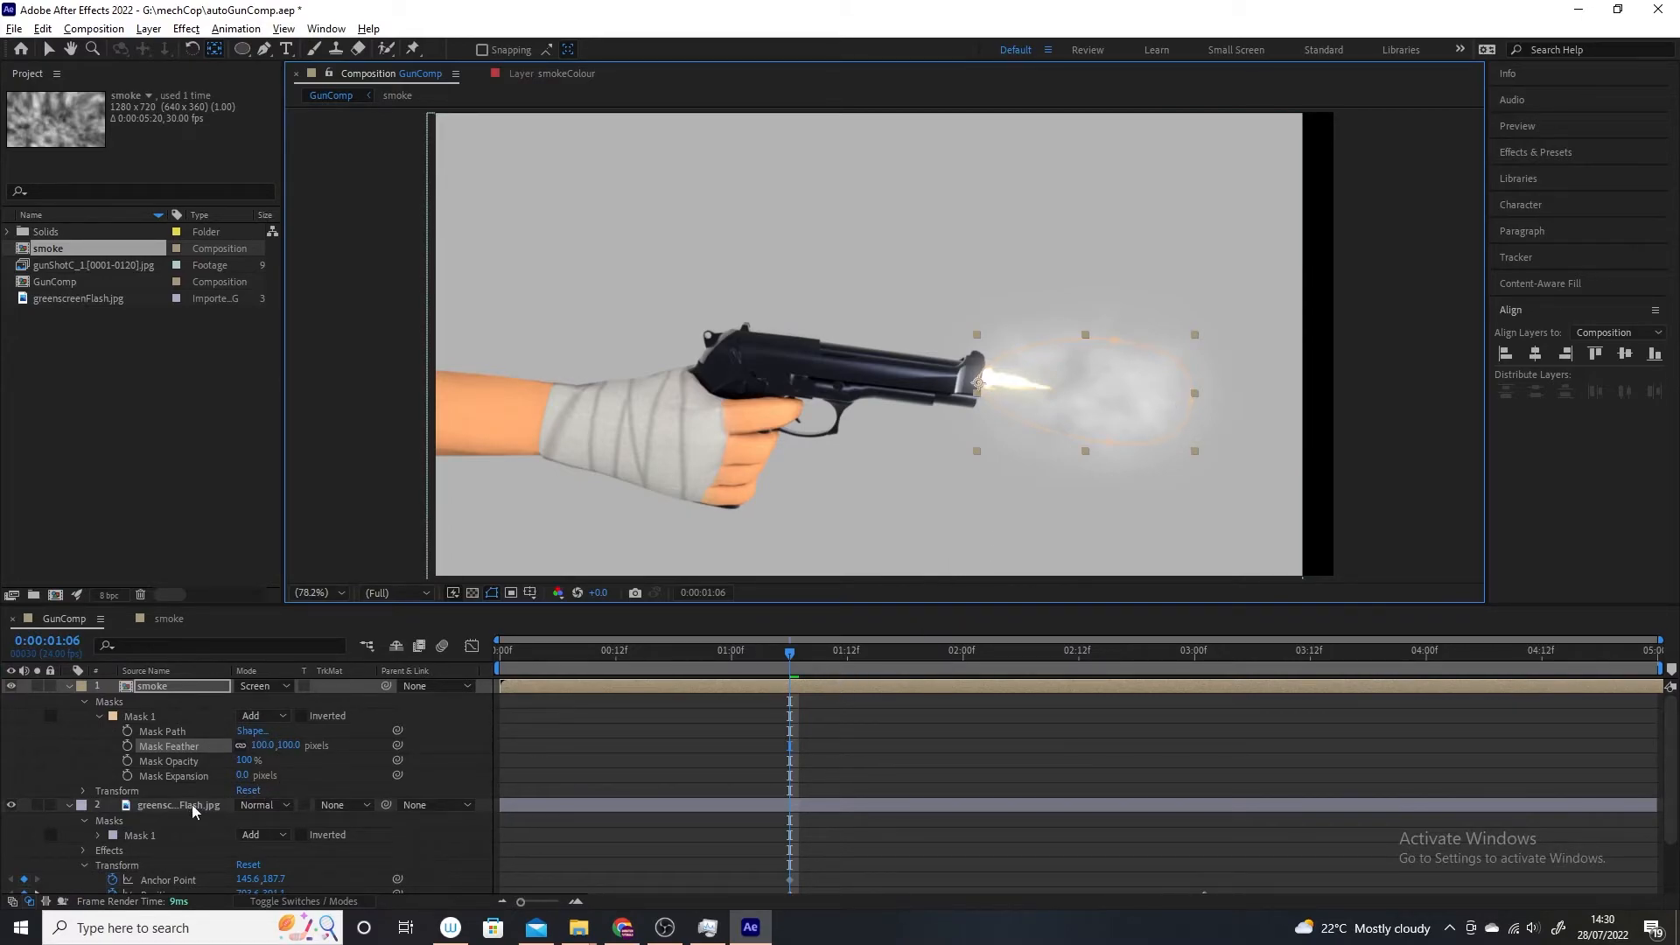
Step: Keyframe the smoke layer's Opacity at 100% on 0:00:01:06 and 0% on 0:00:01:05
click(158, 689)
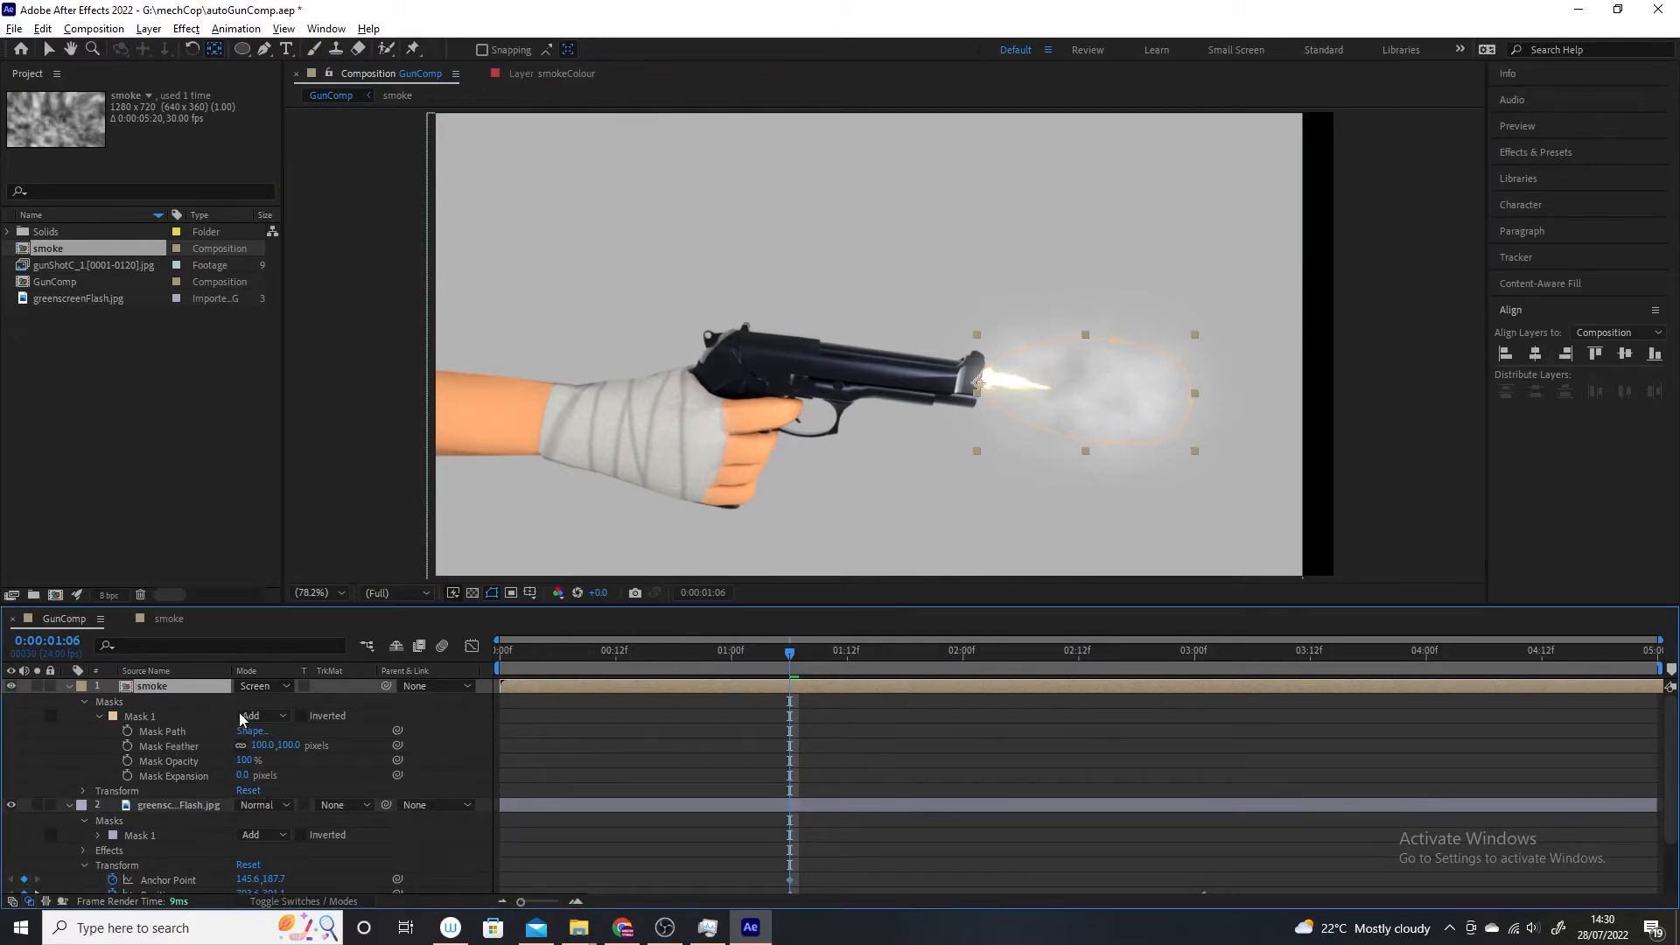
click(81, 791)
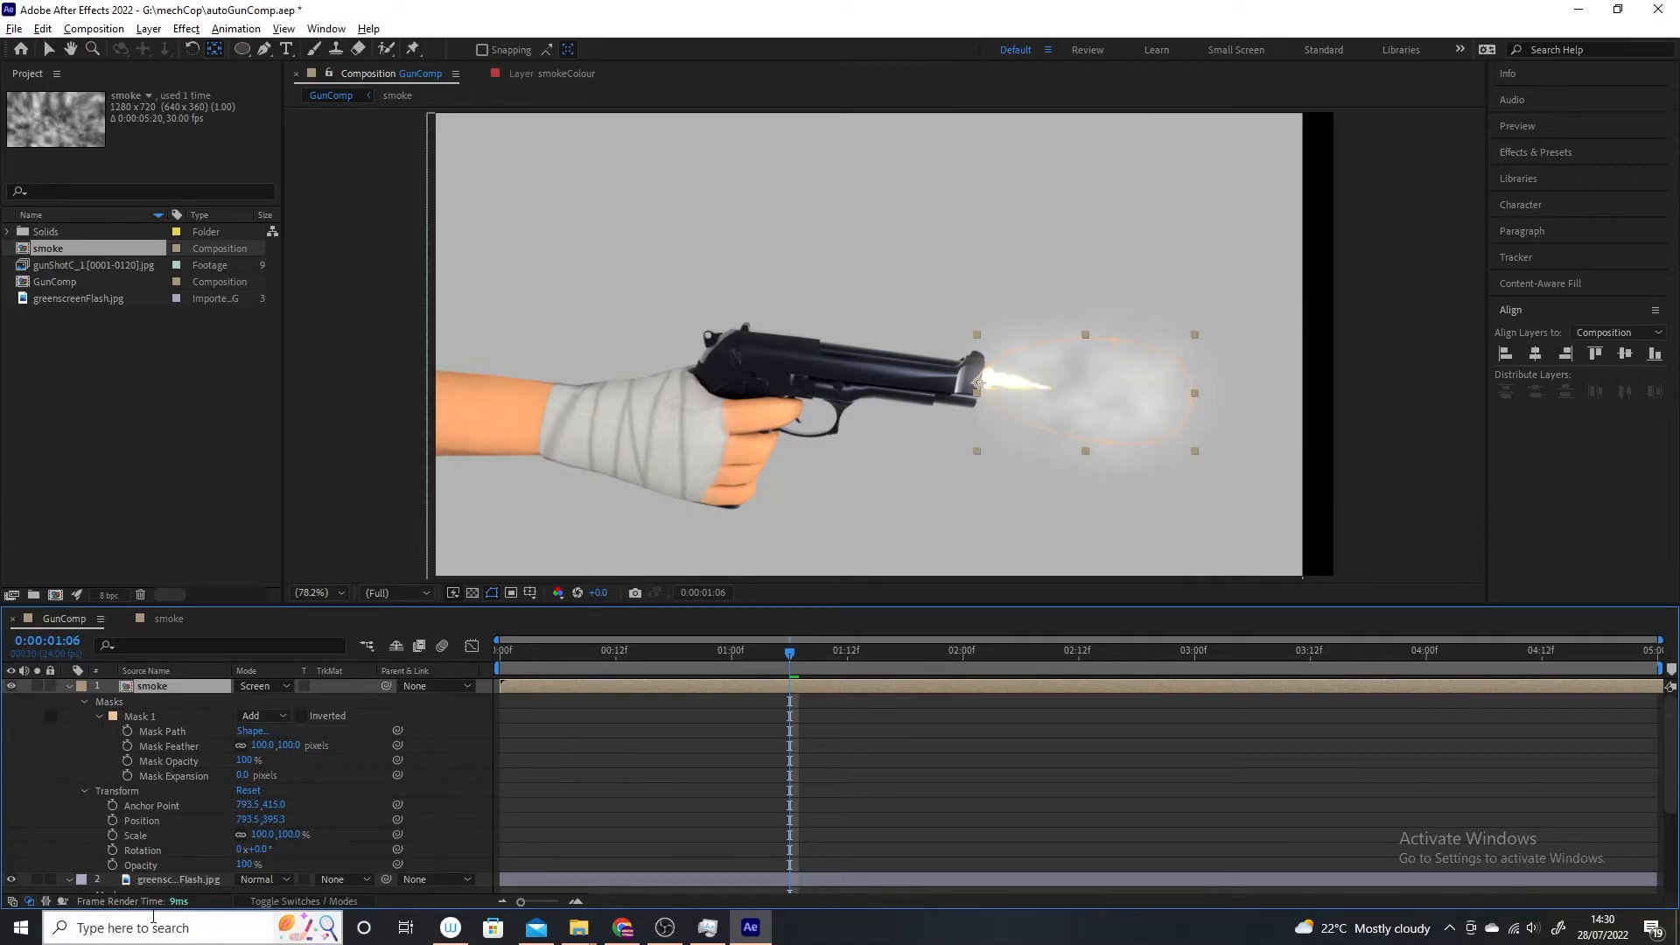
click(112, 865)
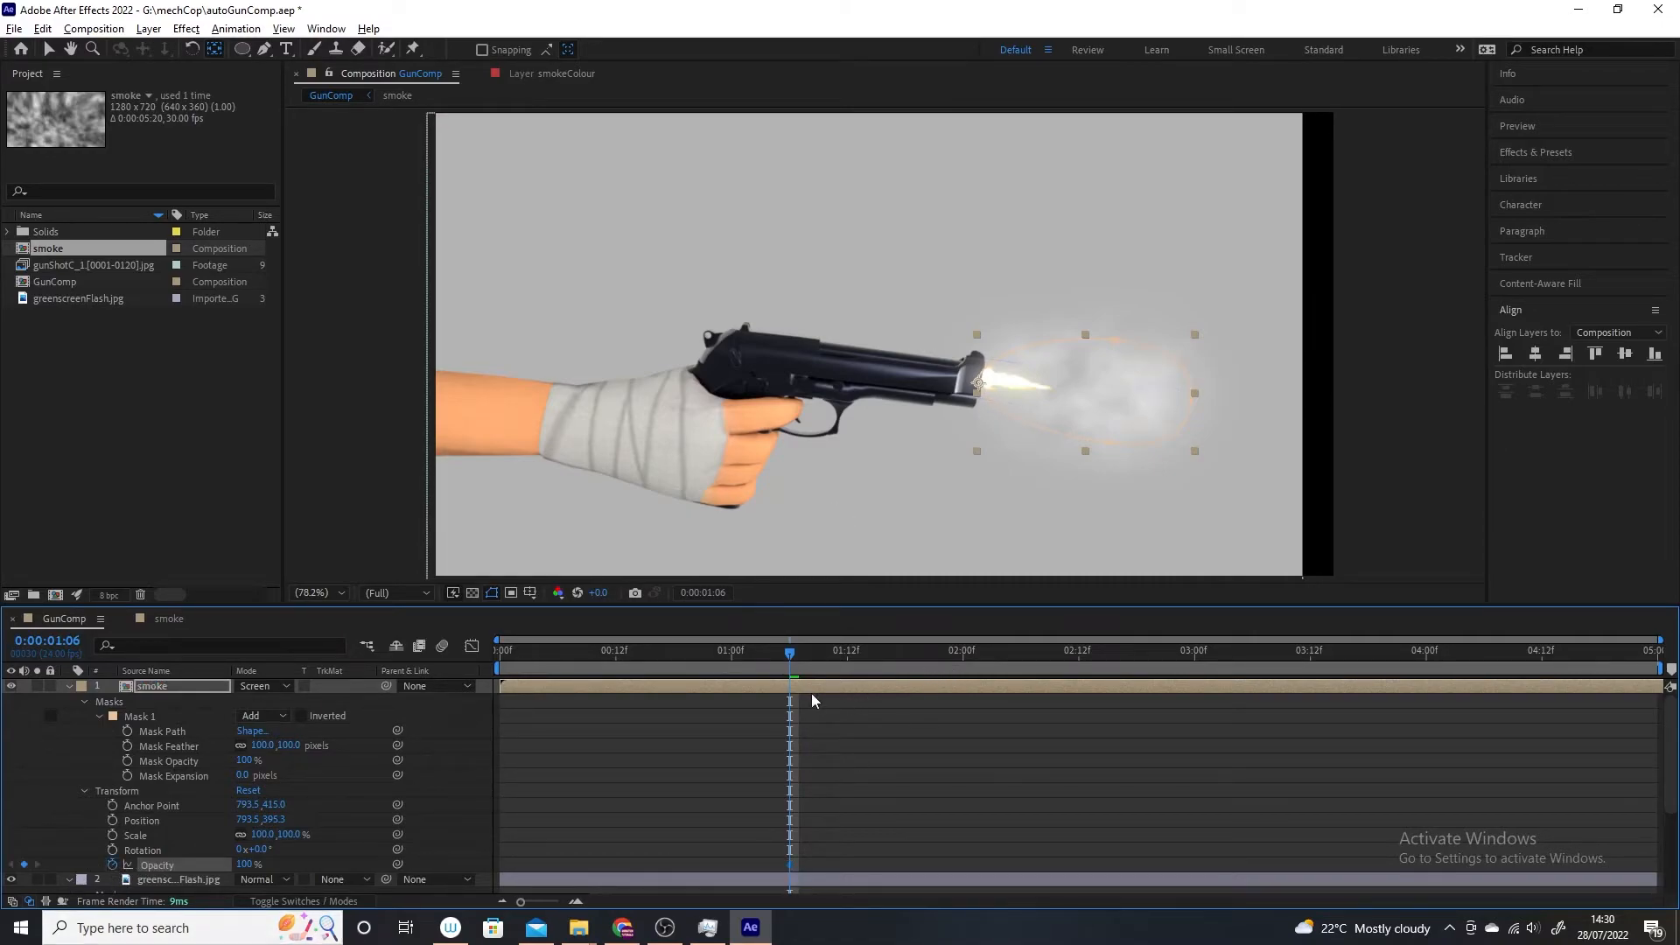
drag(791, 658, 780, 662)
click(240, 864)
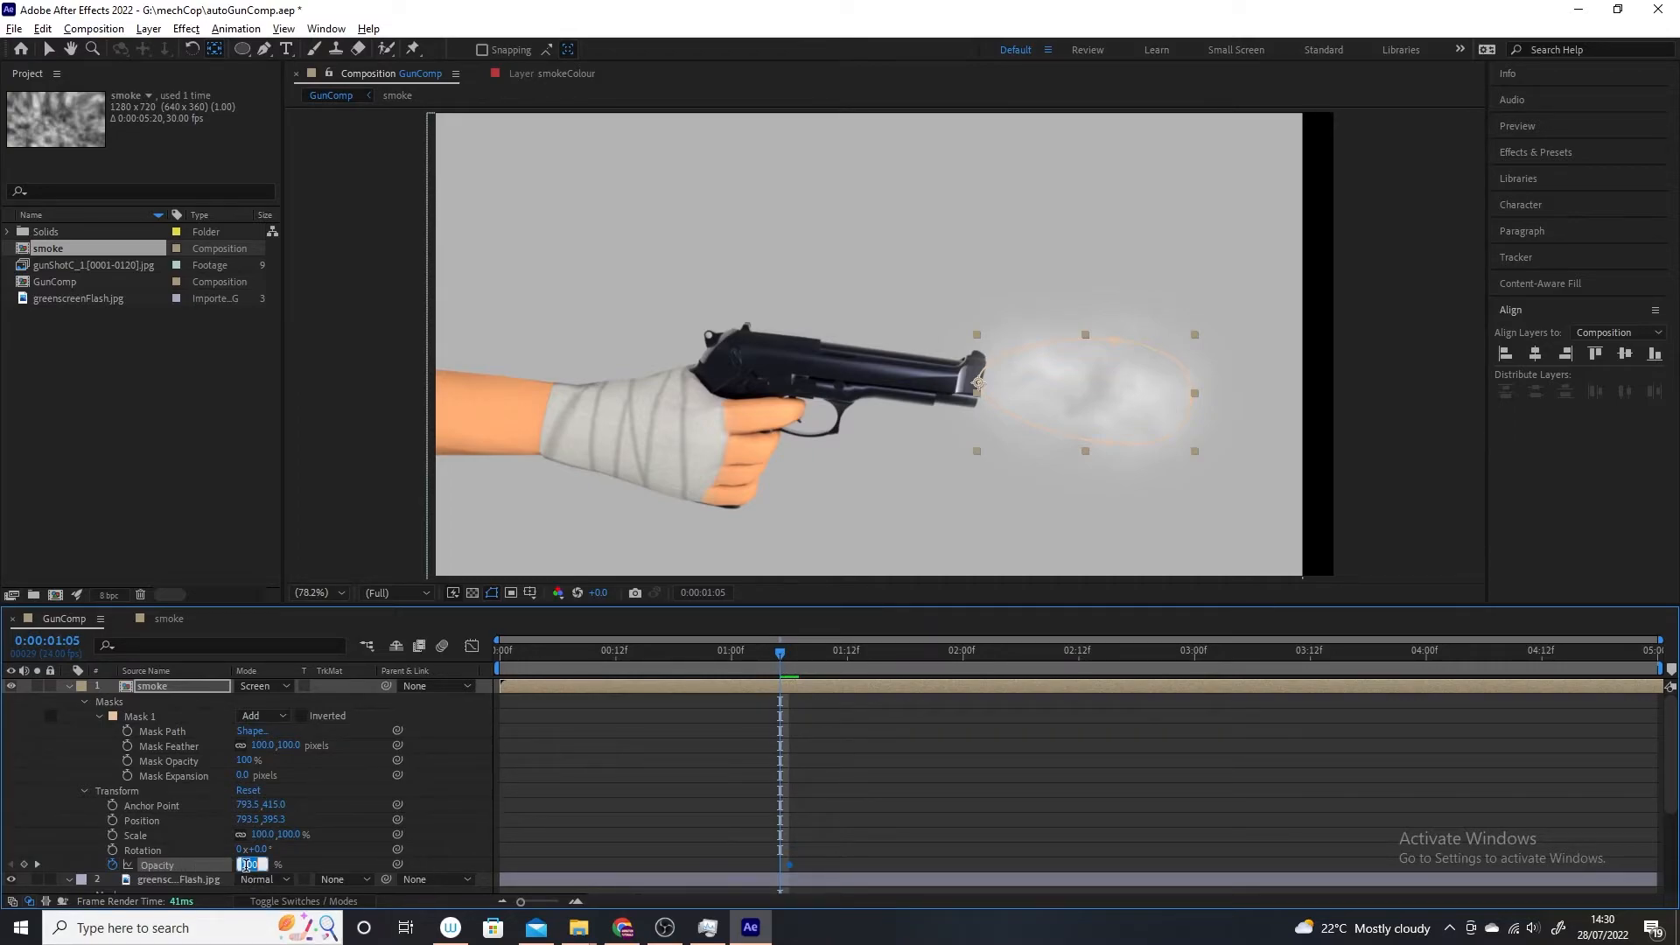
text(0)
key(Return)
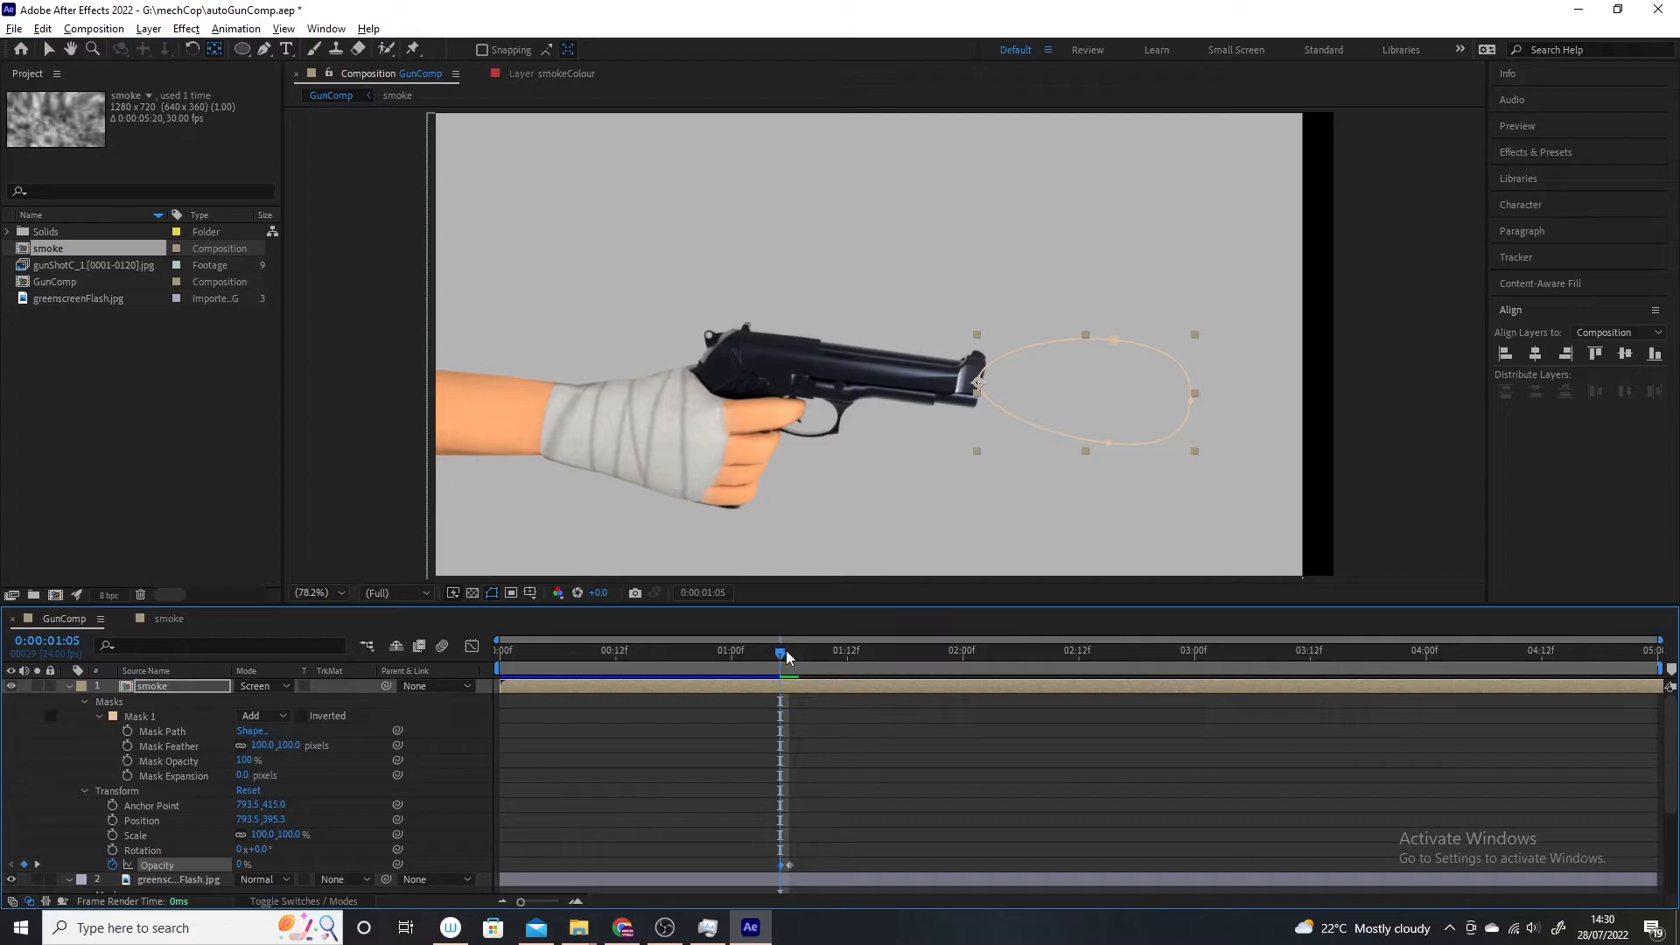
drag(786, 656, 796, 657)
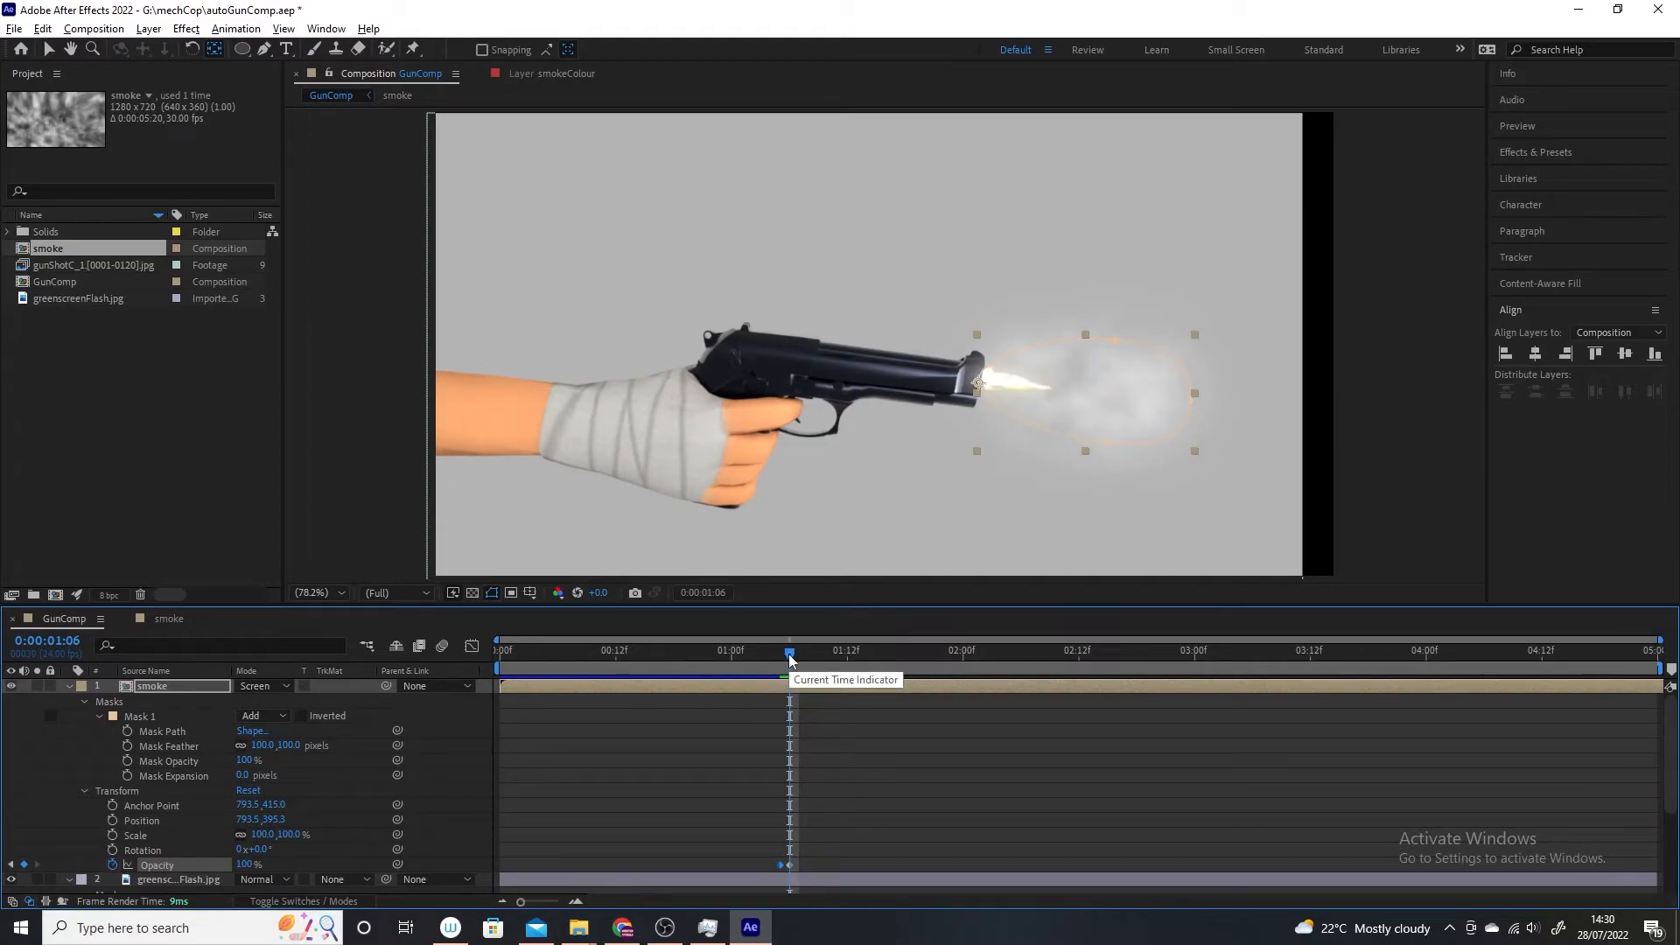
drag(790, 659, 811, 659)
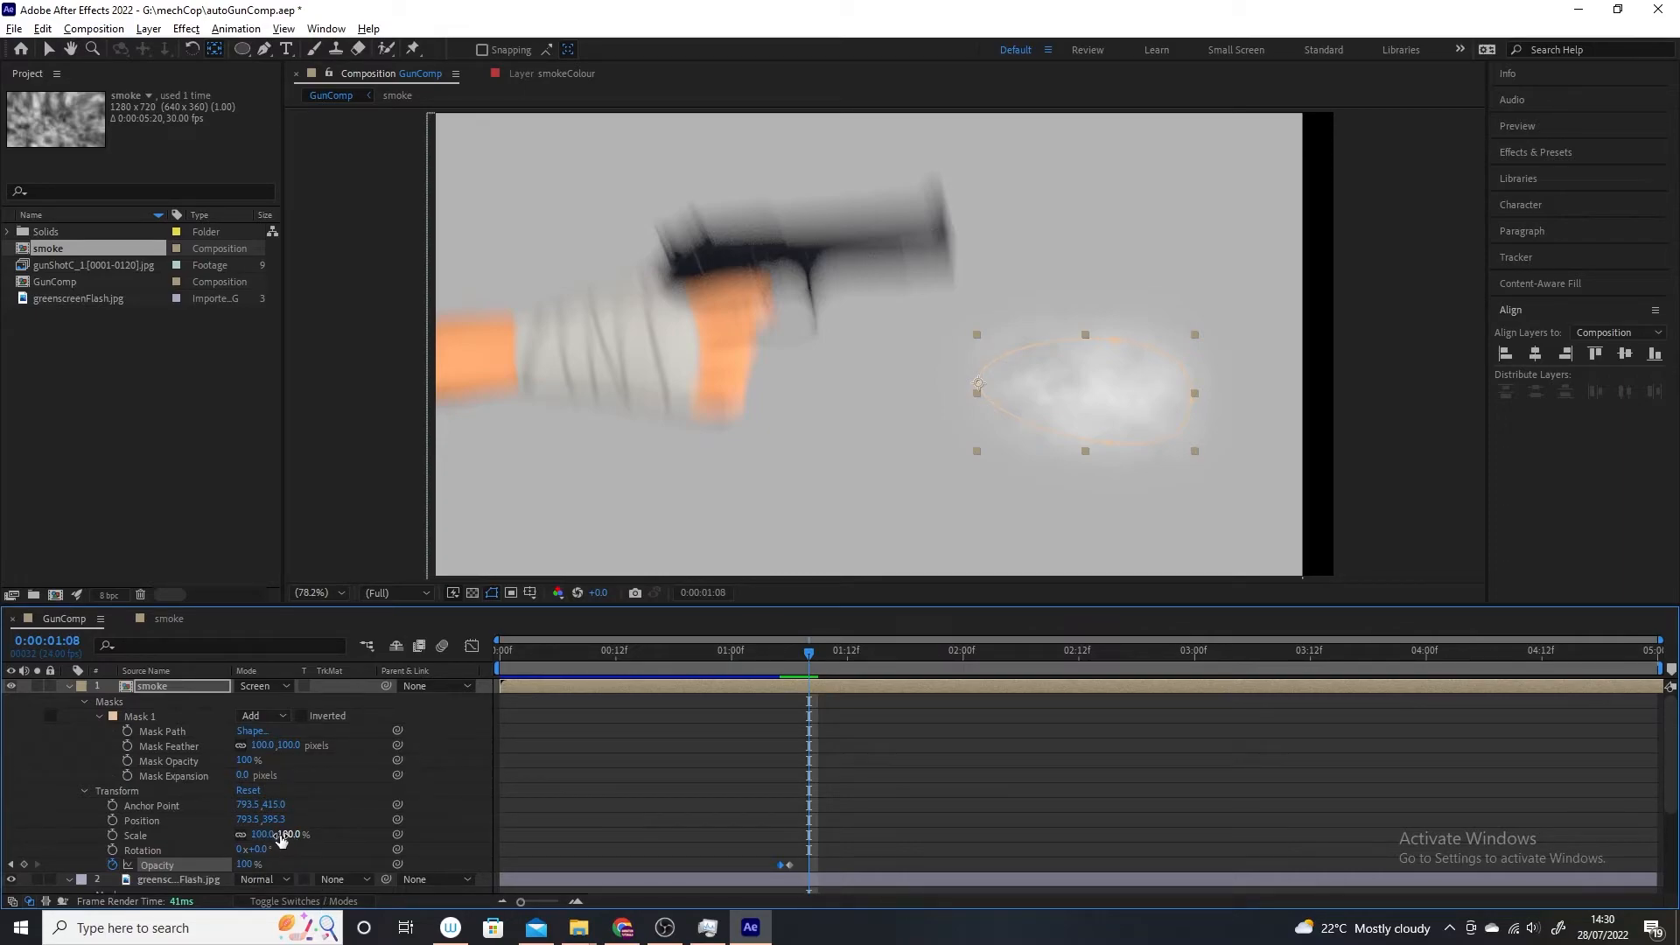
mouse_move(284, 837)
mouse_down()
mouse_move(367, 852)
mouse_move(306, 838)
mouse_up()
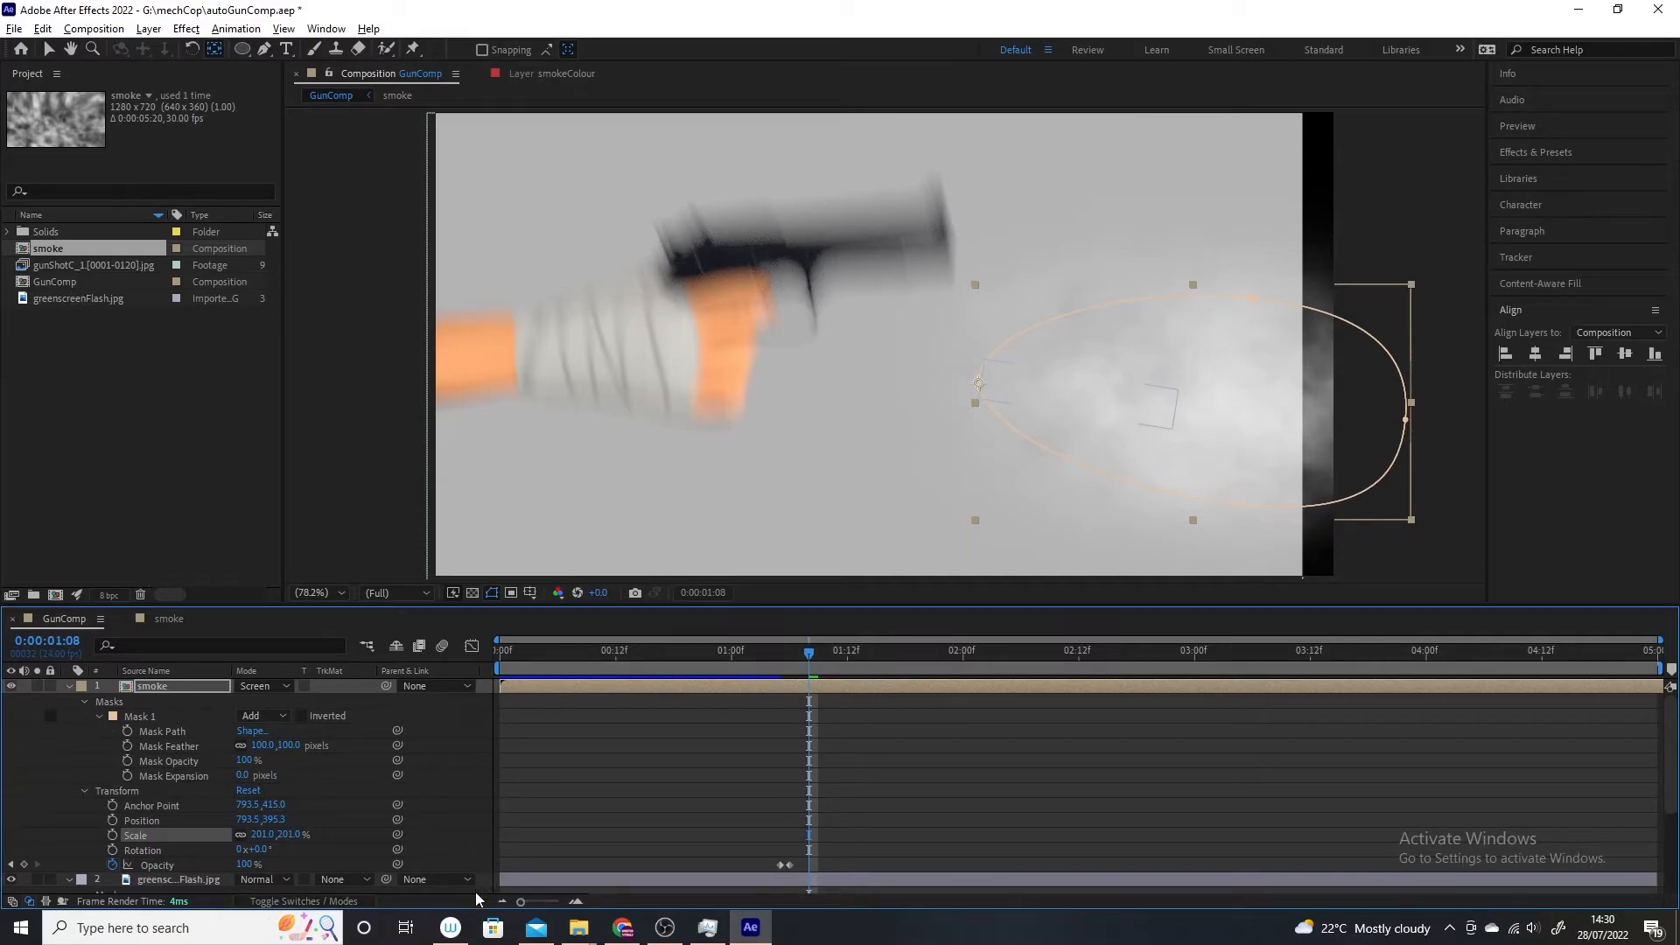
key(ctrl+z)
key(ctrl+z)
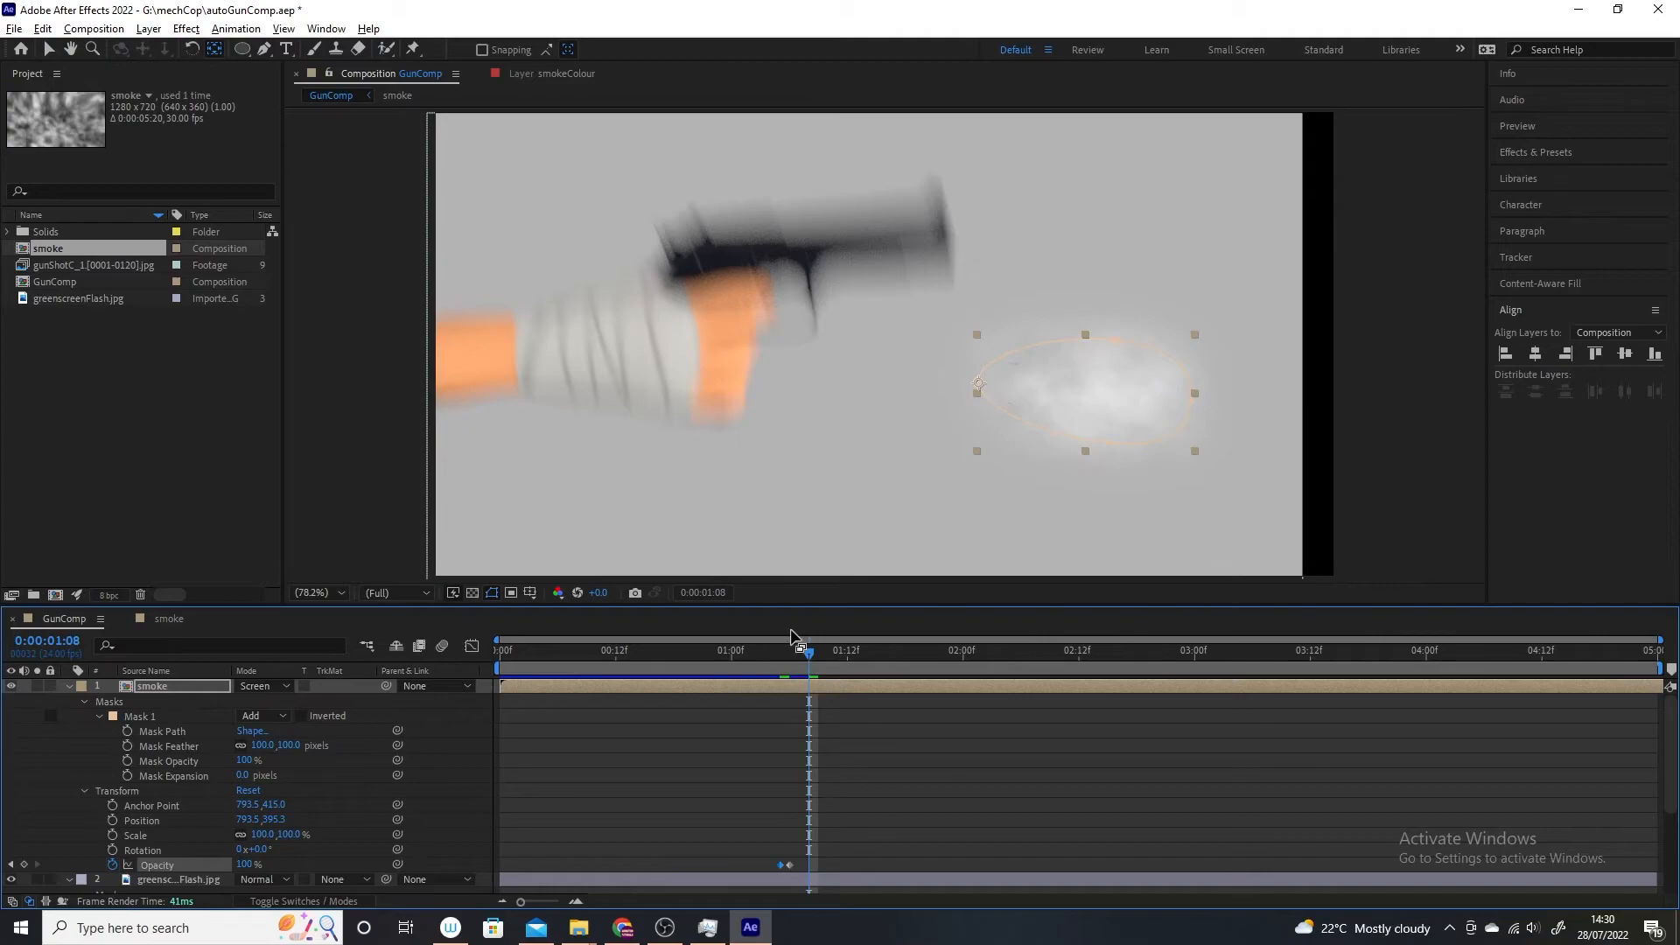
Step: At 0:00:01:06, add keyframes for the smoke layer's Anchor Point, Position, Scale and Rotation
drag(806, 661, 790, 662)
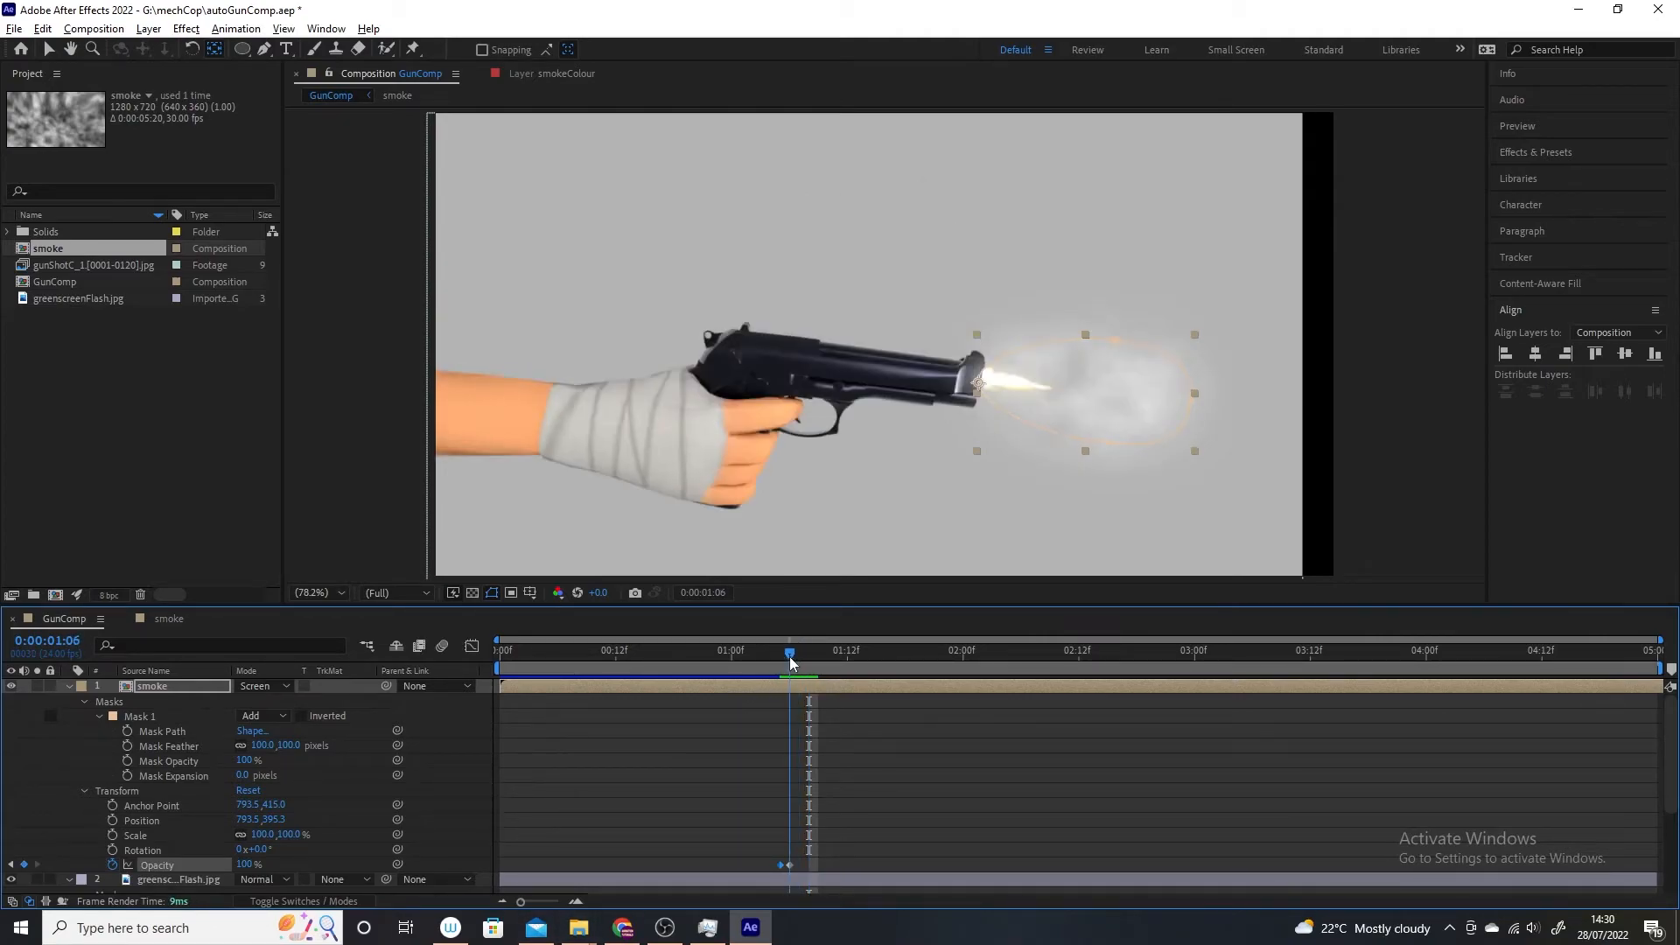
click(112, 805)
click(112, 819)
click(112, 835)
click(112, 849)
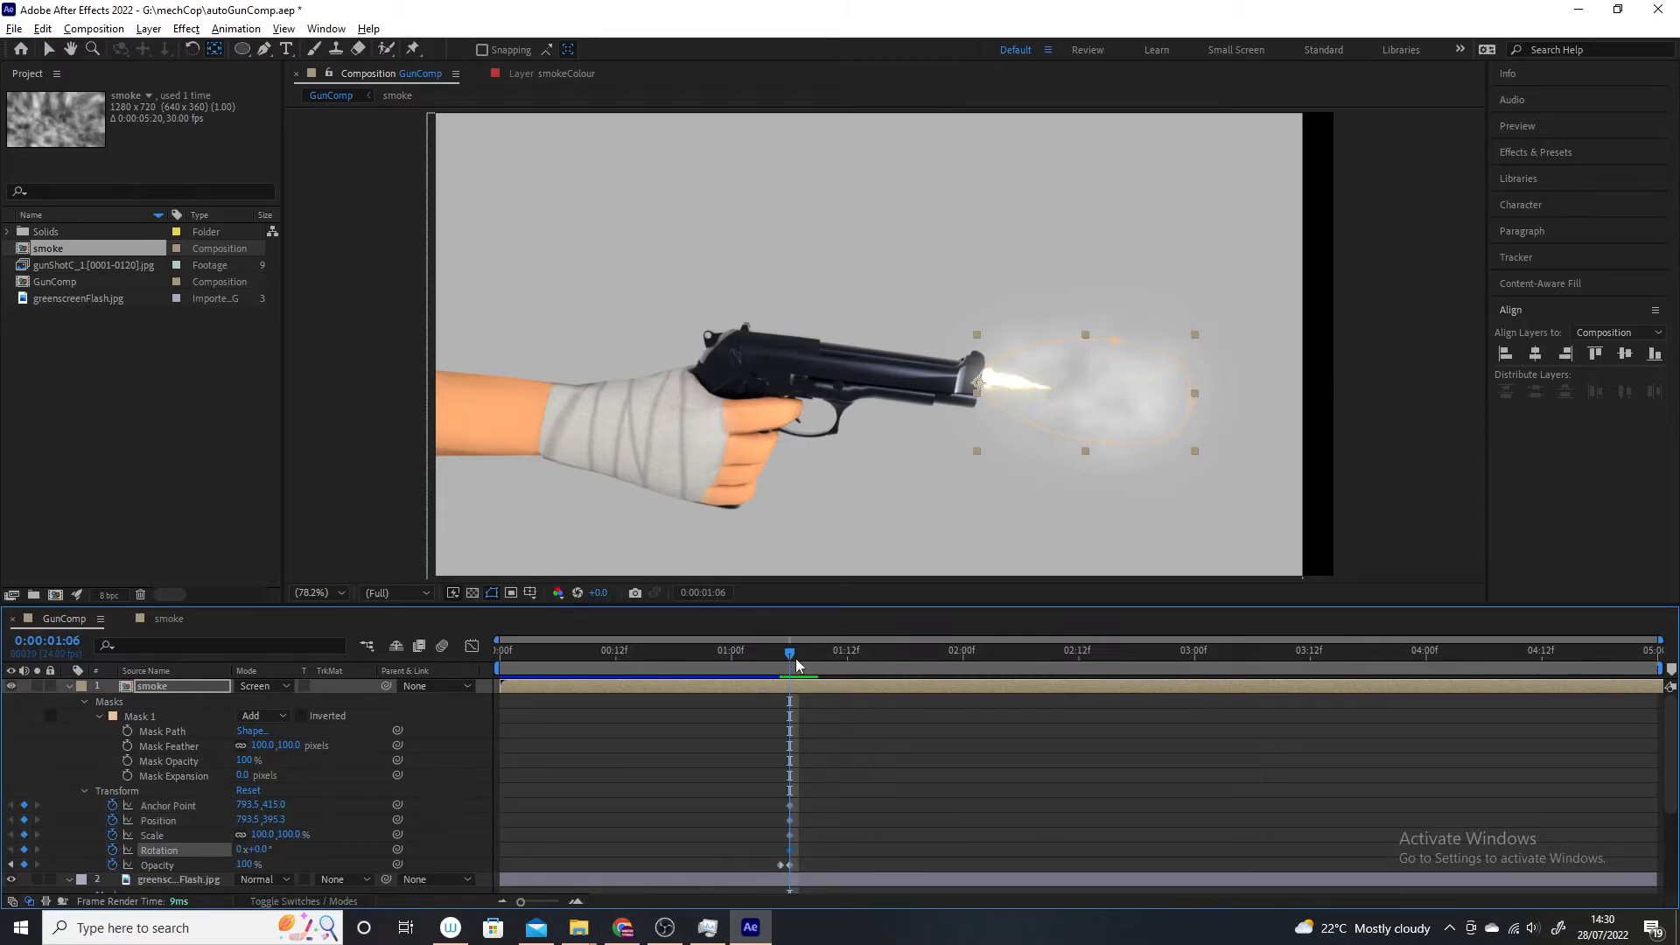
Step: At 0:00:01:09, enlarge the smoke layer to 260% and raise it in front of the recoiling gun, to about 769, 180
drag(797, 665, 822, 662)
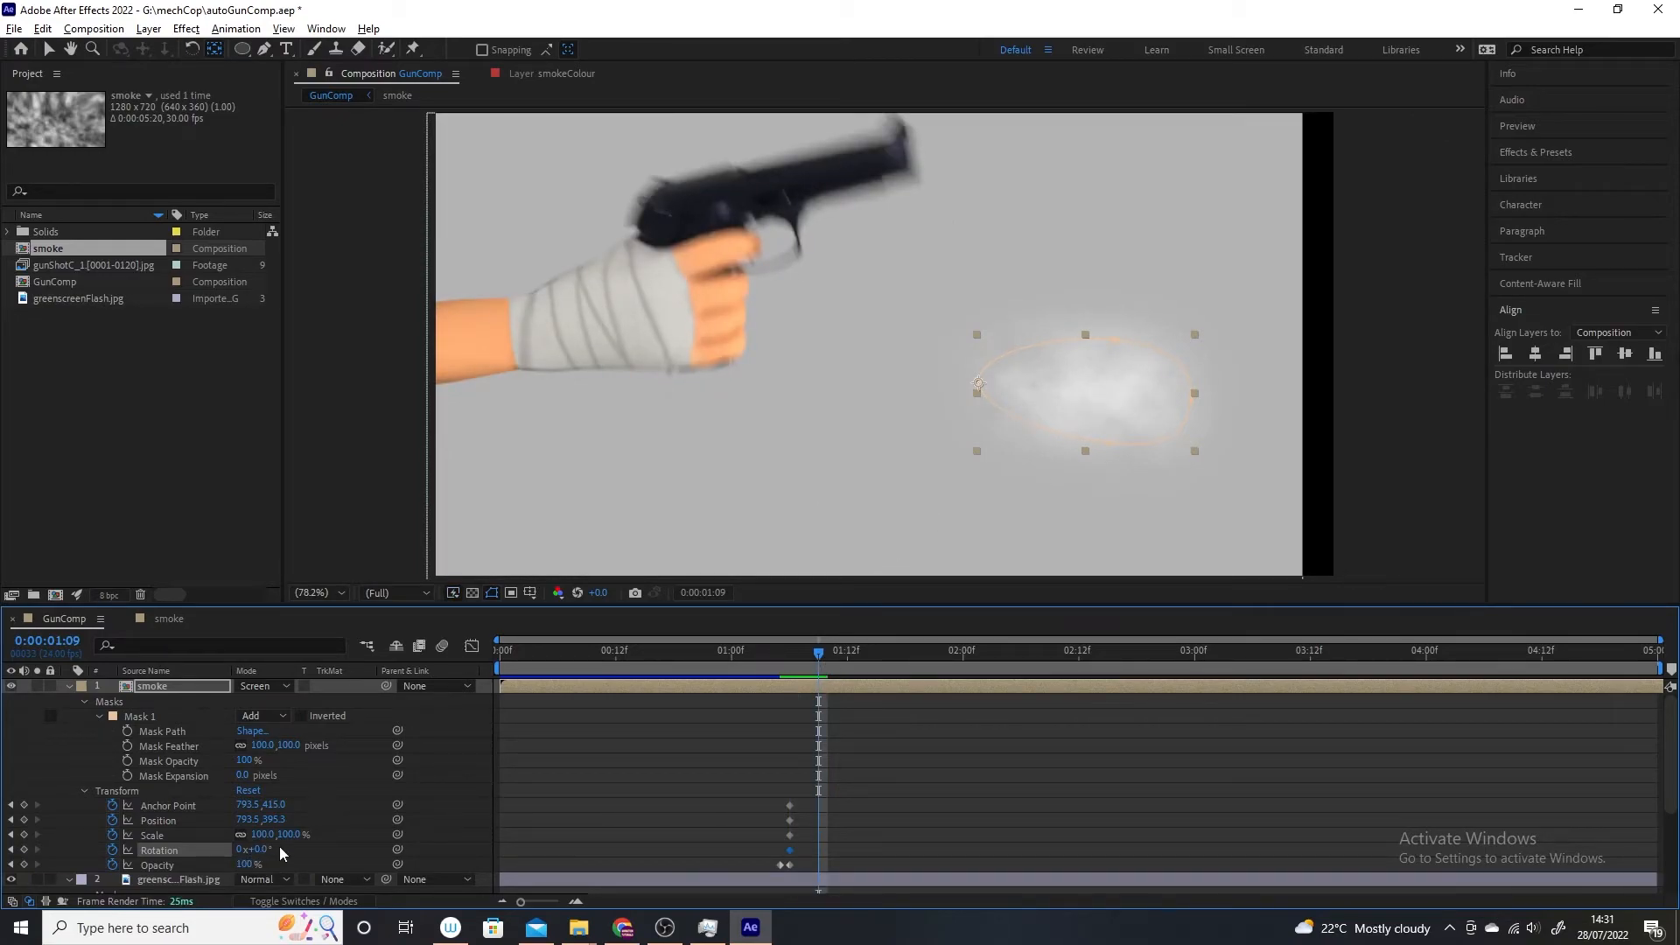
drag(289, 834, 413, 862)
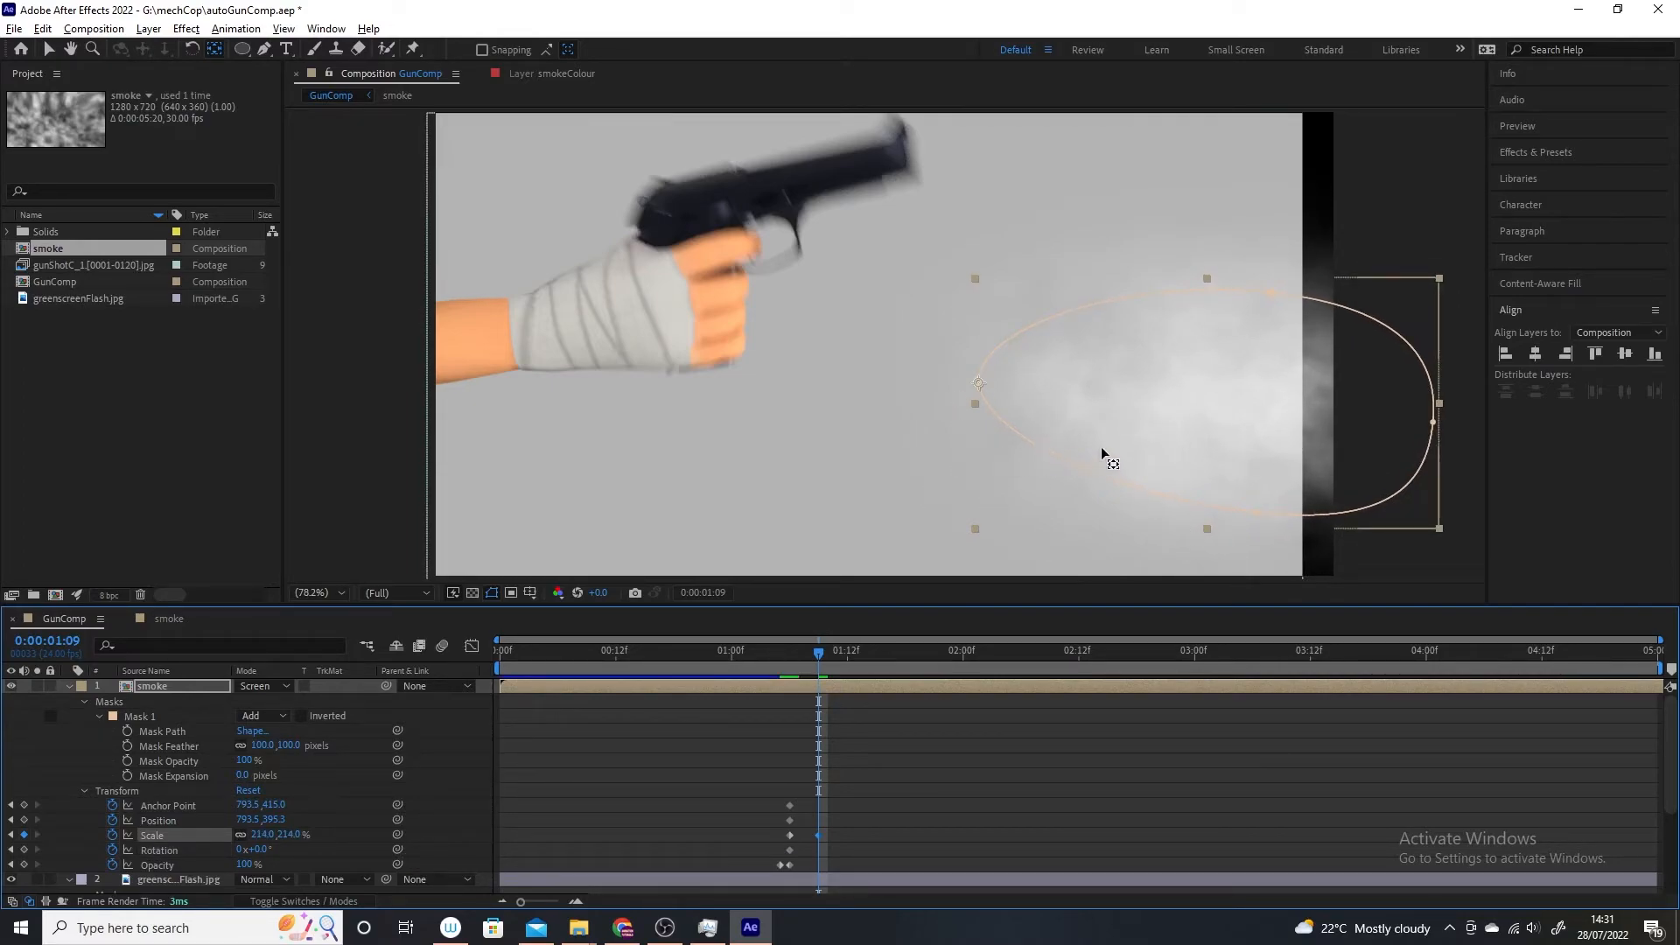
drag(1195, 418, 1205, 373)
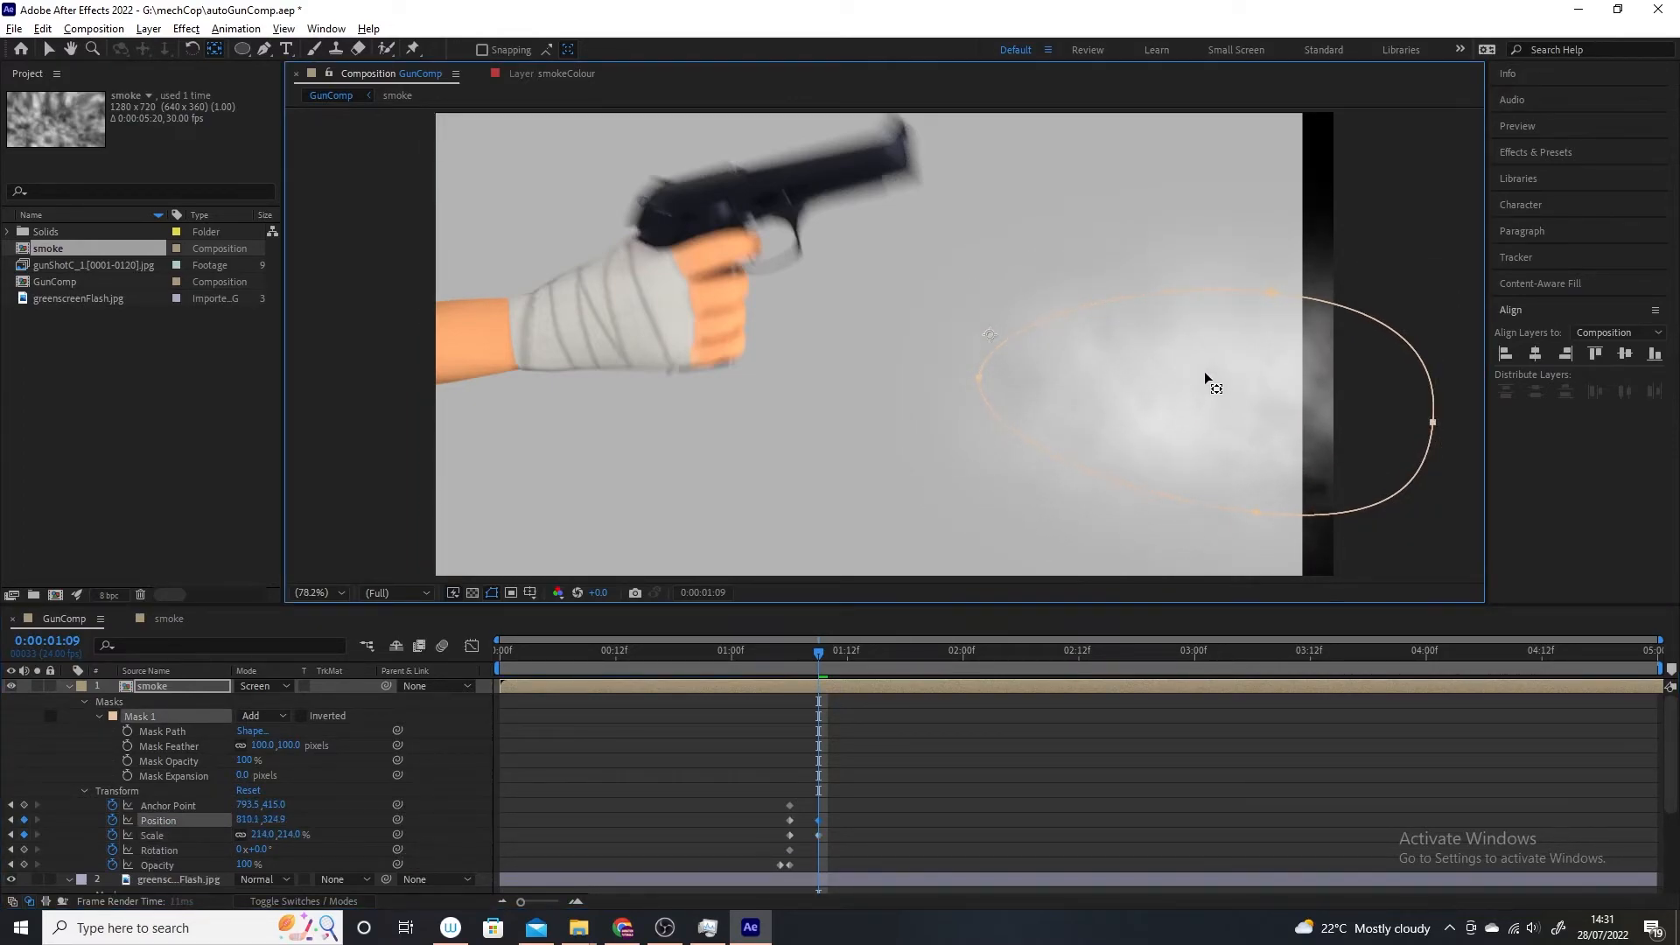
key(ctrl+z)
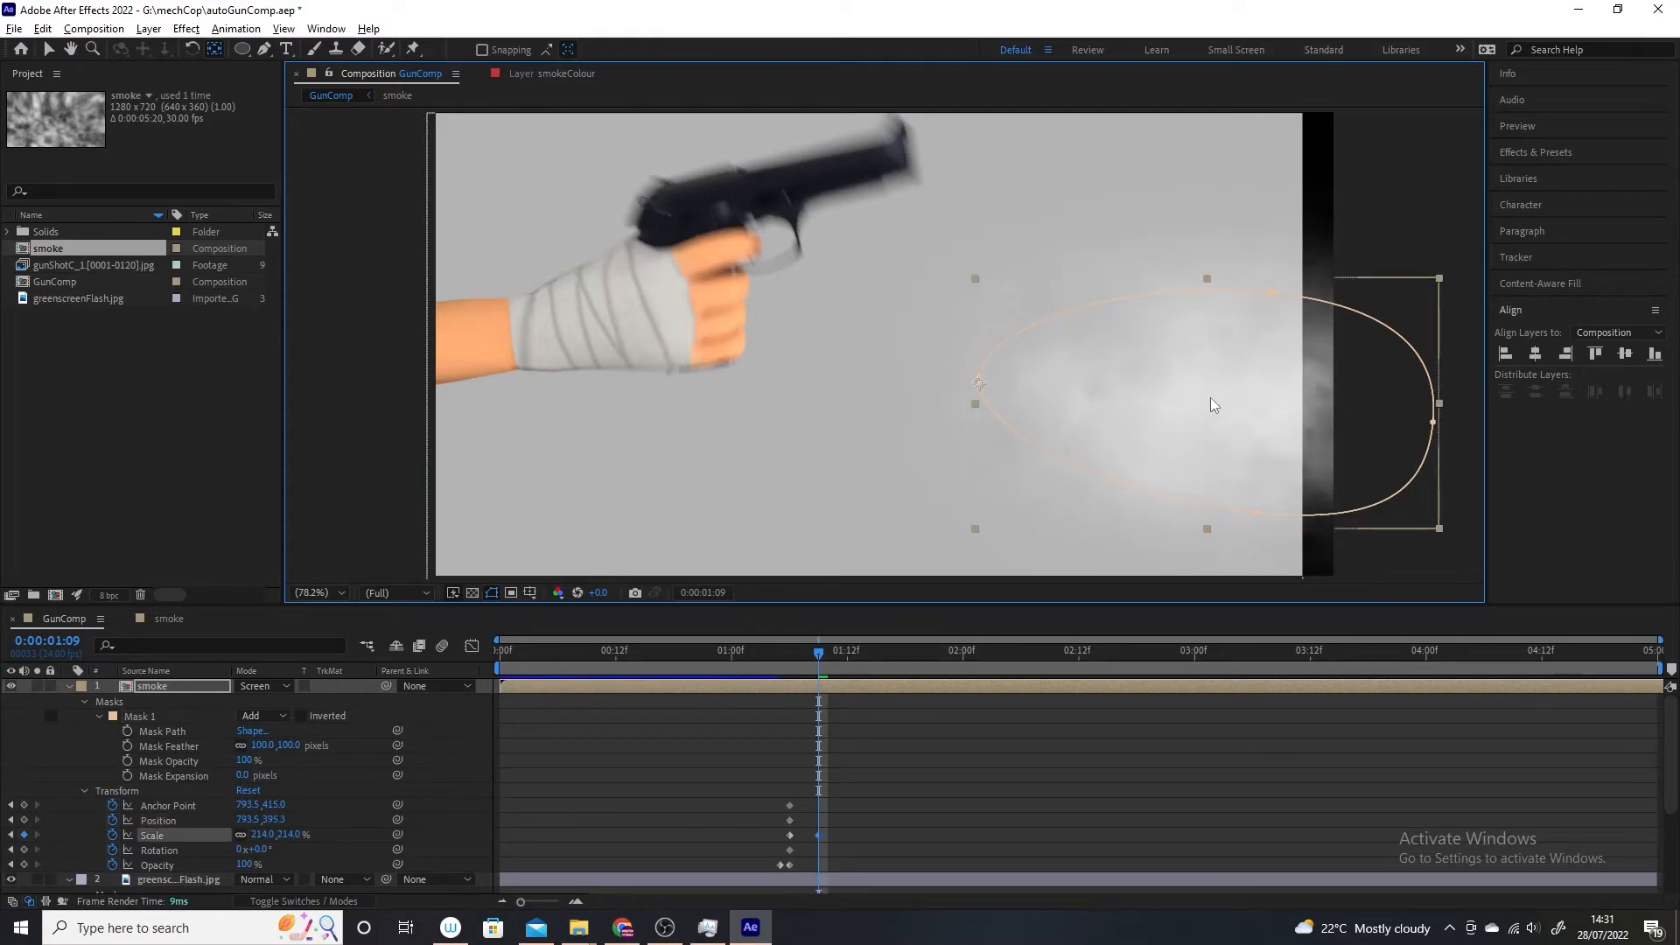
click(164, 687)
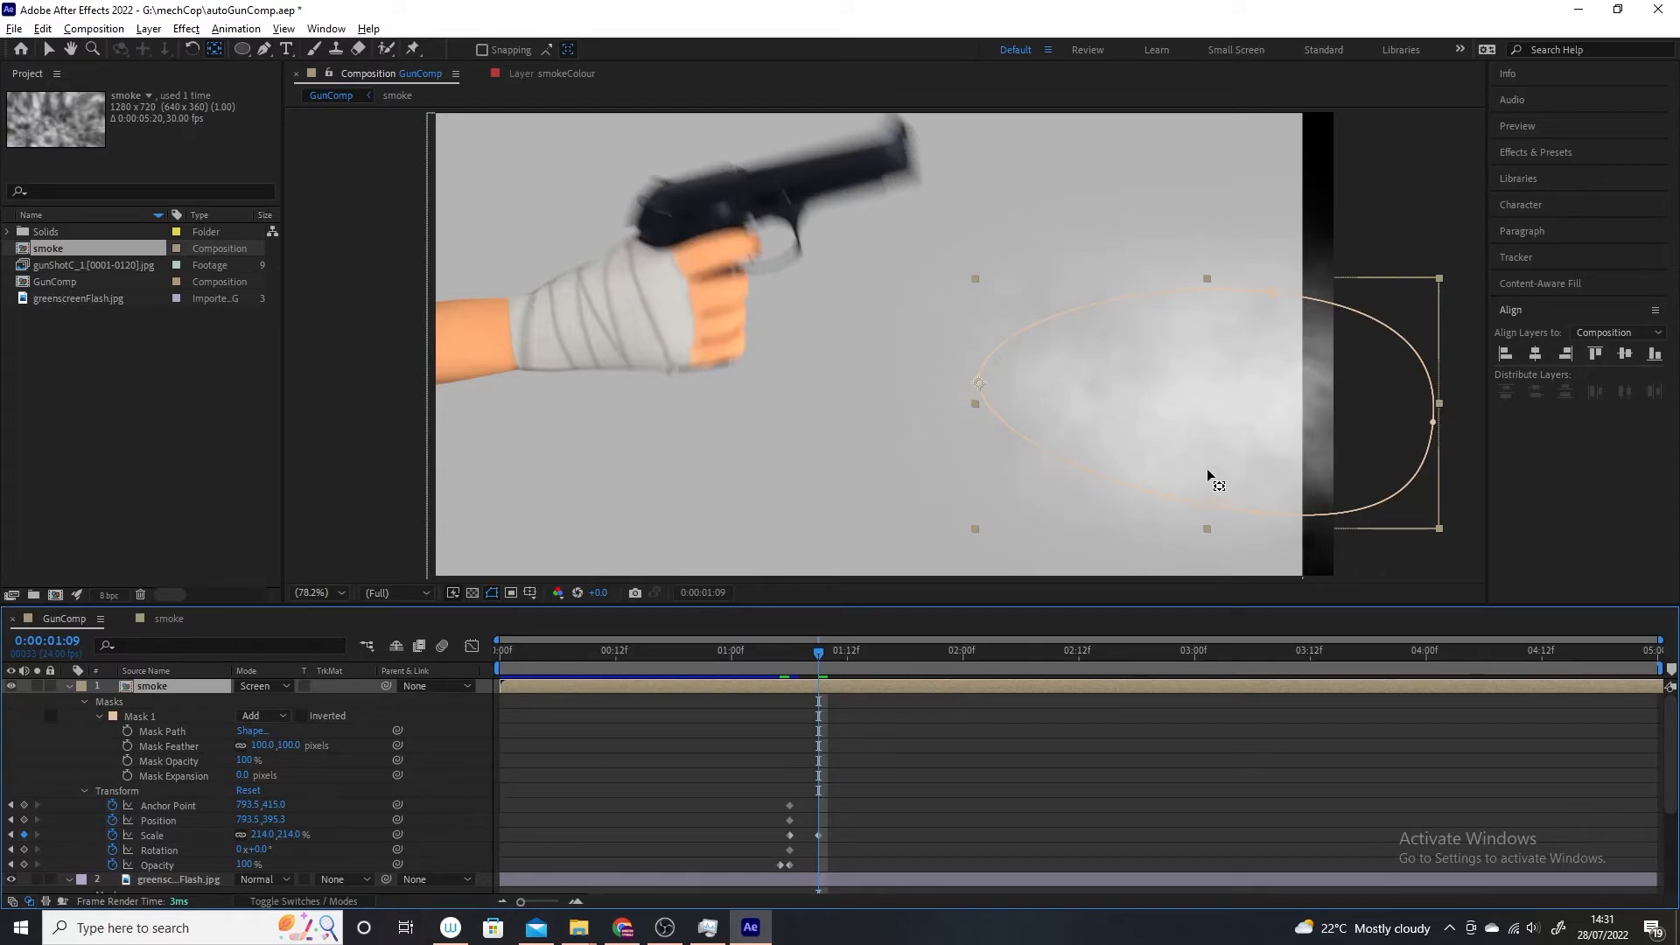
click(49, 49)
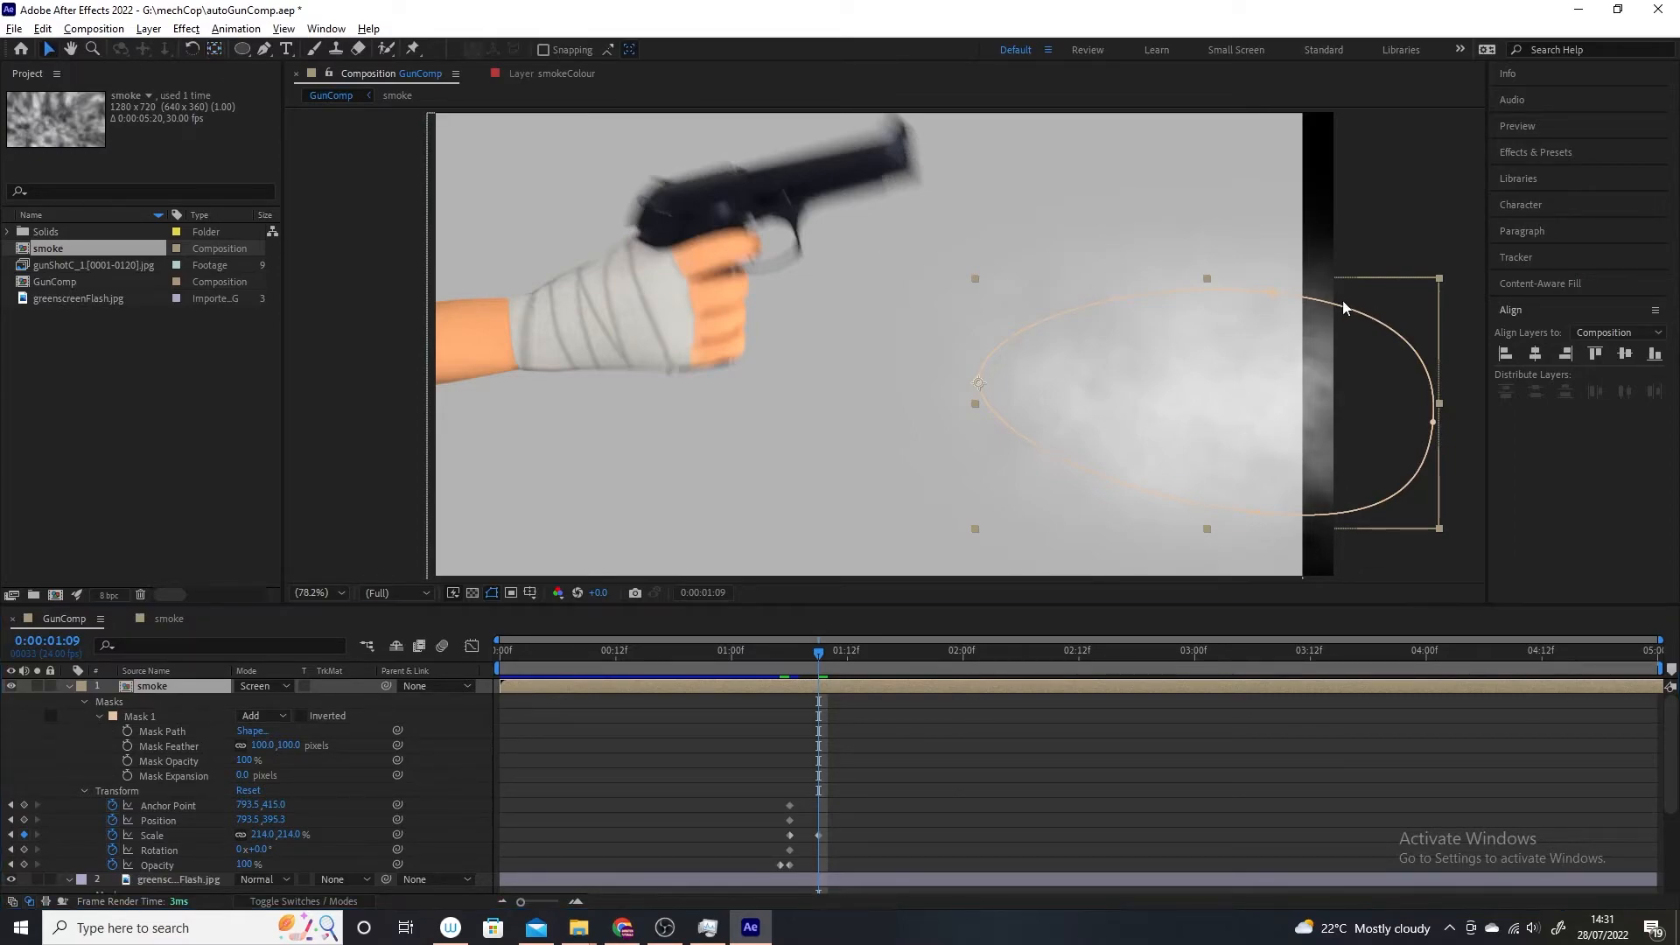
drag(1248, 427, 1207, 284)
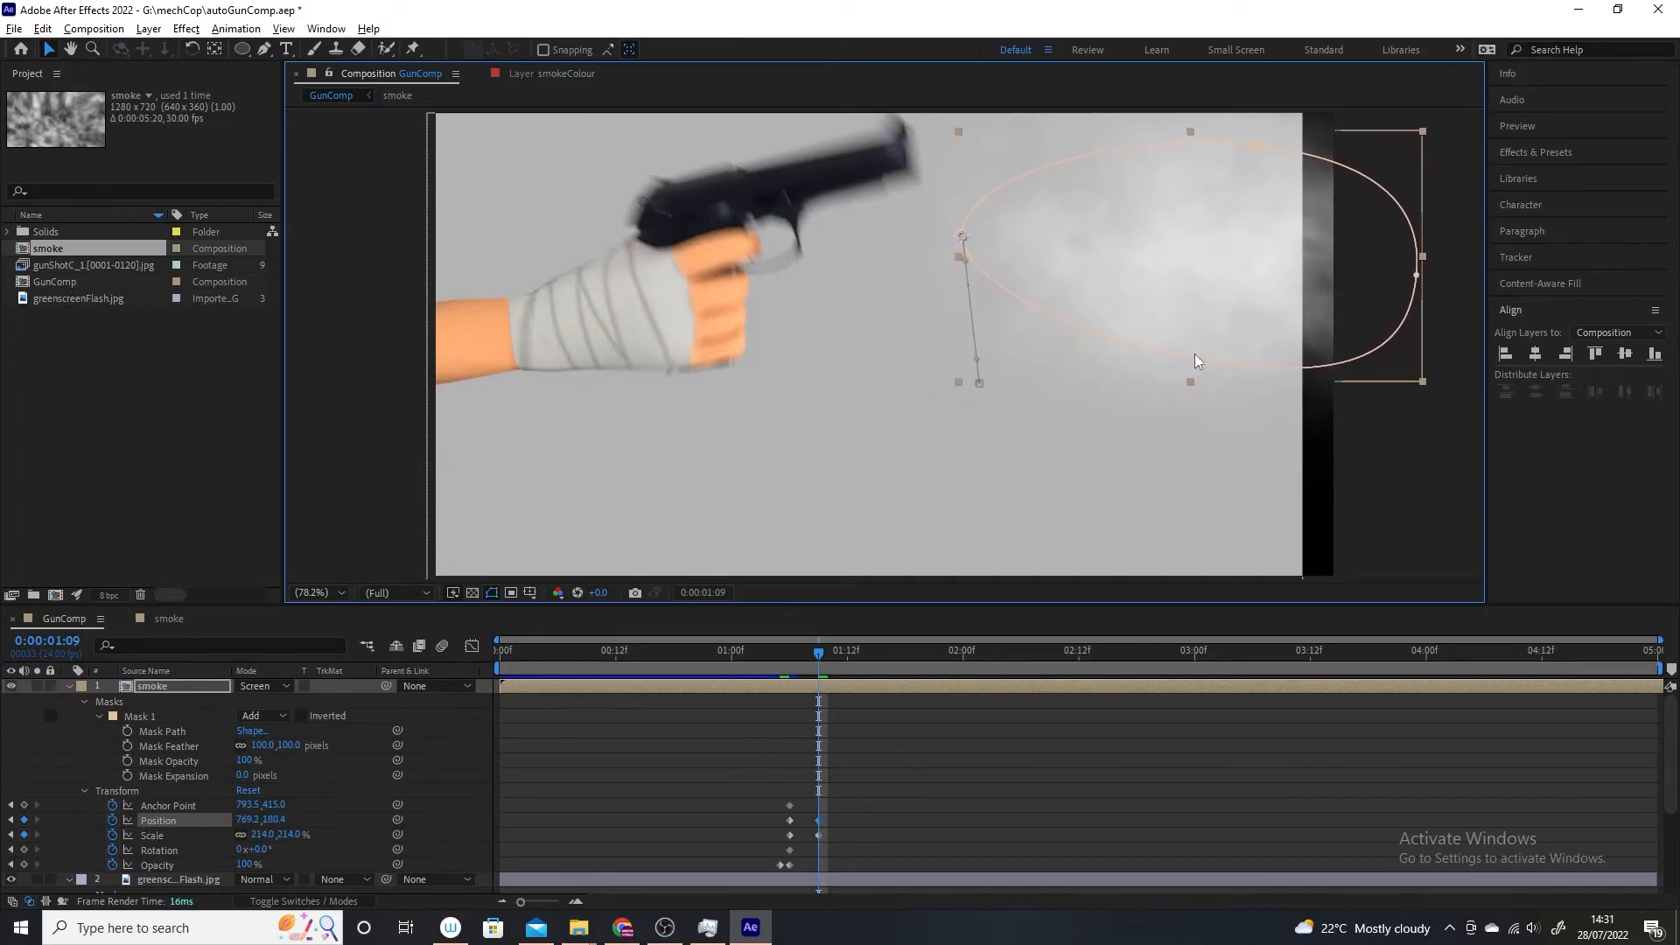
drag(293, 834, 331, 835)
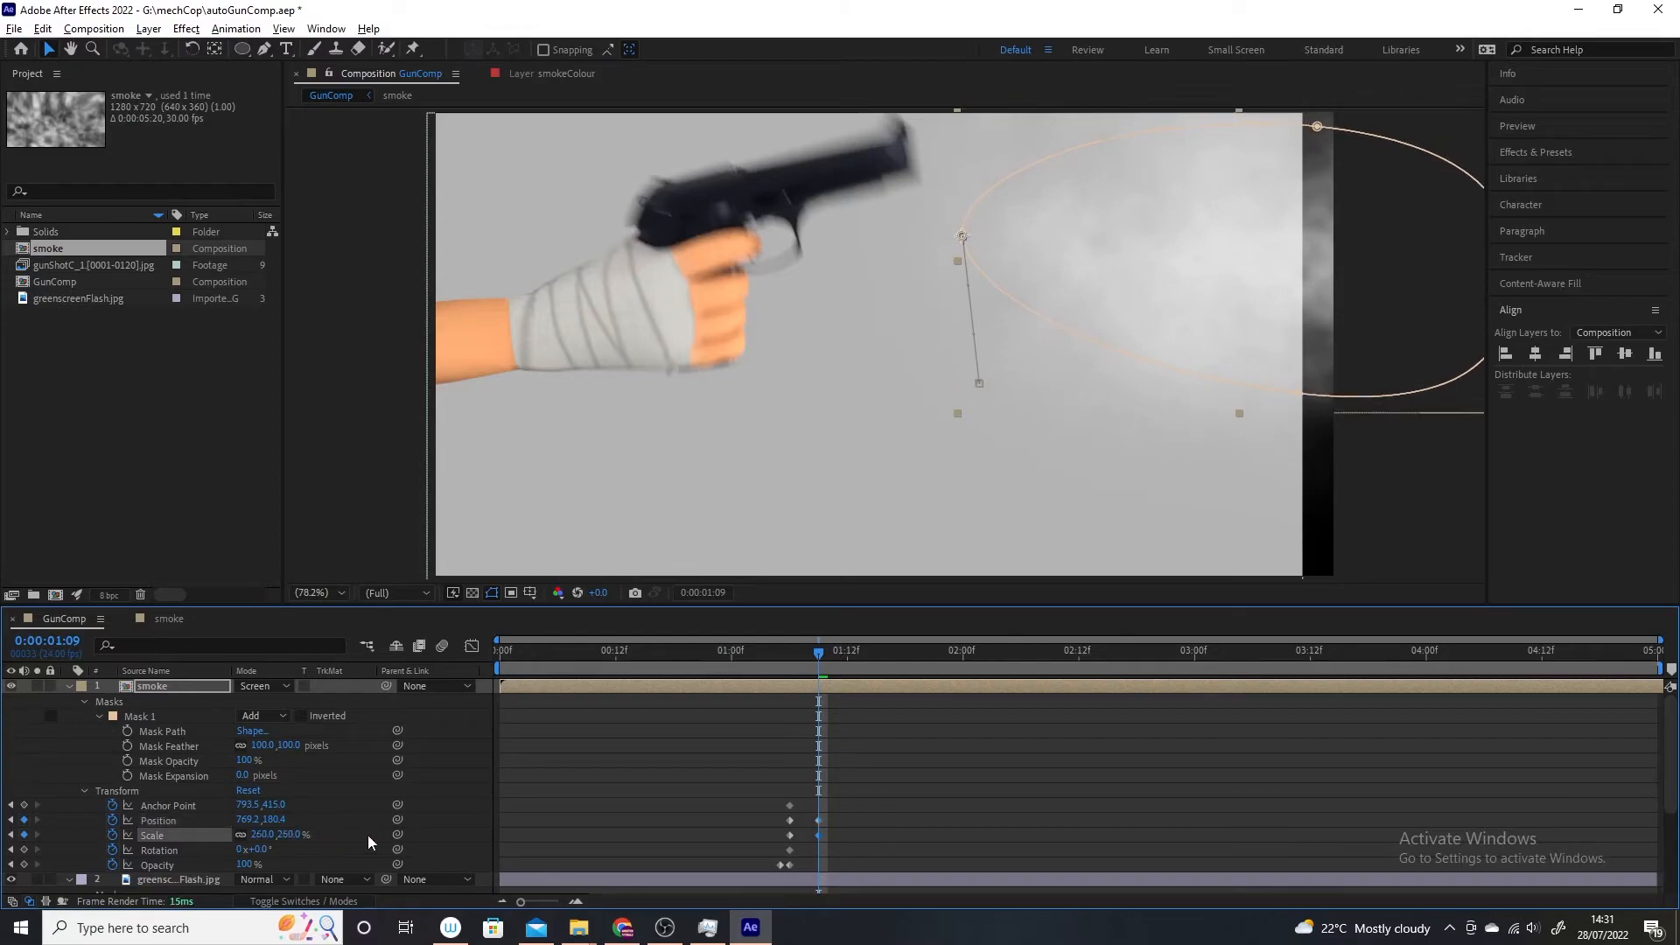
Step: At 0:00:02:01, scale the smoke layer to 354% and move it farther up and away from the gun, to about 855, 106
drag(816, 654, 971, 707)
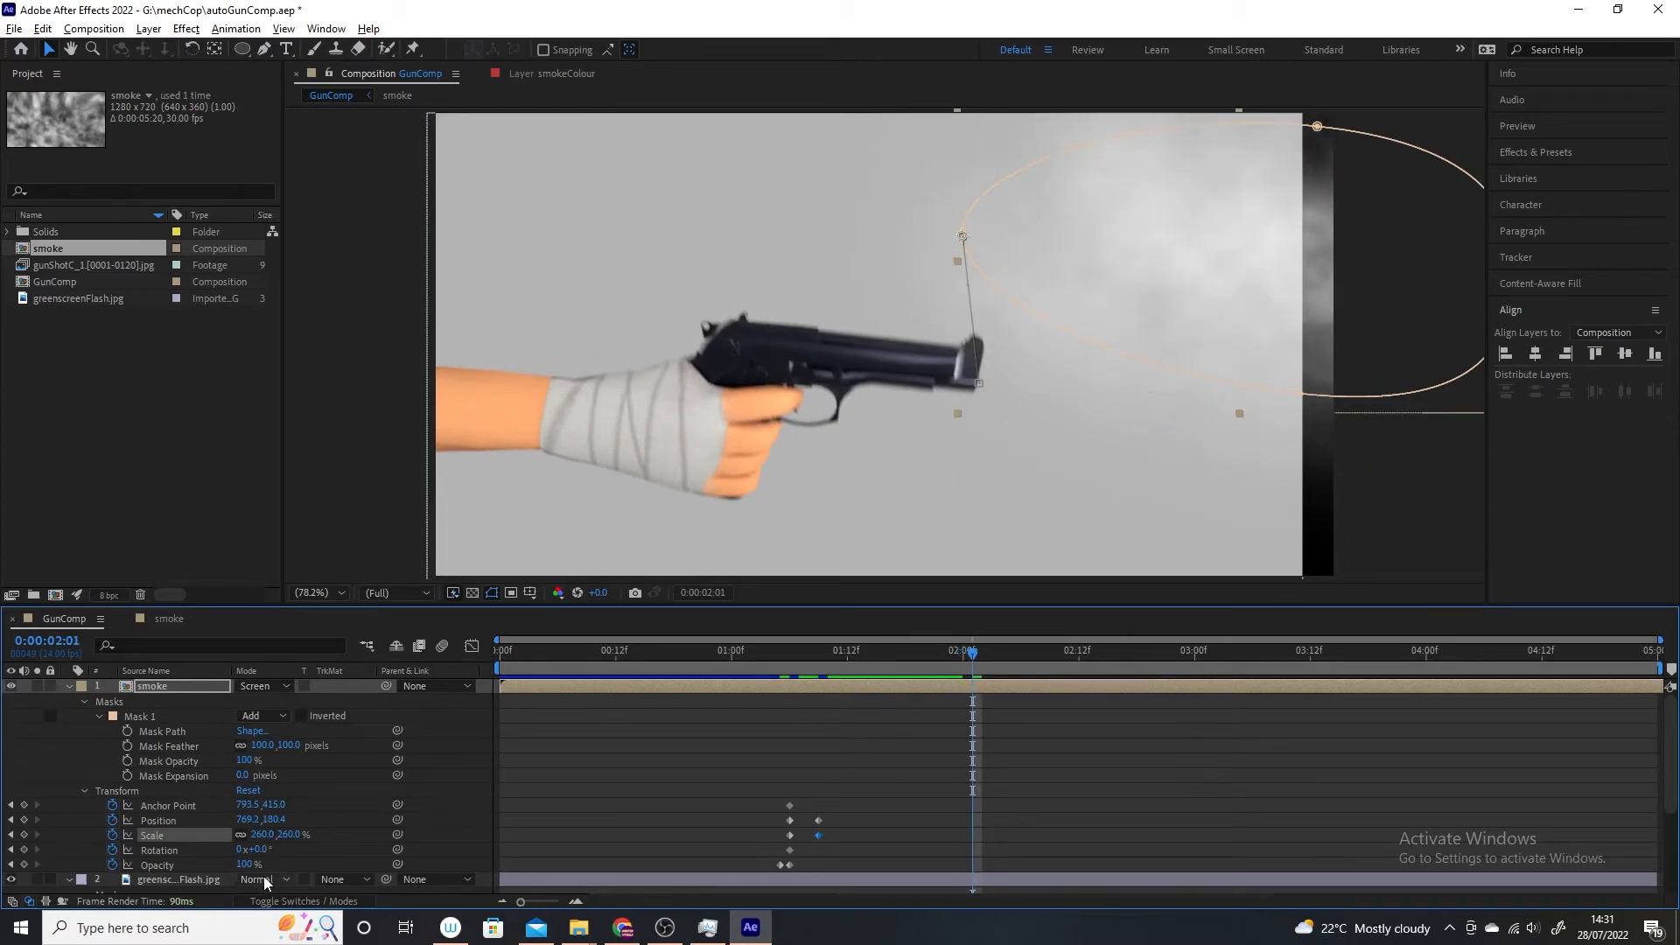
drag(289, 839, 366, 832)
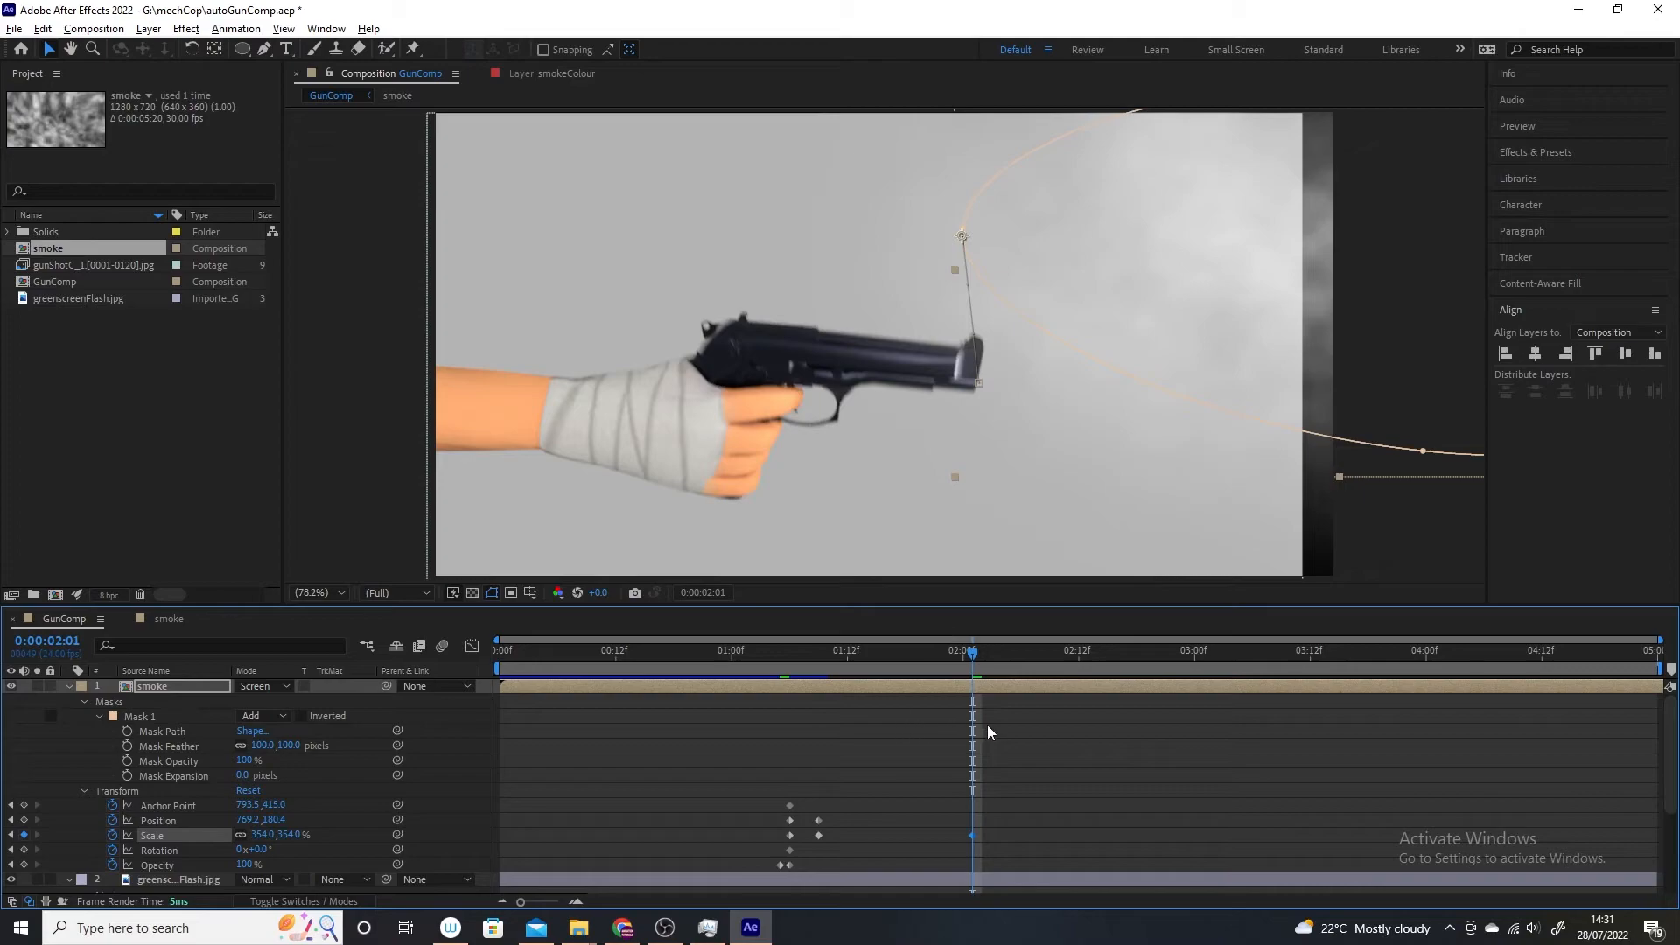
drag(973, 660, 964, 662)
drag(860, 675, 971, 722)
drag(1232, 341, 1290, 283)
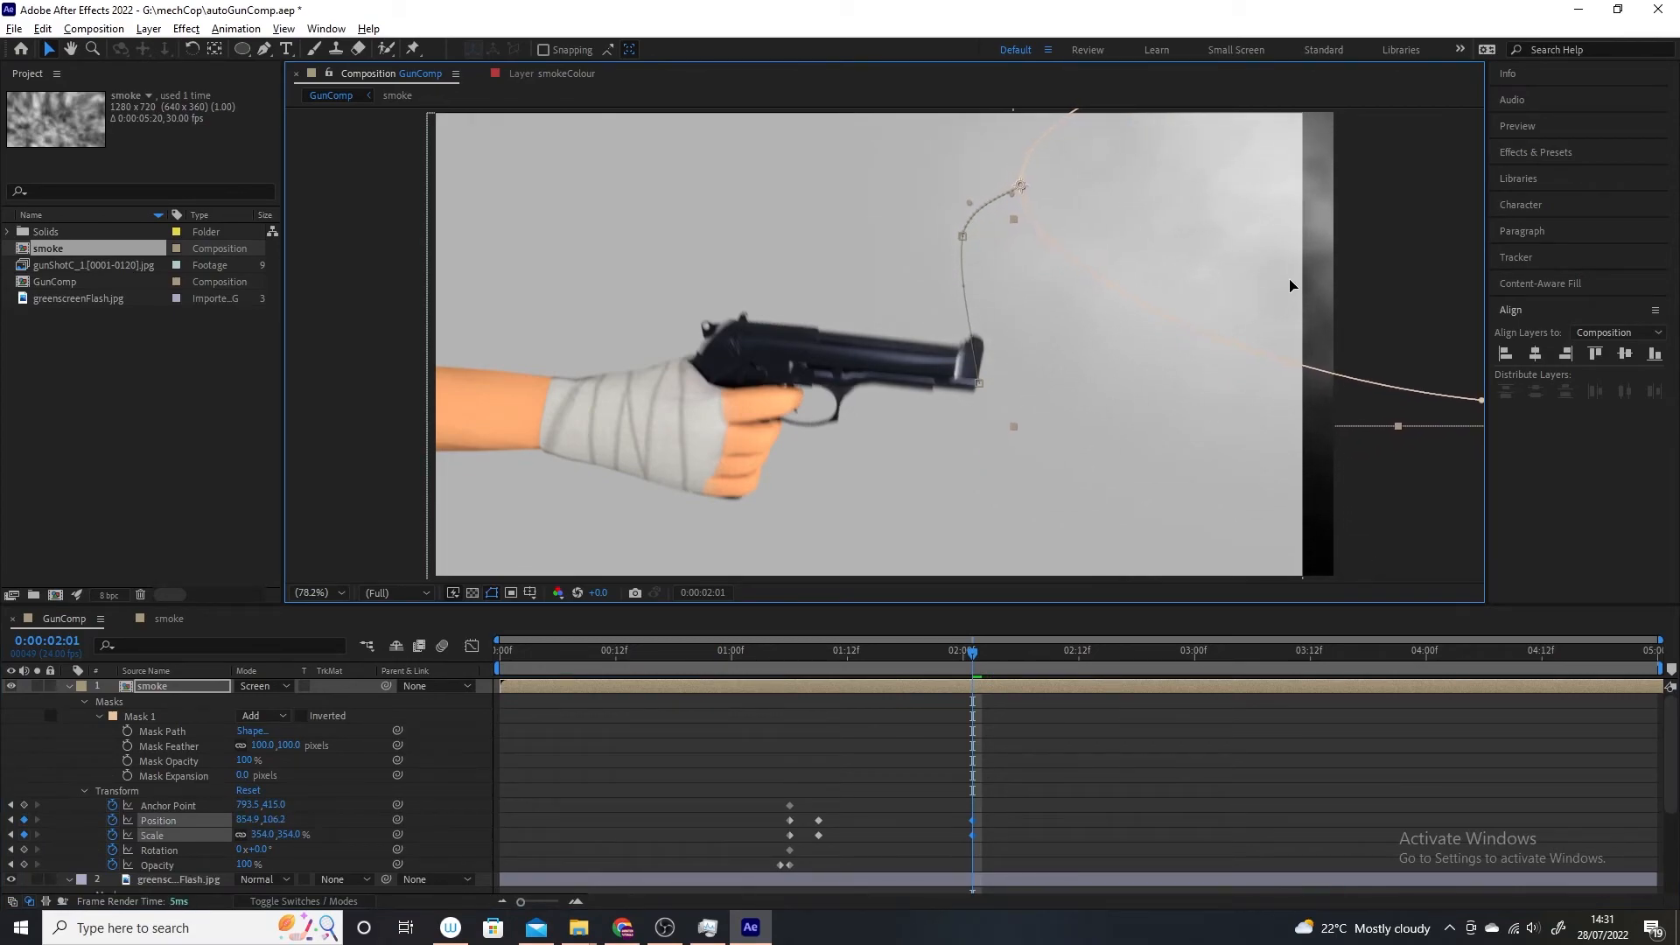
Step: Review the smoke's motion from 0:00:01:06 onward and set the smoke layer's Opacity to 56% at 0:00:02:08
drag(973, 663, 1095, 706)
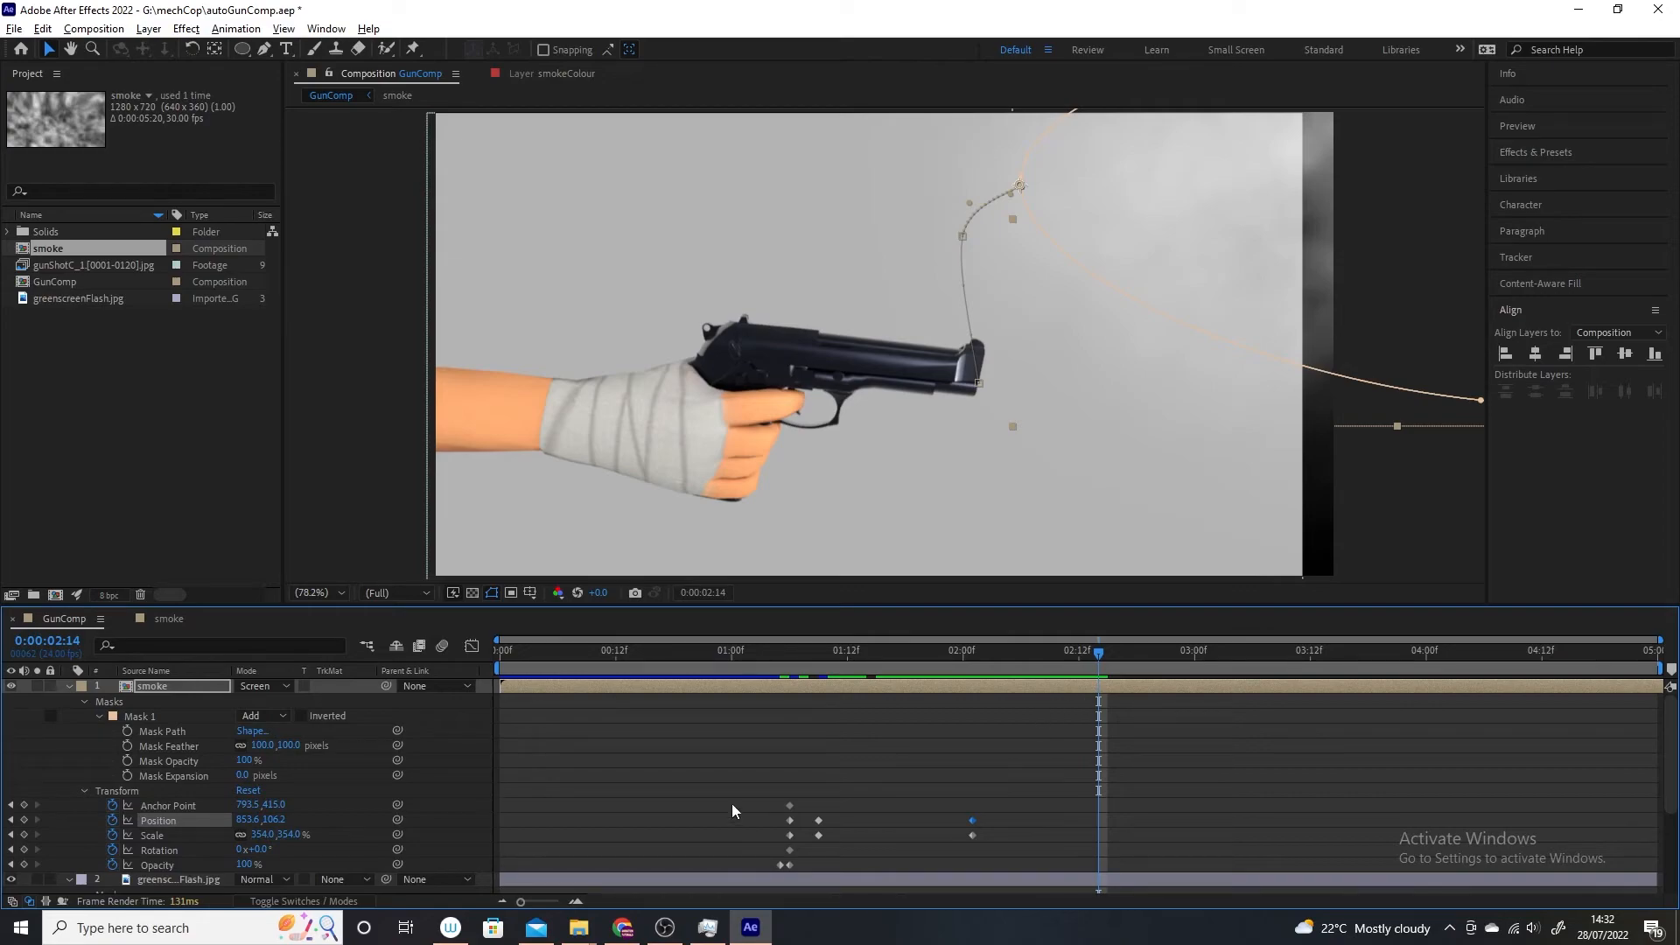
drag(1099, 653, 780, 780)
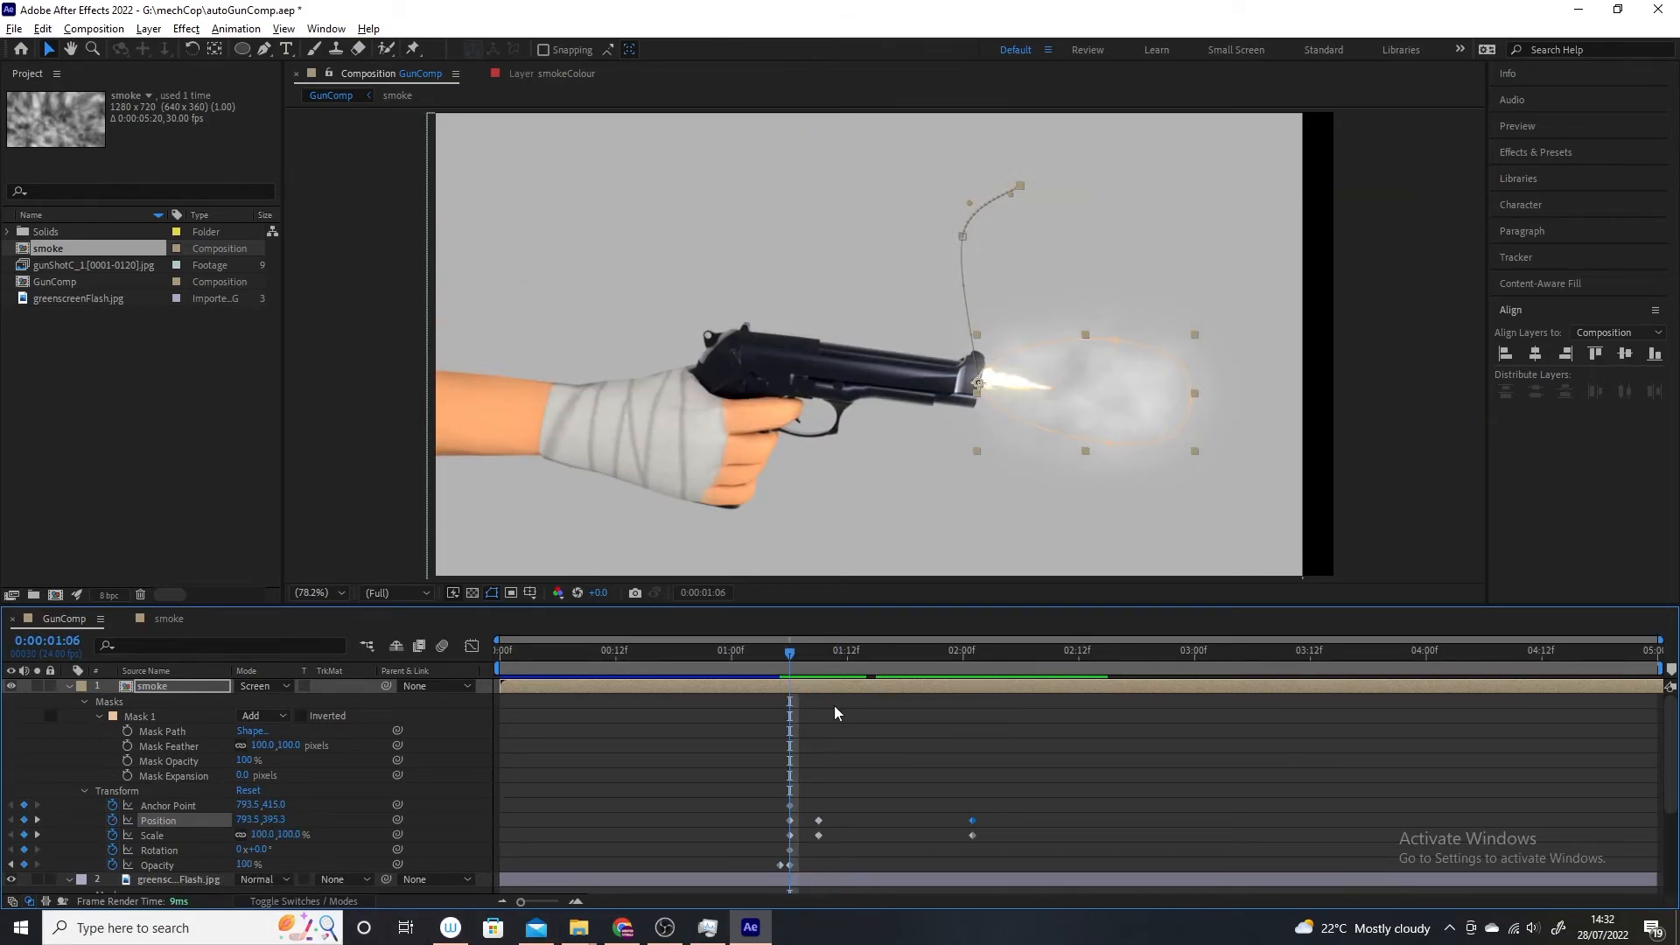
drag(796, 658, 1042, 675)
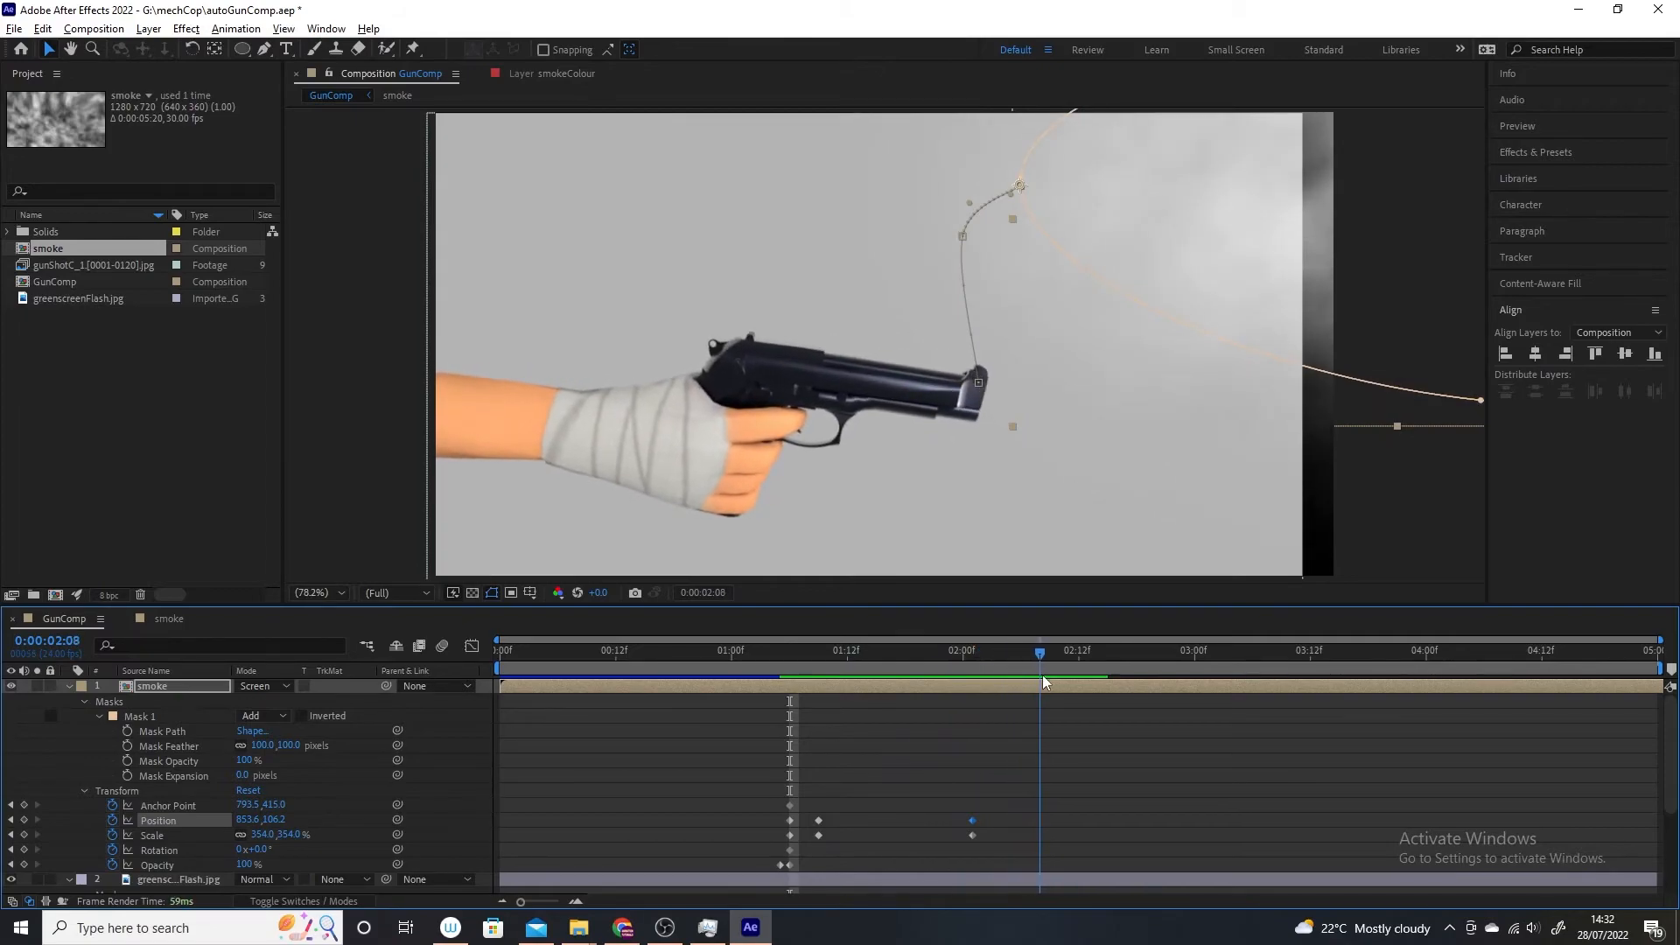
drag(245, 864, 207, 865)
Step: At 0:00:02:19, lower the smoke layer's Opacity to 27%
mouse_move(1041, 658)
mouse_down()
mouse_move(696, 690)
mouse_move(1125, 717)
mouse_up()
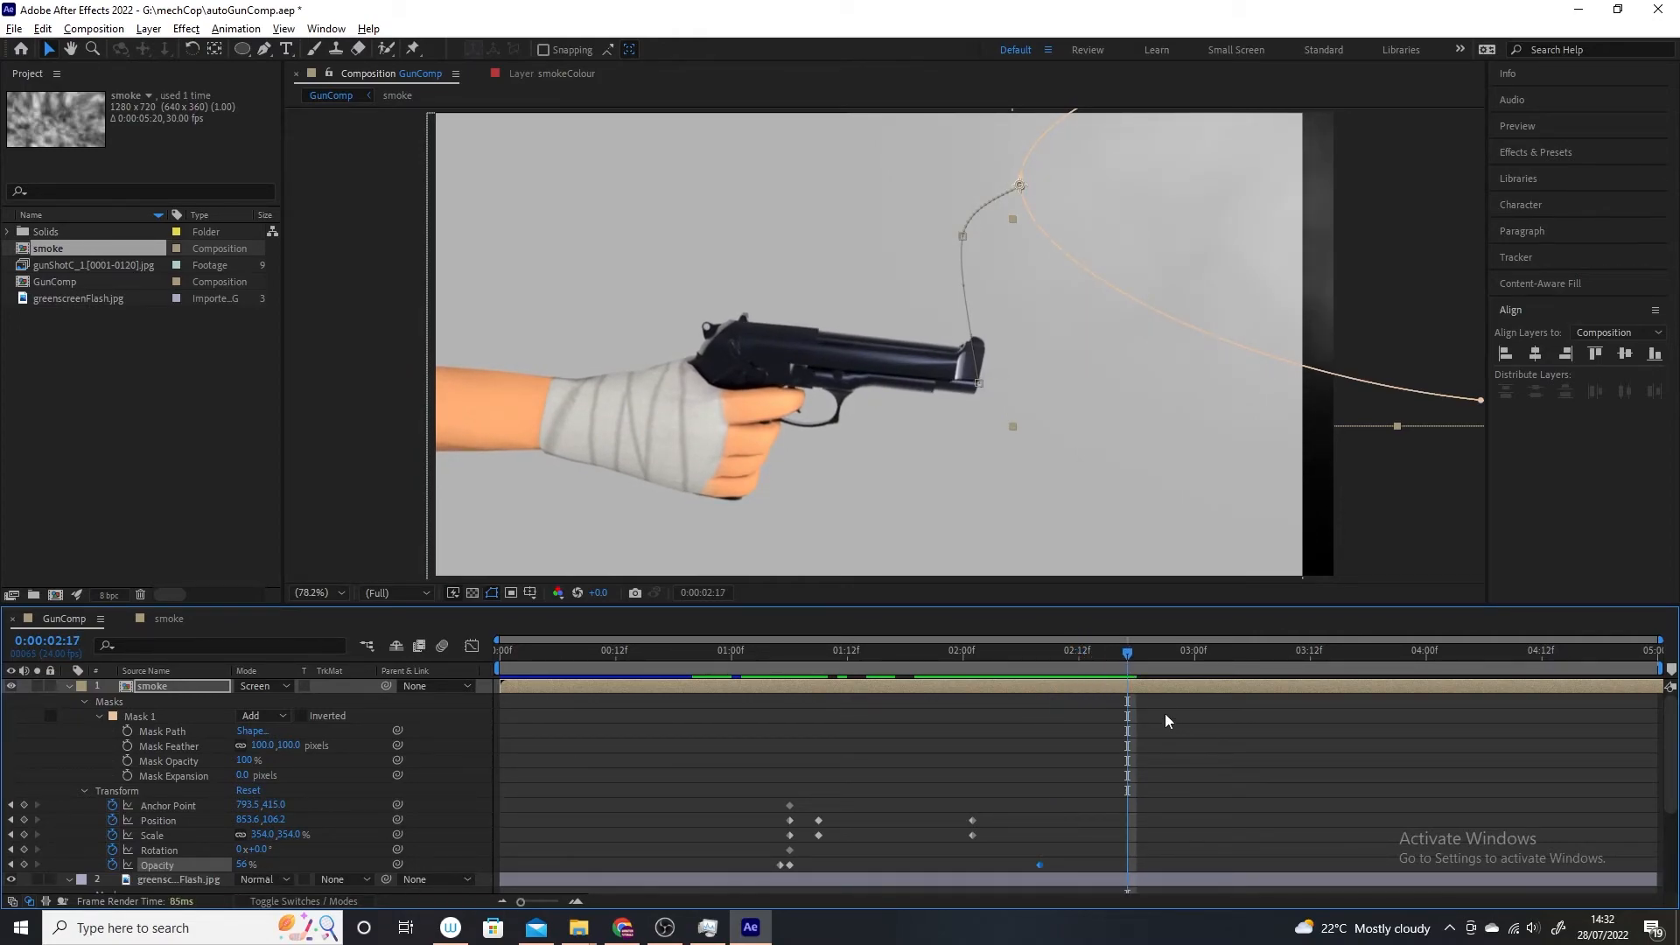
drag(1127, 658, 1146, 658)
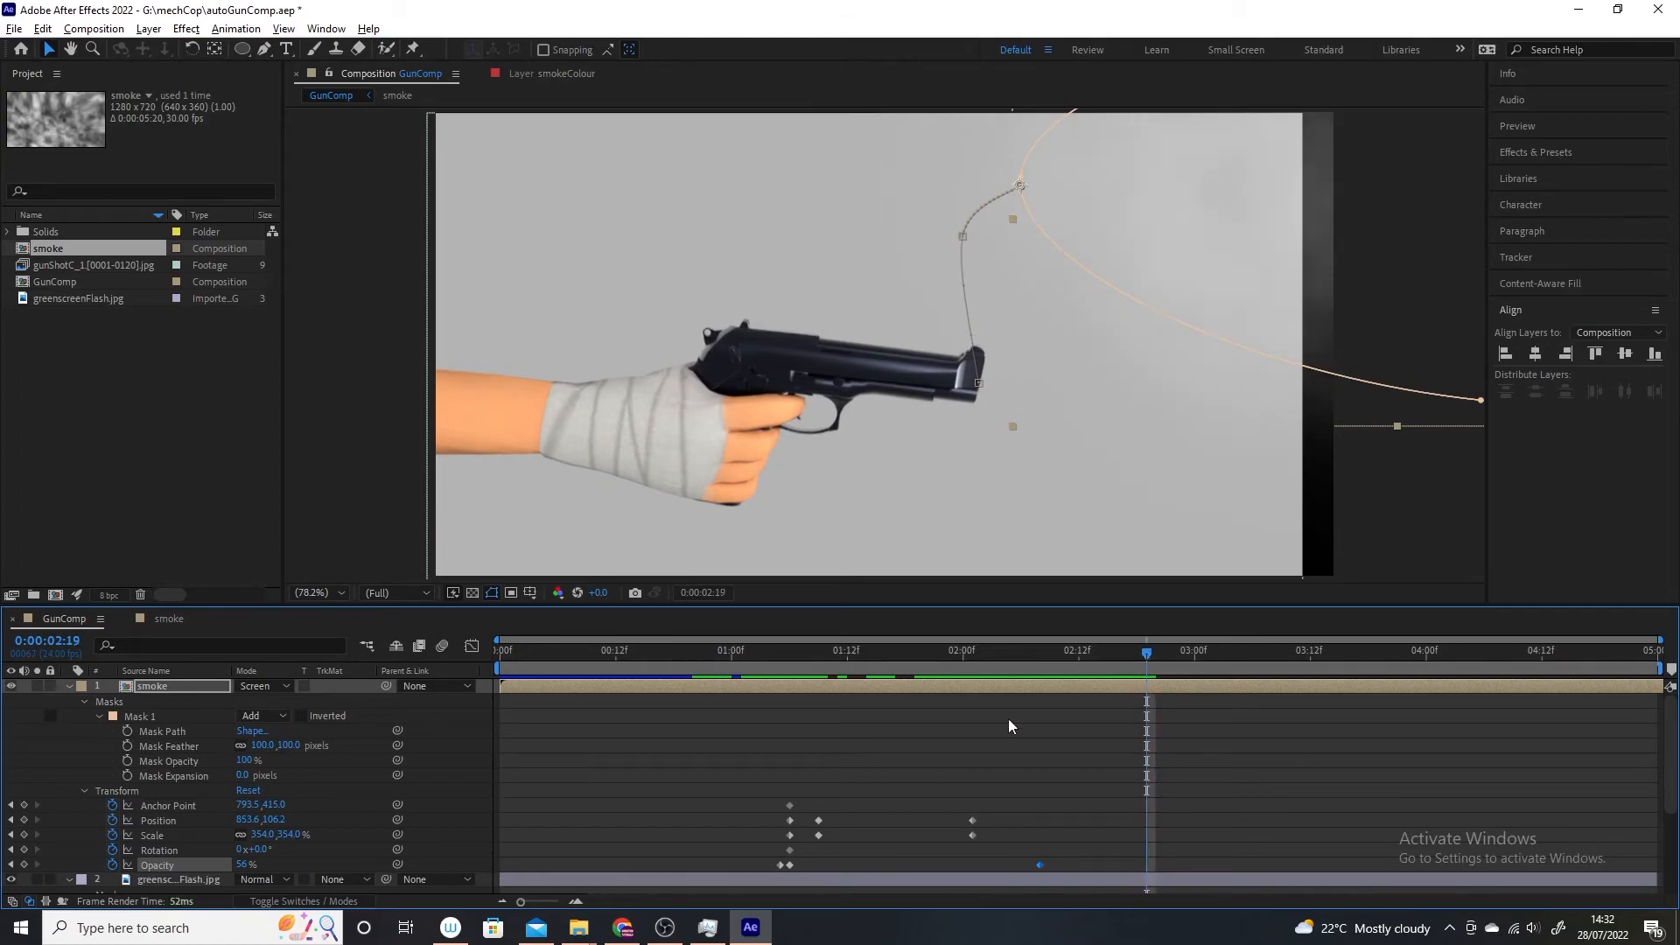
drag(241, 864, 223, 866)
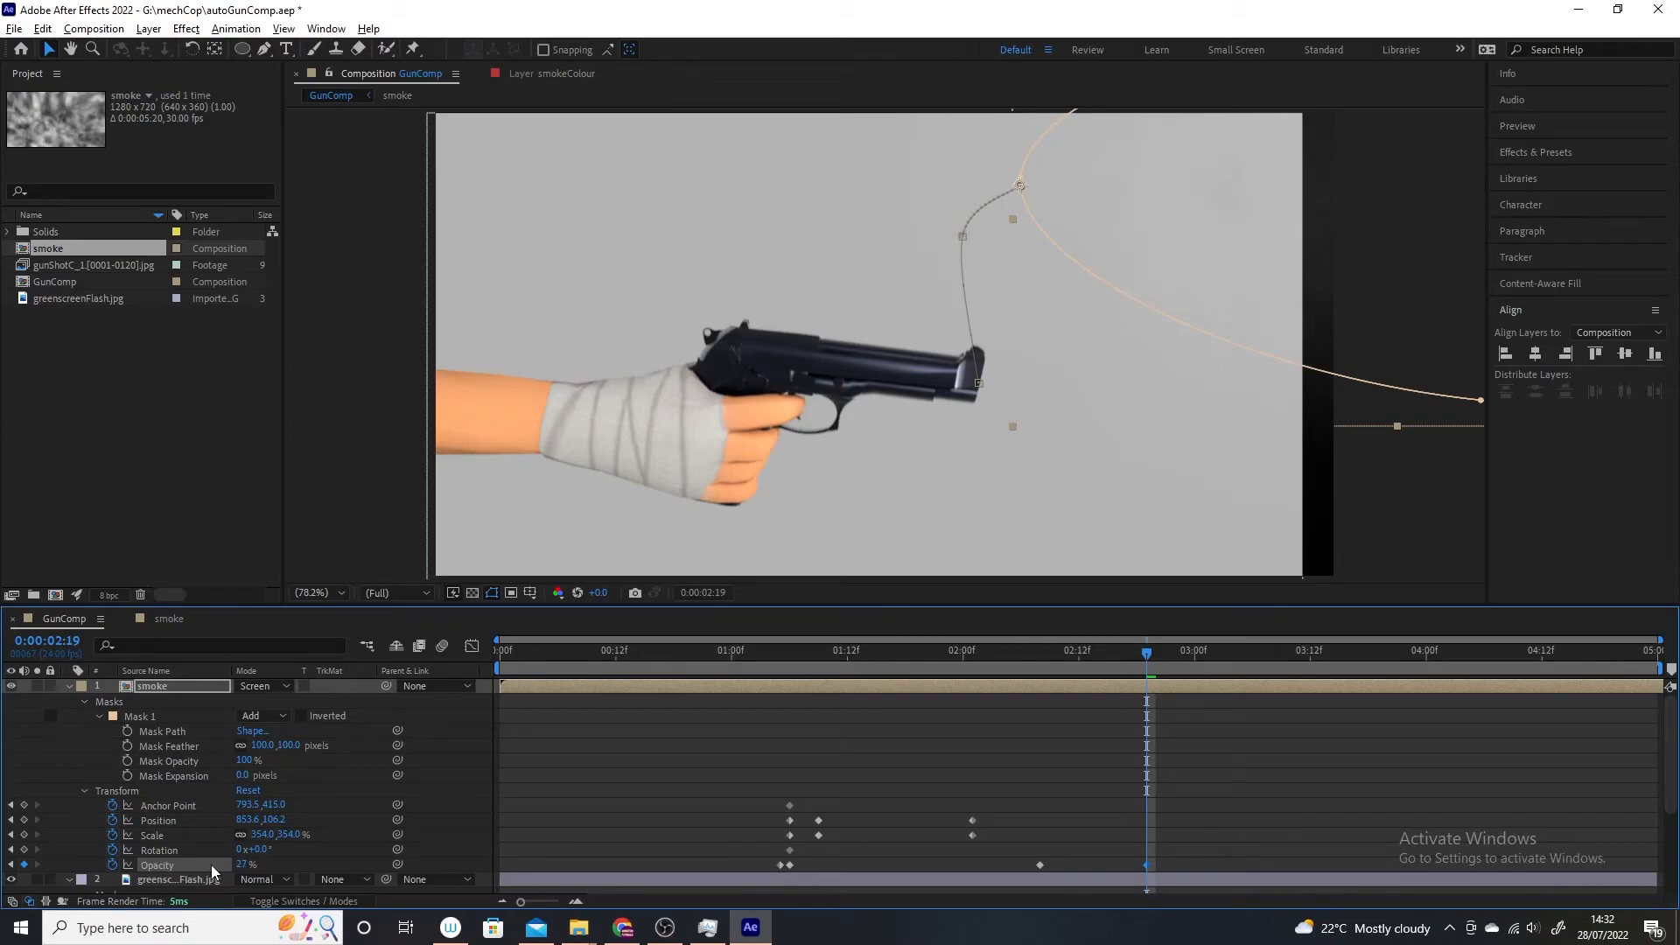
mouse_move(1134, 663)
mouse_down()
mouse_move(801, 708)
mouse_move(1055, 693)
mouse_move(1205, 712)
mouse_move(1192, 716)
mouse_up()
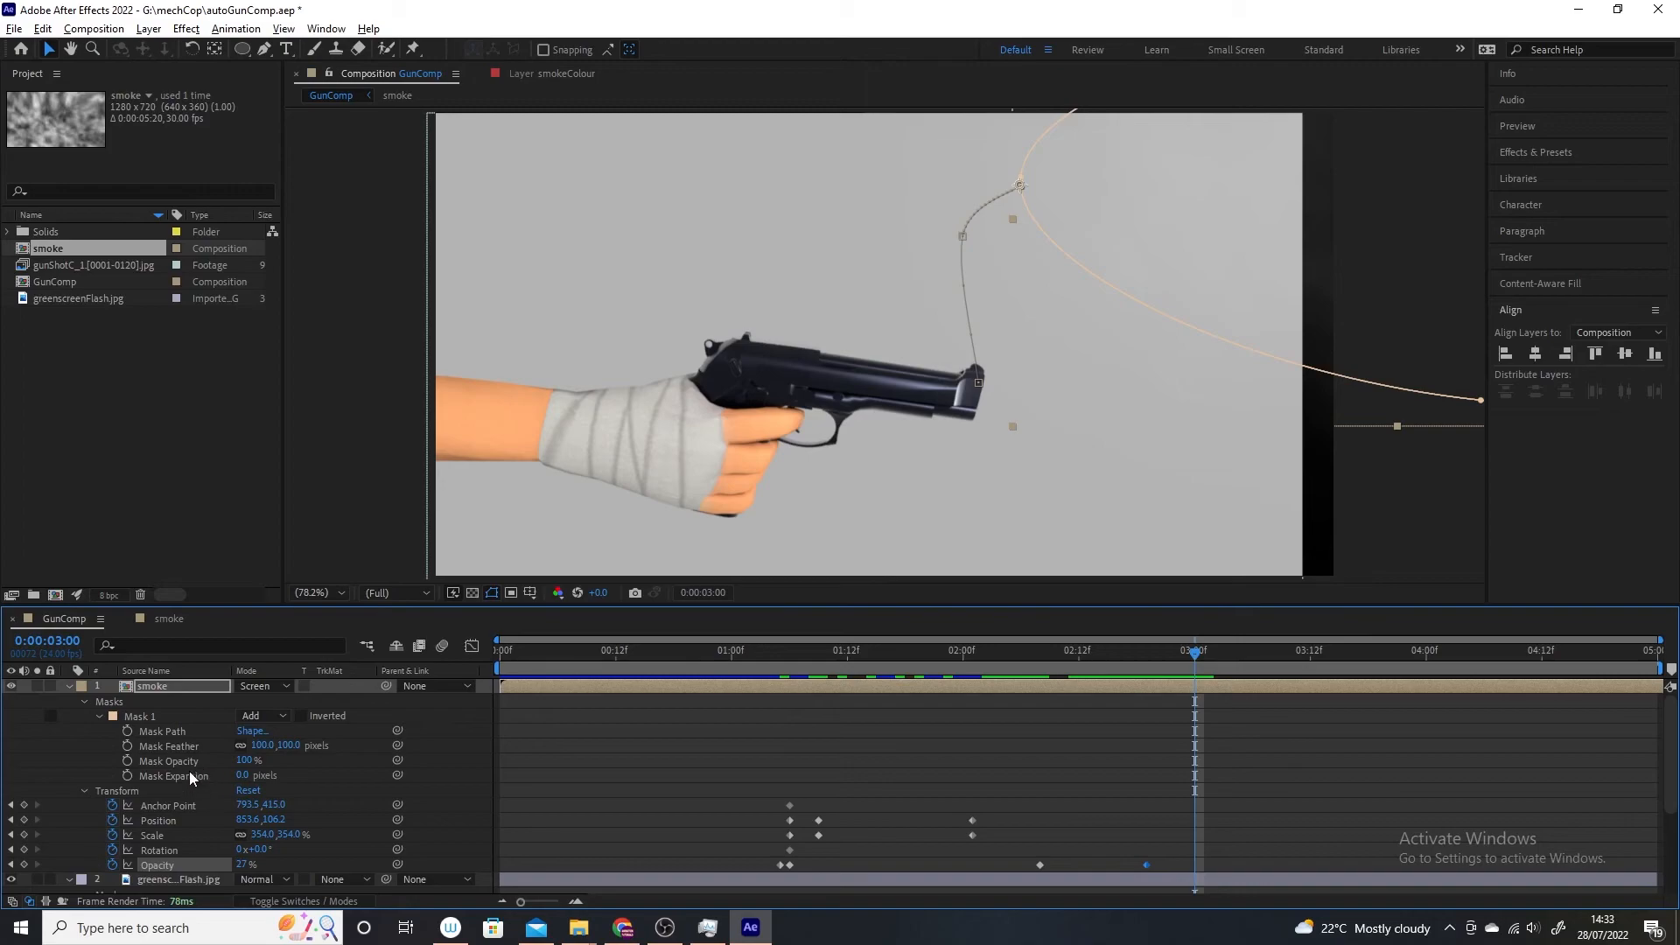
scroll(269, 814, down, 2)
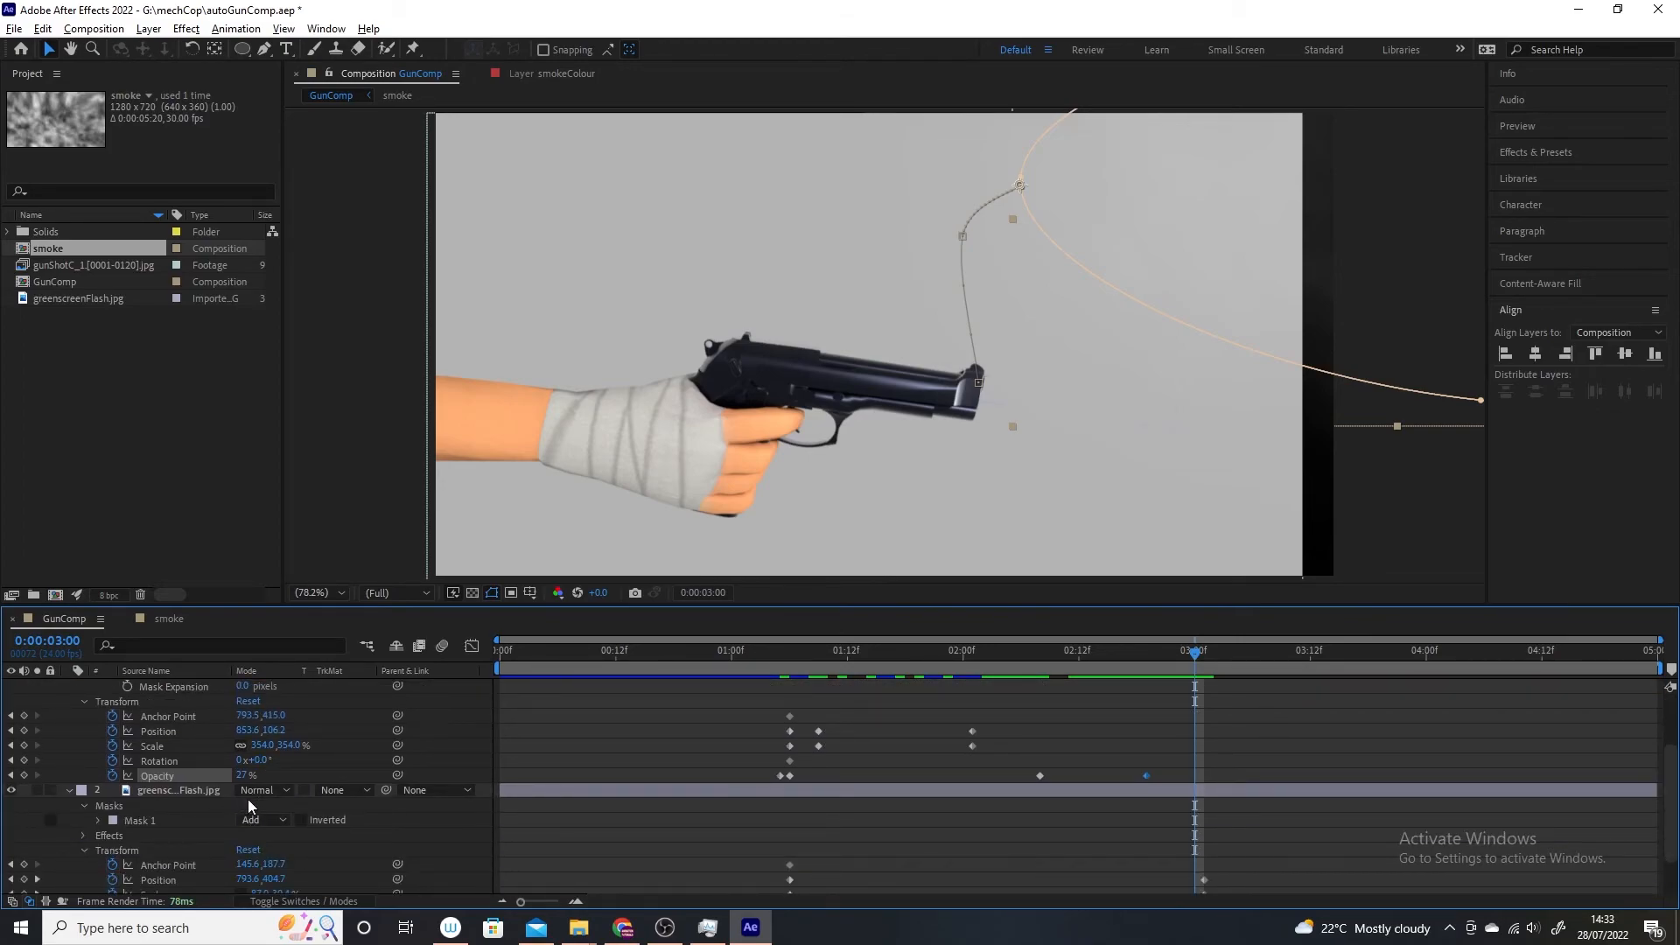
scroll(254, 779, up, 2)
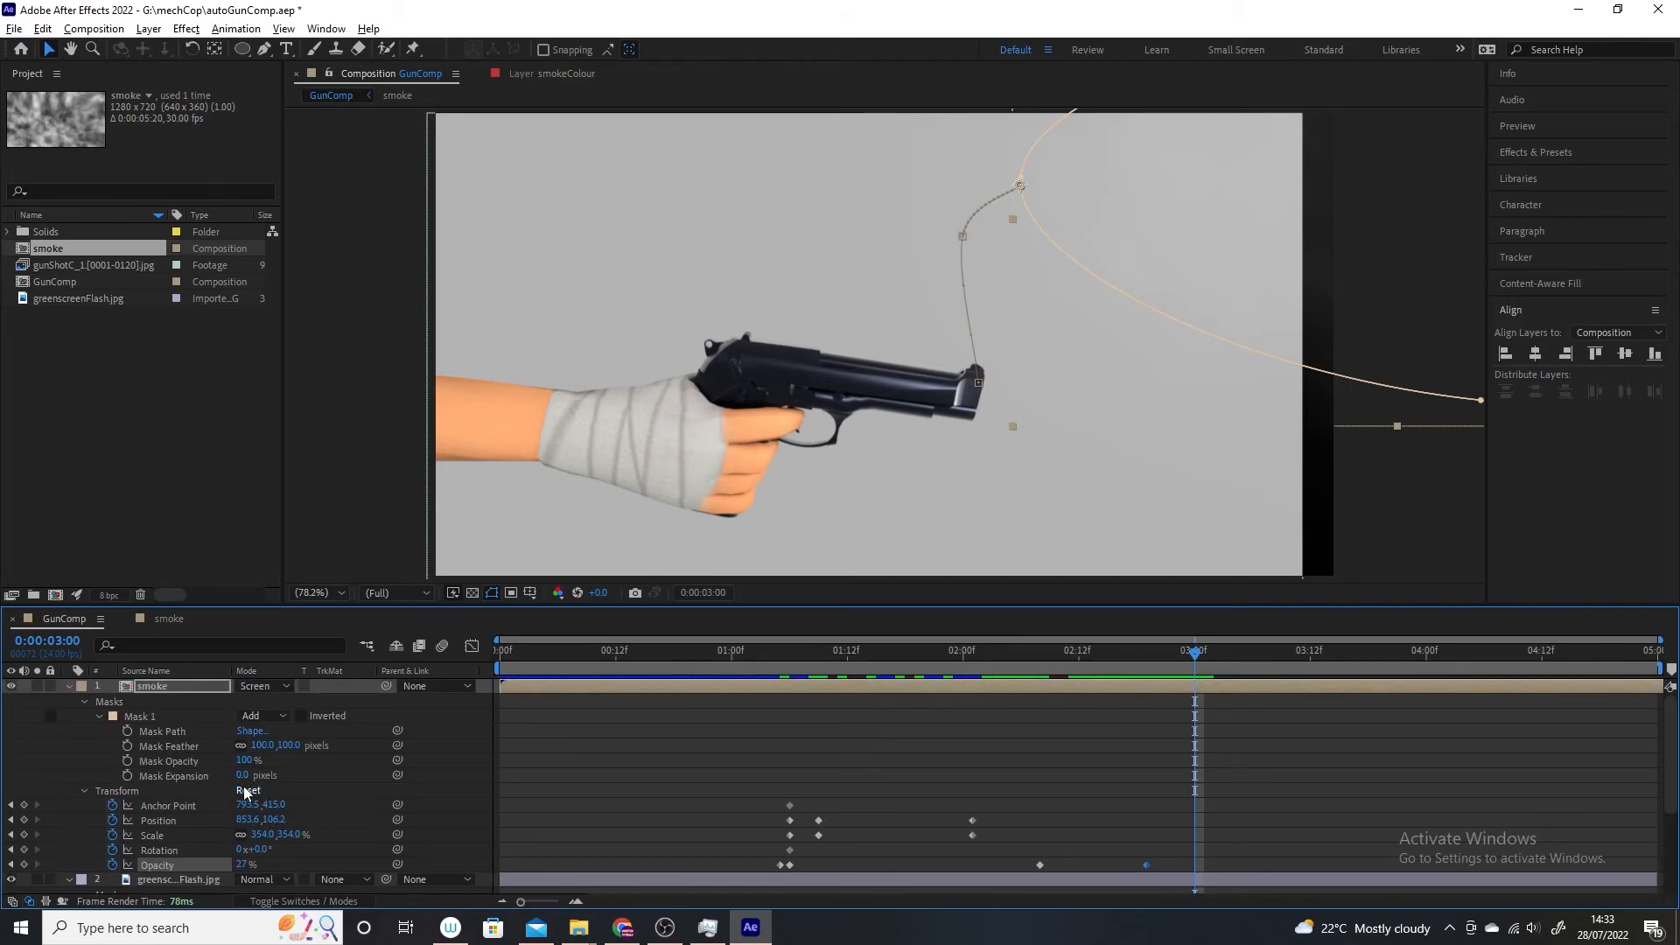
scroll(271, 805, down, 2)
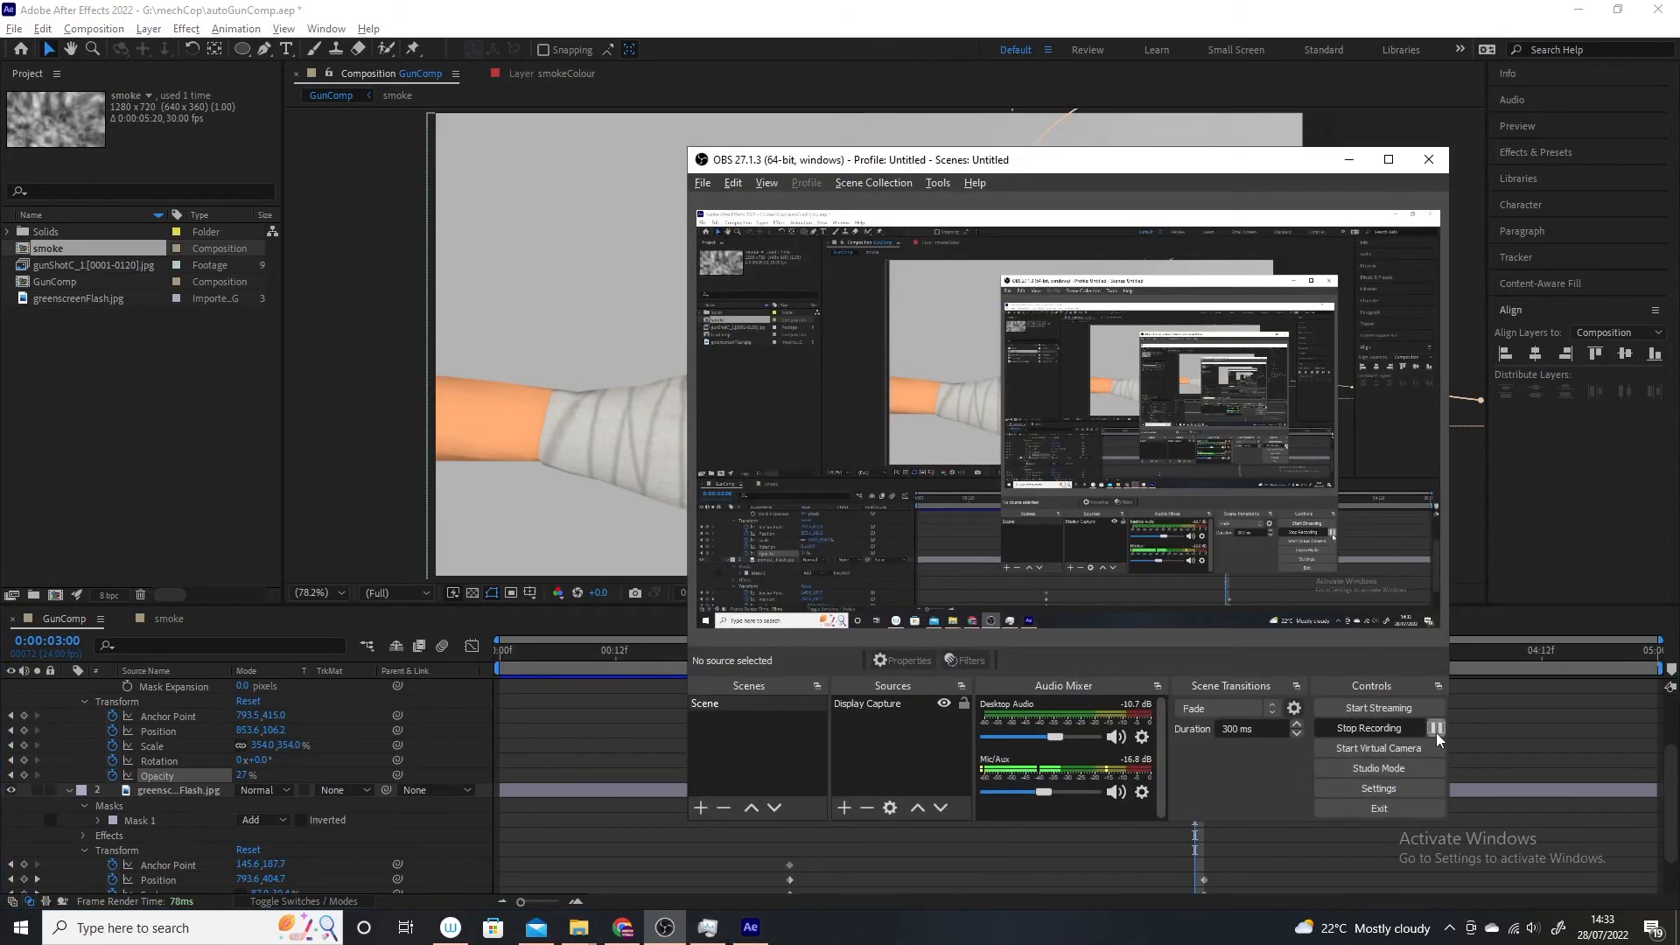
click(1350, 160)
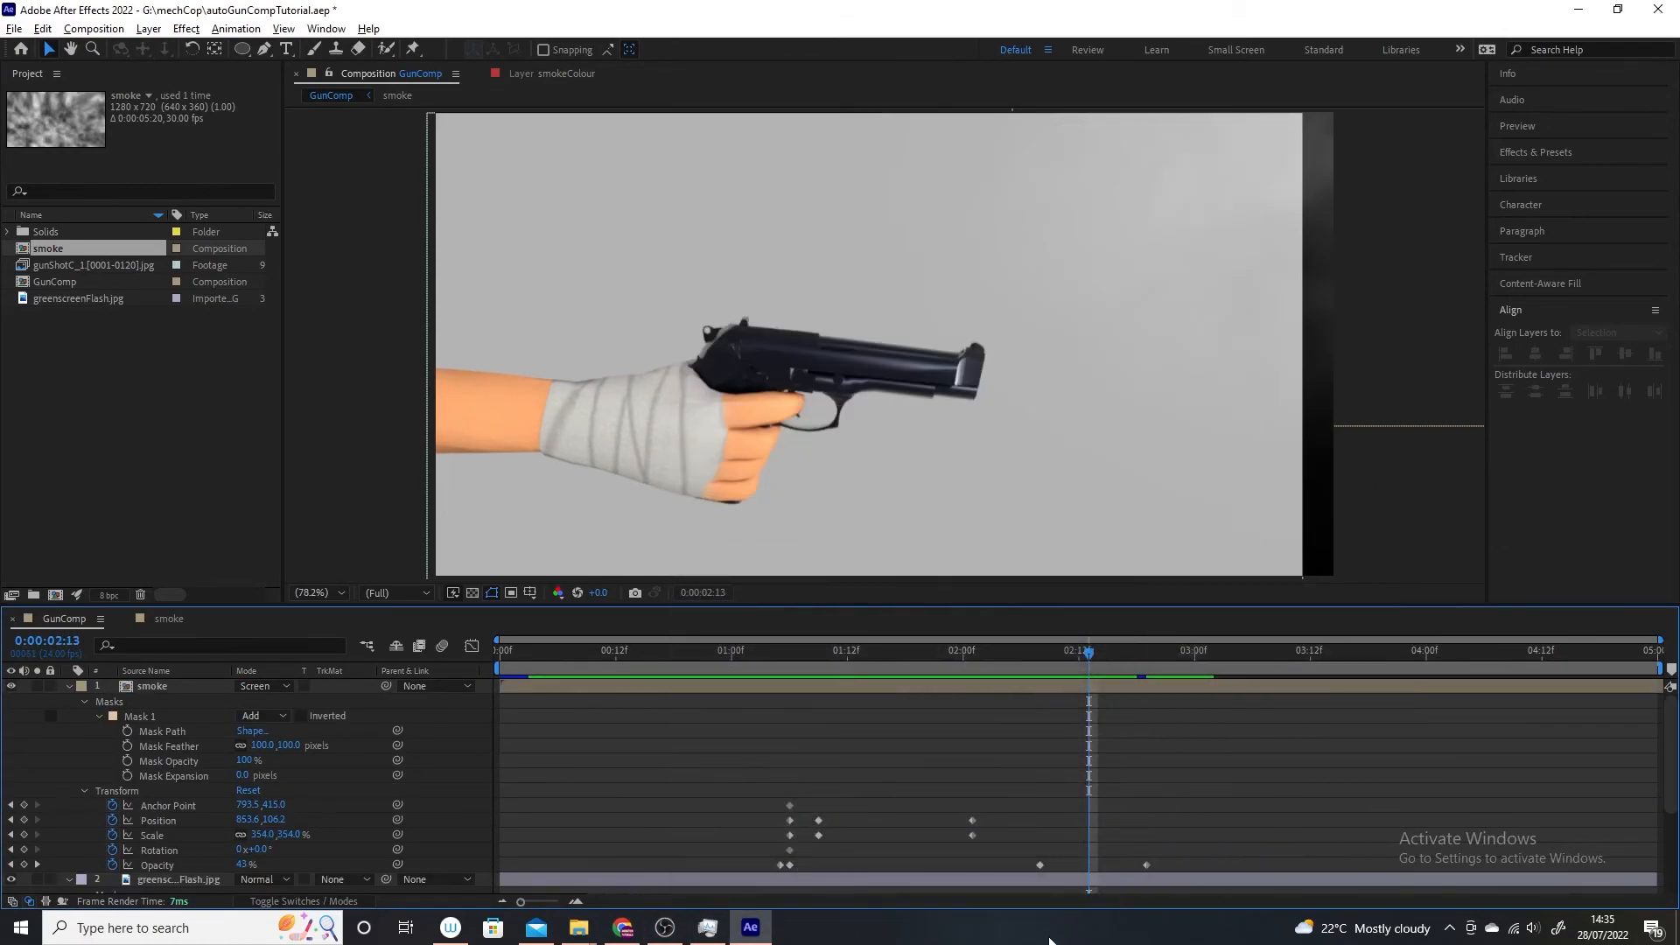
Step: Copy all of the smoke layer's transform keyframes at 0:00:01:06 and paste them at 0:00:03:01
drag(1062, 652, 1201, 802)
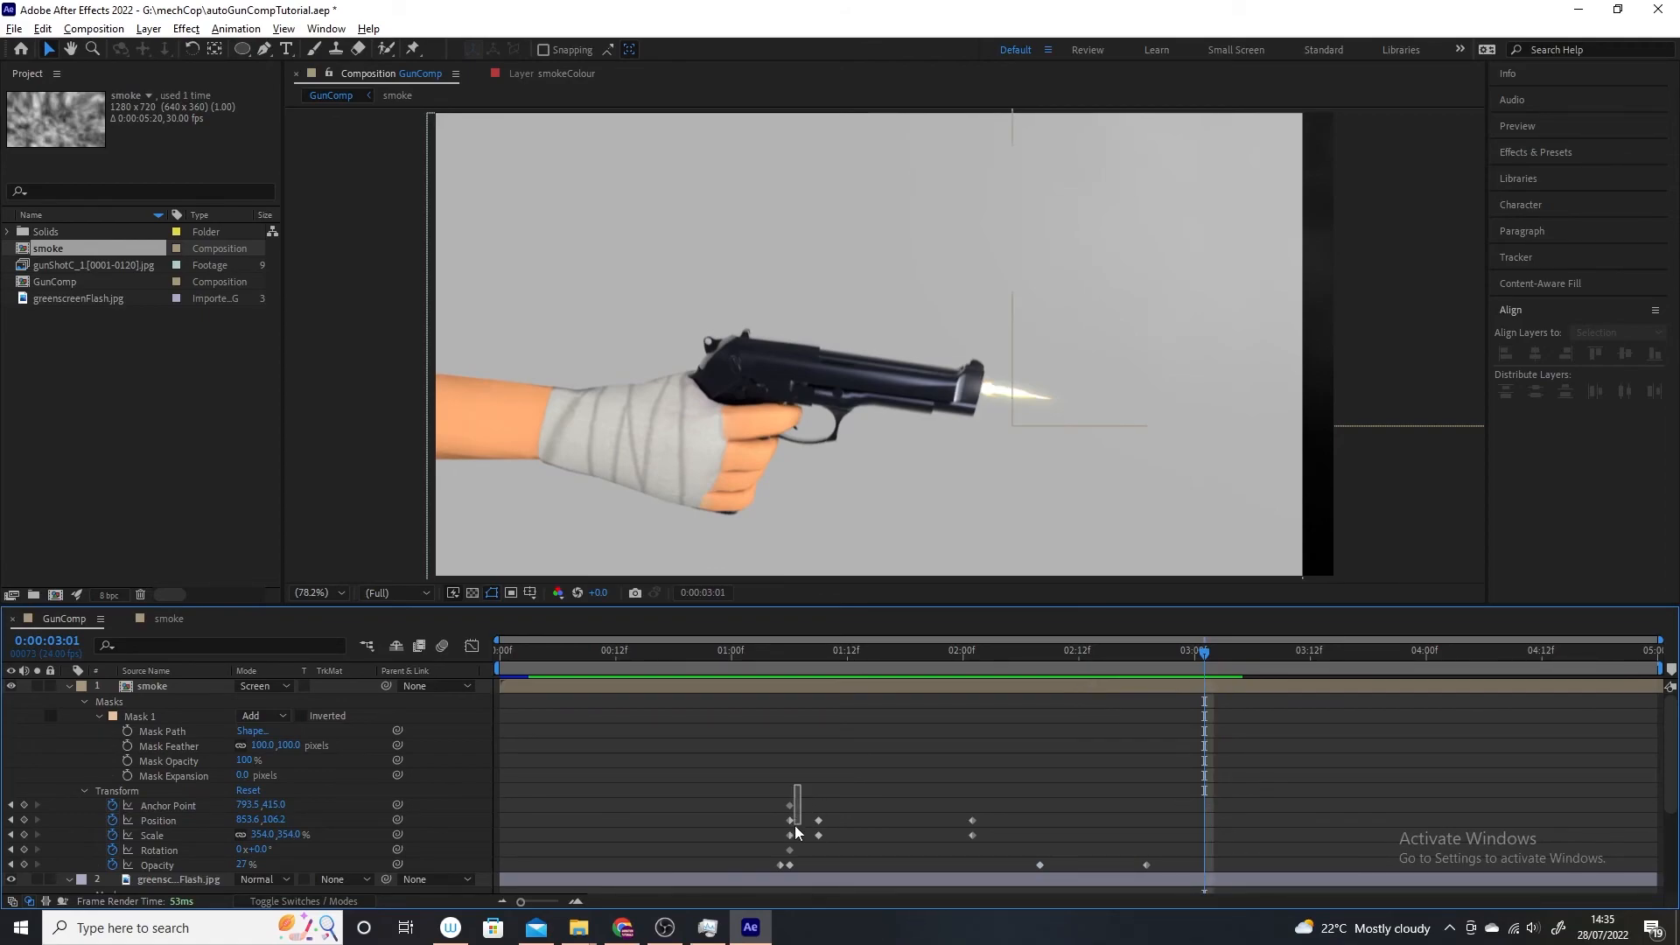
drag(793, 867, 789, 873)
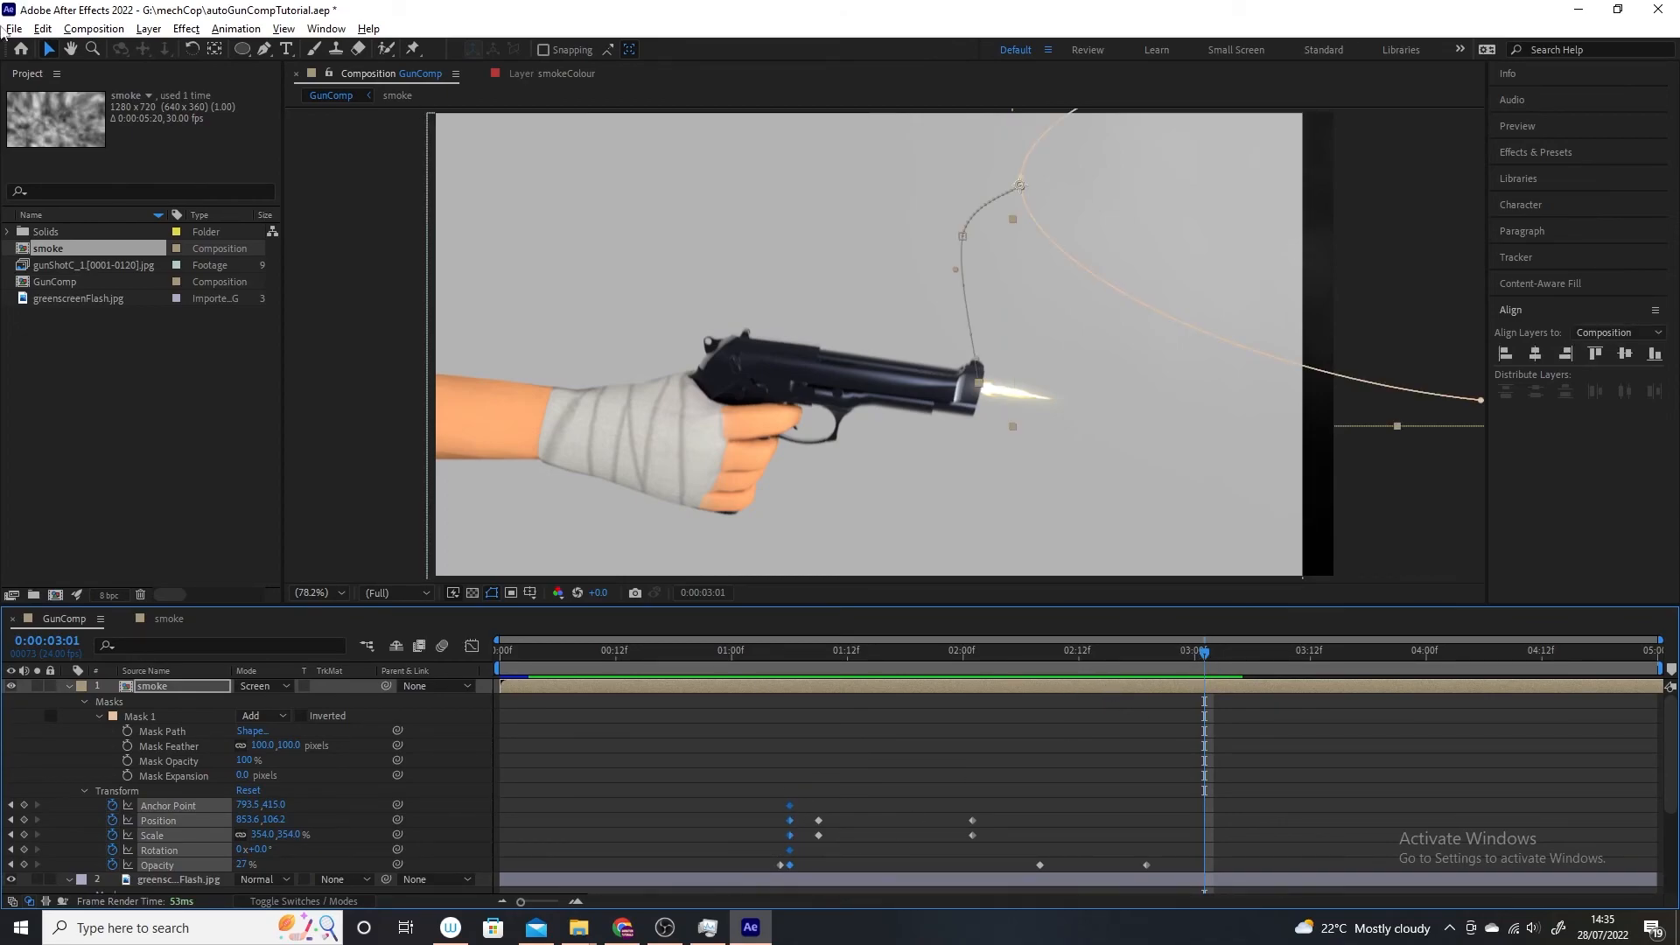
click(42, 29)
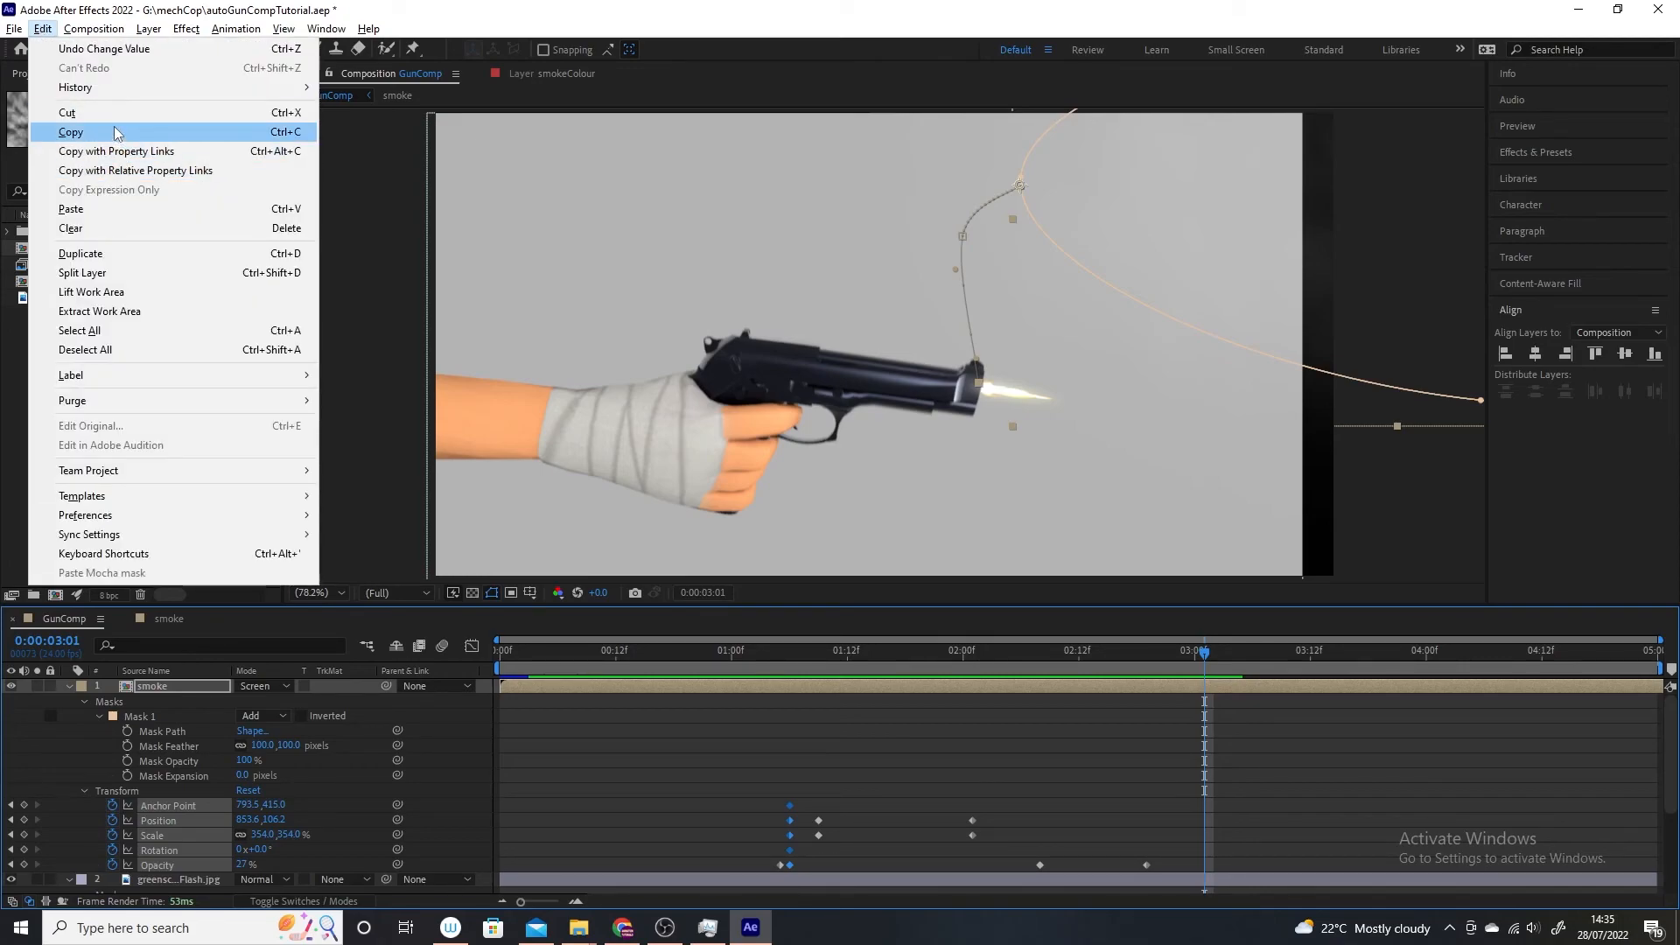
click(70, 133)
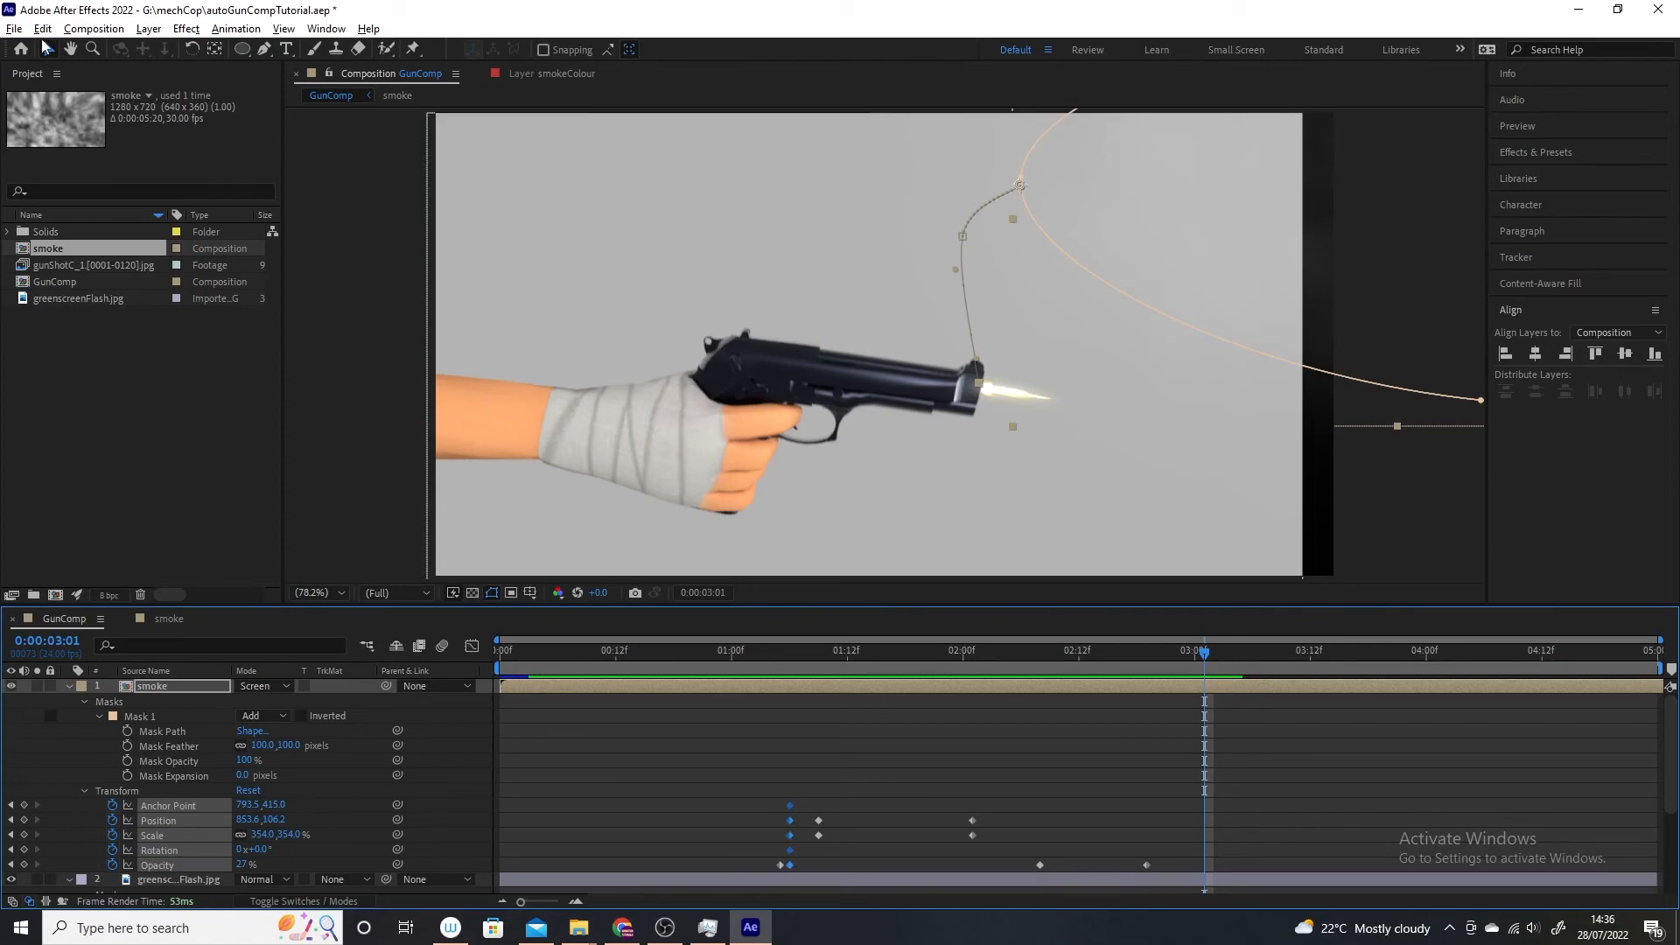
click(42, 28)
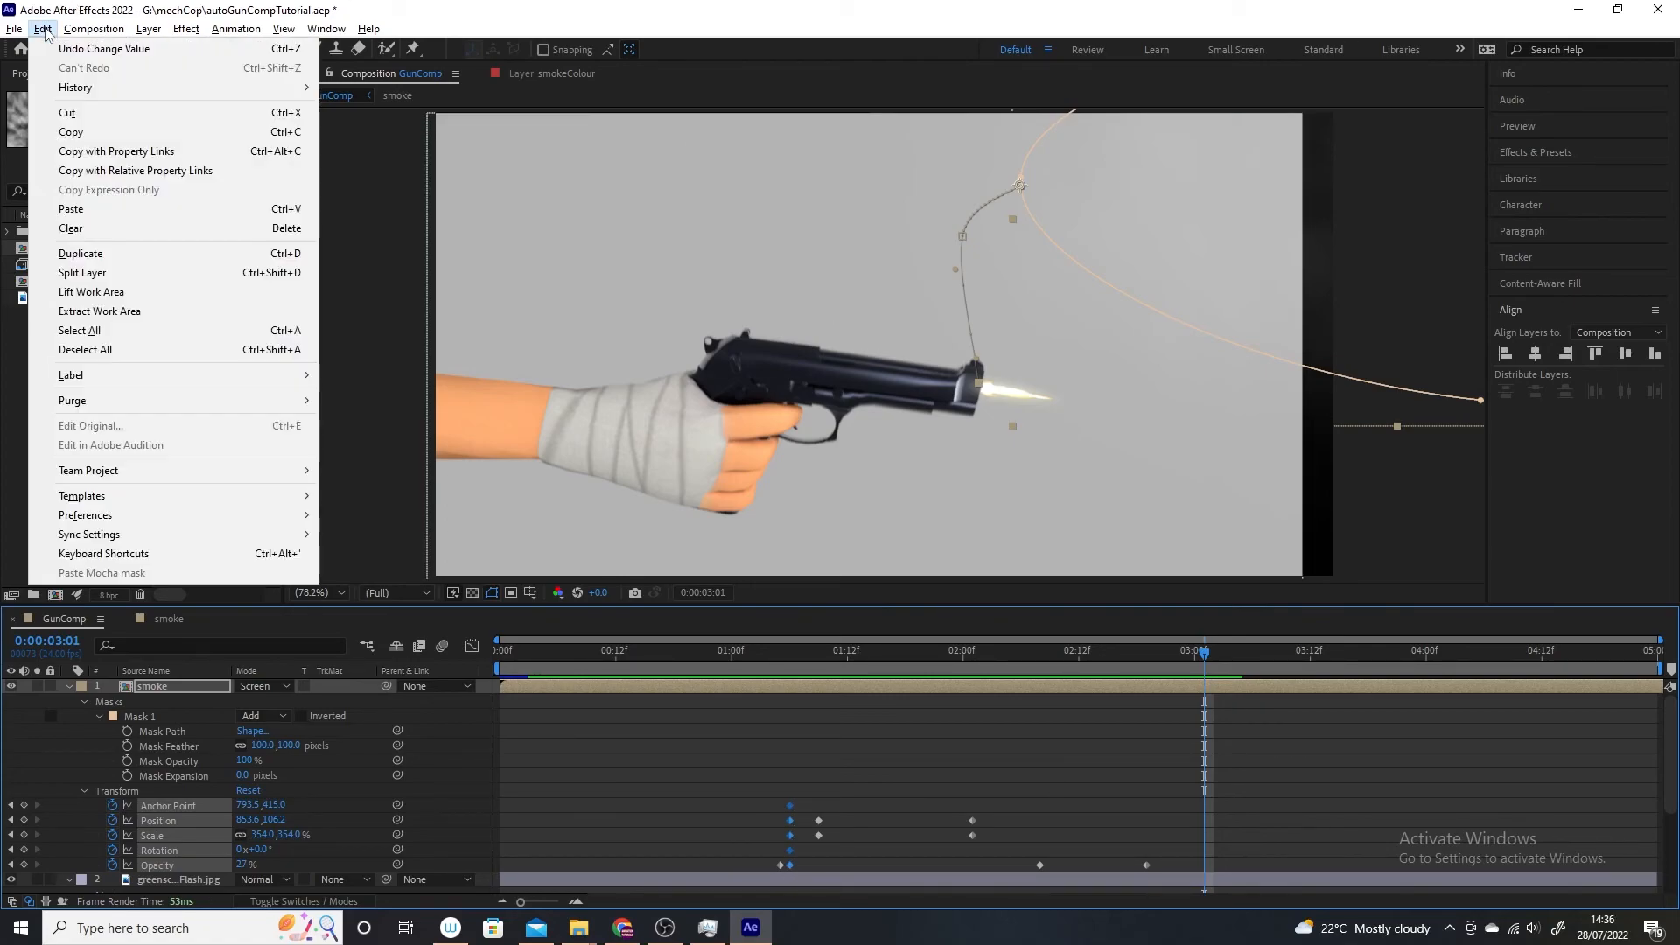
click(140, 210)
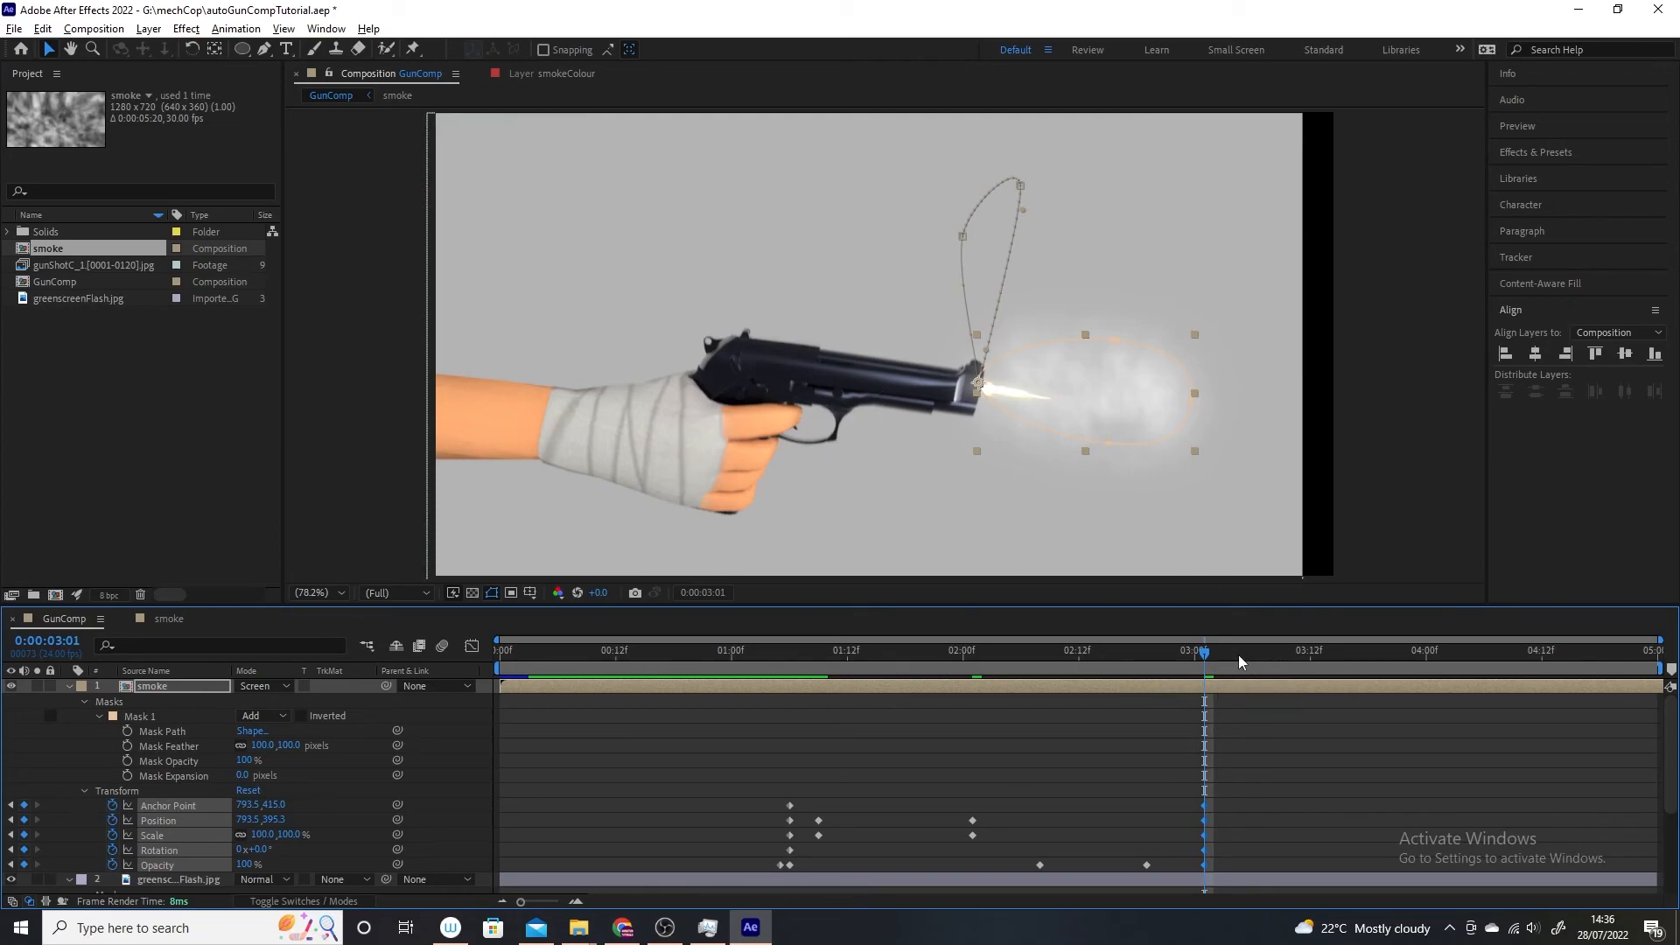
Step: Undo the keyframe paste at 0:00:03:01 and the smoke layer's Opacity change at 0:00:02:19
drag(1210, 659, 1205, 660)
drag(779, 781, 1063, 888)
click(1164, 774)
key(ctrl+z)
key(ctrl+z)
Step: Copy the smoke layer's transform keyframes from 0:00:01:06 through 0:00:02:08 and paste them at 0:00:03:01 for the second shot
drag(788, 795, 1054, 847)
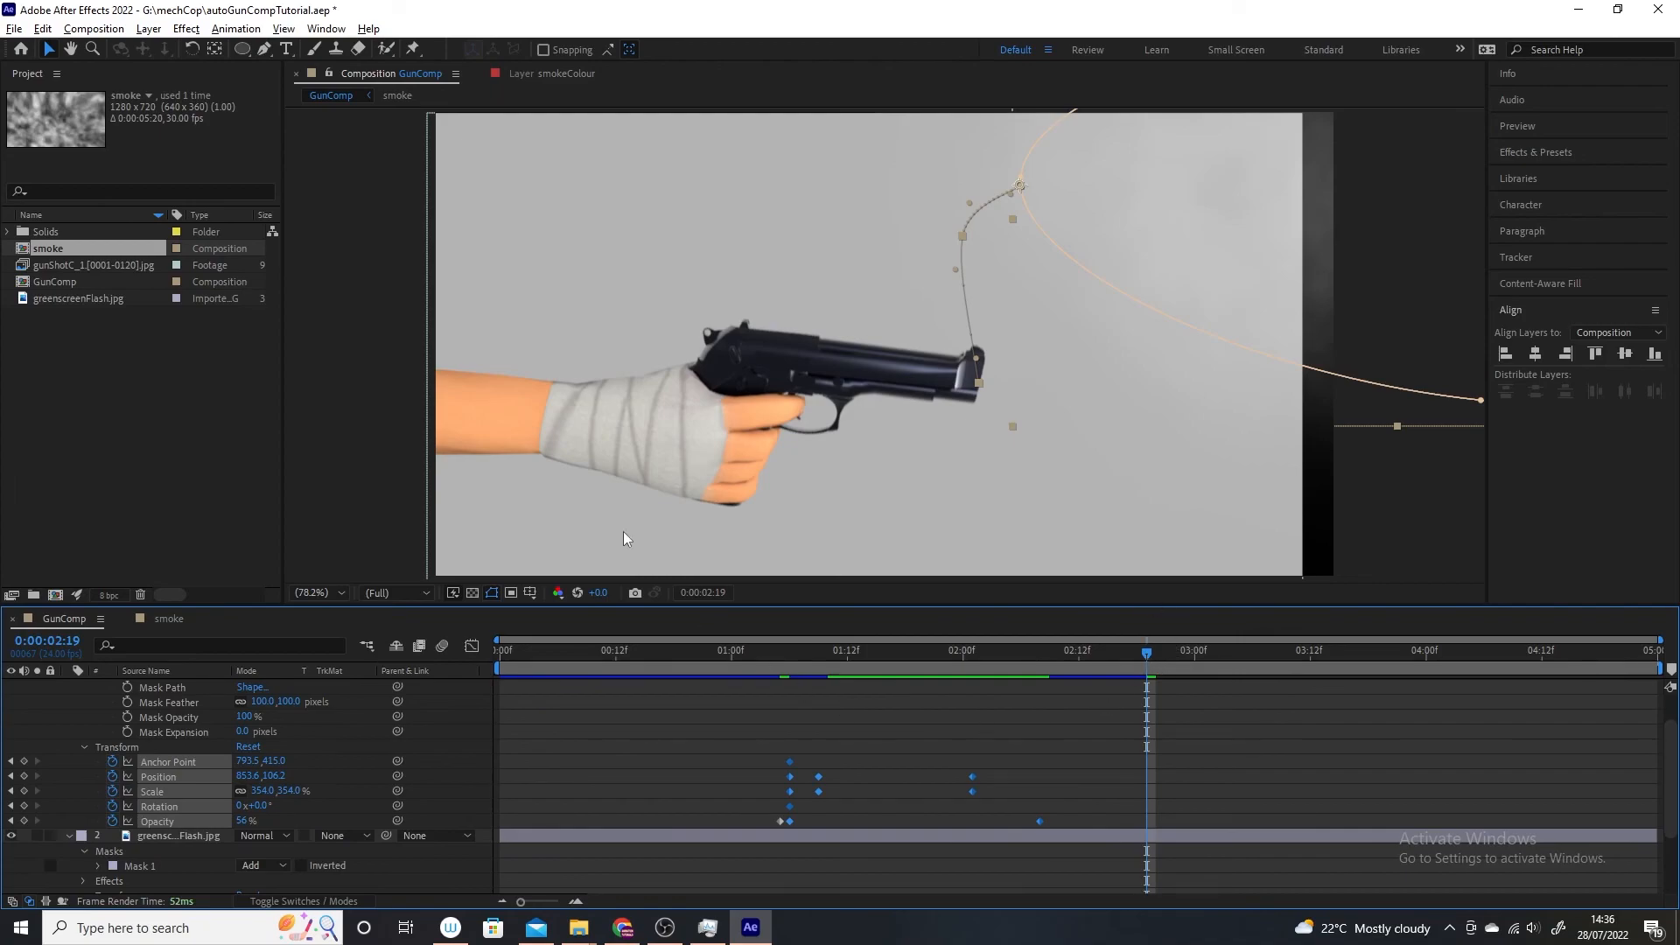
click(42, 29)
click(106, 133)
drag(1148, 663, 1200, 667)
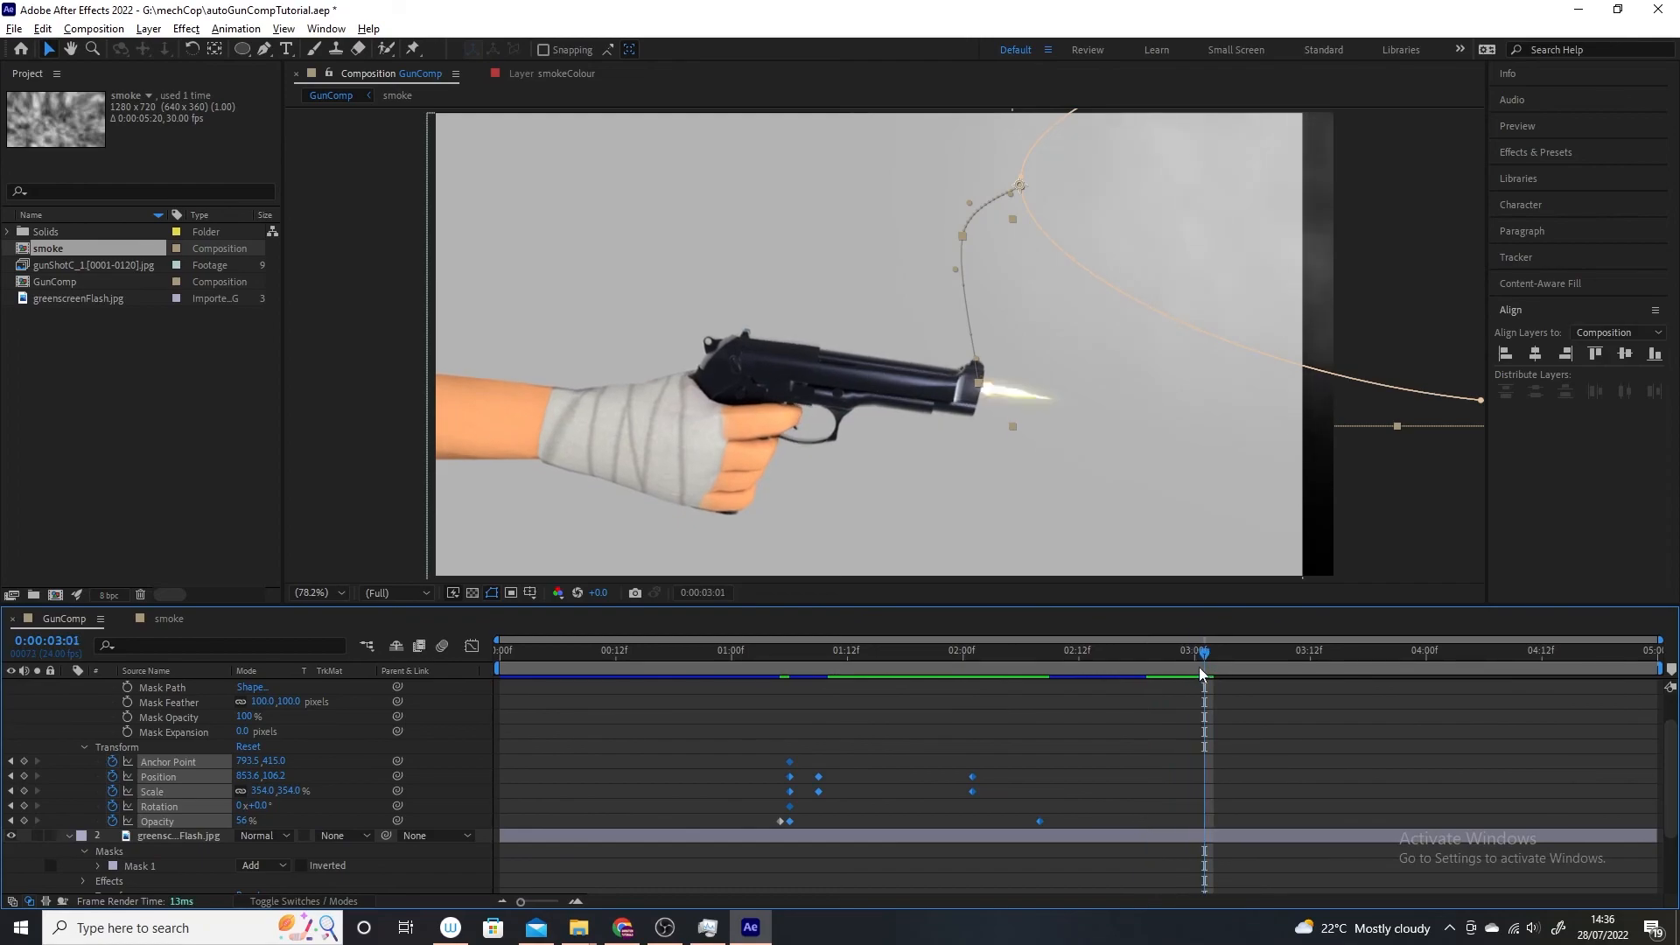
click(42, 29)
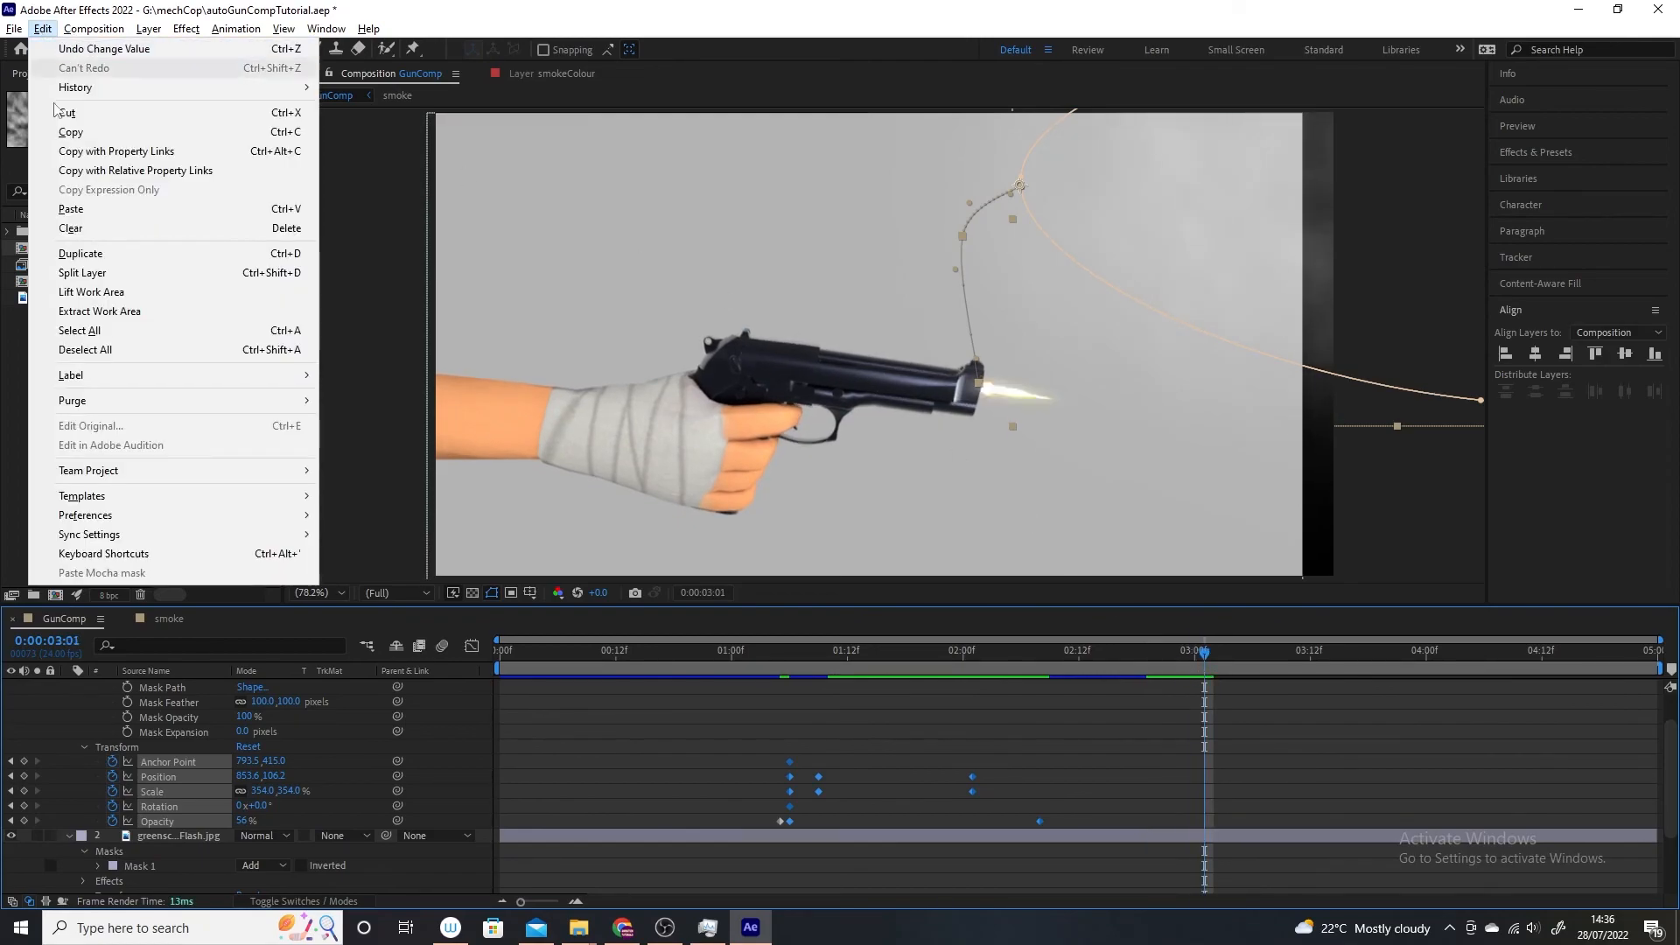
click(99, 217)
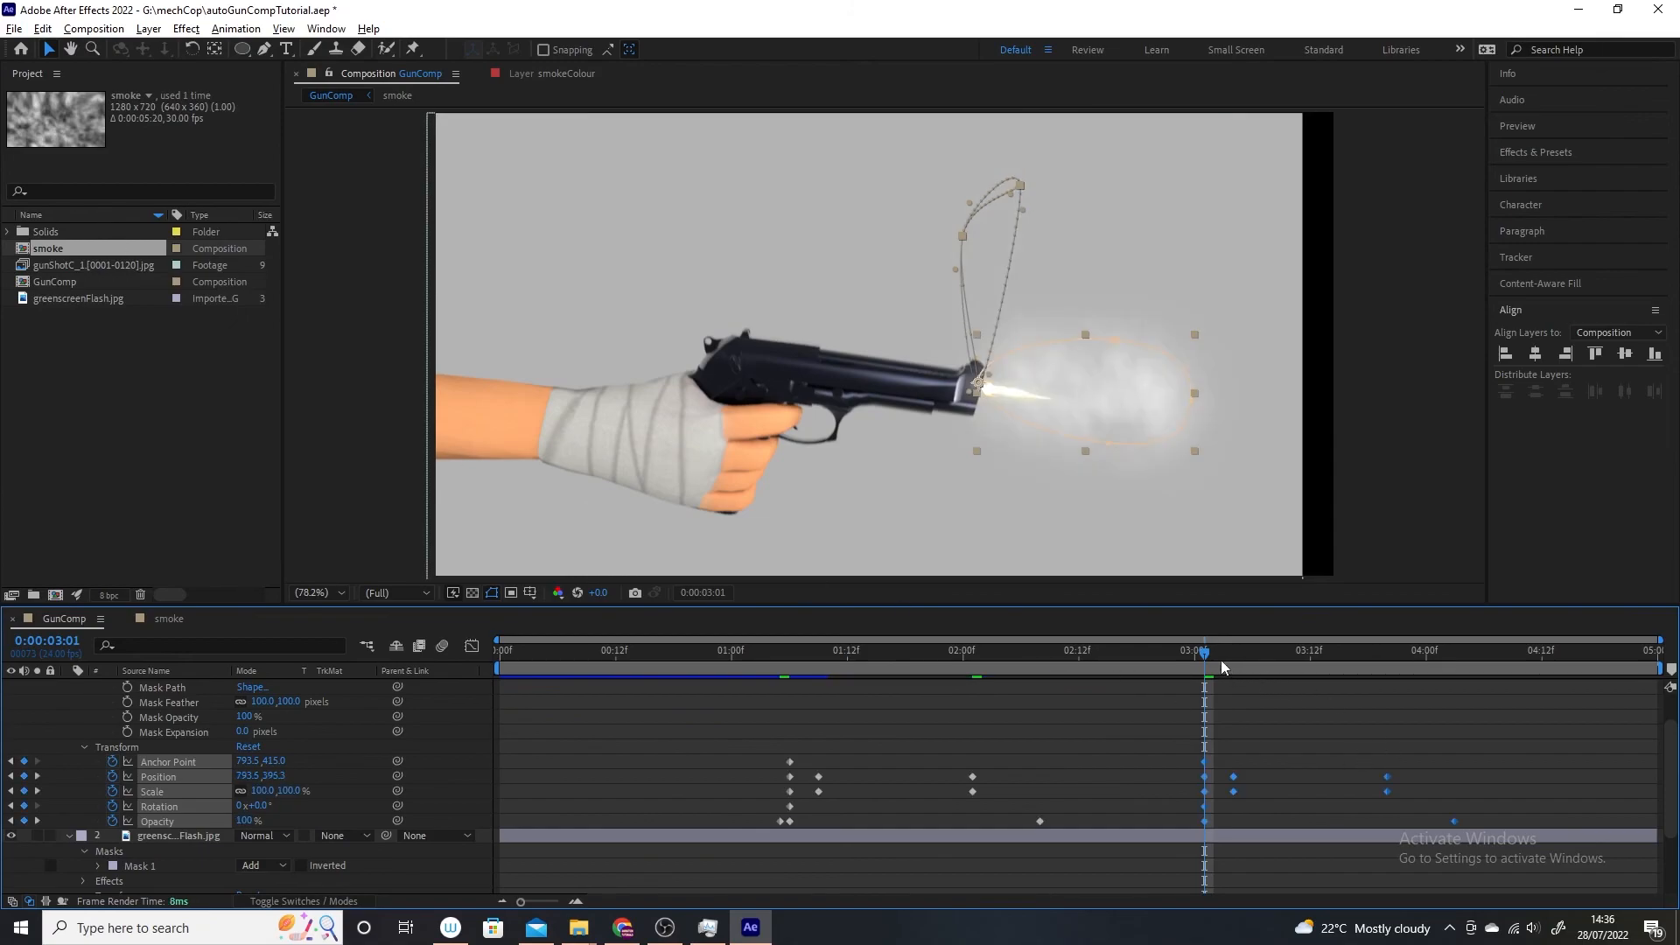
Step: Scrub through and preview GunComp to check the muzzle flash and smoke timing of both gunshots
mouse_move(1221, 658)
mouse_down()
mouse_move(1301, 670)
mouse_move(1235, 680)
mouse_up()
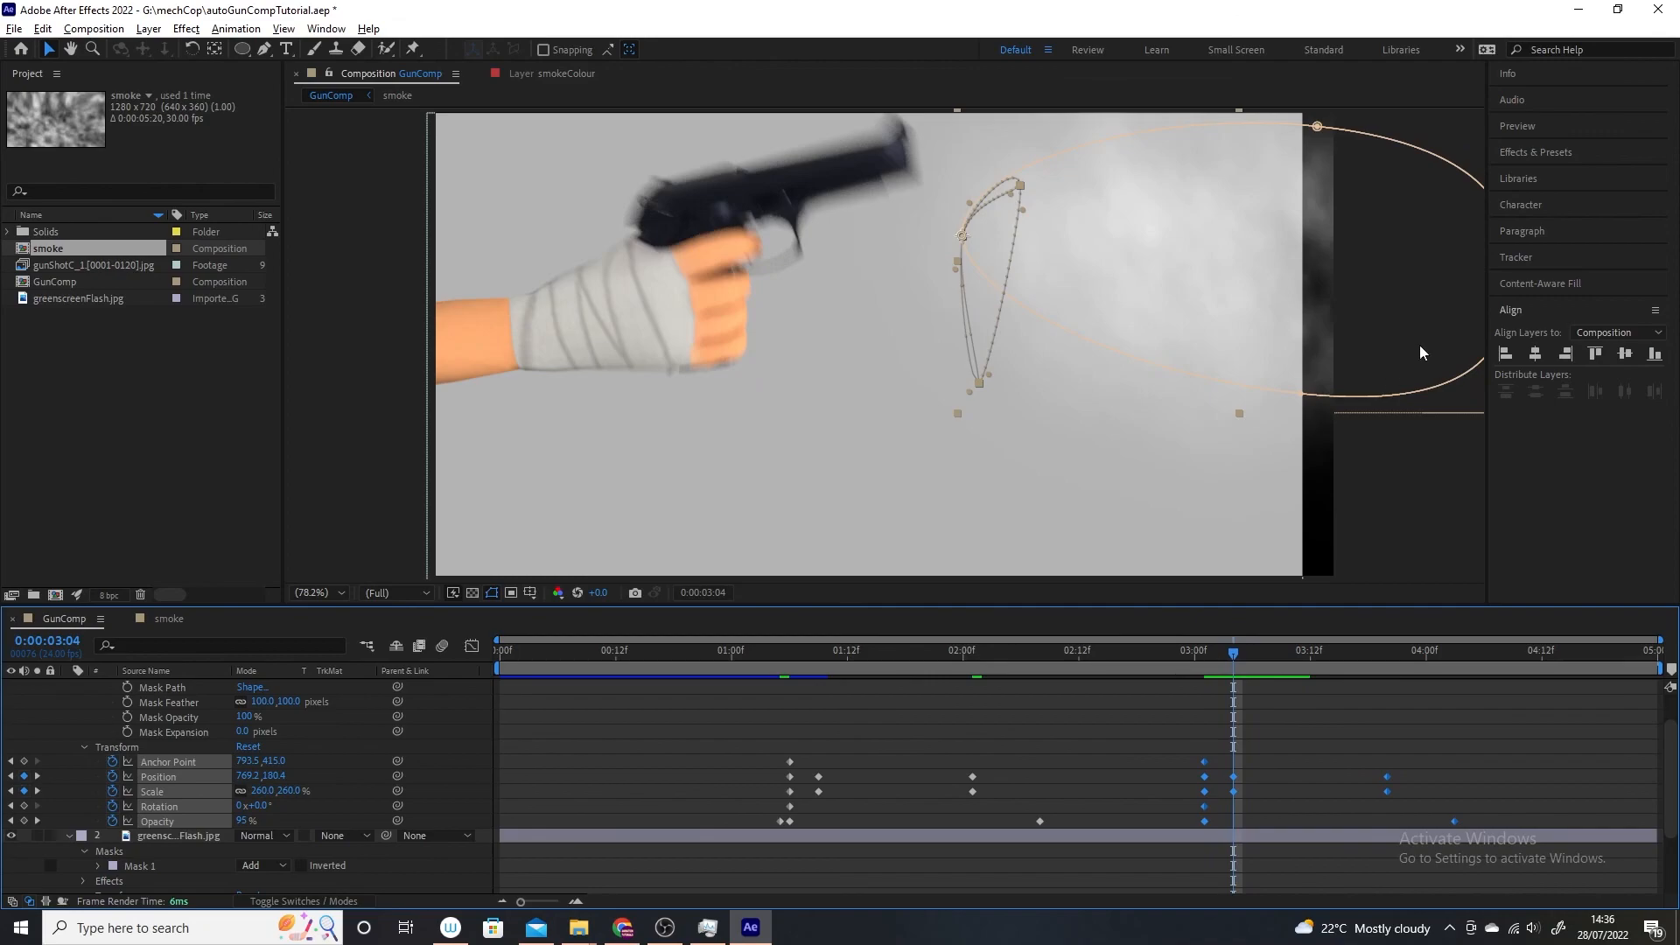
drag(1237, 649, 536, 645)
click(433, 398)
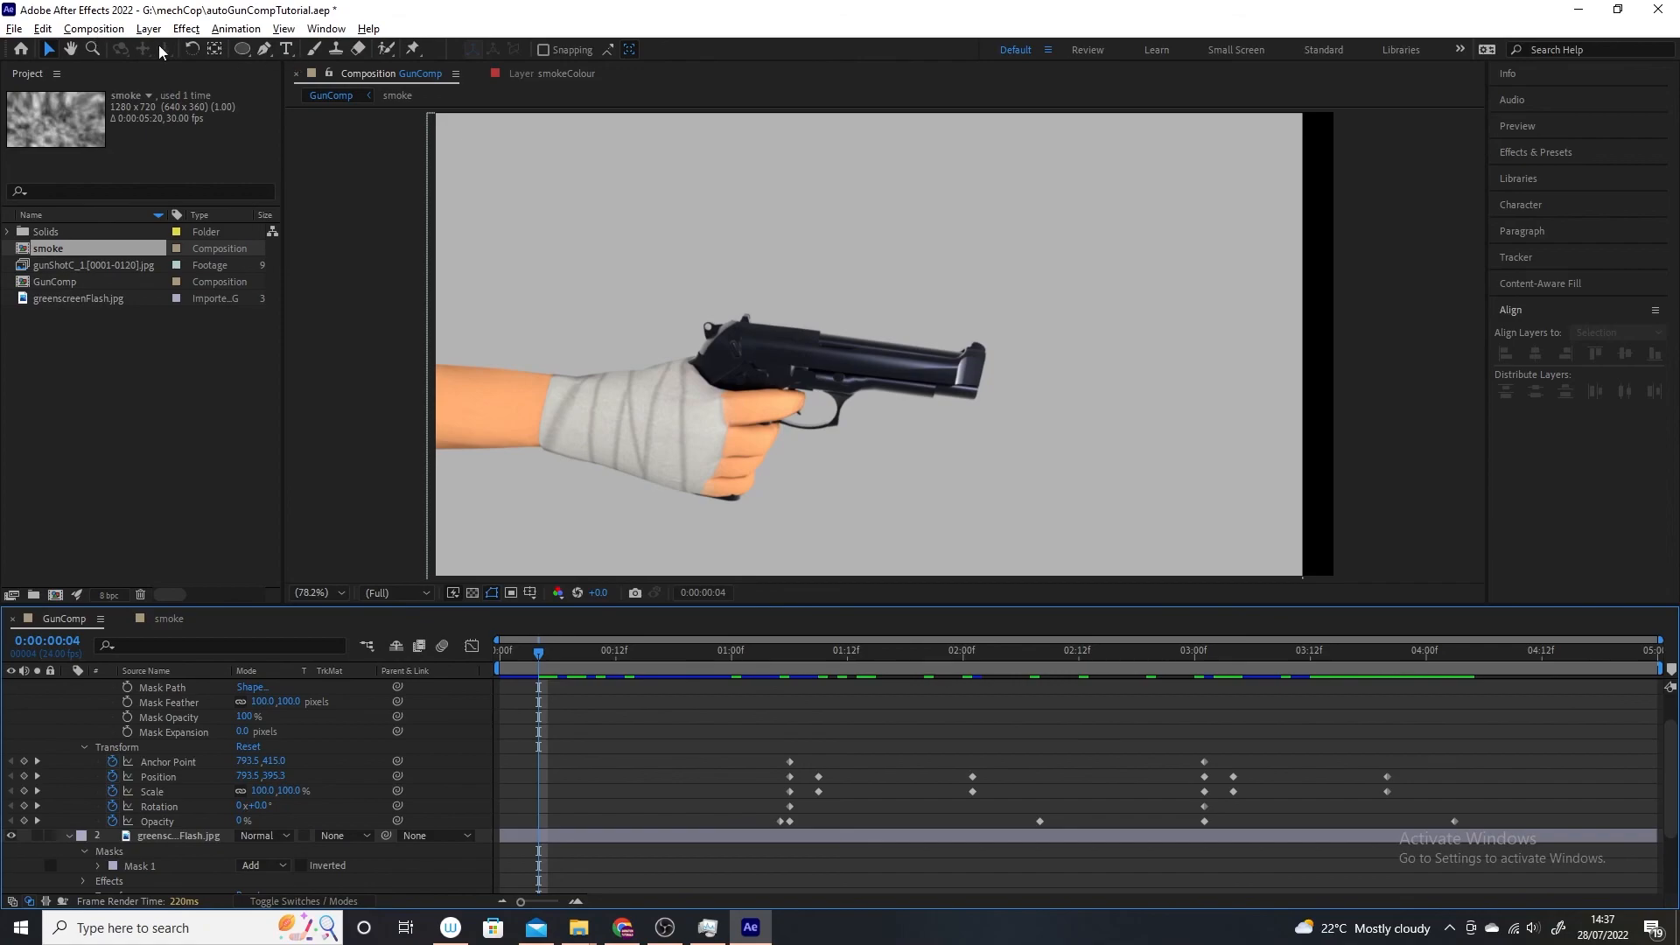
click(93, 29)
mouse_move(230, 222)
click(473, 222)
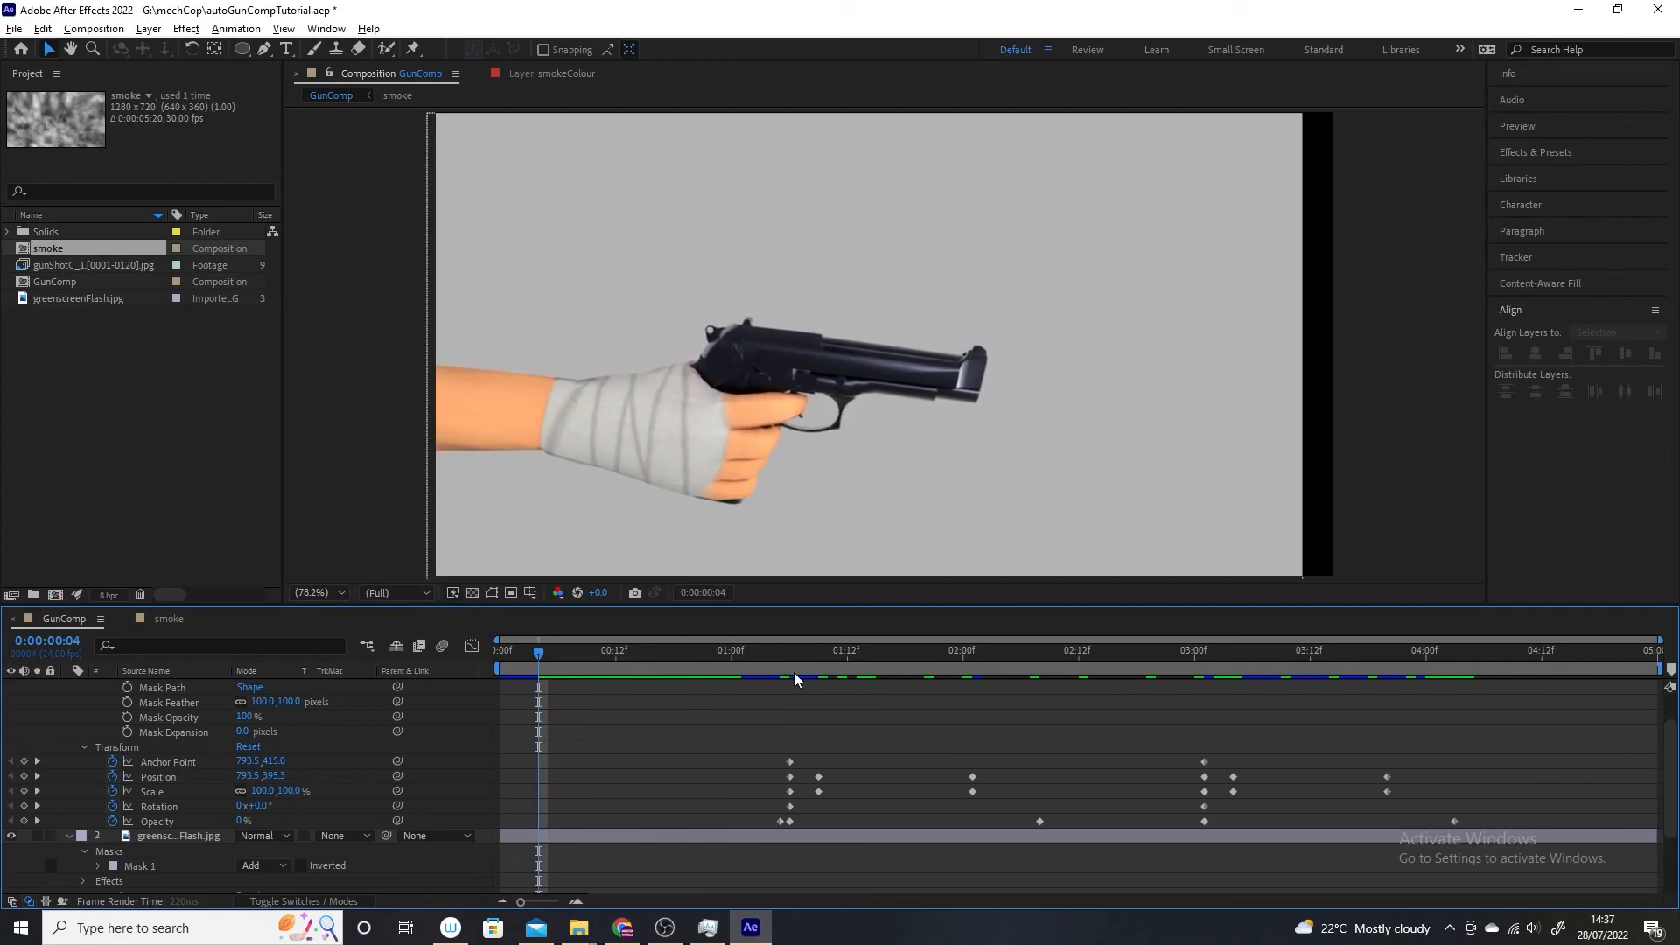
click(792, 667)
drag(786, 660, 1184, 743)
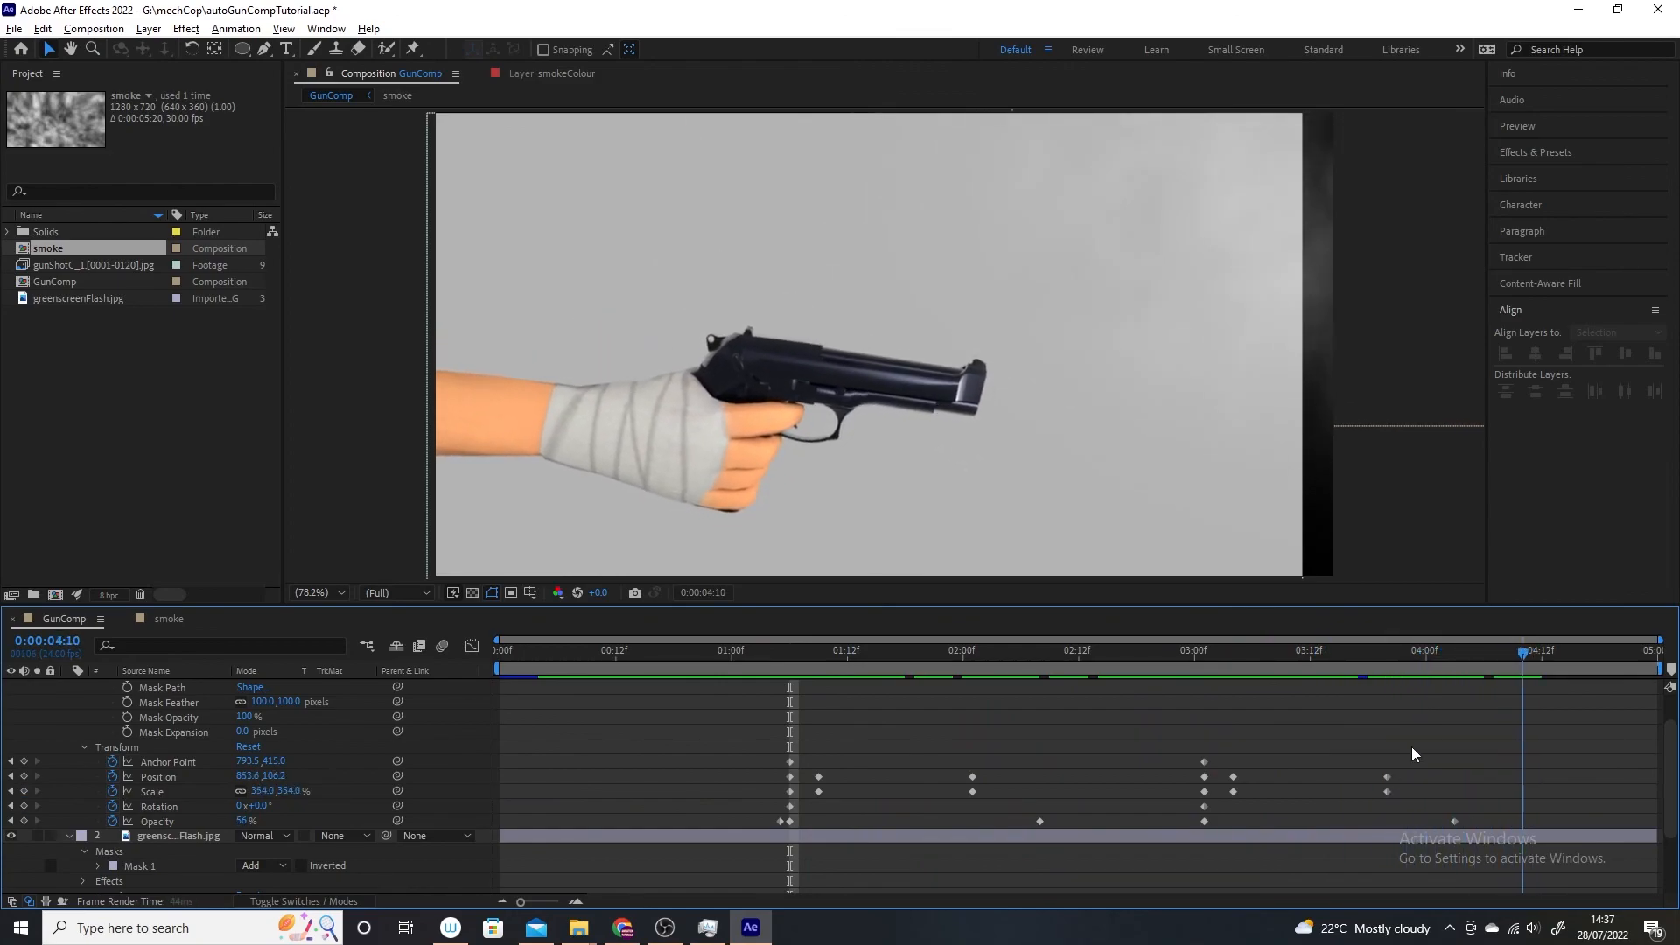
key(space)
drag(490, 675, 1493, 744)
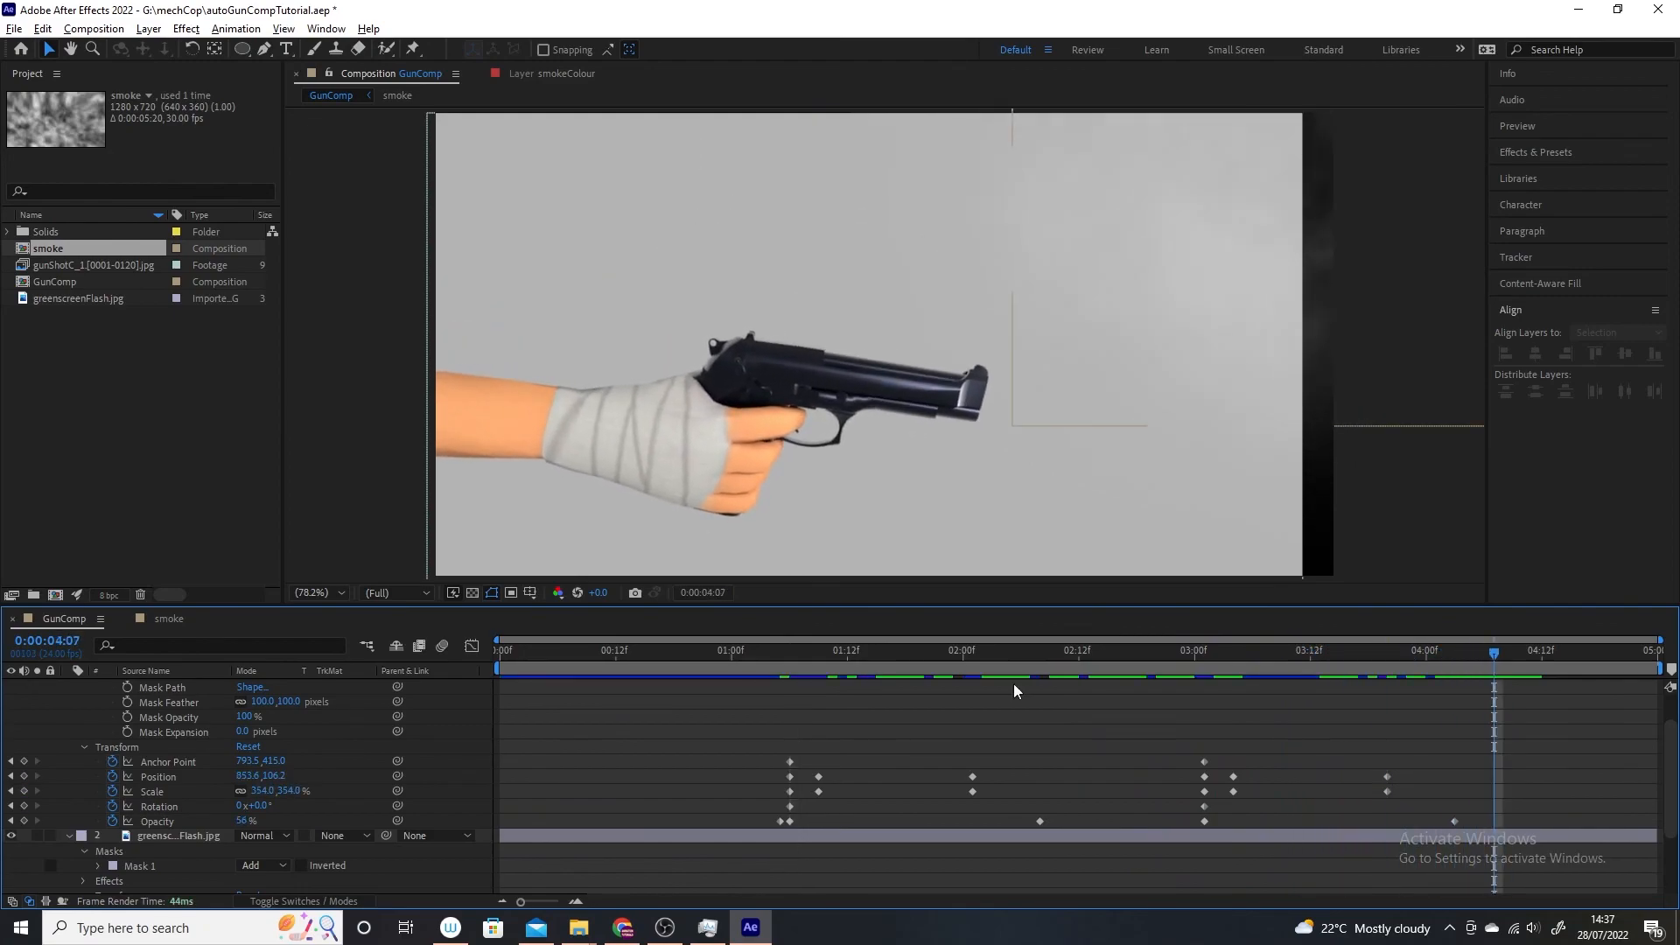